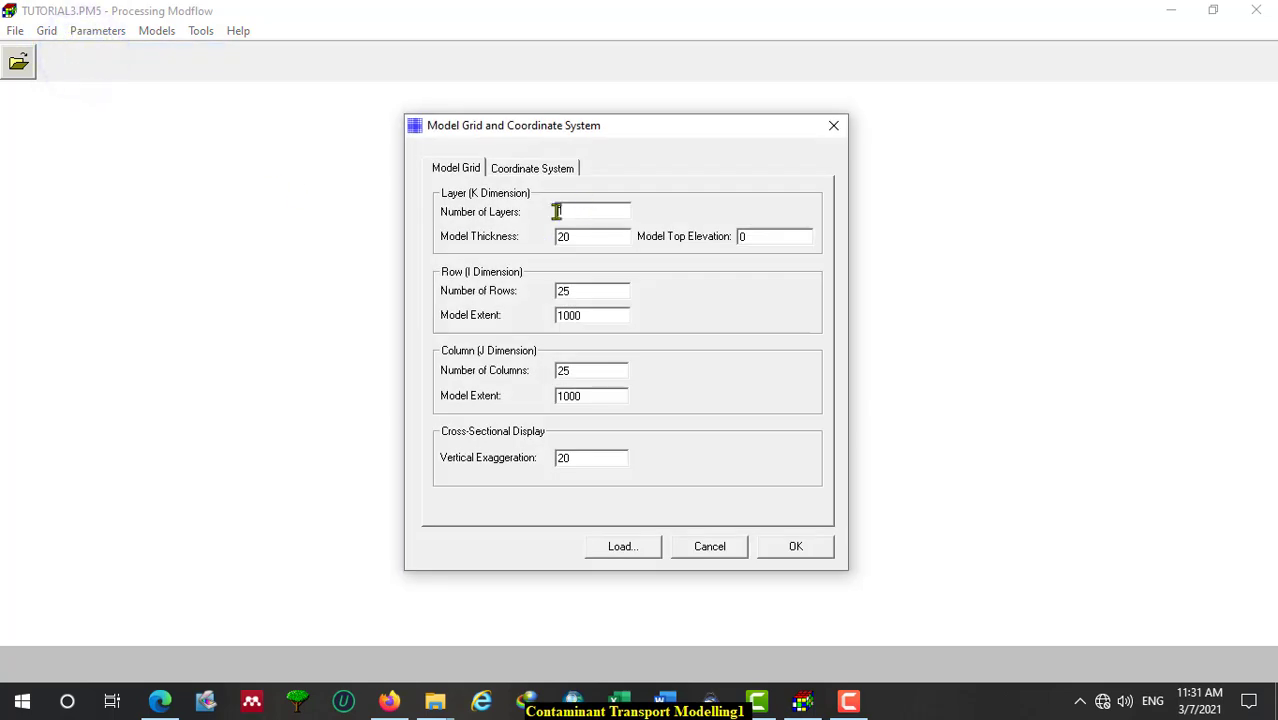
Set the single layer's model thickness and top elevation to 110, using the aquifer thickness given in the Word document tu3.docx.
left_click(665, 700)
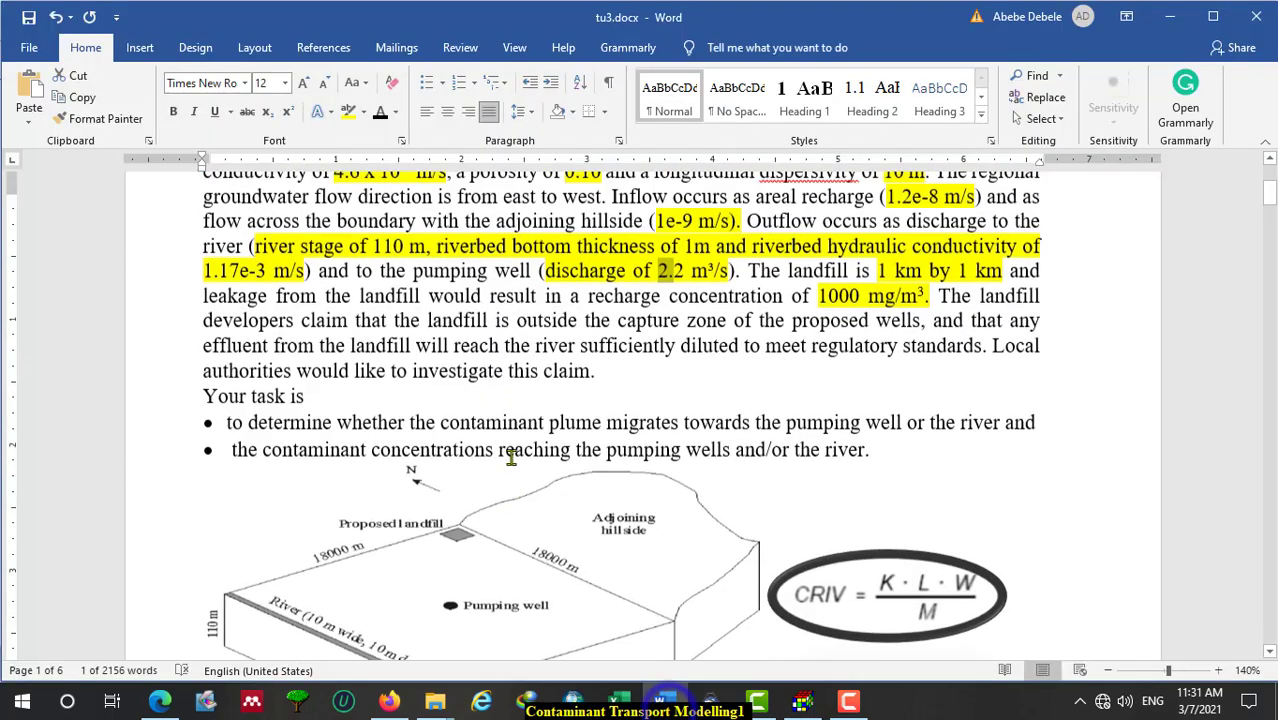
scroll(511, 456, "up", 3)
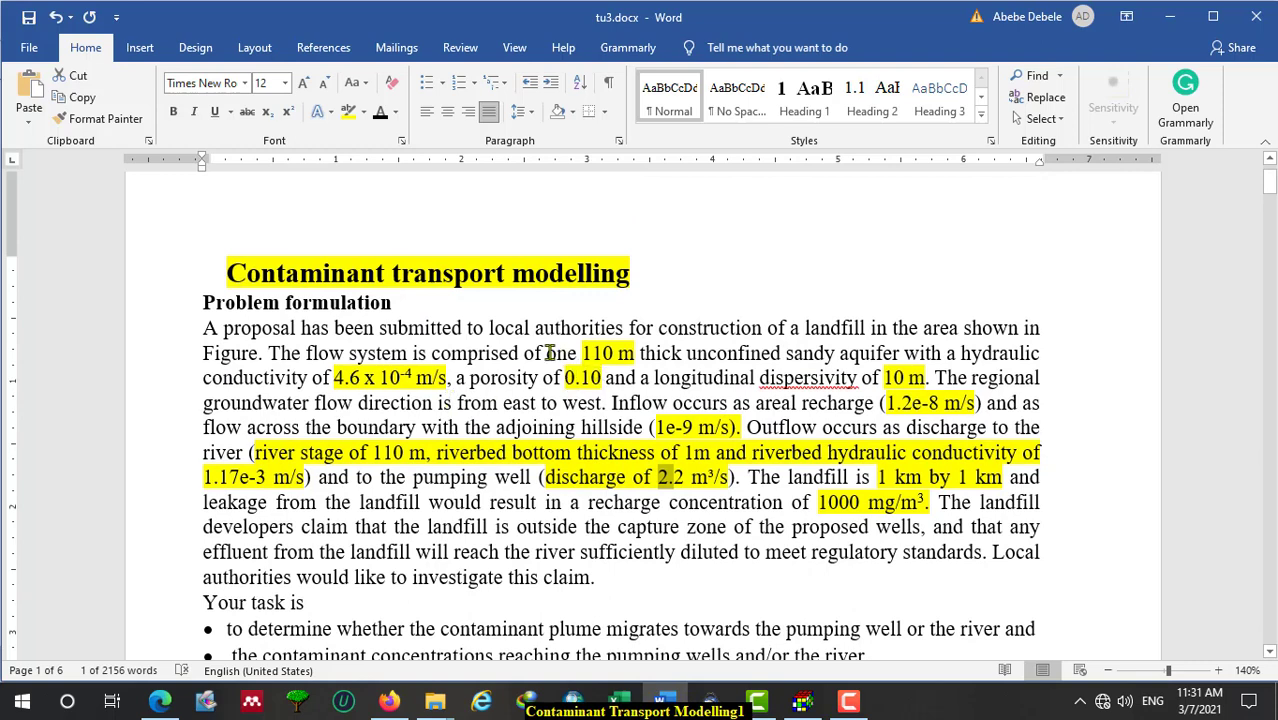
left_click_drag(526, 353, 615, 349)
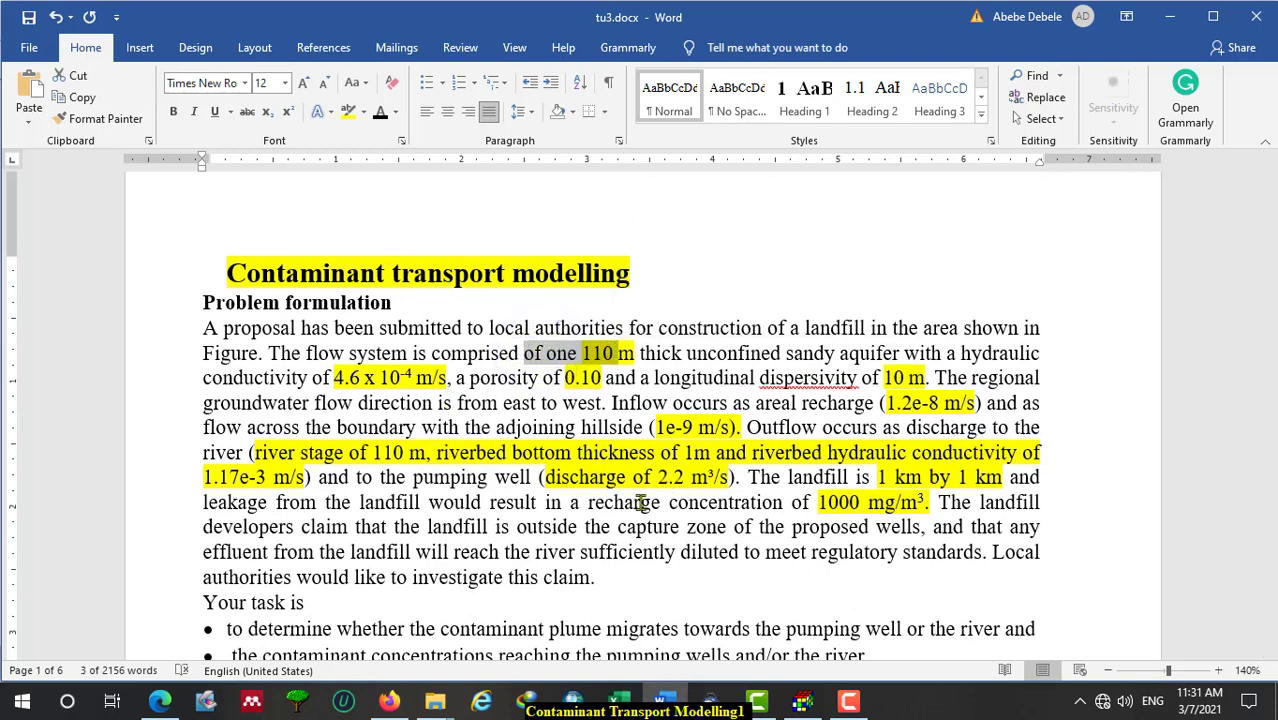
left_click(802, 700)
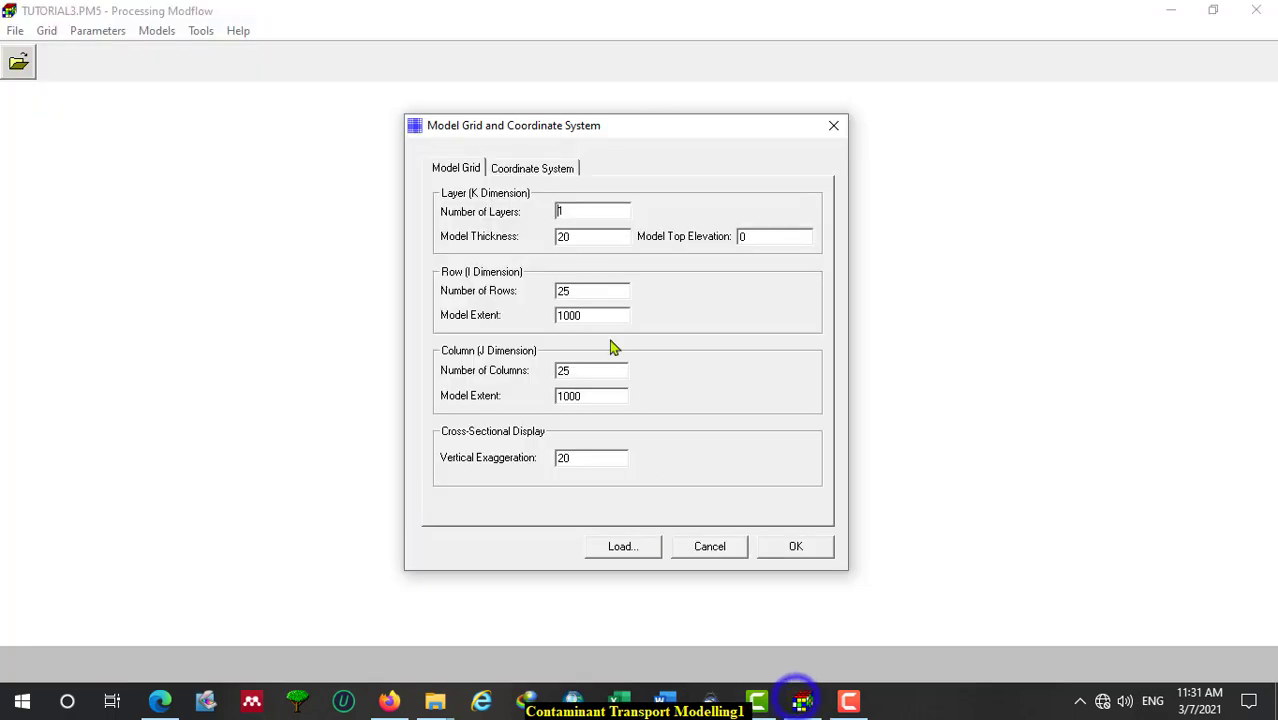
double_click(570, 213)
double_click(576, 238)
type("11")
double_click(753, 237)
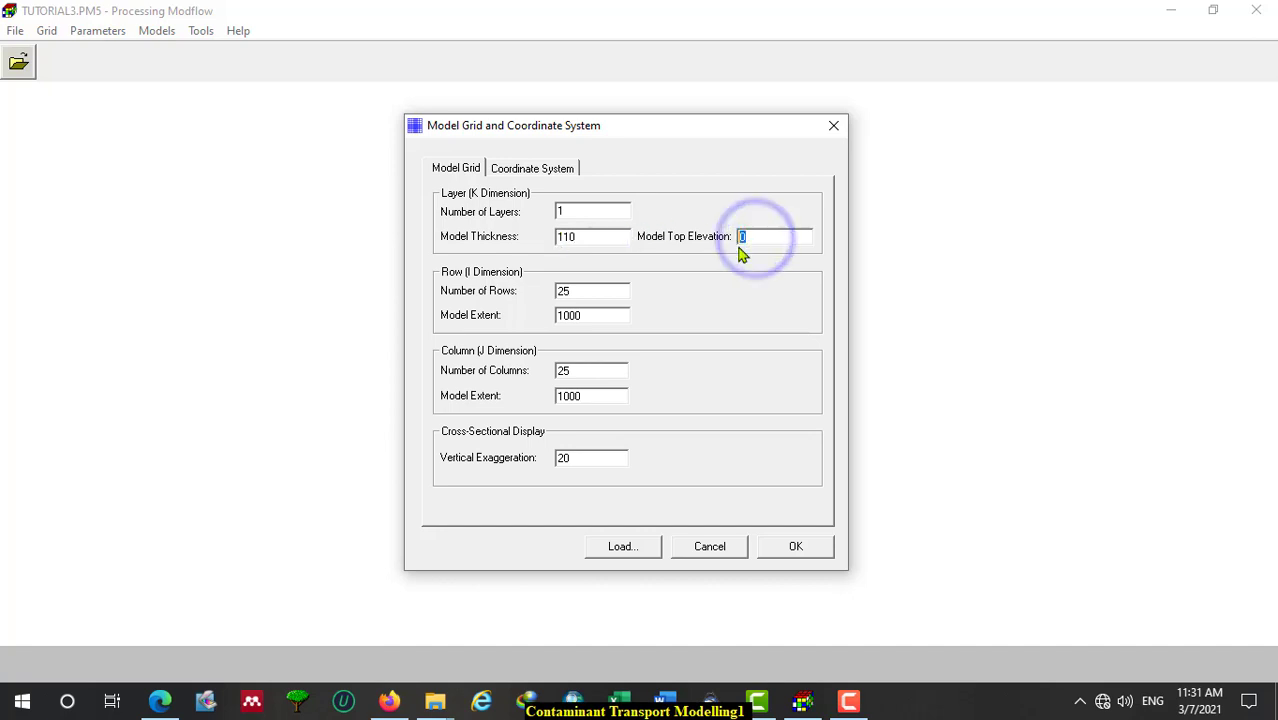
type("11")
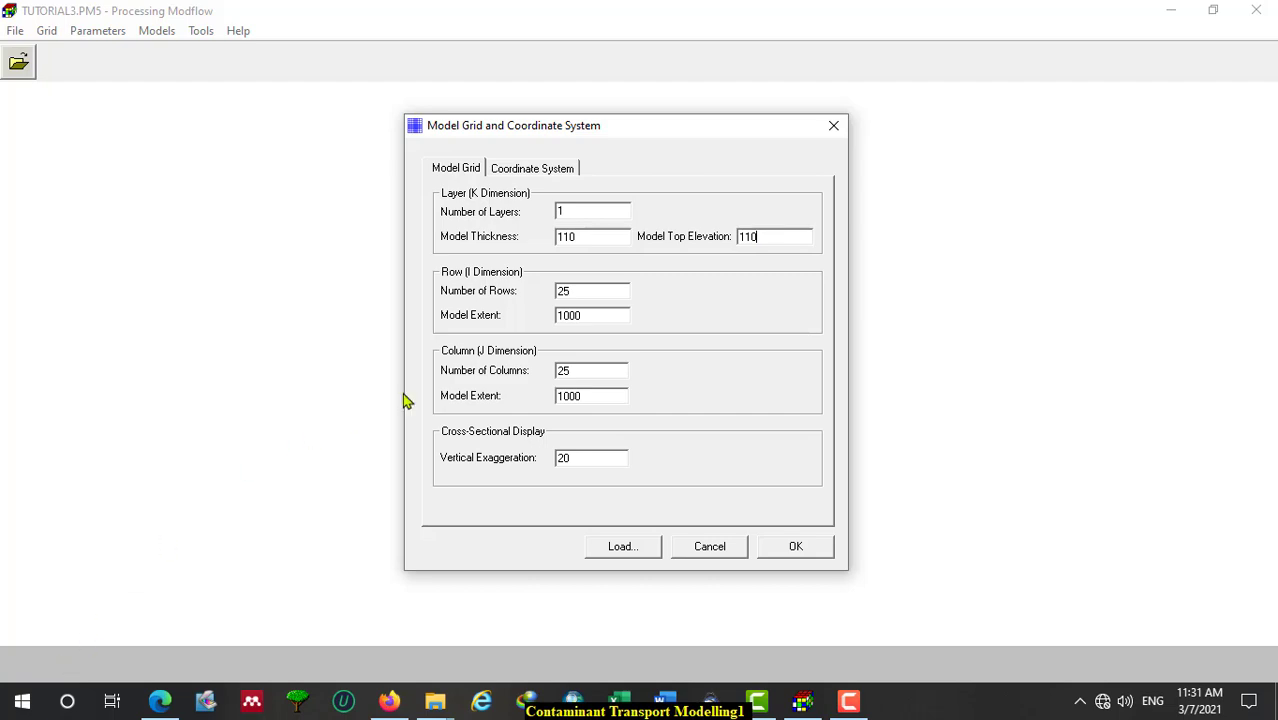
Set the row and column model extents to 18000, taking the site dimensions from the figure in the Word document.
left_click(567, 315)
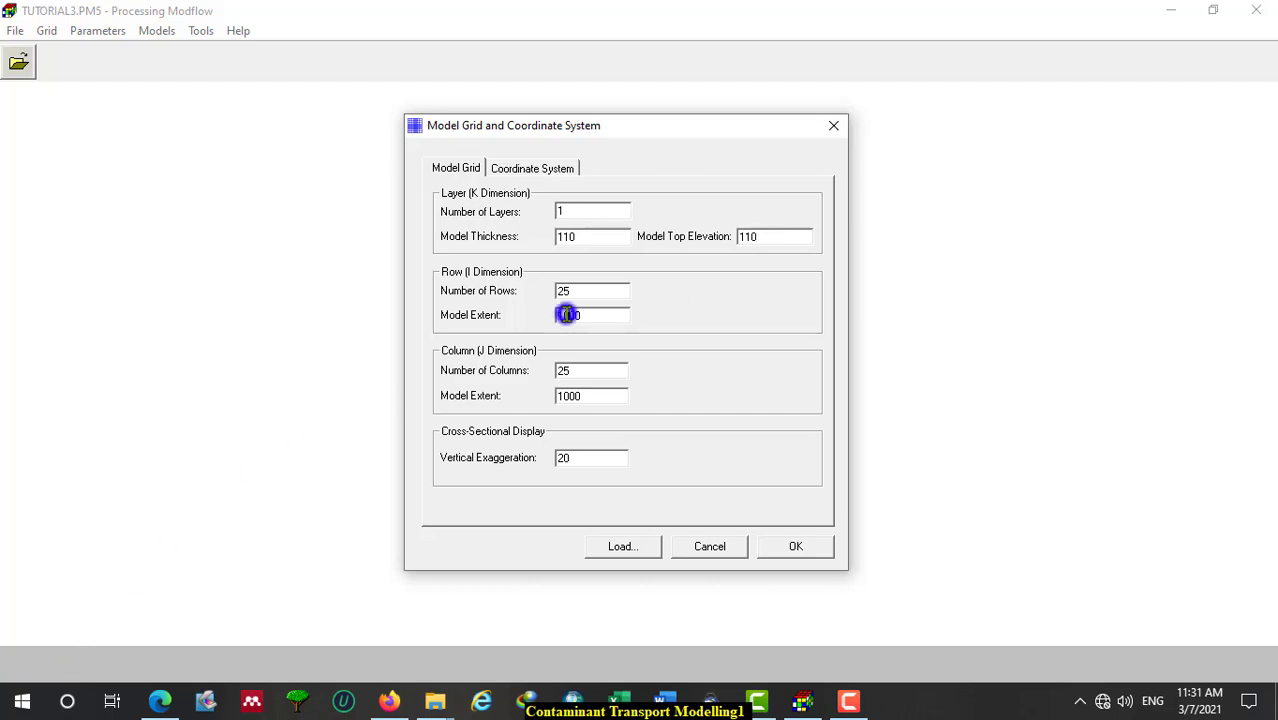
left_click(668, 704)
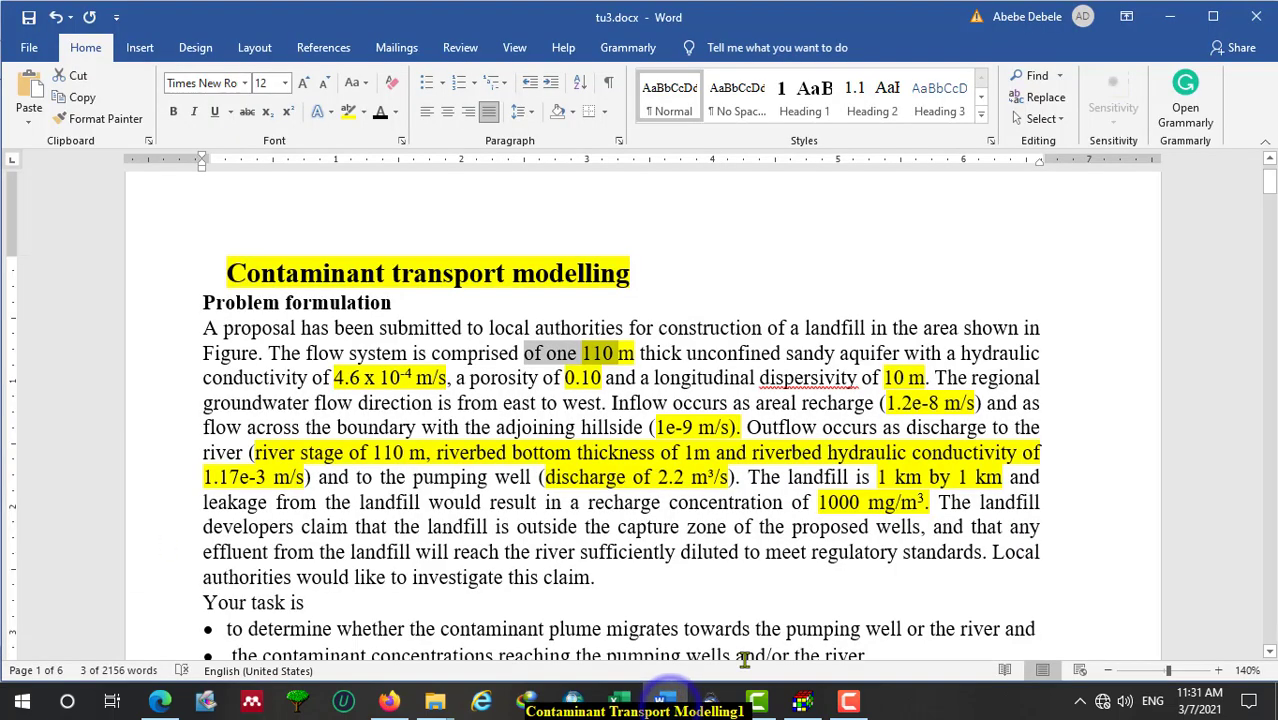
scroll(810, 546, "down", 5)
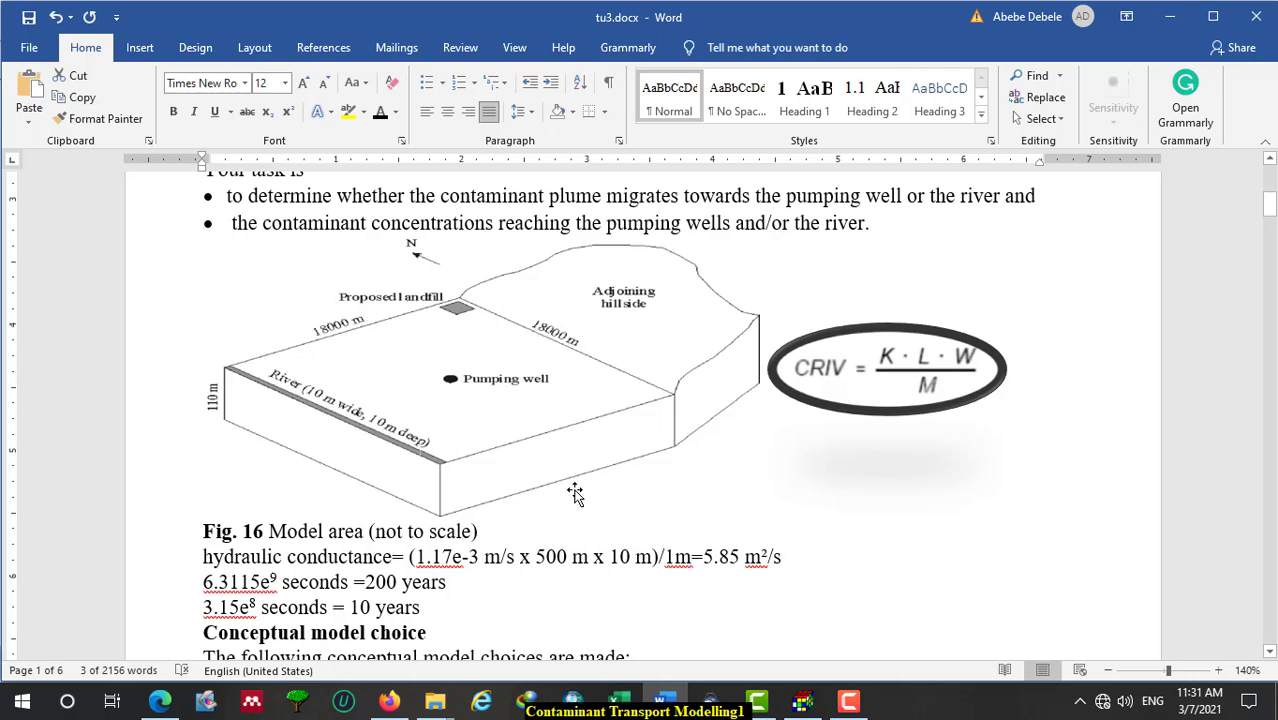
left_click(802, 703)
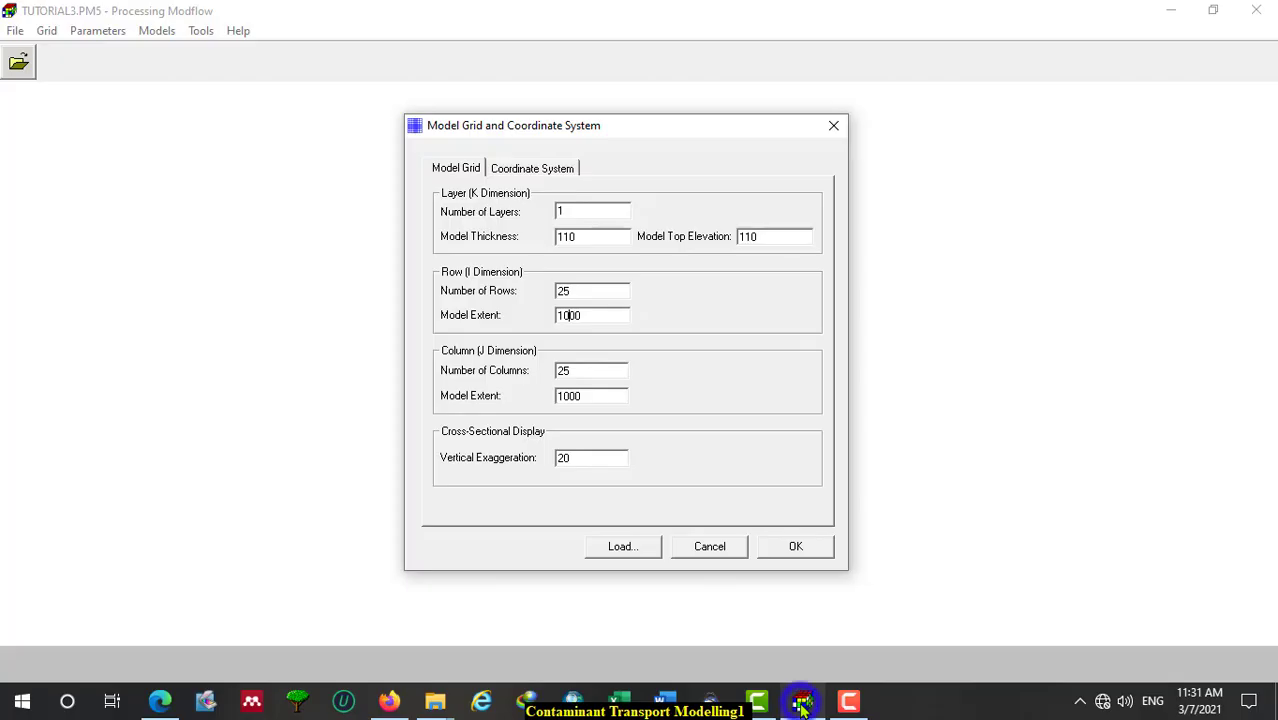
left_click(562, 314)
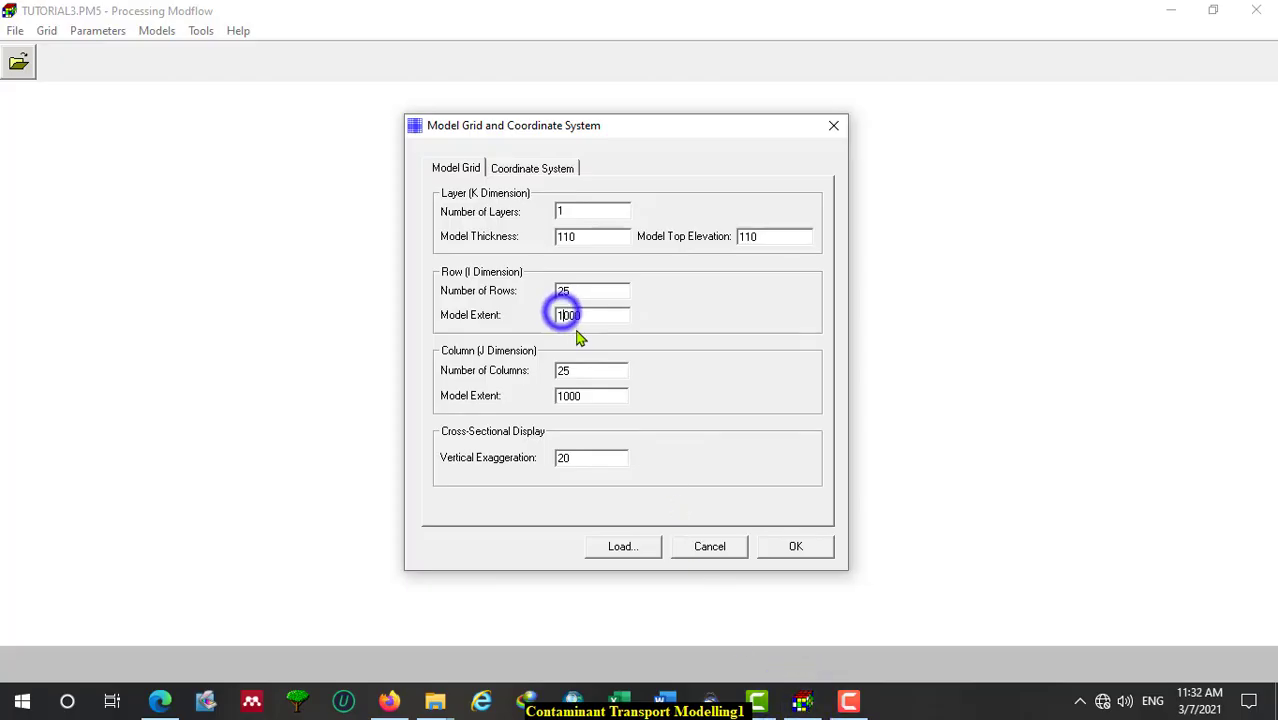
type("8")
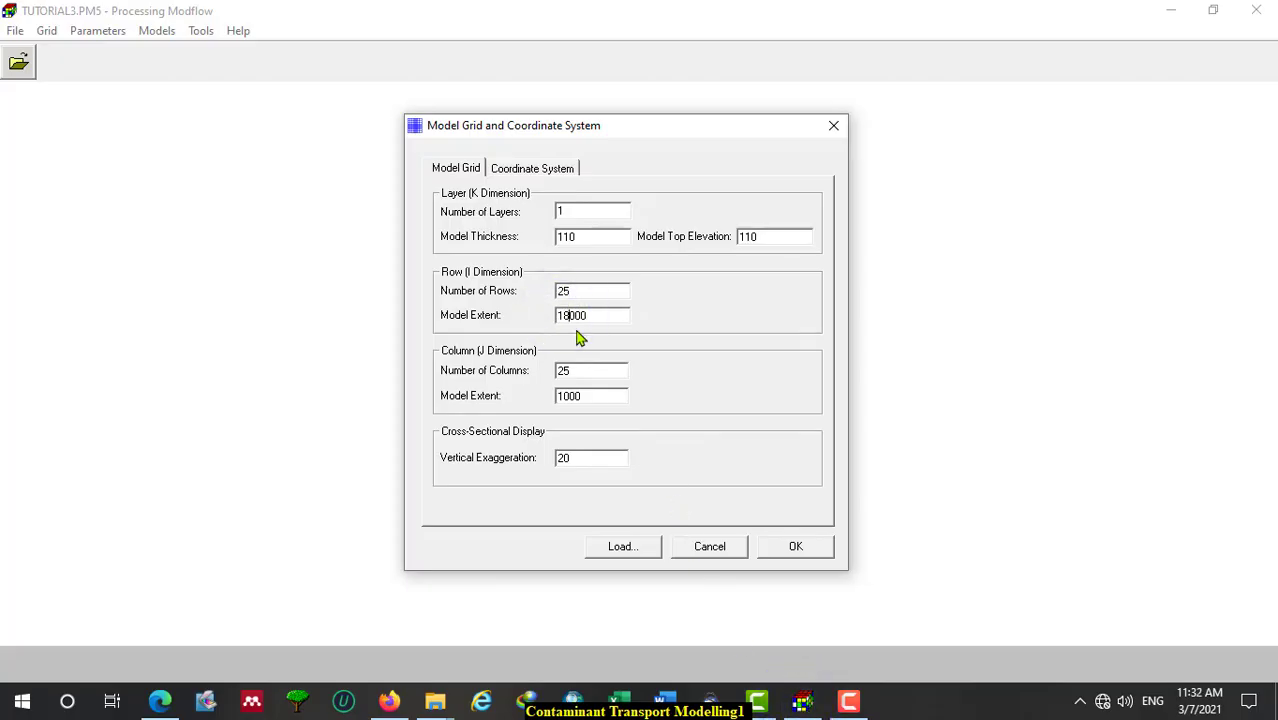
left_click(566, 396)
type("8")
Set 36 rows and 36 columns based on the Word document's grid cell size, and generate and save the mesh.
left_click(669, 710)
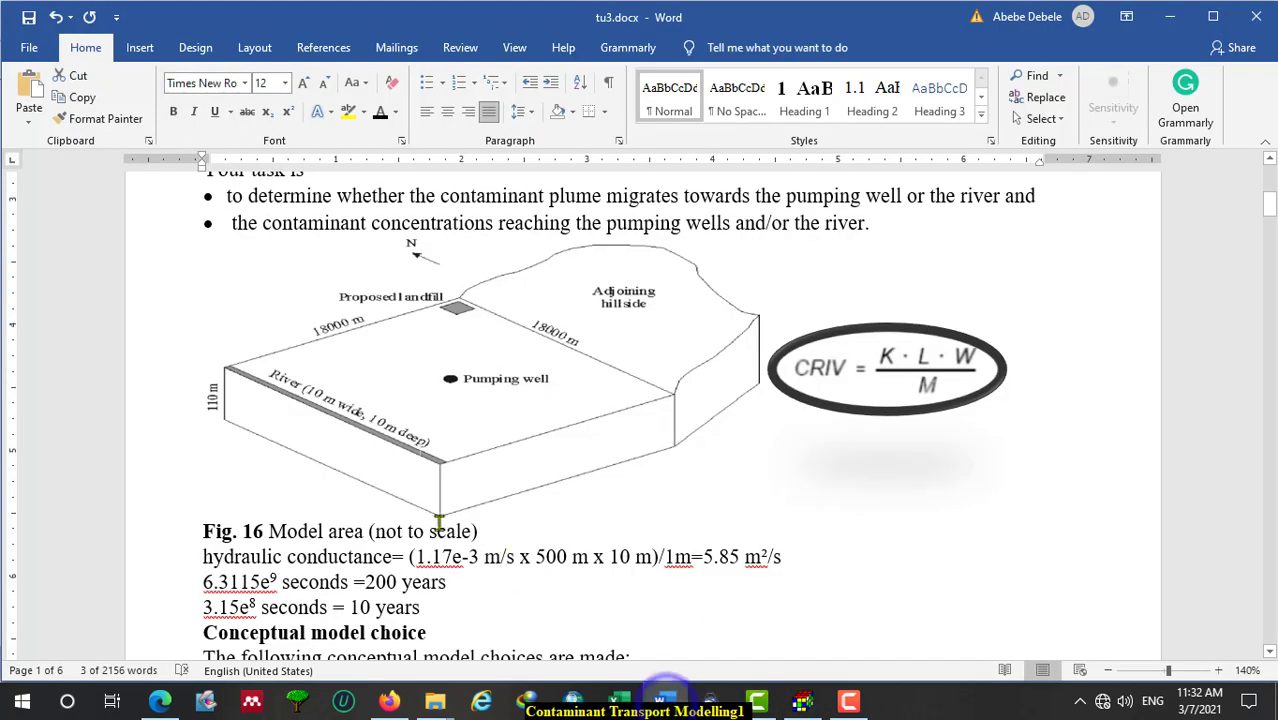
scroll(437, 521, "down", 3)
scroll(437, 521, "down", 1)
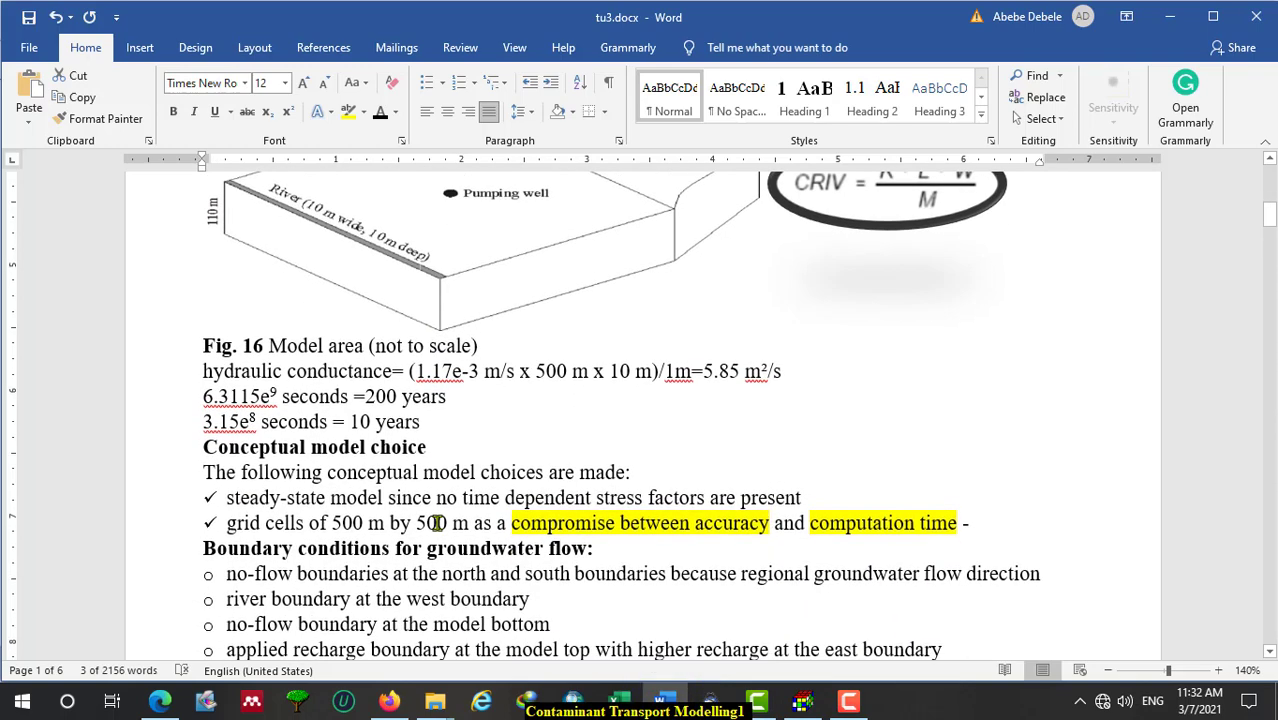
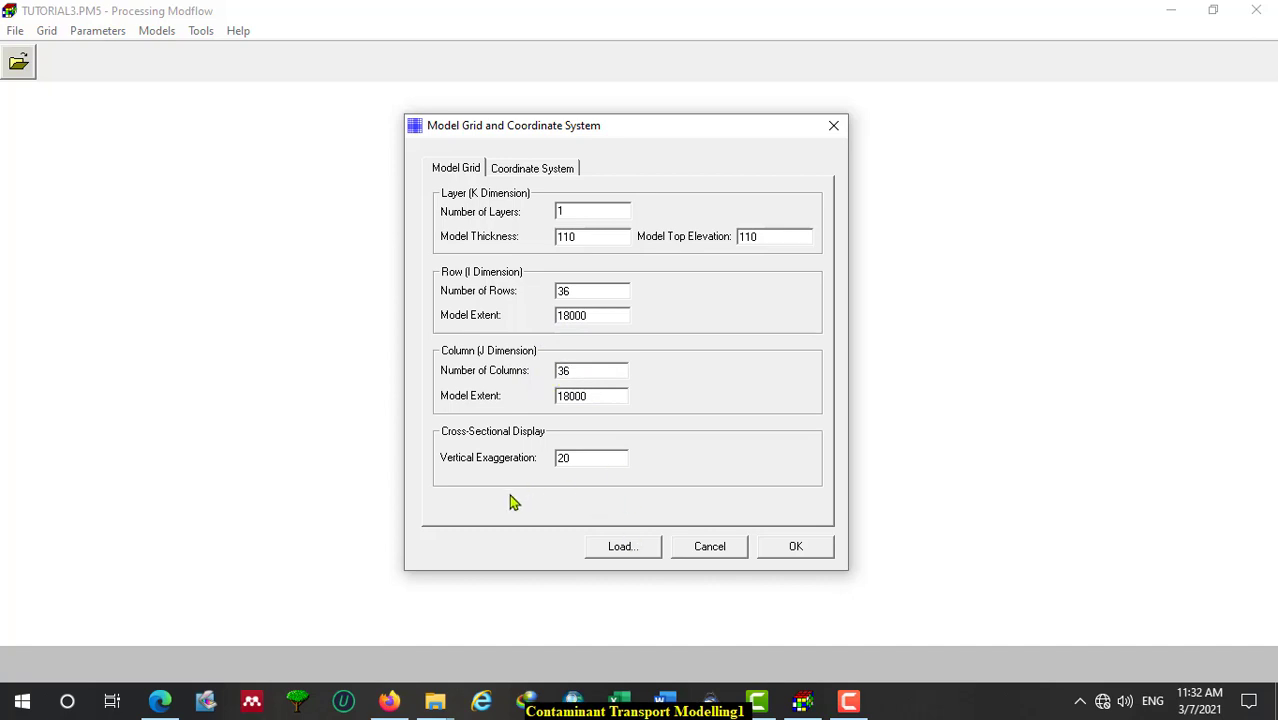
left_click(797, 550)
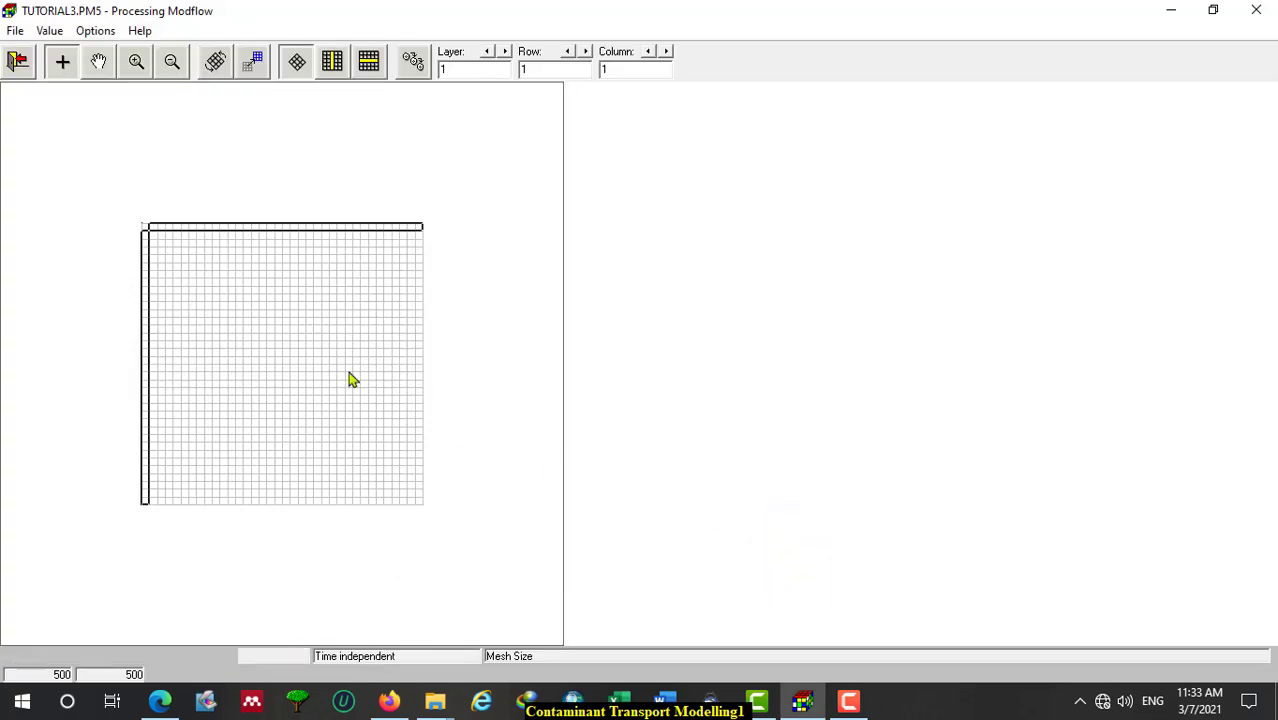
left_click(14, 62)
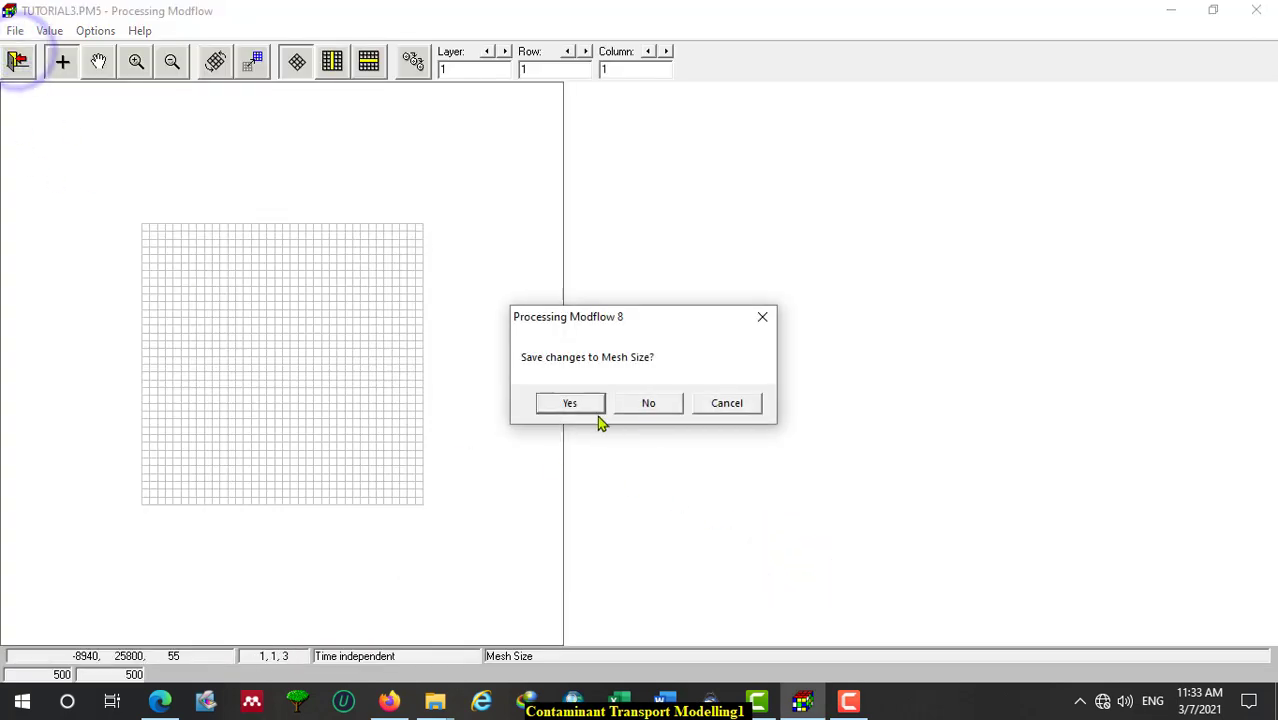
left_click(575, 399)
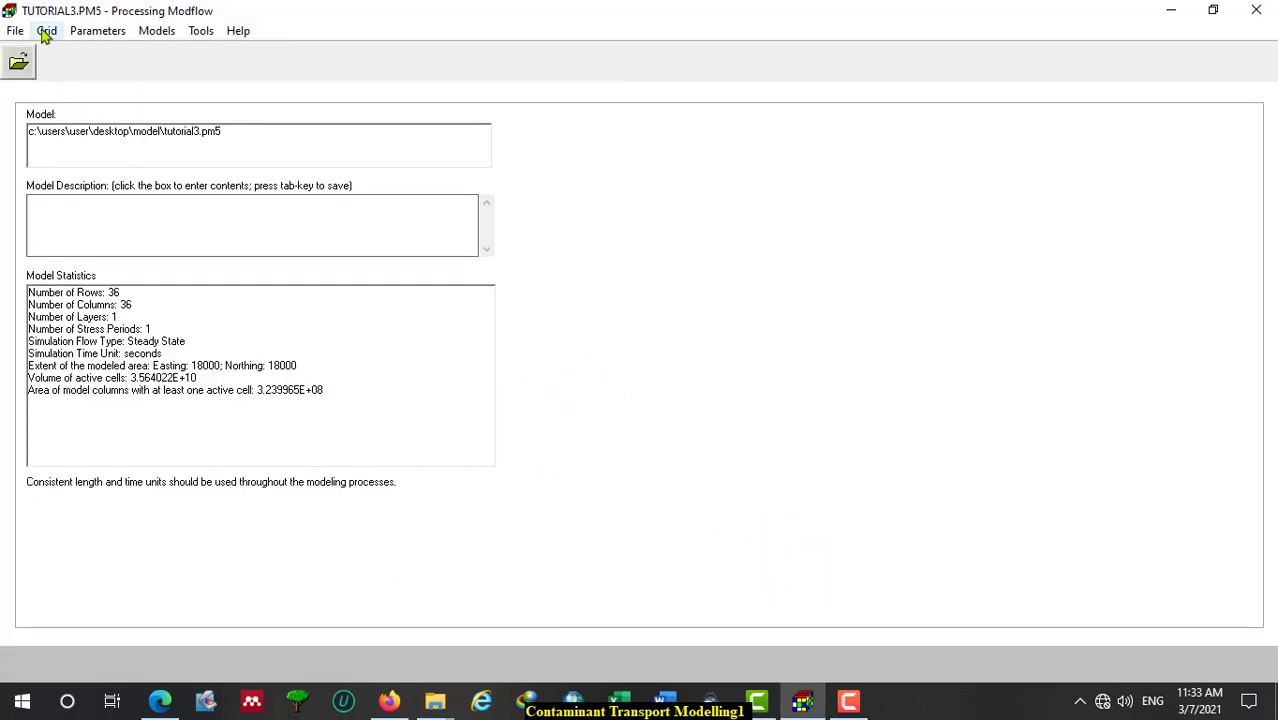
Set the layer property type of layer 1 to "1: Unconfined" and accept it.
left_click(46, 31)
left_click(100, 73)
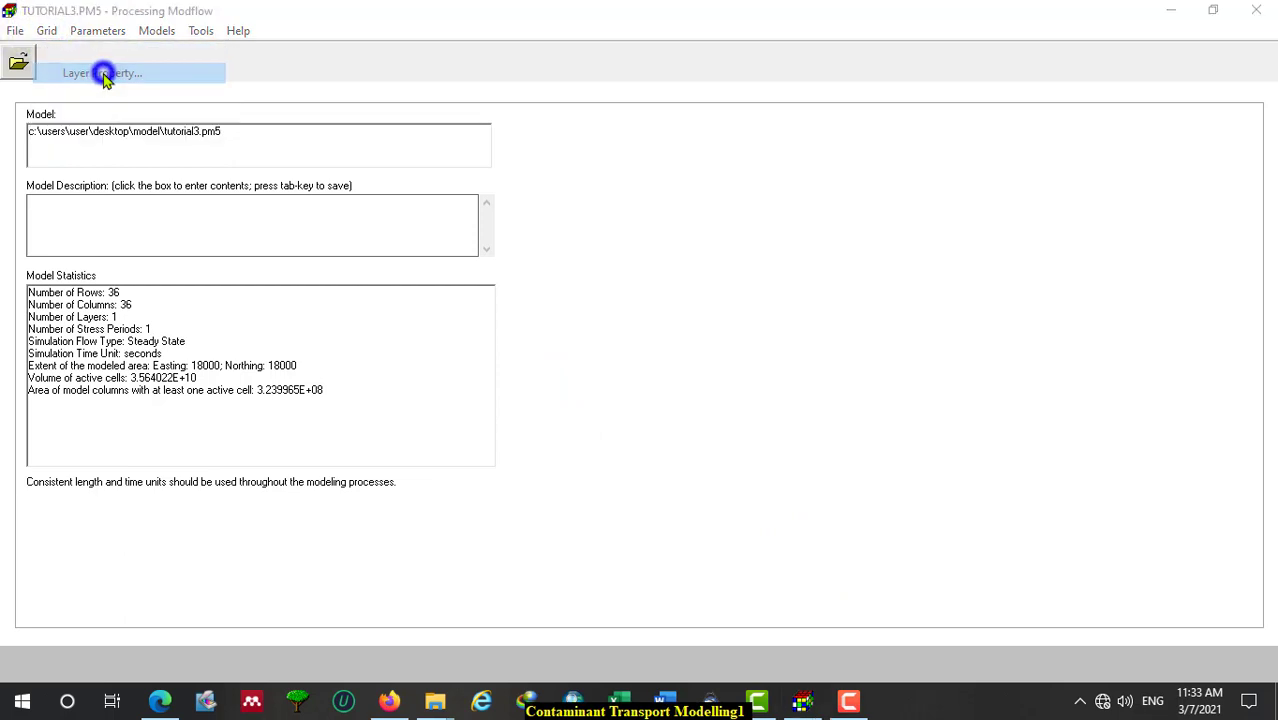
left_click(448, 258)
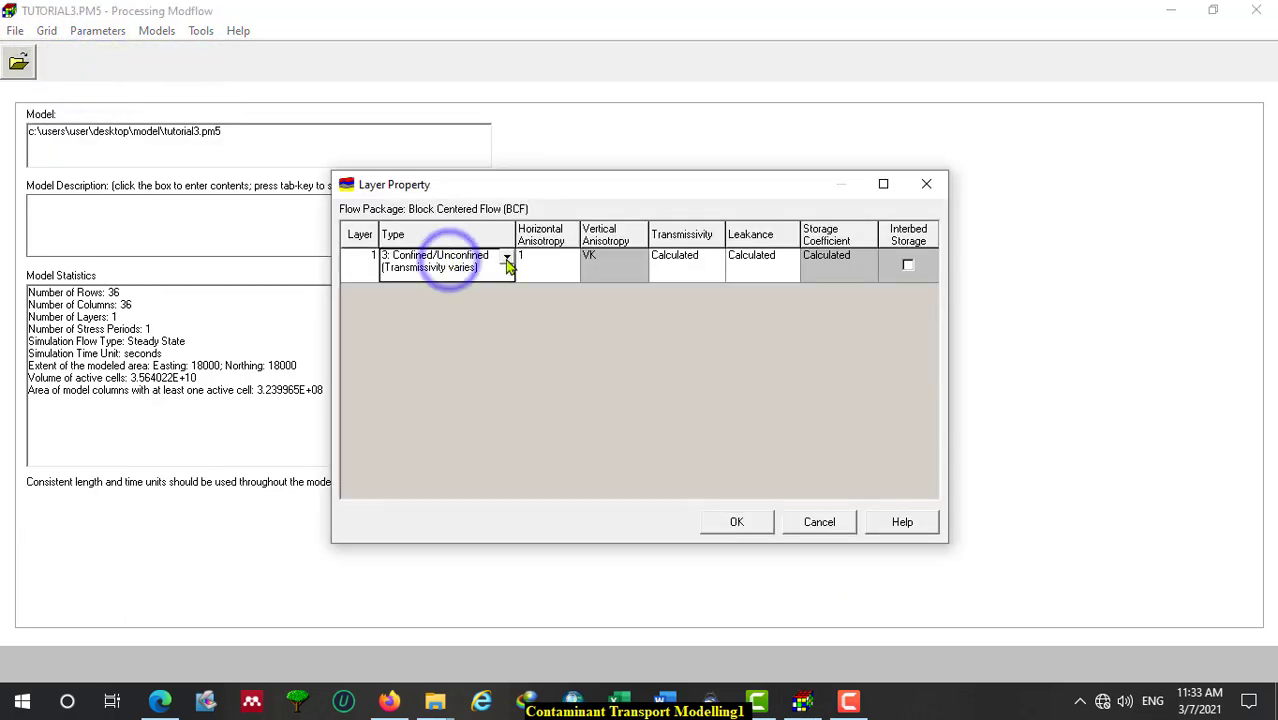
left_click(505, 260)
left_click(430, 302)
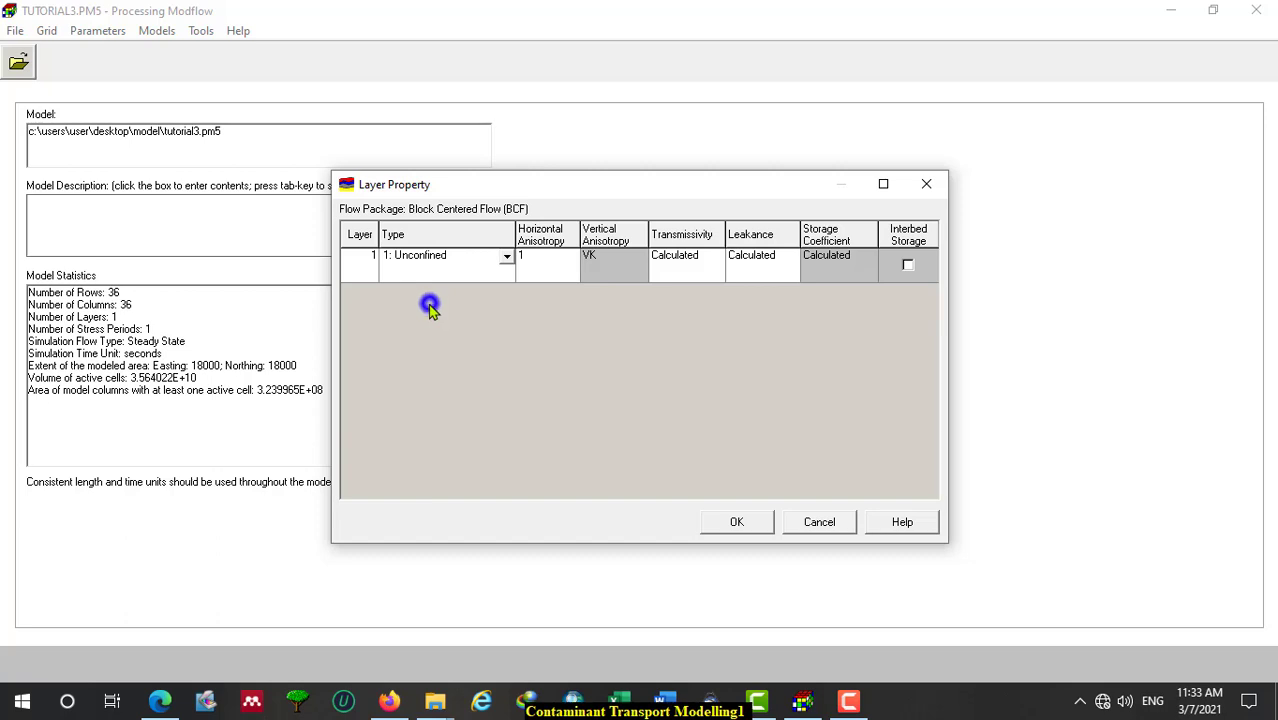
left_click(738, 522)
Open the IBOUND (MODFLOW) cell status, review the problem description in the Word document, and save the cell status.
left_click(47, 30)
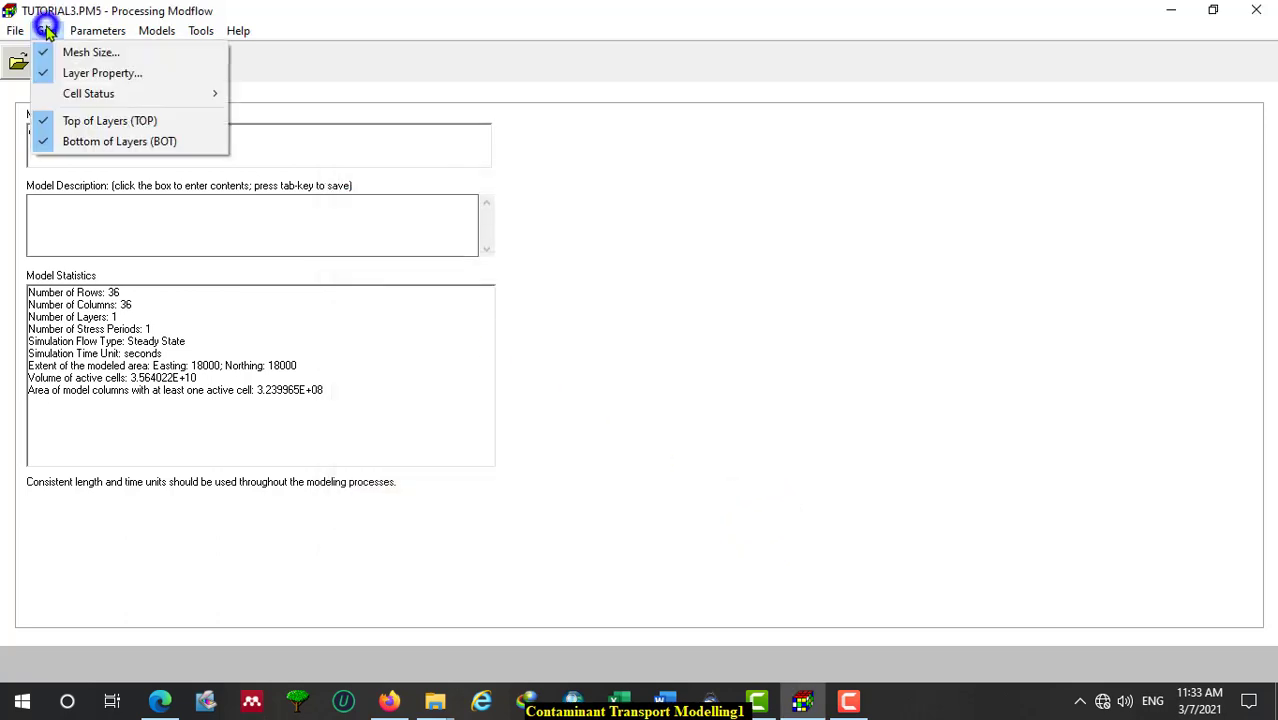
mouse_move(90, 95)
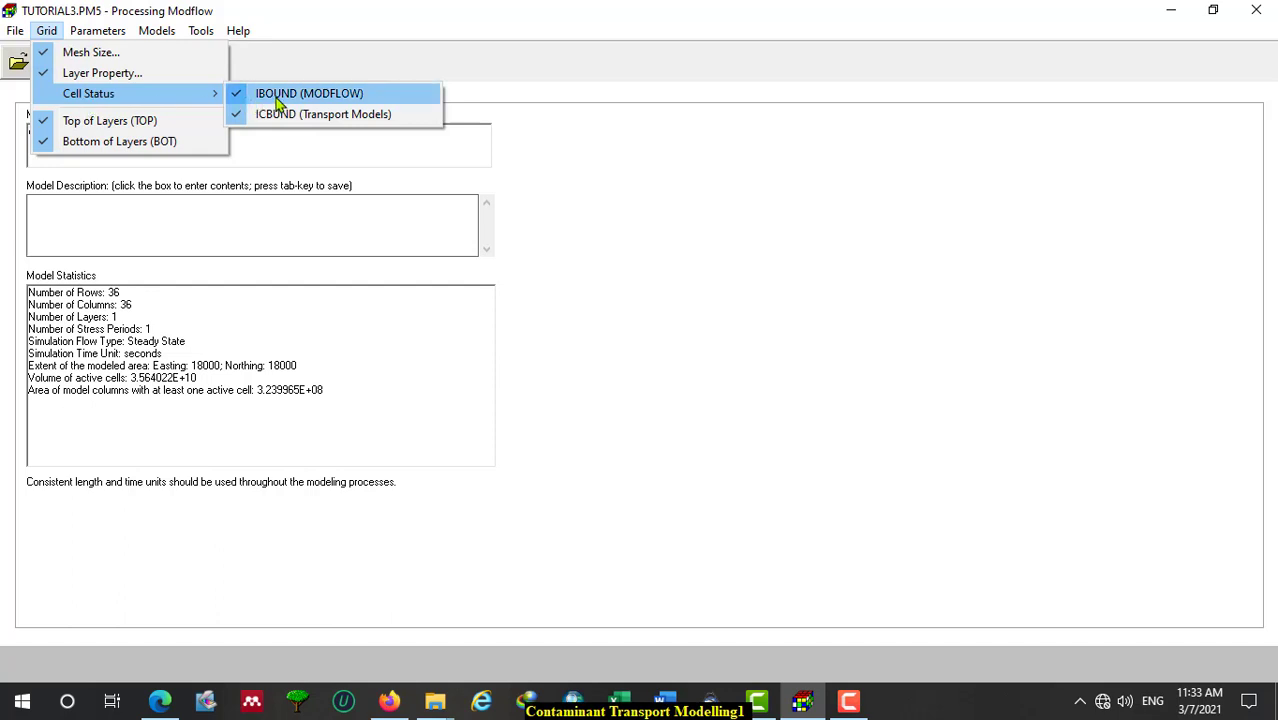
left_click(367, 95)
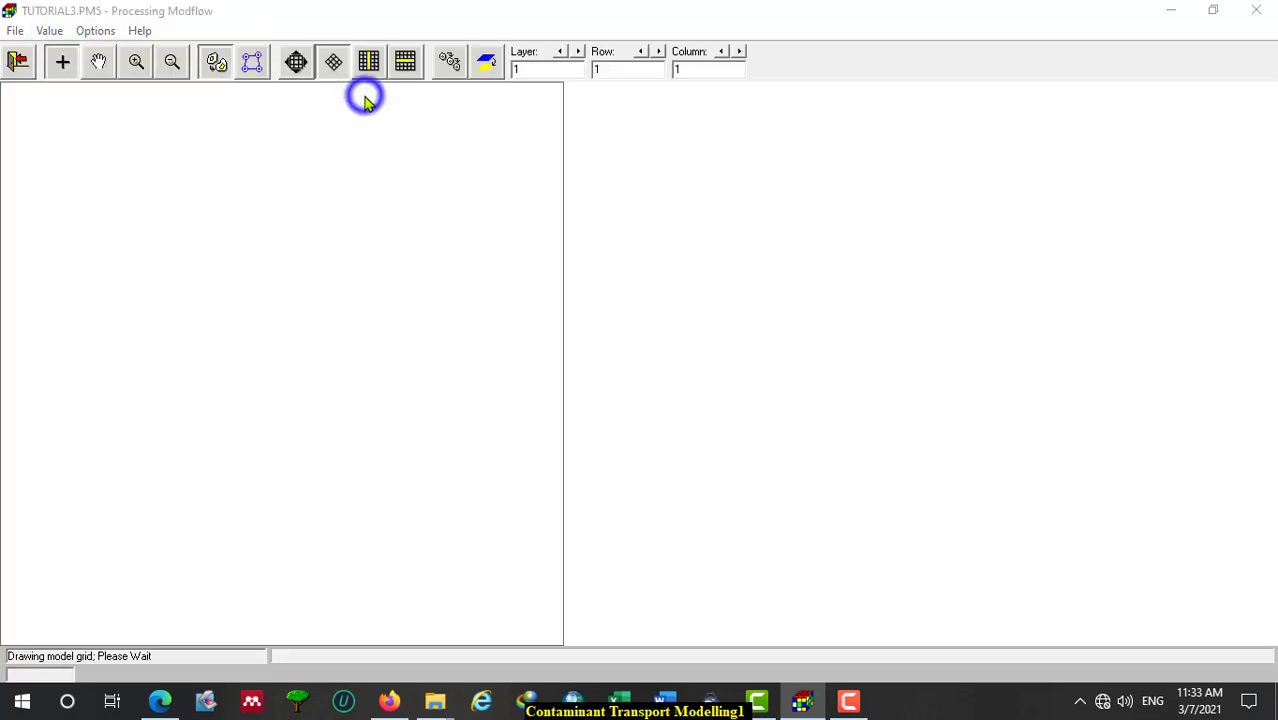
left_click(665, 700)
scroll(573, 377, "up", 10)
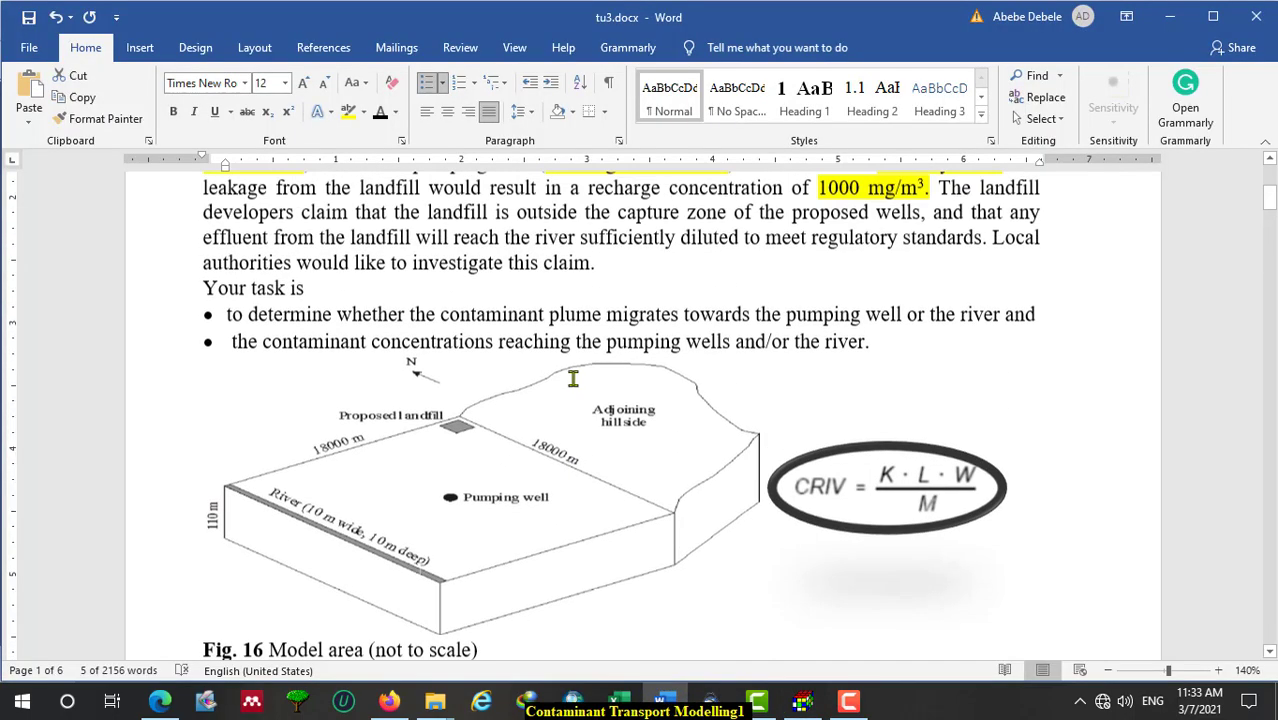
scroll(570, 377, "down", 1)
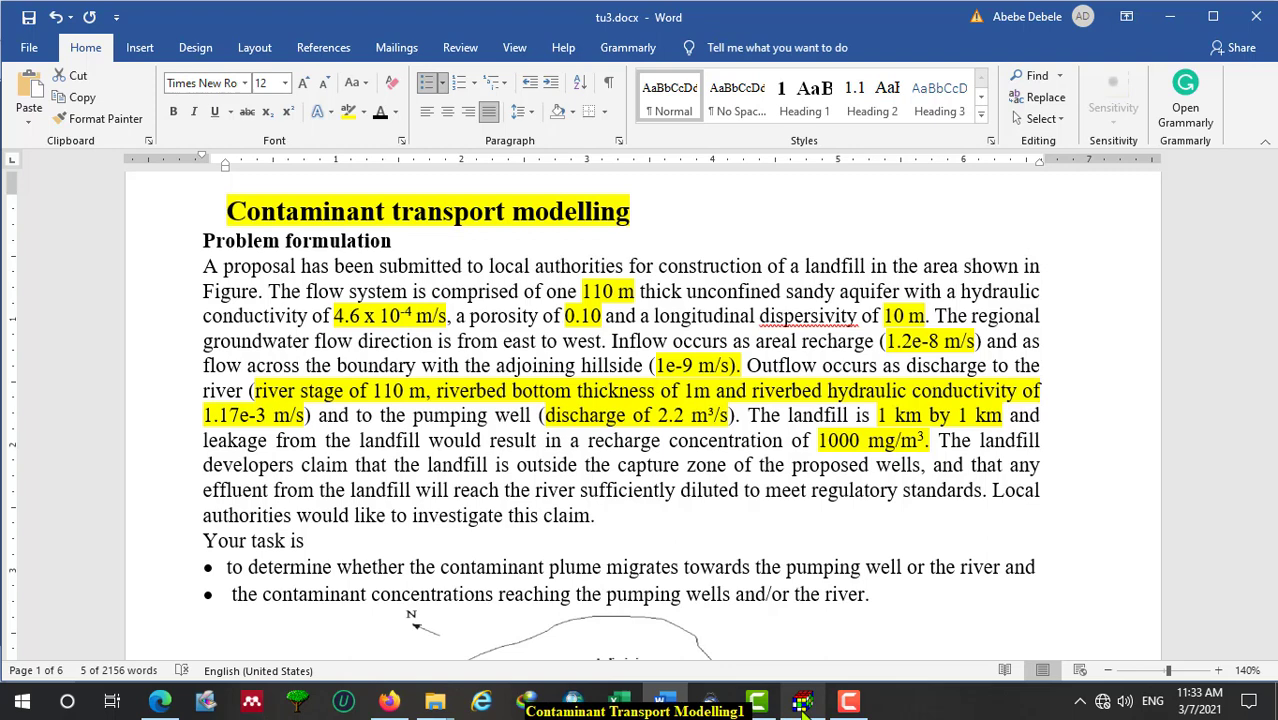
mouse_move(803, 705)
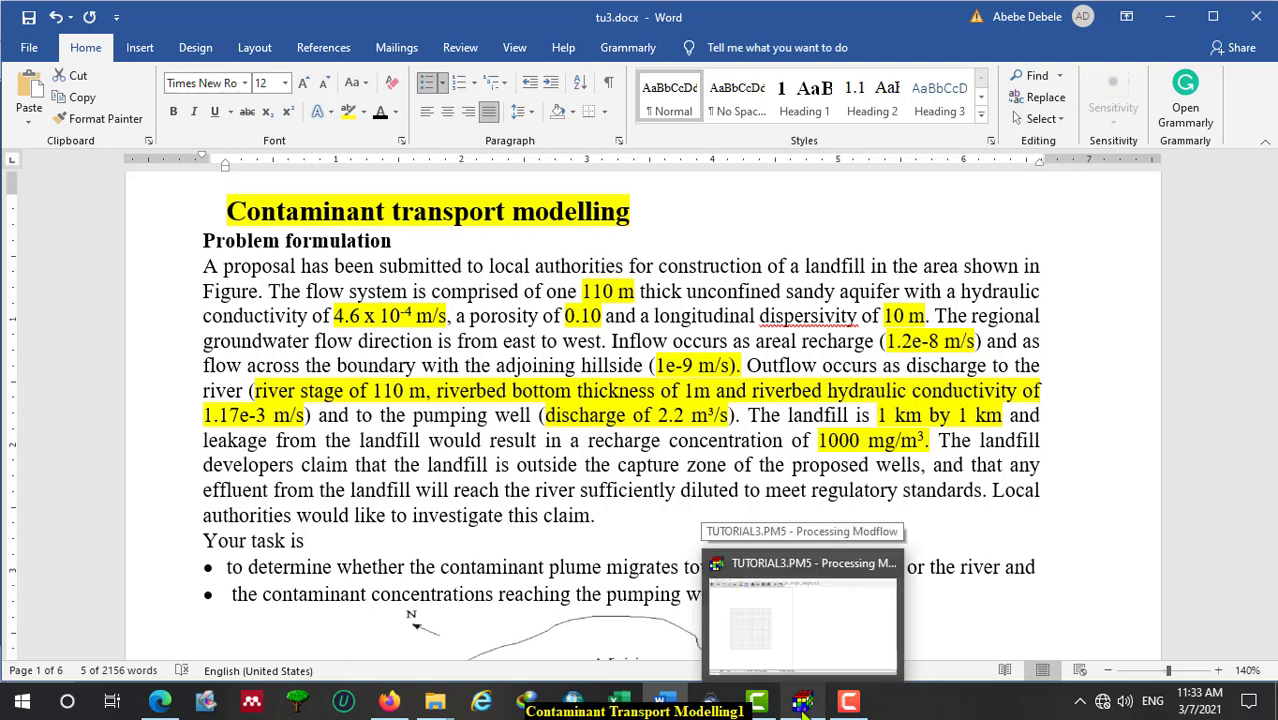
left_click(803, 705)
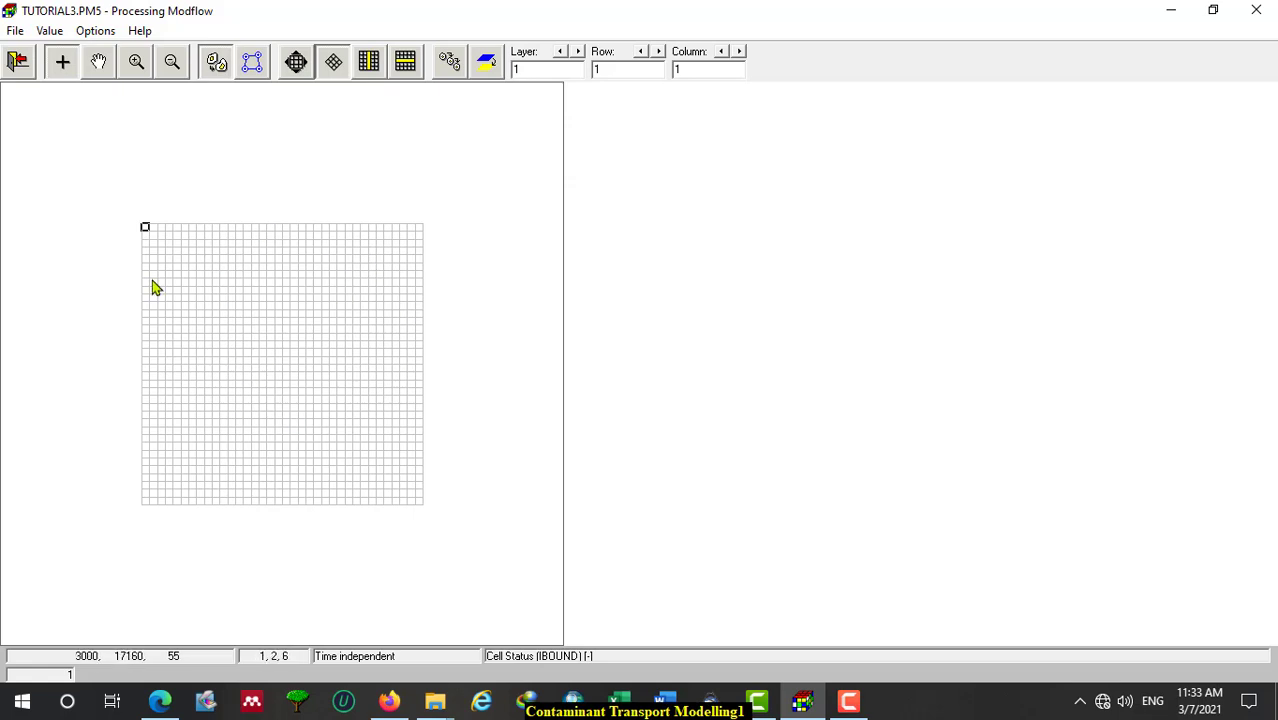
left_click(20, 62)
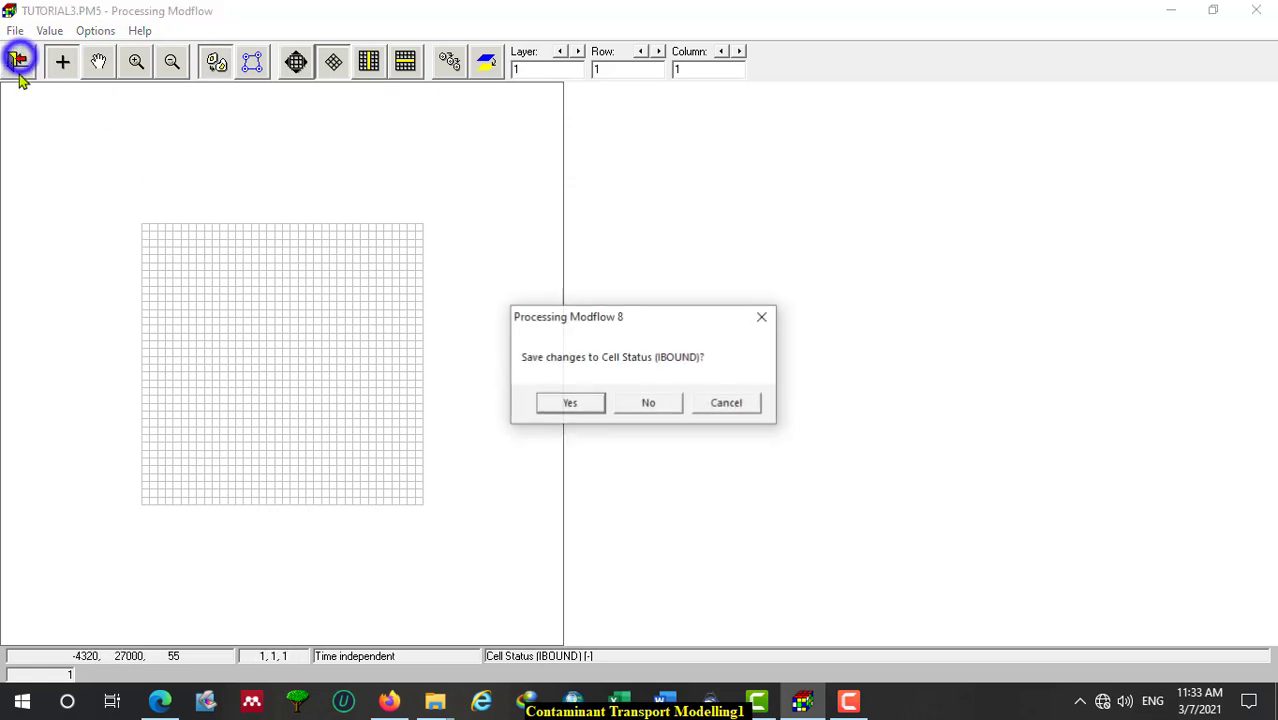
left_click(570, 405)
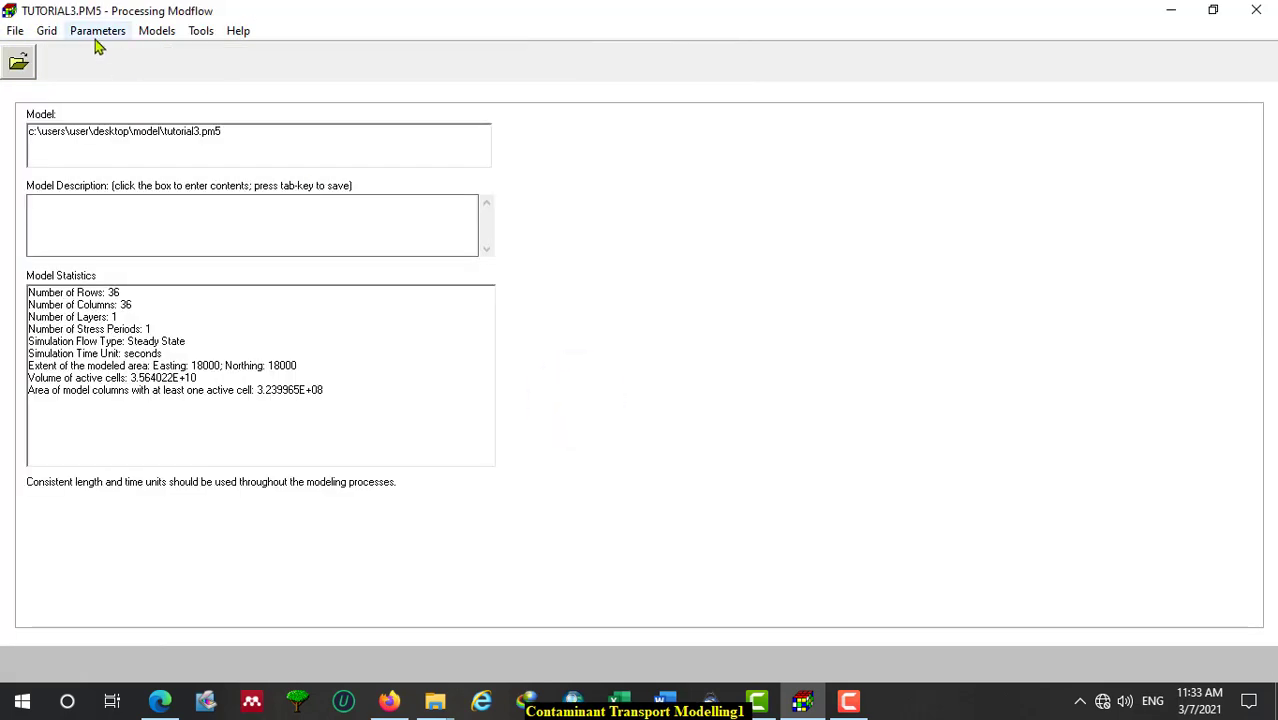
Reset the initial and prescribed hydraulic heads of the current layer to 110 and save the changes.
left_click(50, 32)
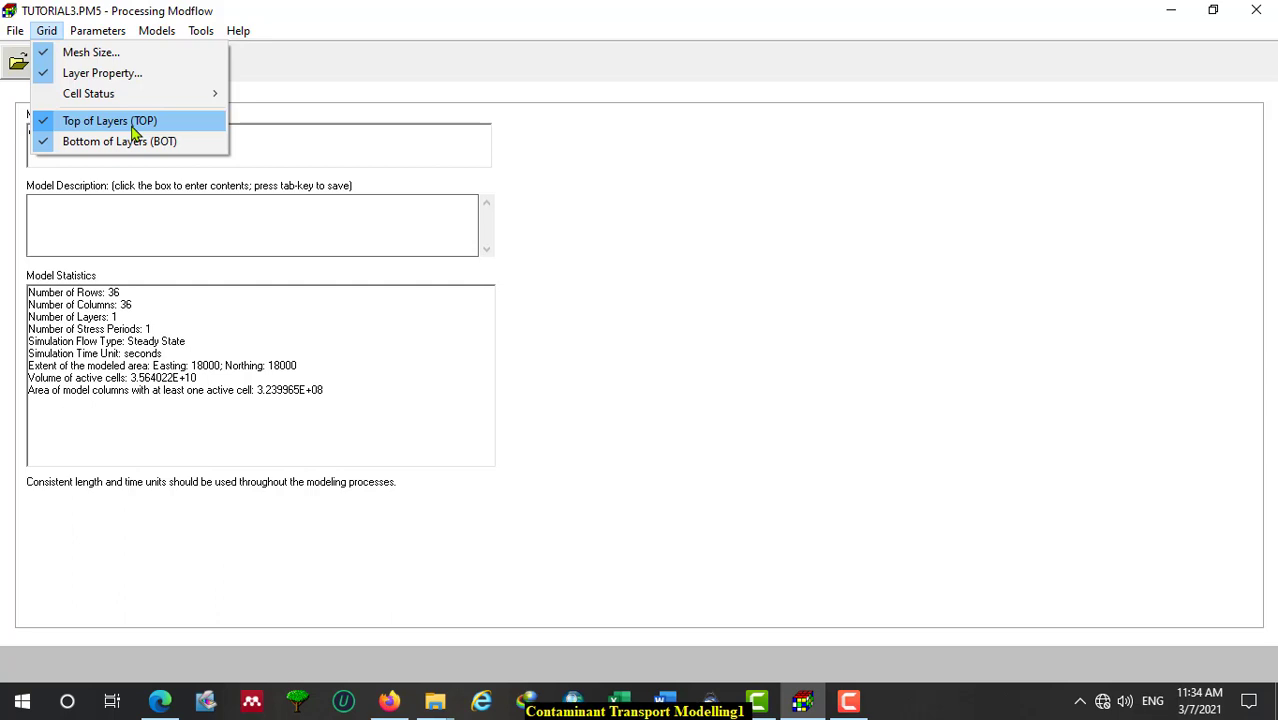
mouse_move(95, 40)
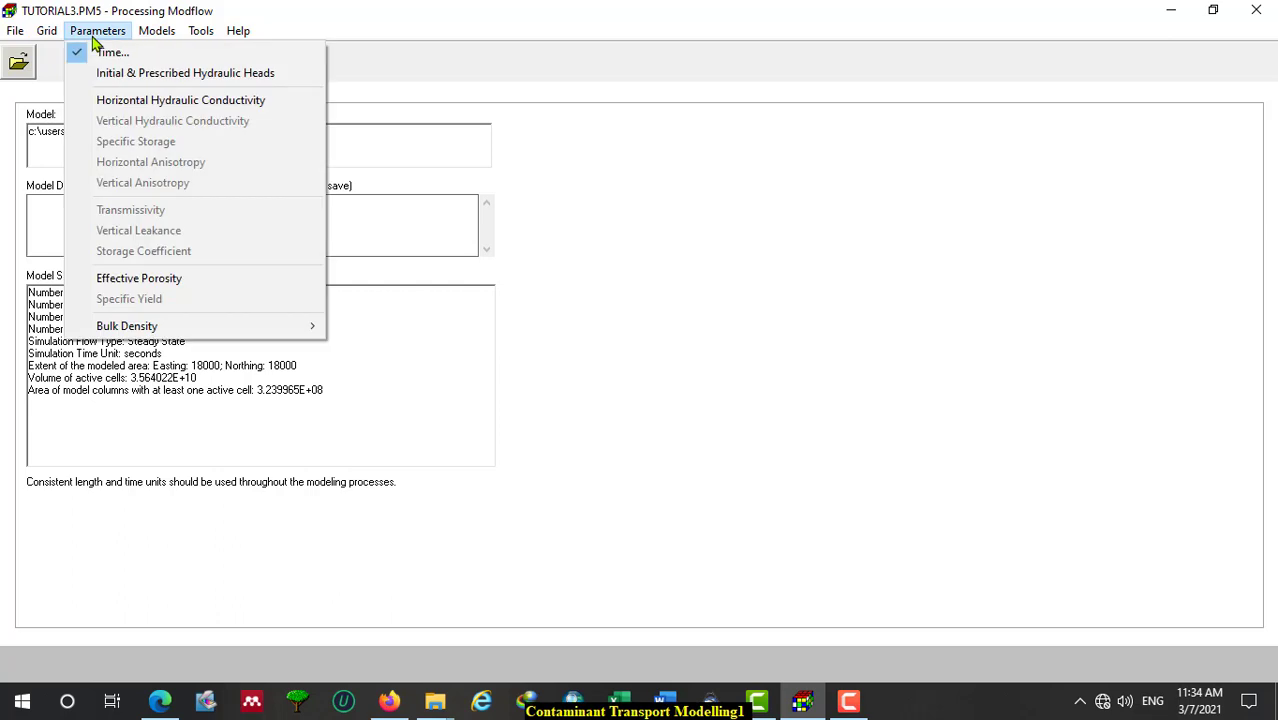
left_click(142, 74)
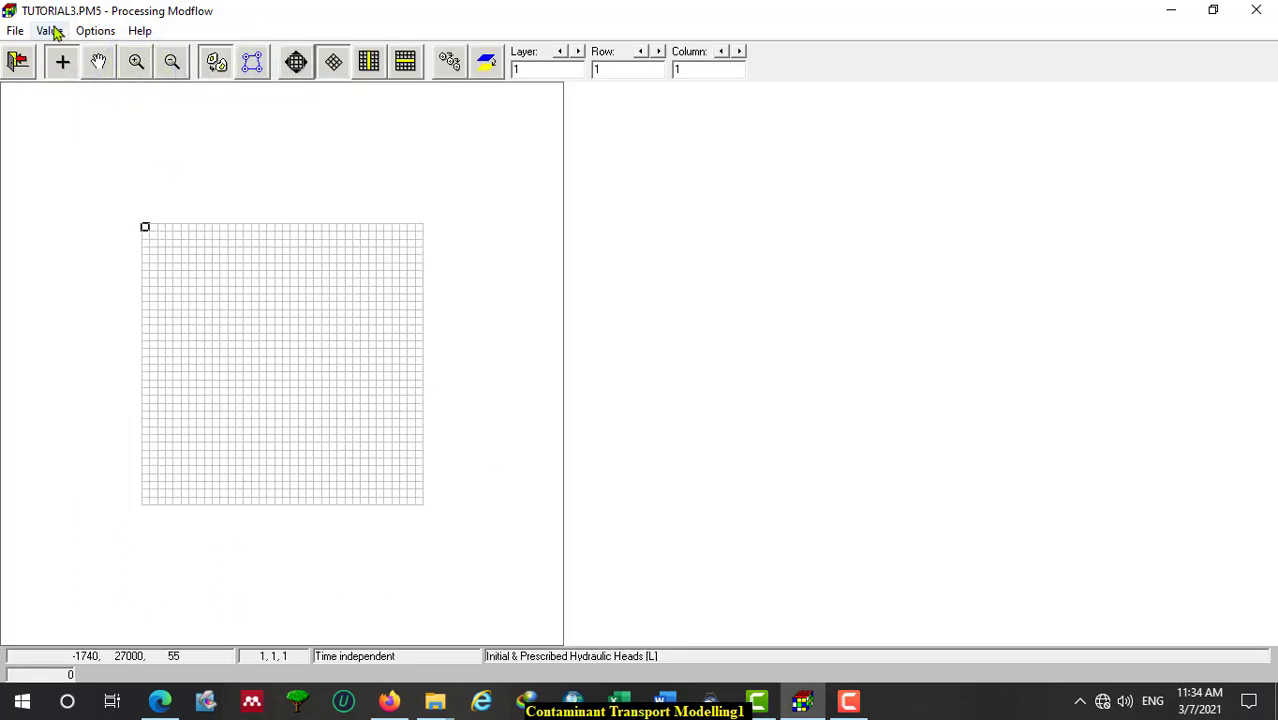
left_click(50, 30)
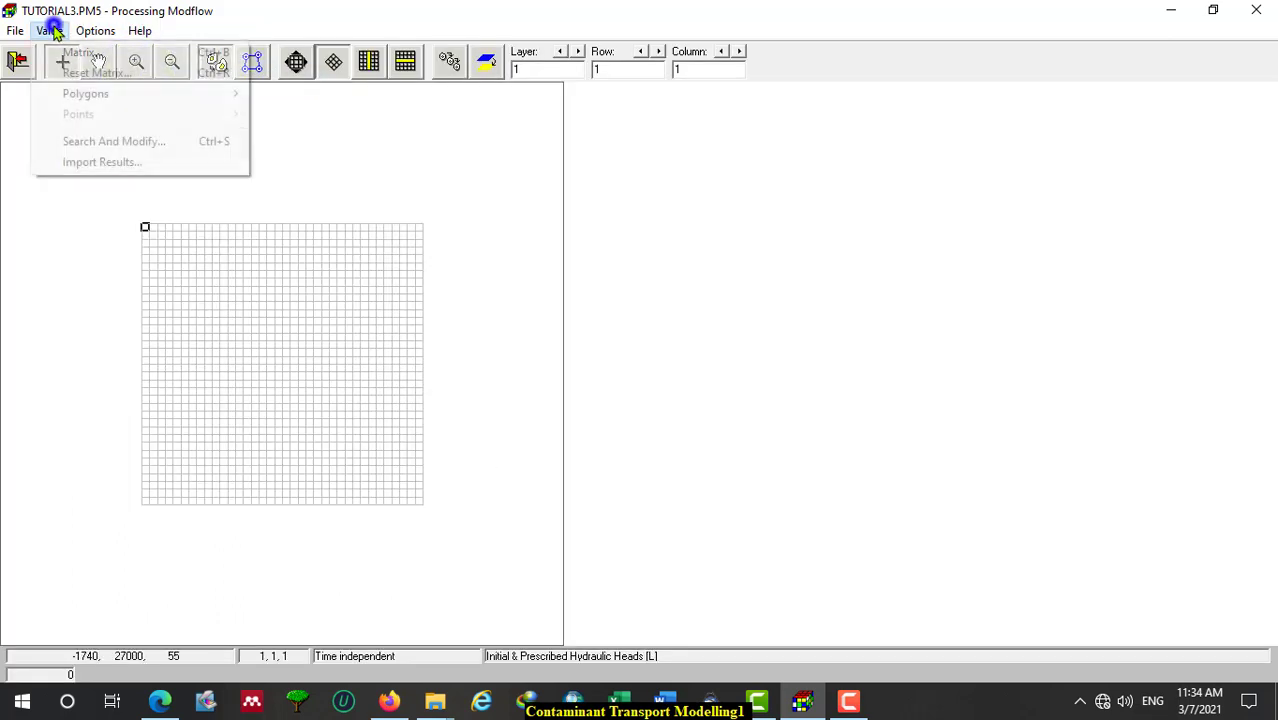
left_click(112, 76)
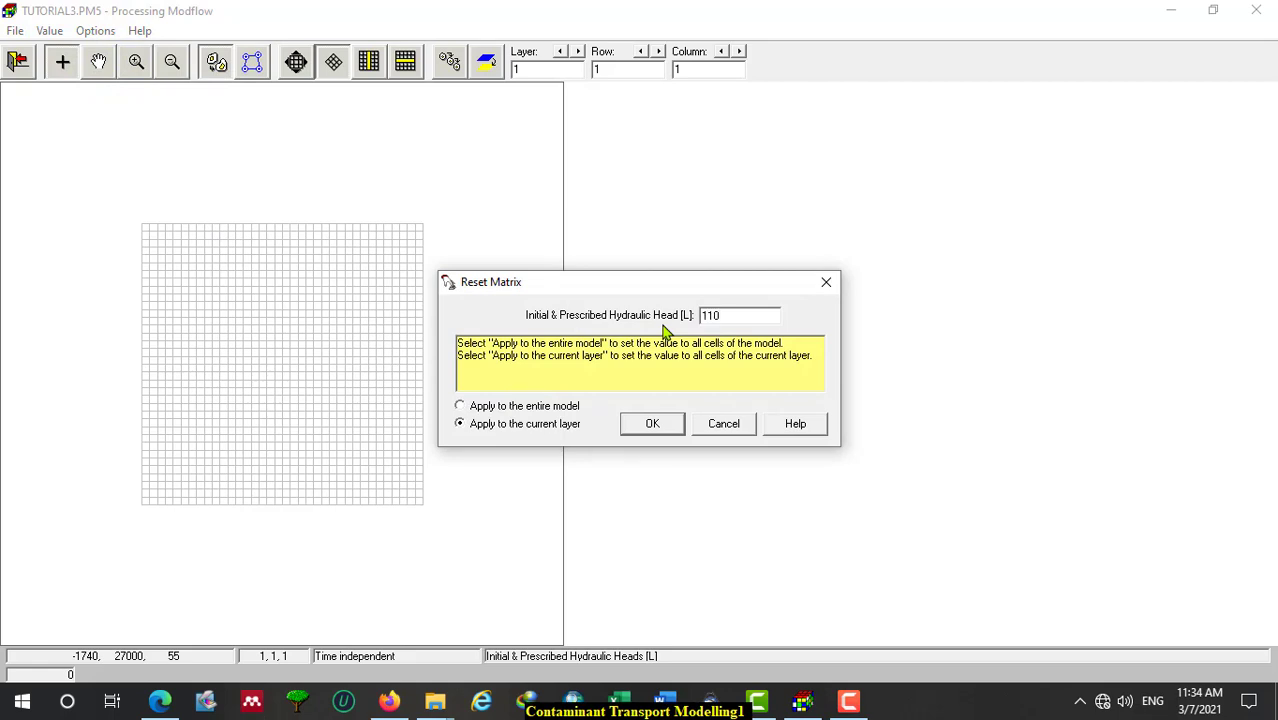
left_click(669, 420)
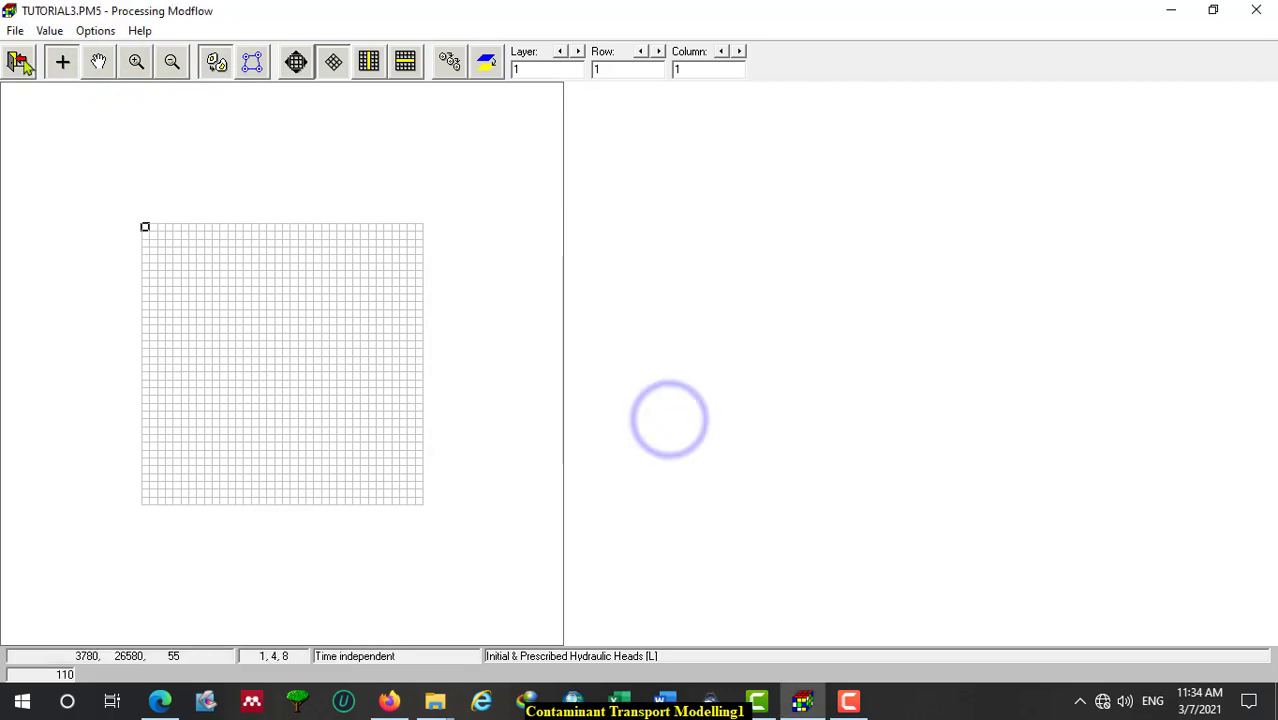
left_click(19, 62)
left_click(596, 406)
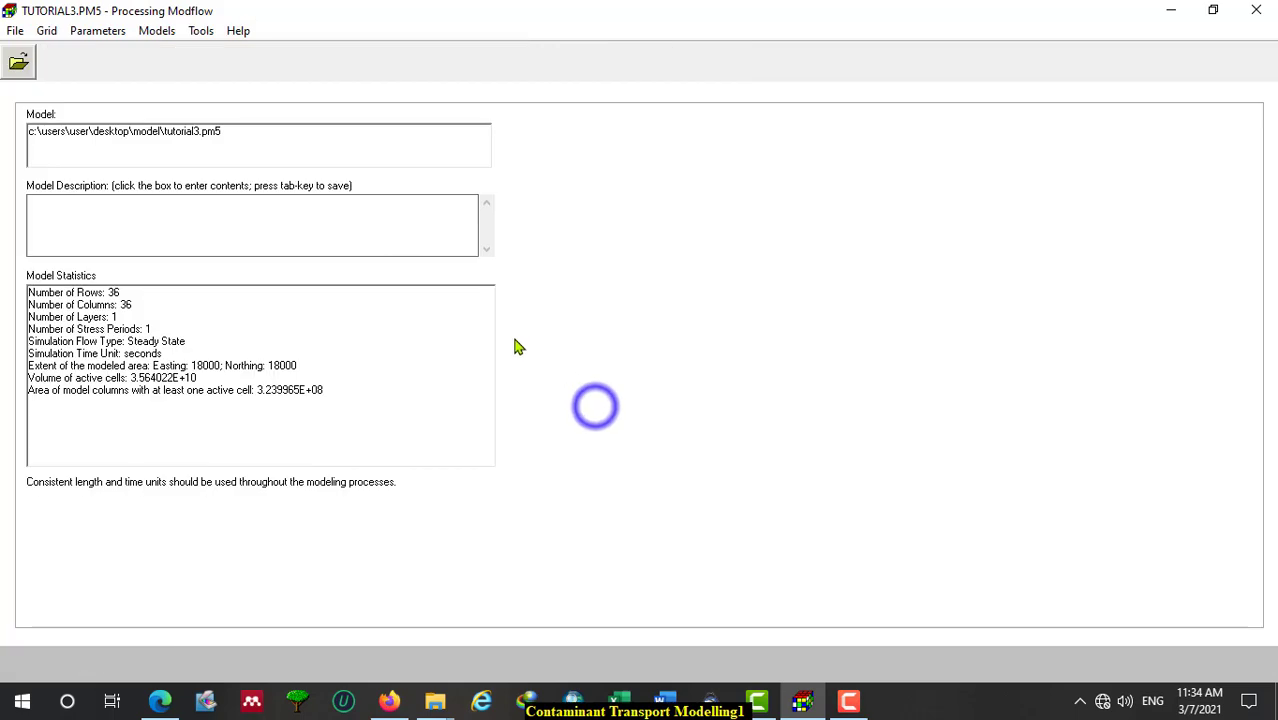
Set the current layer's horizontal hydraulic conductivity to 4.6e-4, as given in the Word document, and save the changes.
left_click(98, 30)
left_click(175, 102)
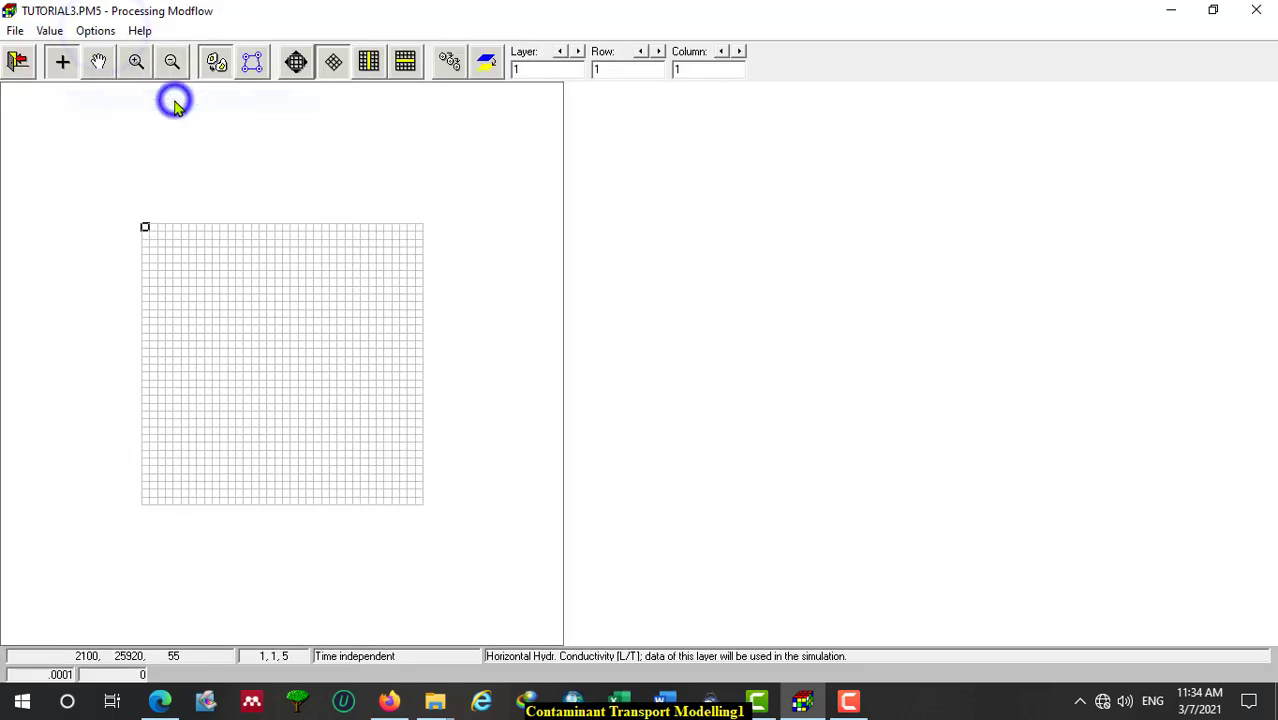
left_click(667, 702)
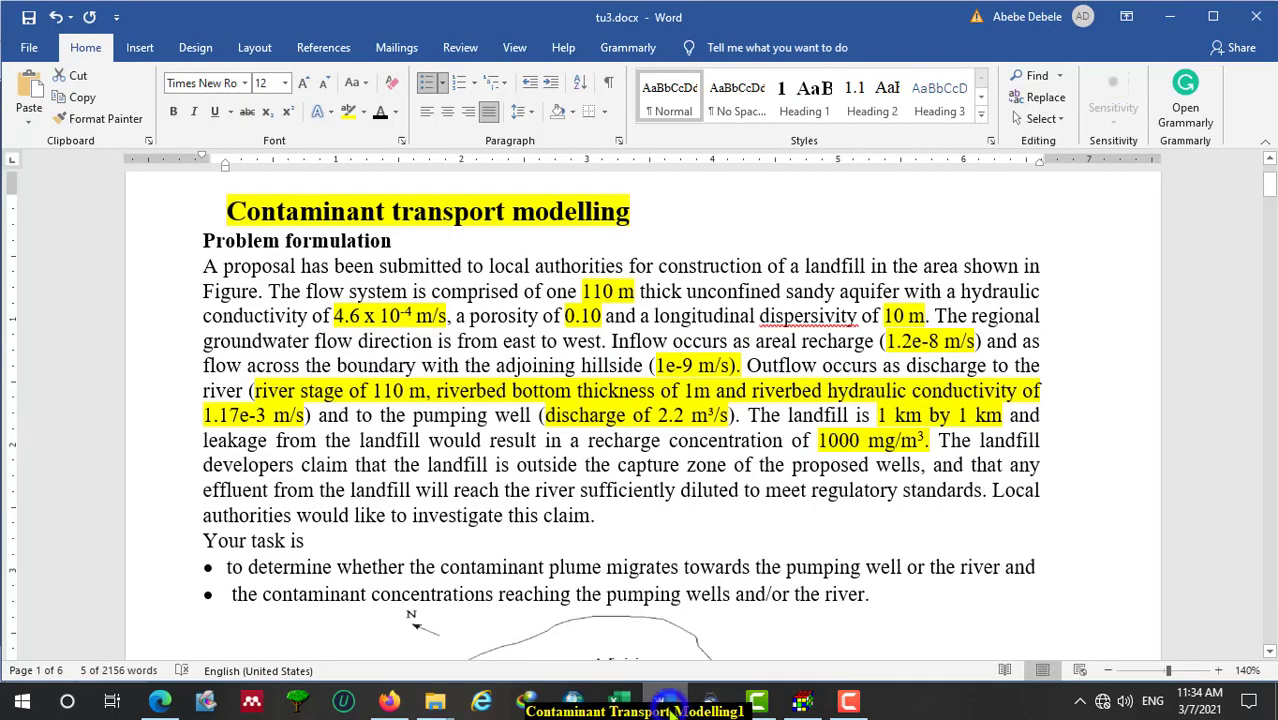
left_click(340, 316)
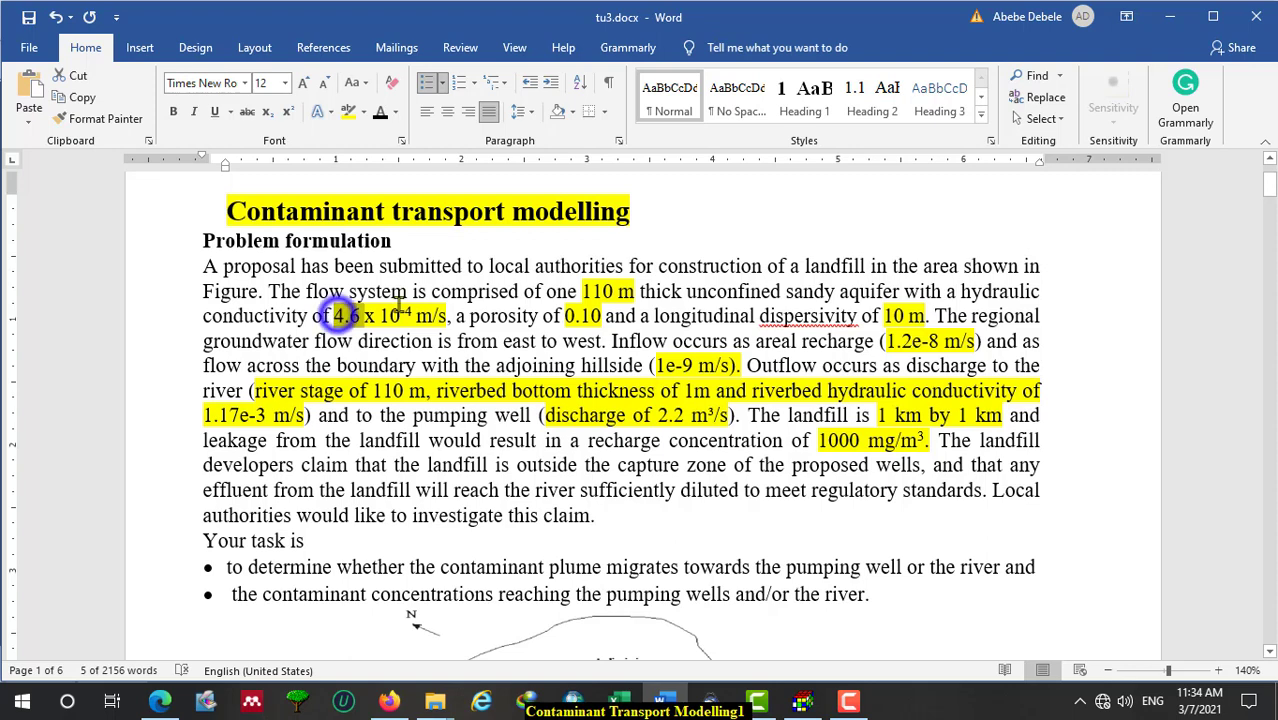
left_click_drag(400, 312, 415, 316)
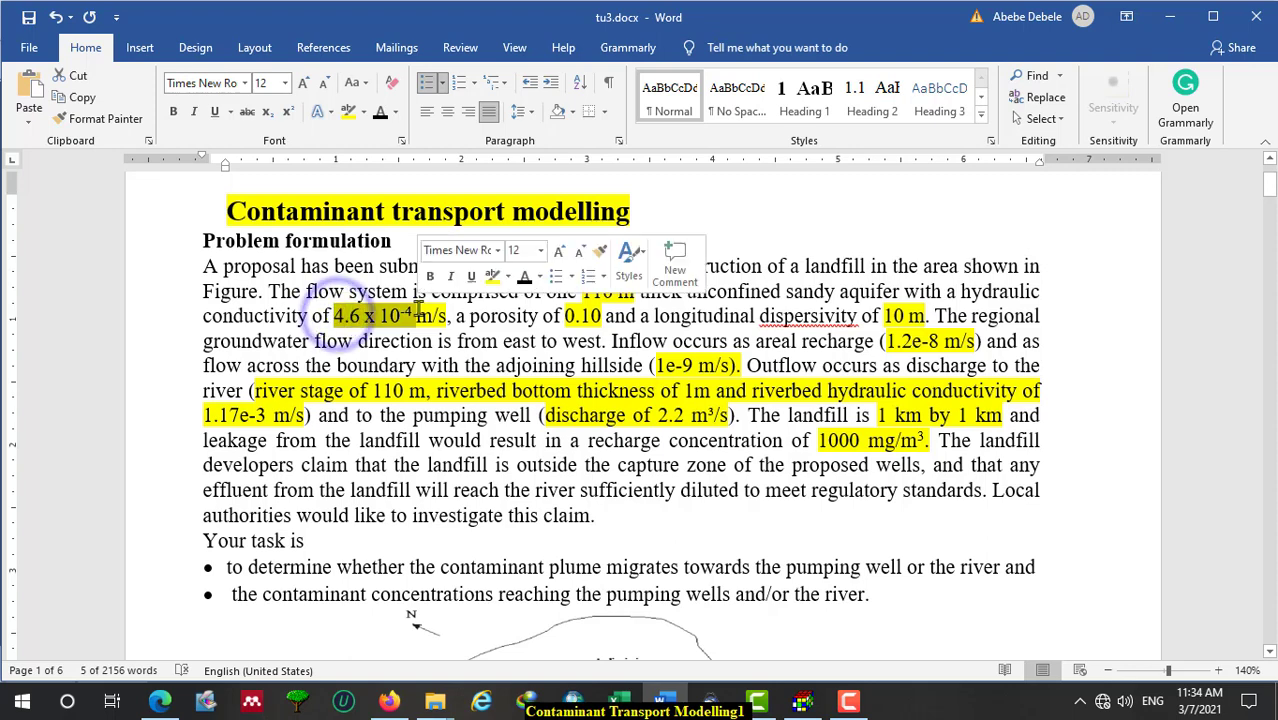
left_click(801, 702)
left_click(49, 31)
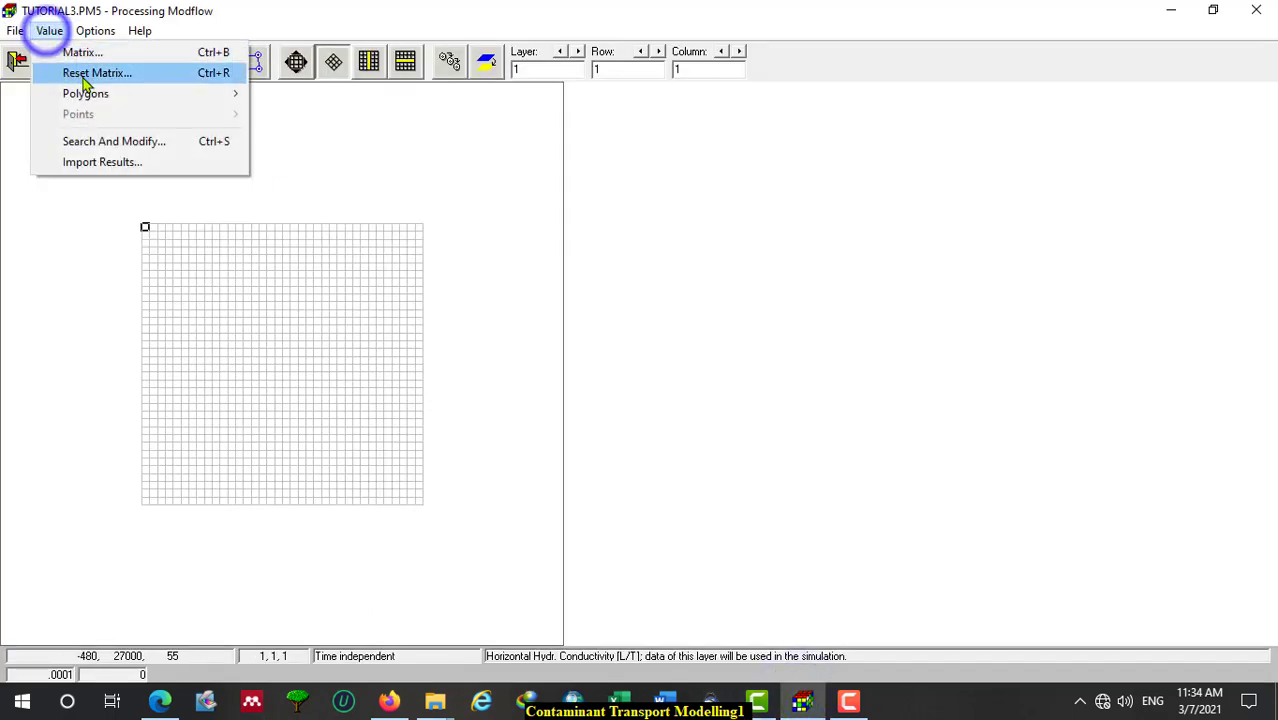
left_click(85, 74)
type("4.6")
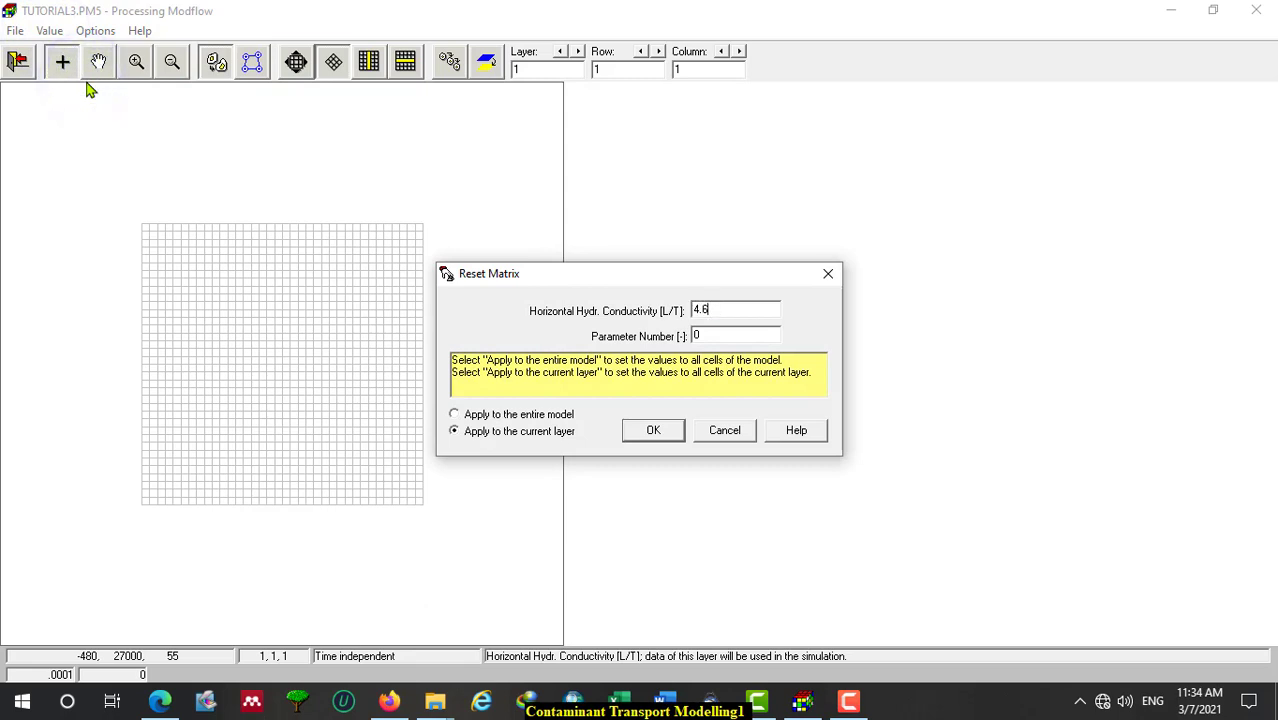
type("e-4")
left_click(660, 431)
left_click(12, 62)
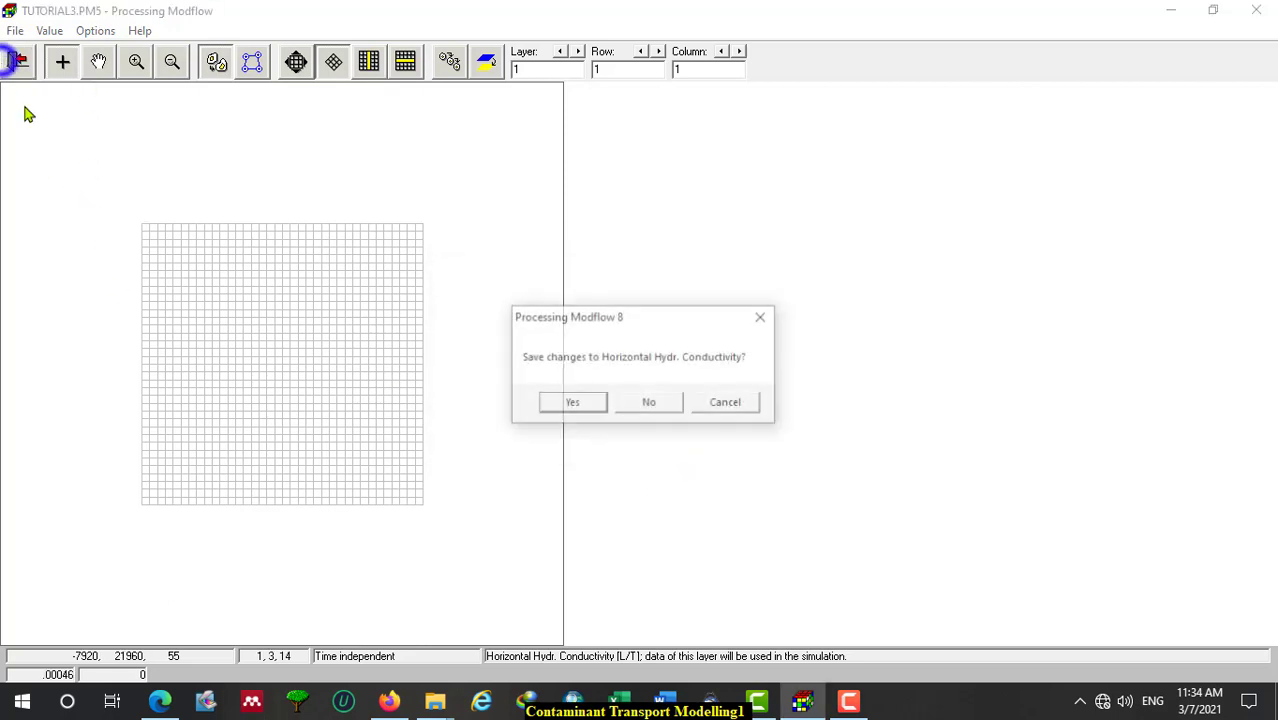
left_click(580, 403)
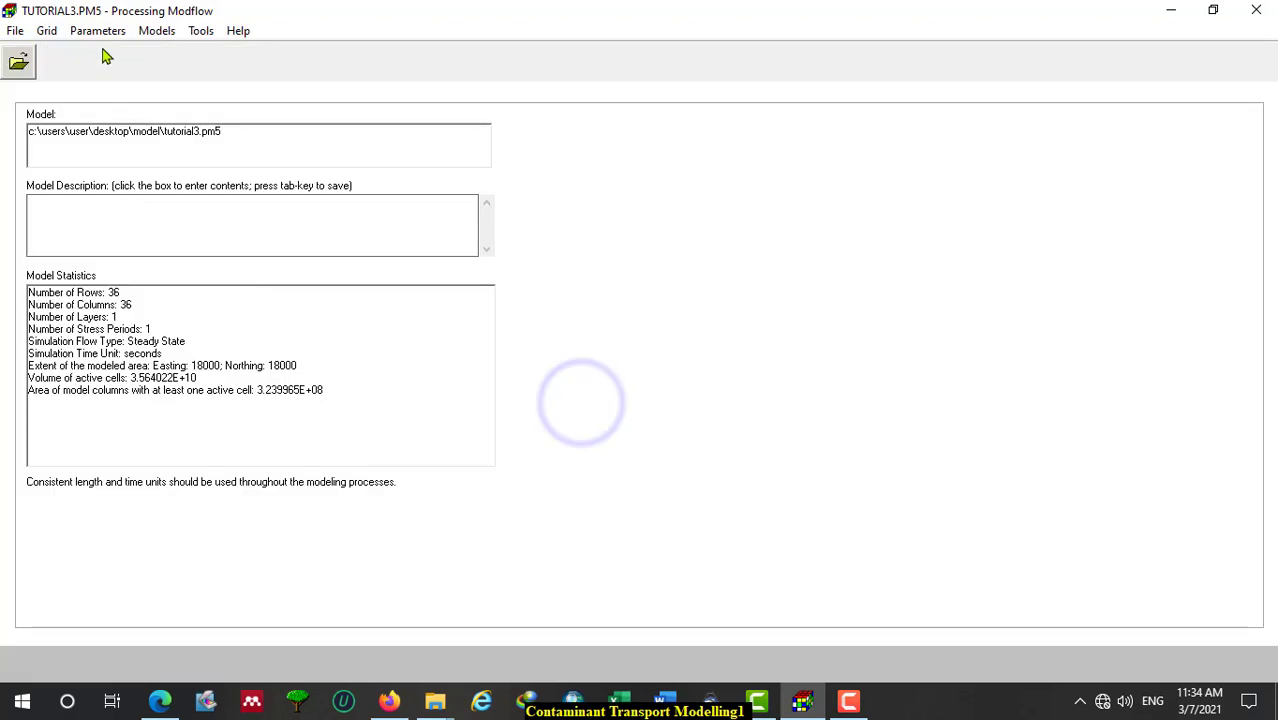
Set the current layer's effective porosity to 0.1, as given in the Word document, and save the changes.
left_click(100, 32)
left_click(140, 278)
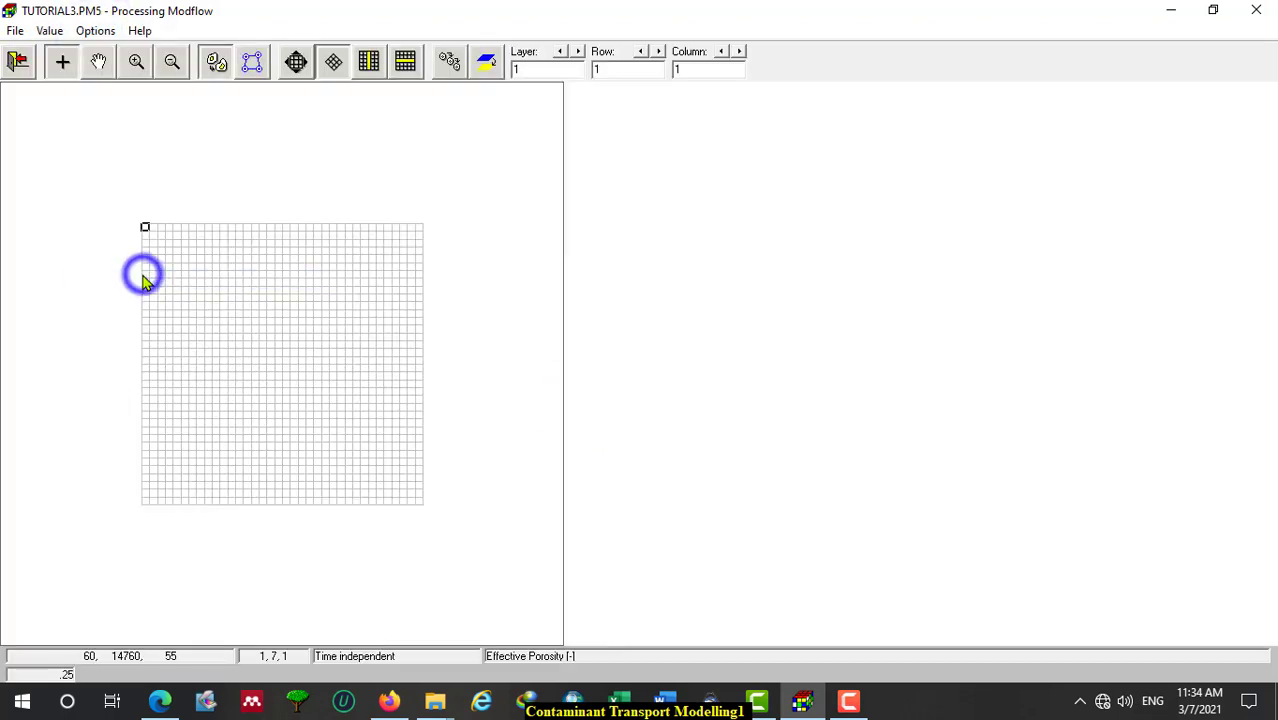
left_click(50, 31)
left_click(90, 72)
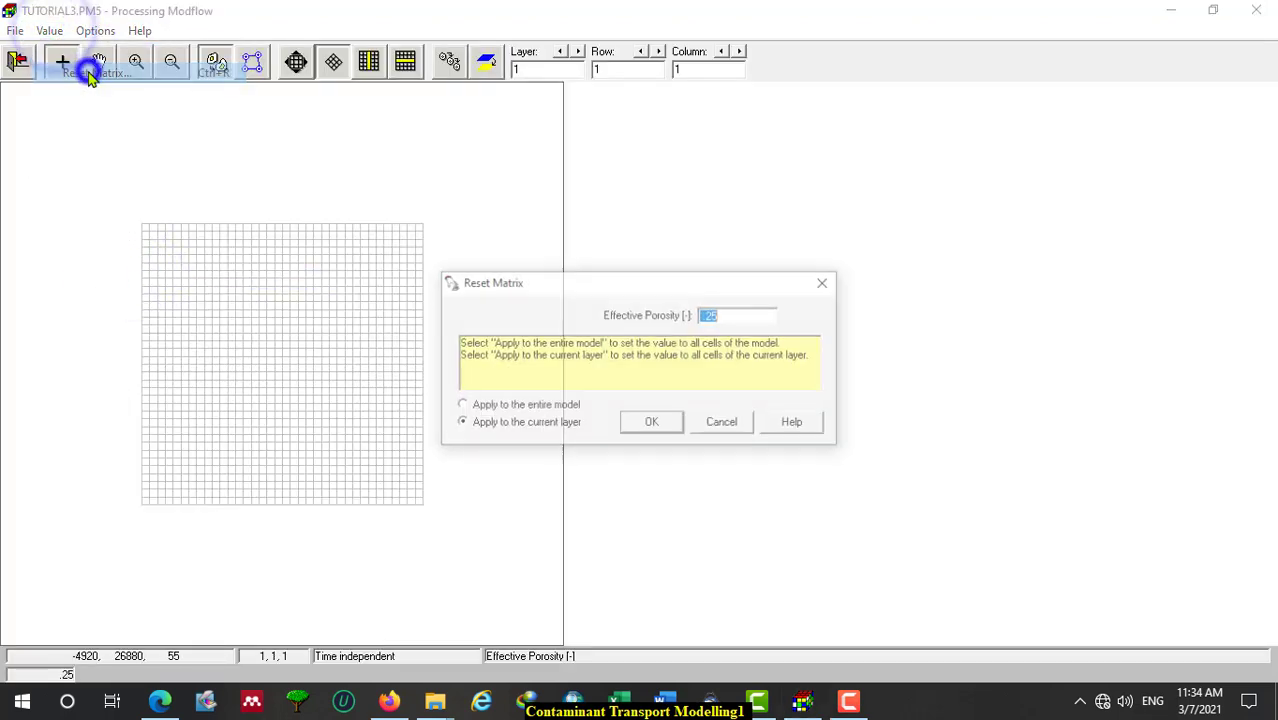
left_click(665, 700)
double_click(583, 316)
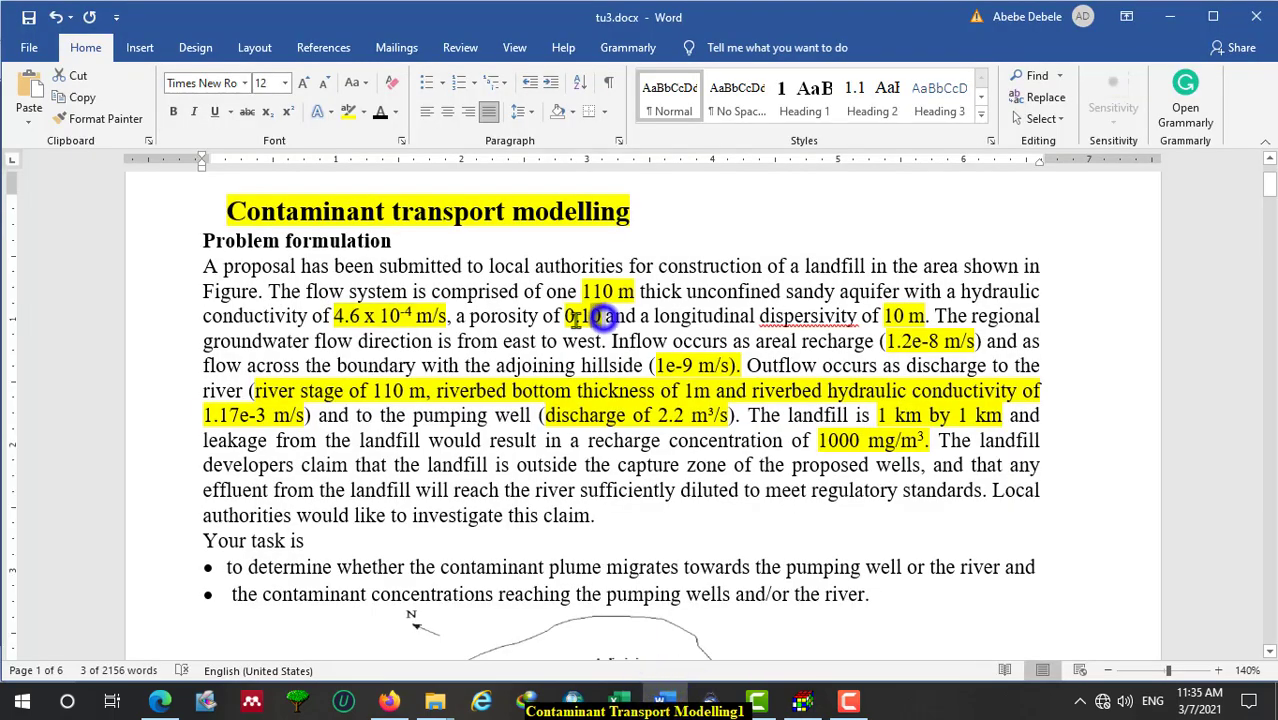
left_click(665, 700)
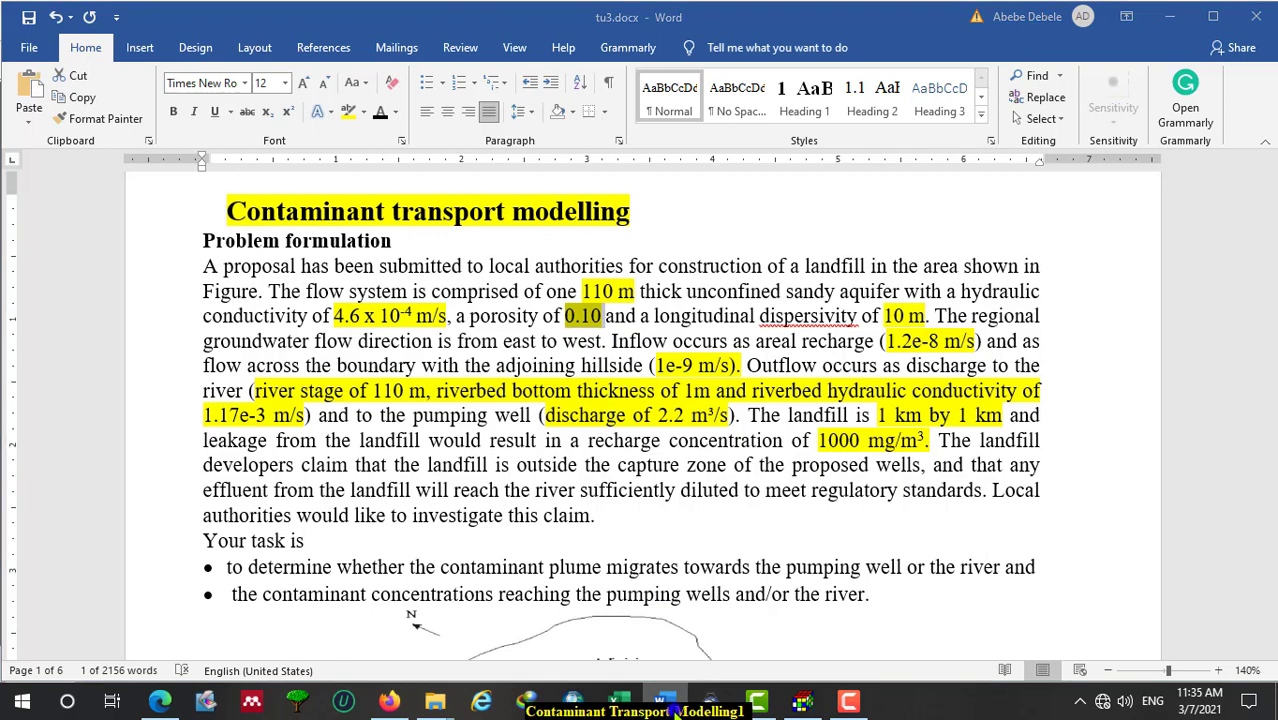
type("0")
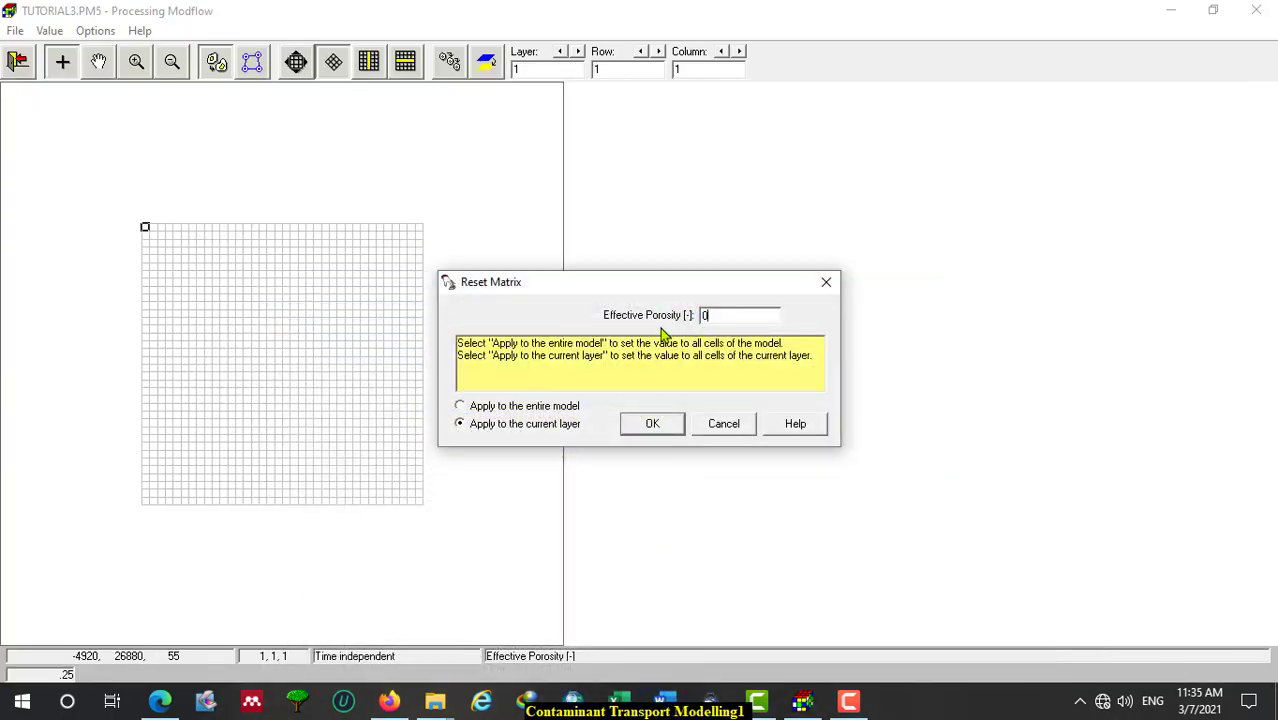
type(".1")
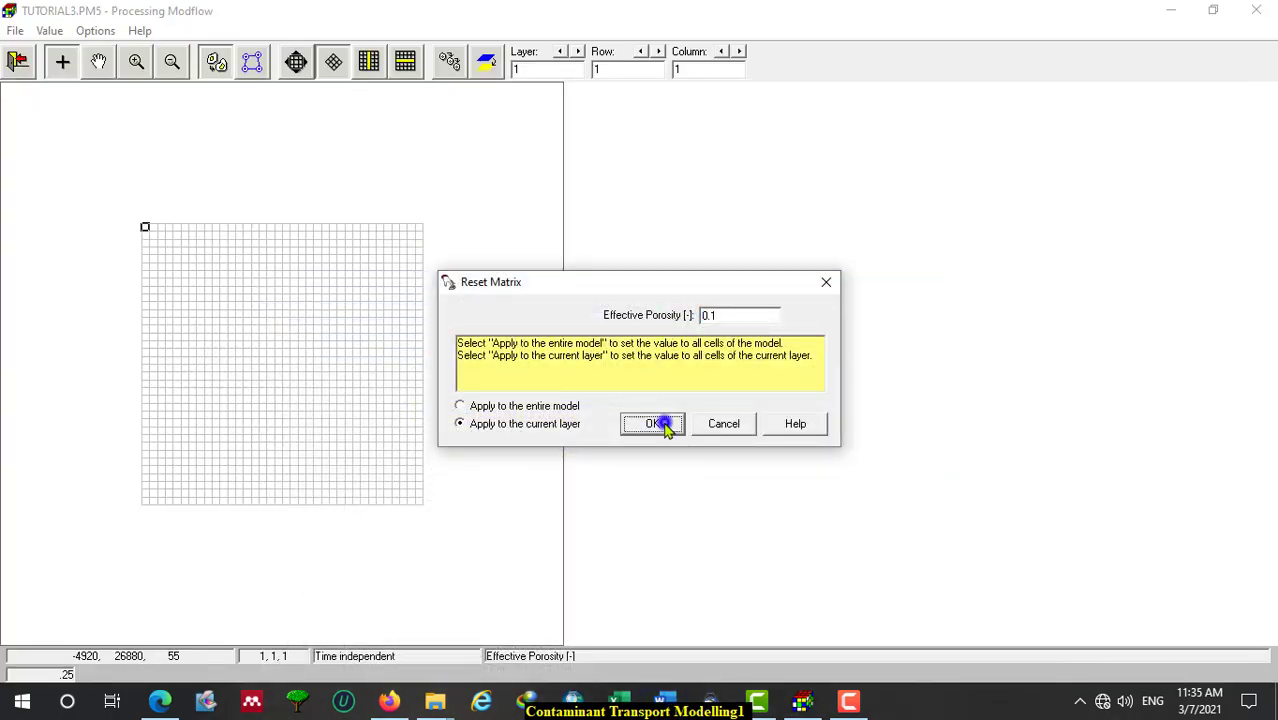
left_click(658, 424)
left_click(18, 63)
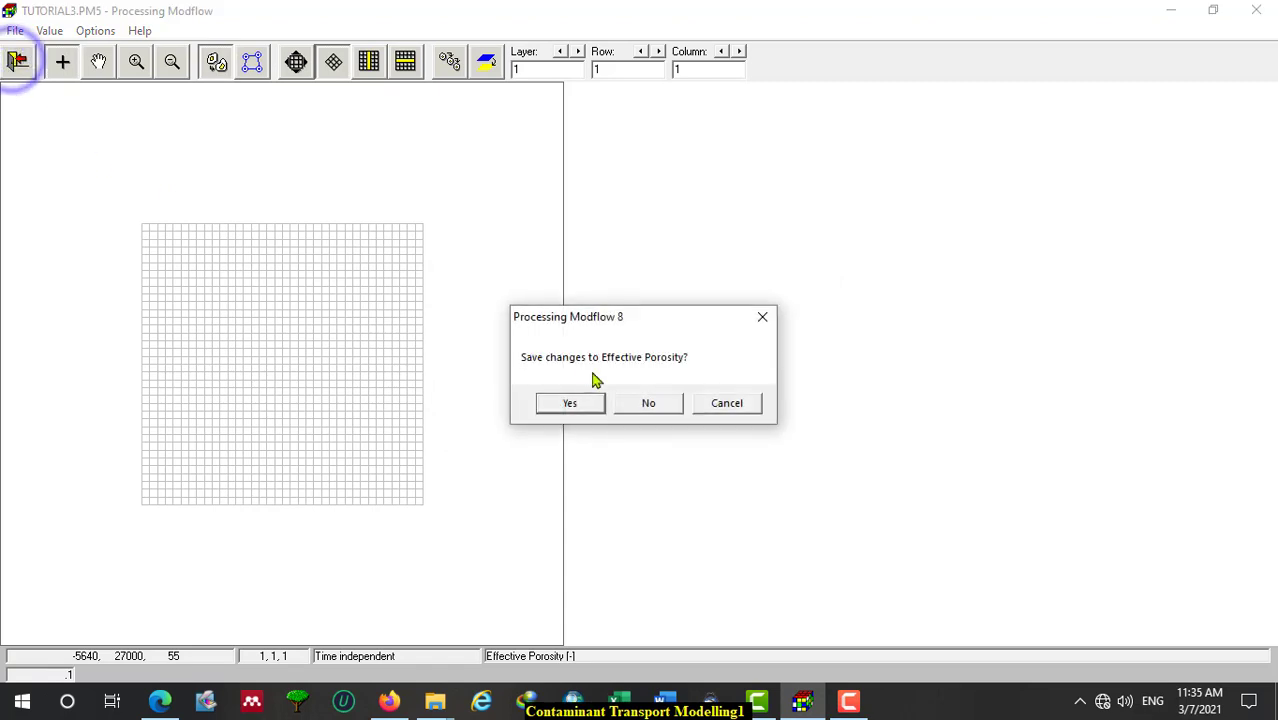
left_click(583, 404)
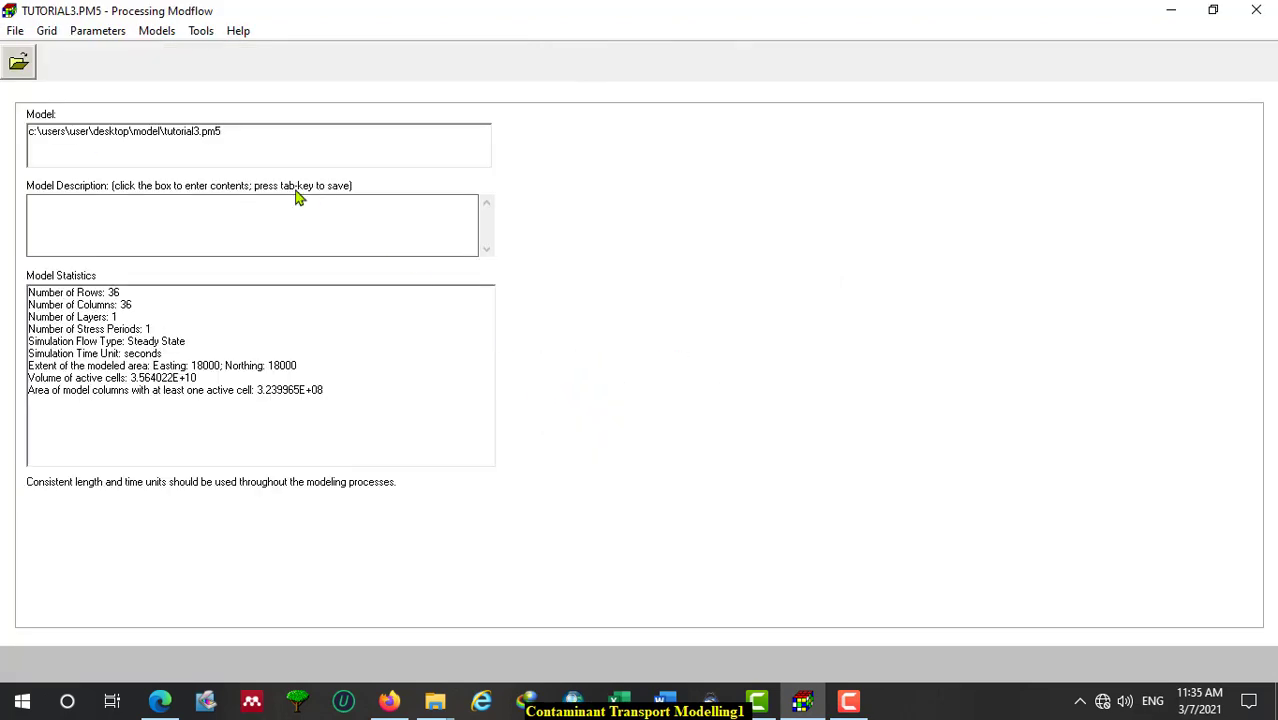
Review the available MODFLOW flow packages, and examine the inflow and outflow description and the model area figure in the Word document.
left_click(157, 31)
mouse_move(228, 58)
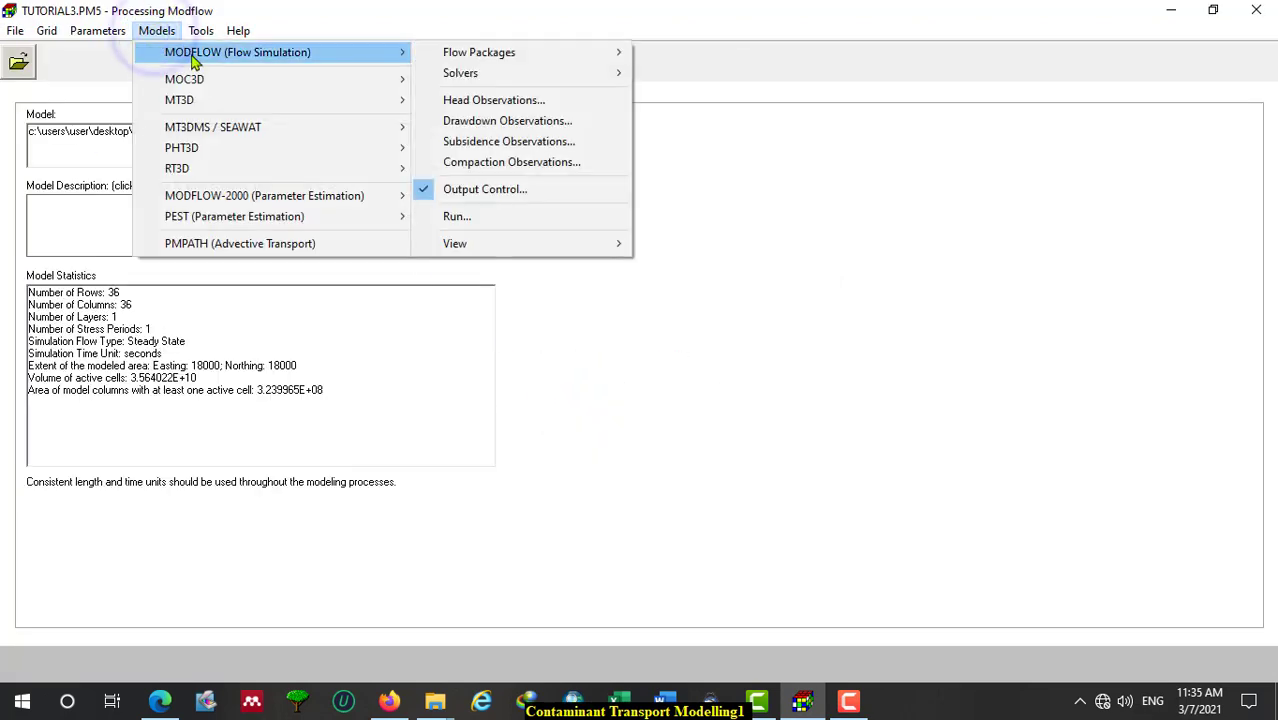
mouse_move(608, 57)
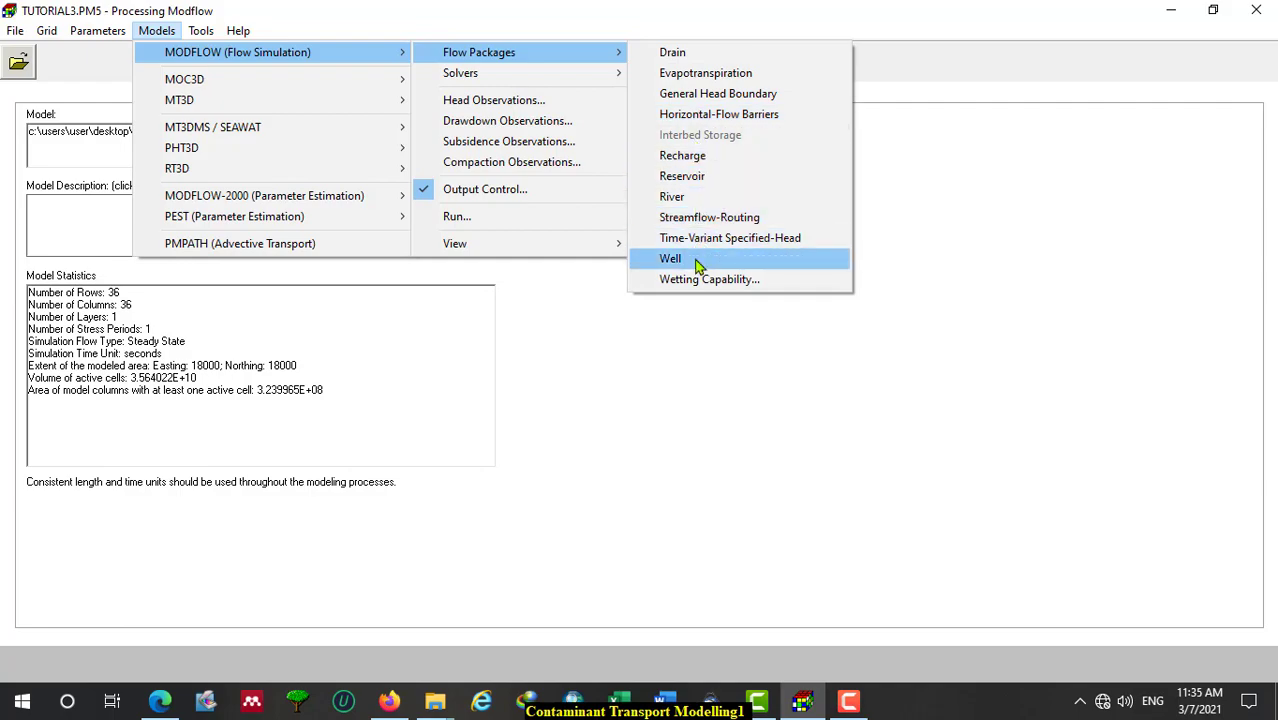
left_click(665, 700)
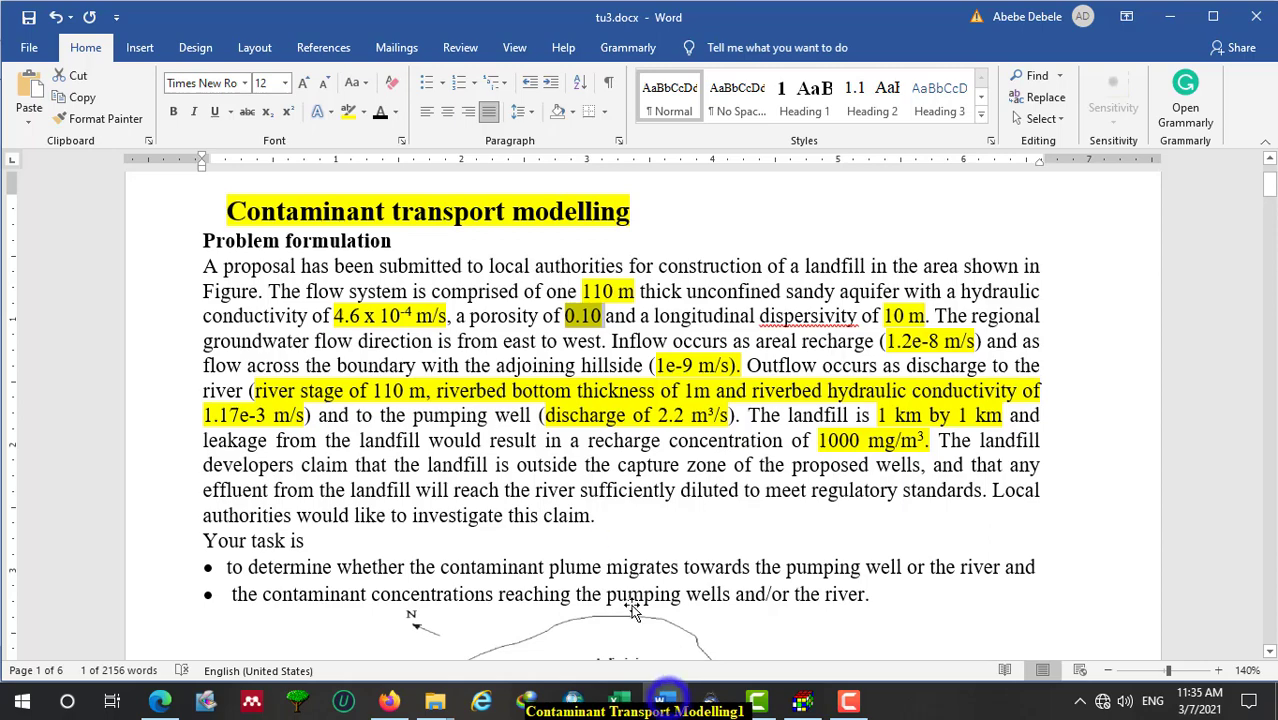
scroll(572, 466, "down", 3)
scroll(572, 466, "up", 3)
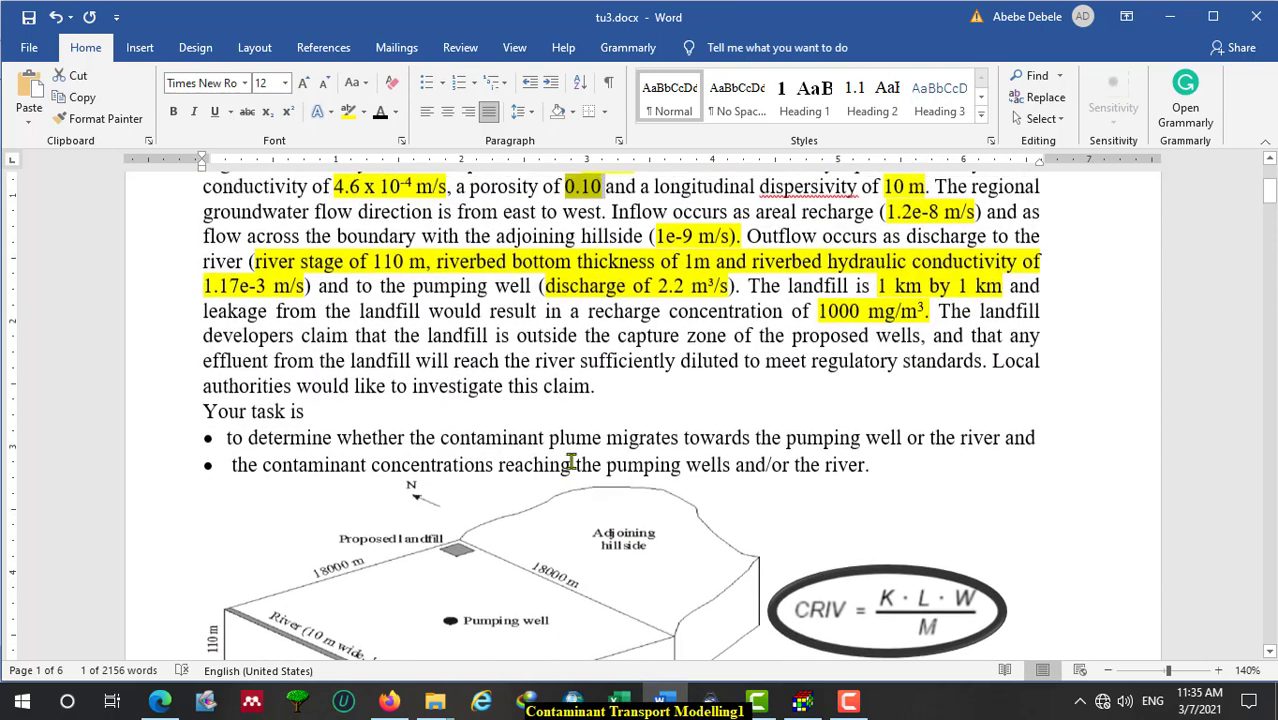
scroll(572, 466, "down", 1)
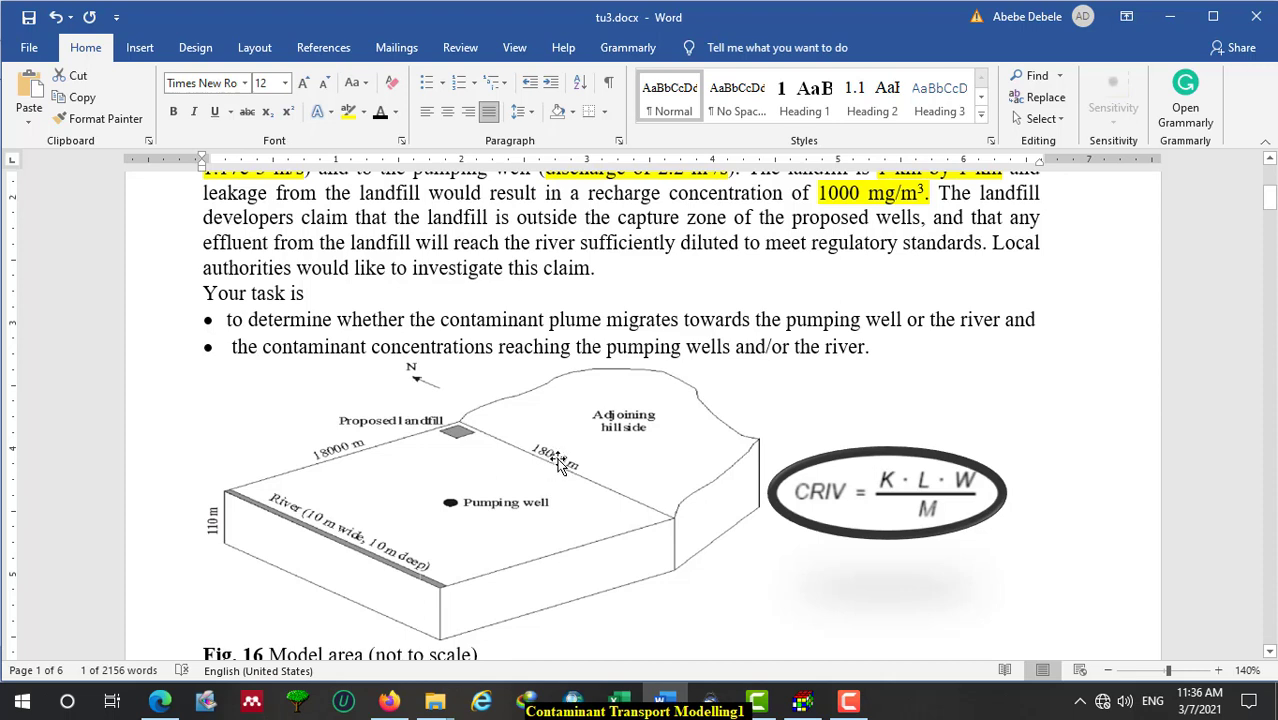
Switch to Processing Modflow and open the Recharge flow package of the MODFLOW simulation.
left_click(803, 700)
left_click(157, 31)
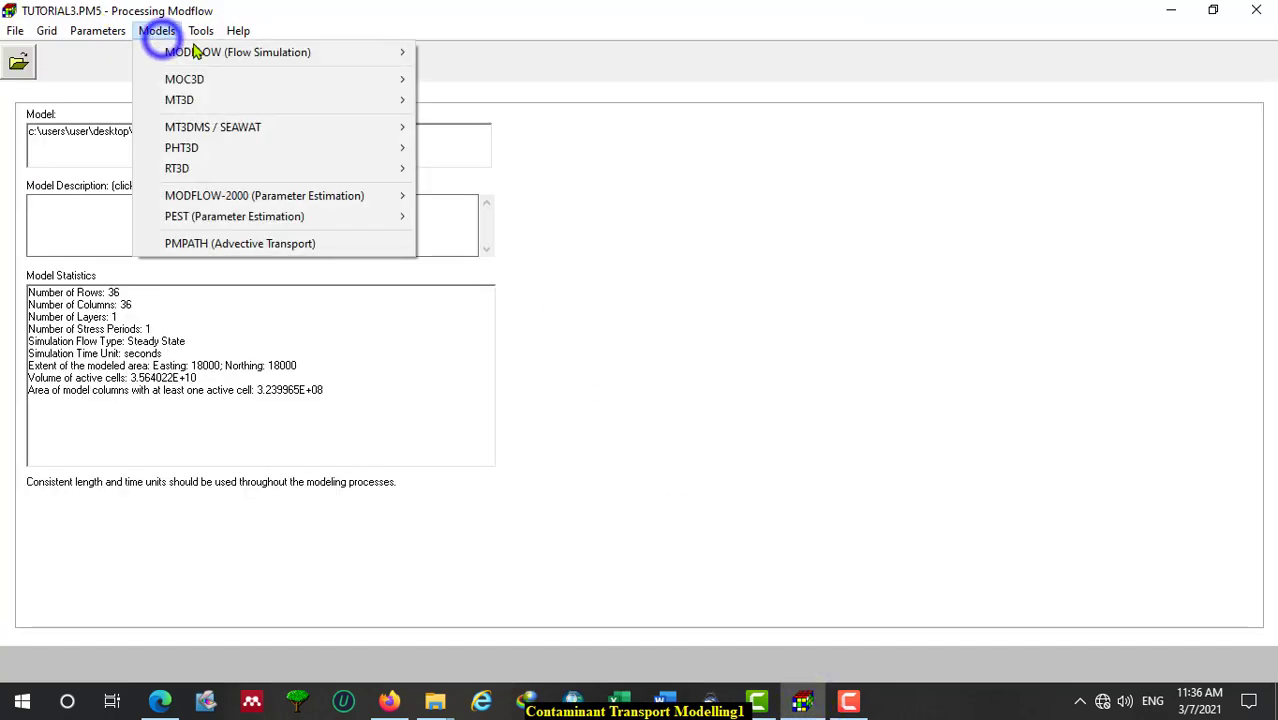
mouse_move(177, 55)
mouse_move(542, 55)
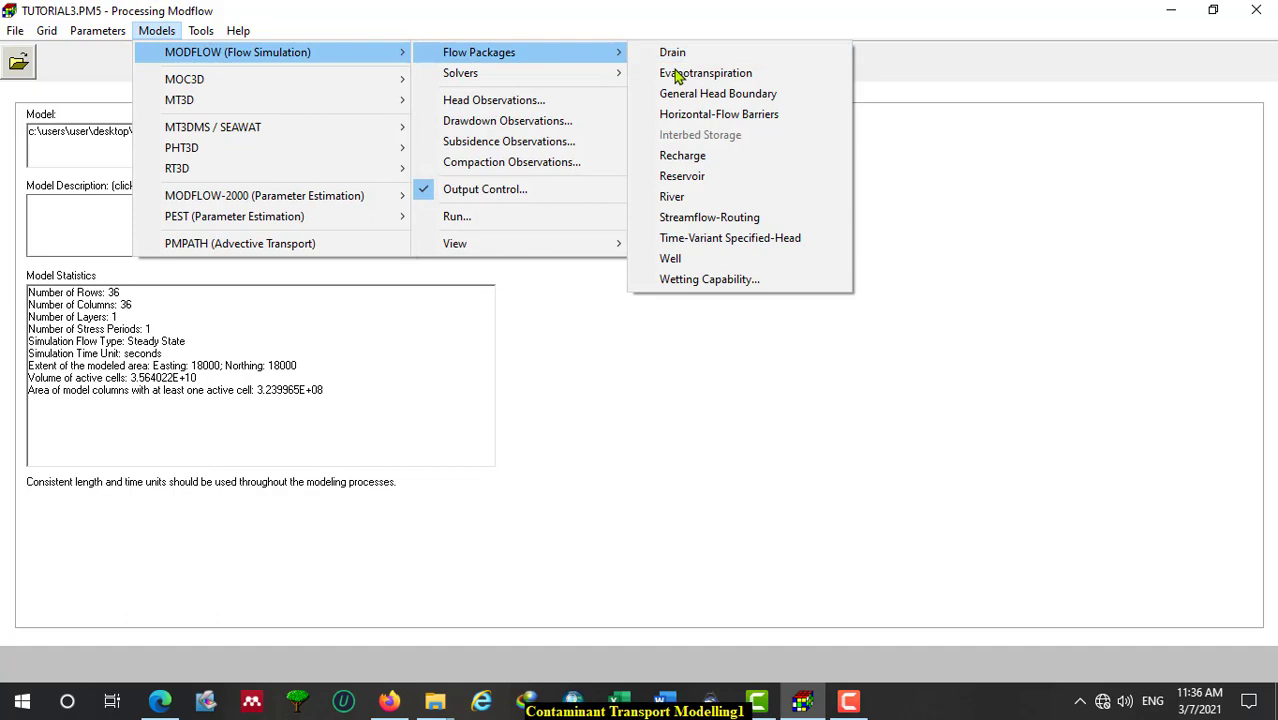
left_click(693, 160)
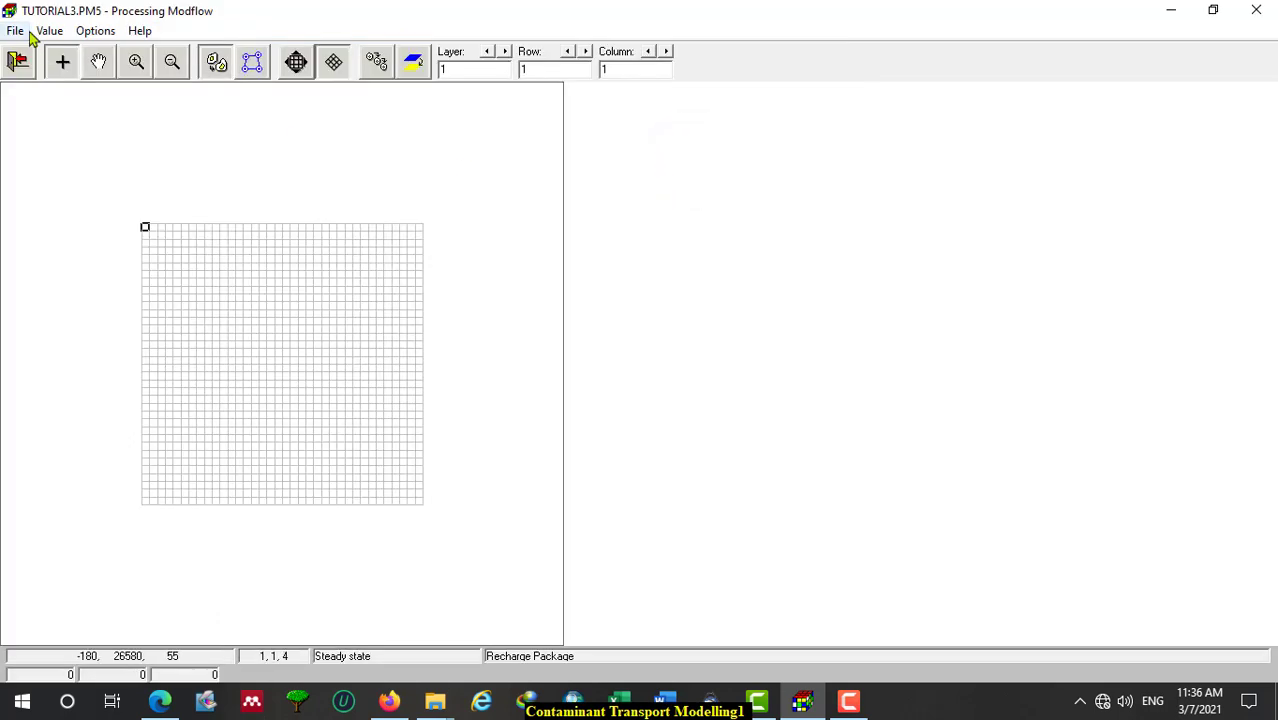
Reset the recharge flux of the whole layer to 1.2e-8, copied from the areal recharge in the Word document.
left_click(50, 31)
left_click(100, 73)
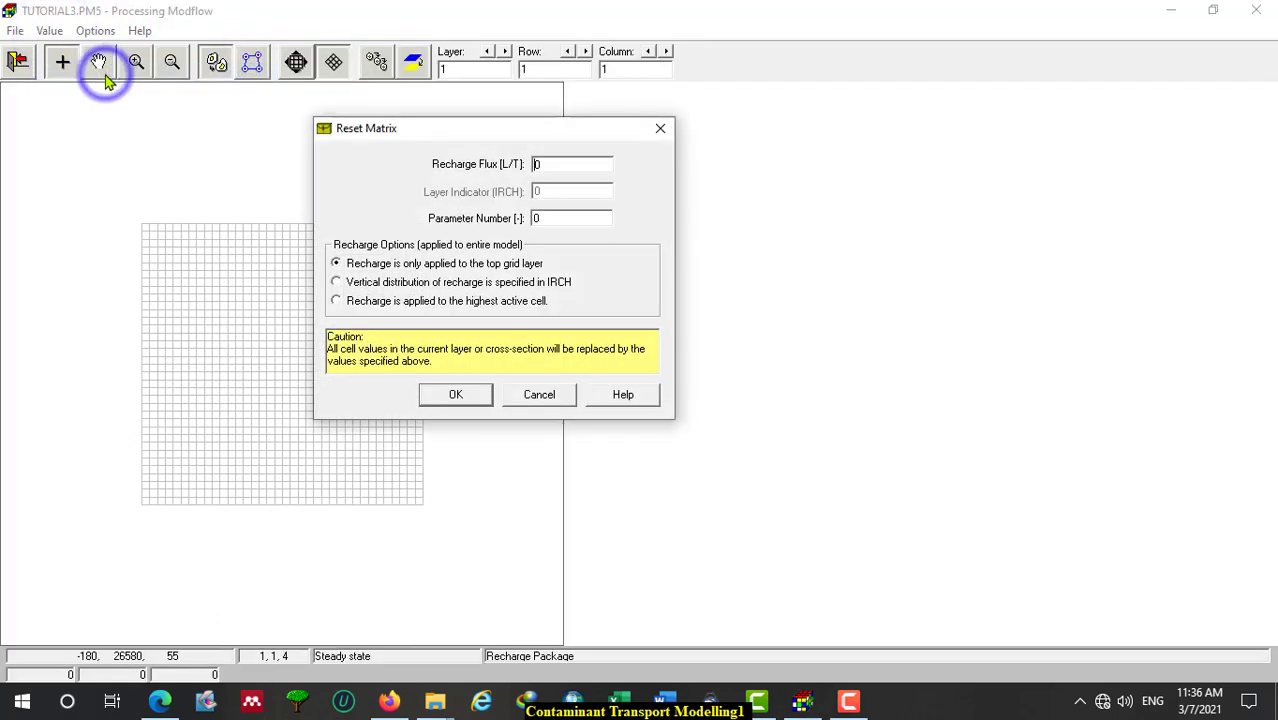
left_click(668, 702)
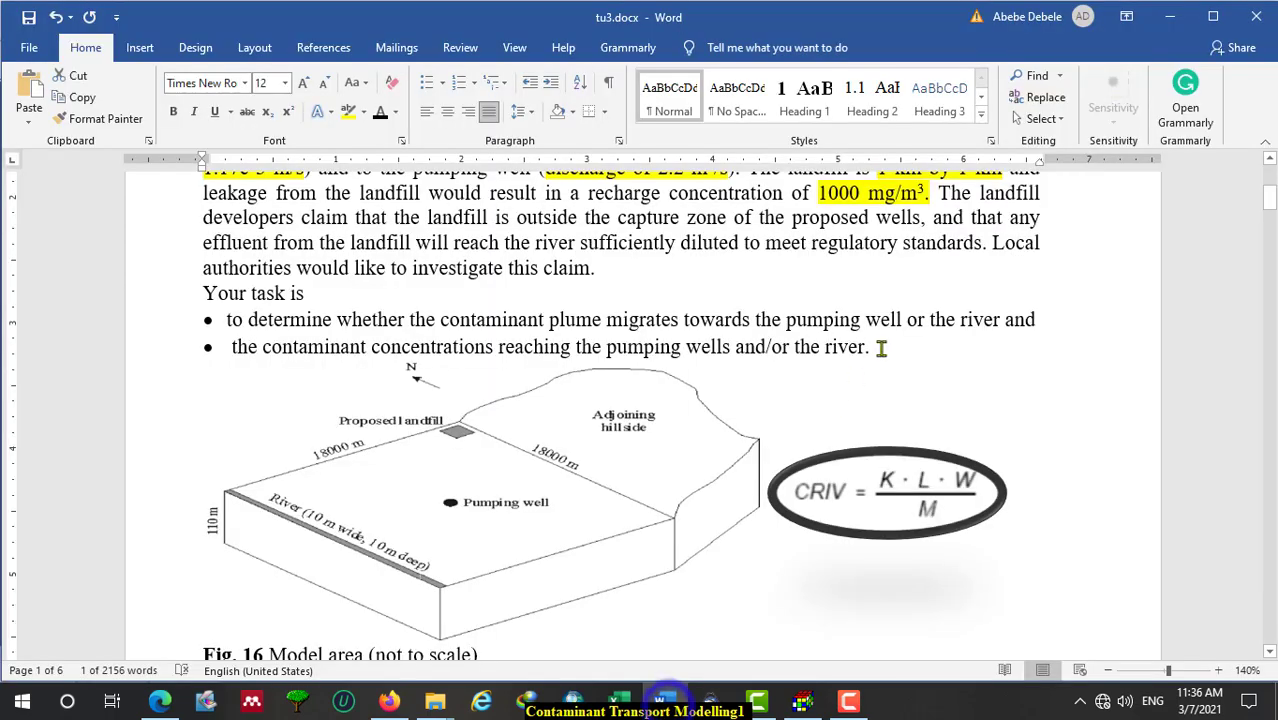
scroll(884, 348, "up", 3)
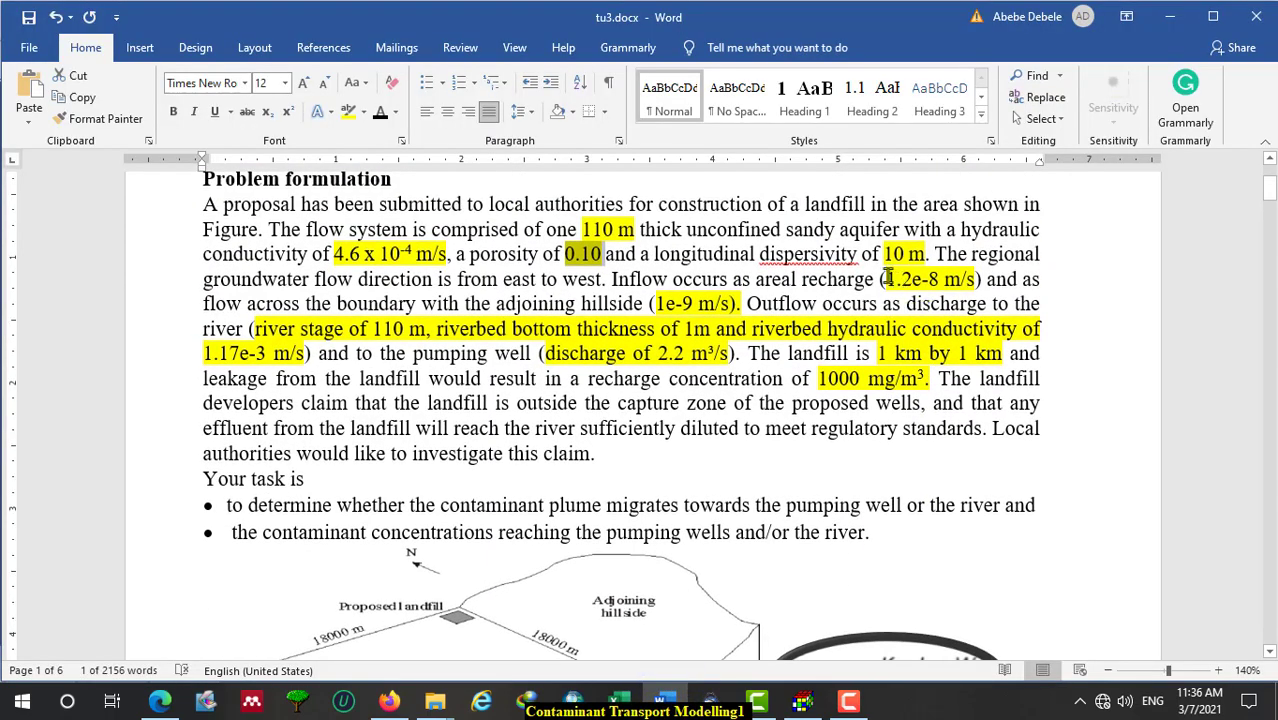
left_click_drag(886, 279, 936, 280)
right_click(918, 283)
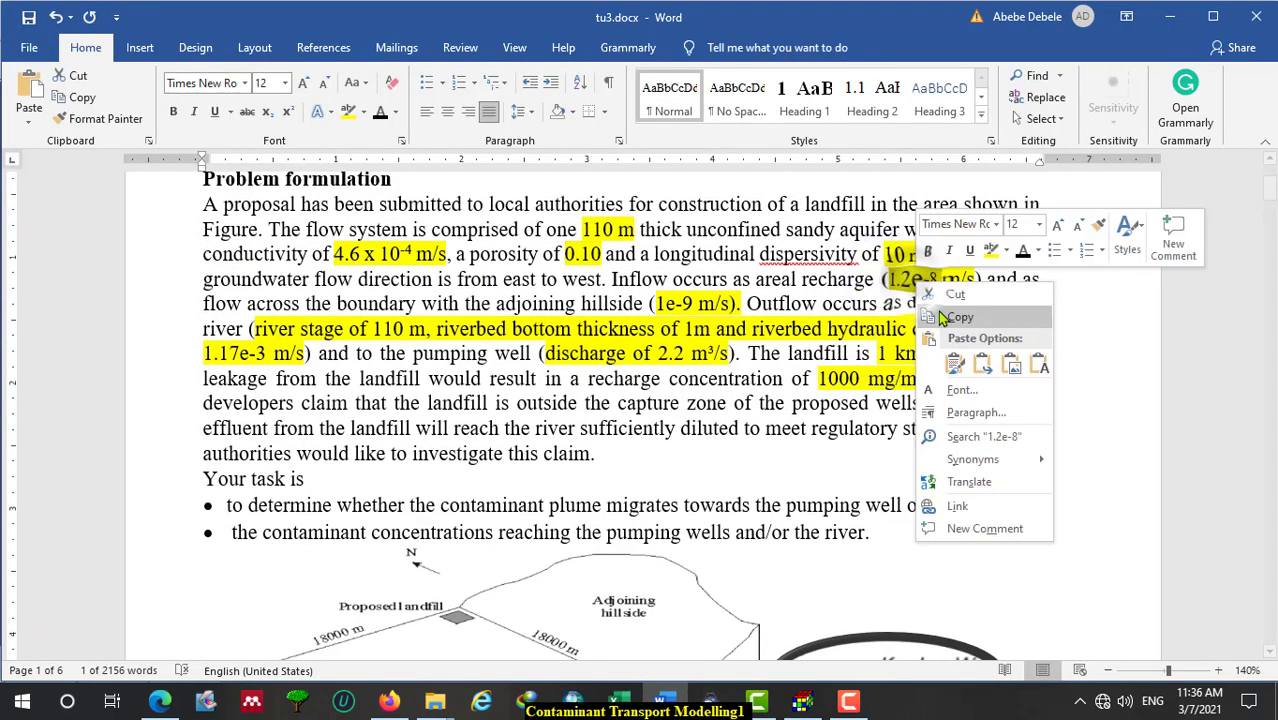
left_click(941, 317)
left_click(803, 702)
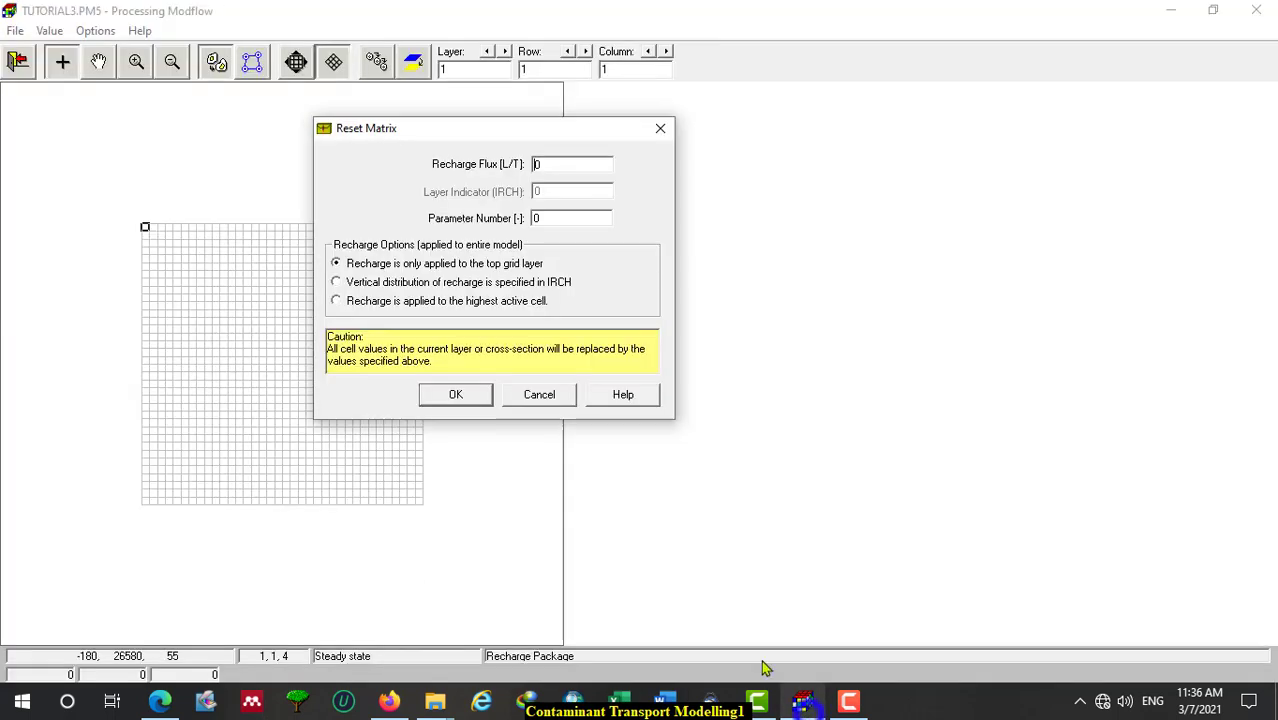
double_click(541, 164)
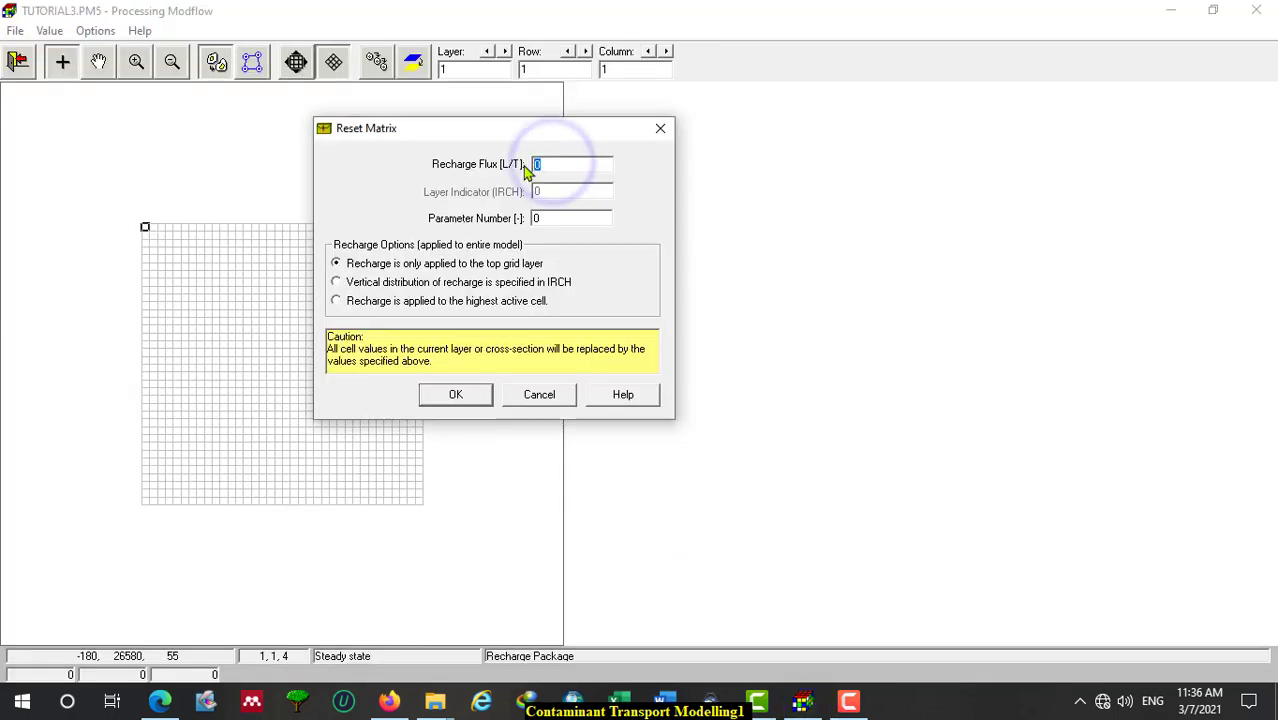
left_click(456, 394)
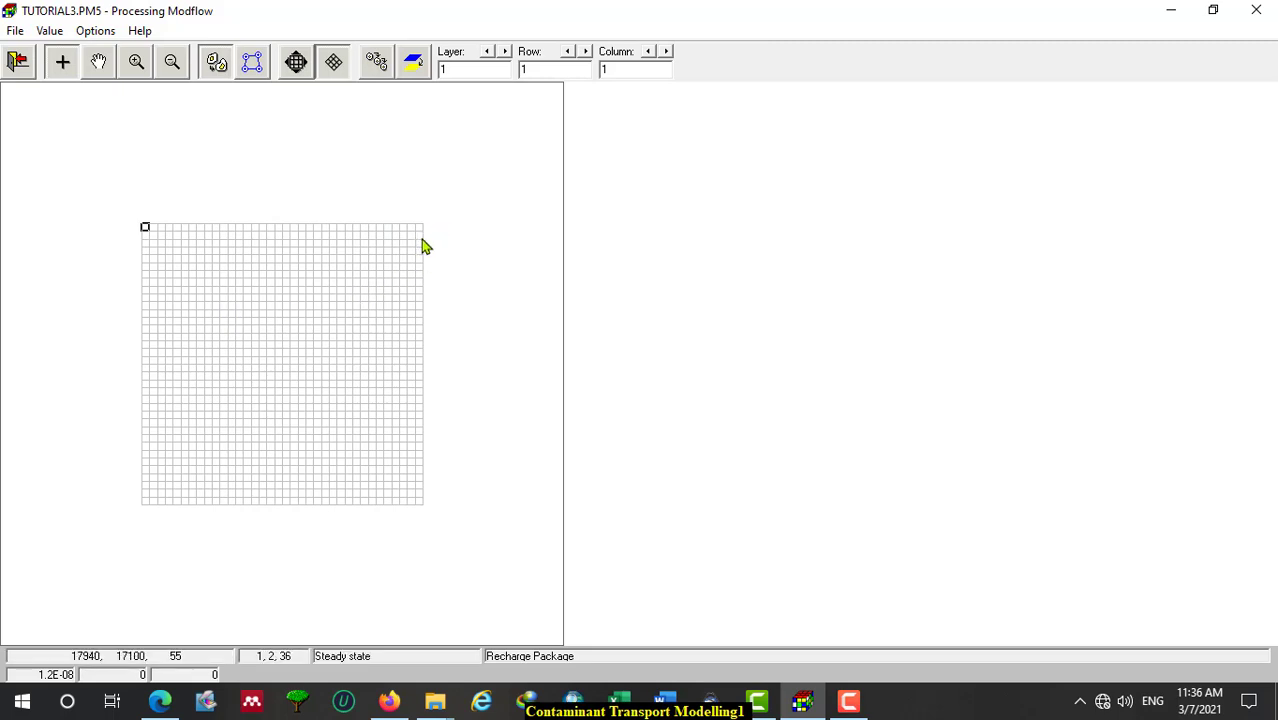
Review the areal recharge, the inflow across the hillside boundary and the river data in the Word document, and locate the boundary's first cell.
left_click(665, 700)
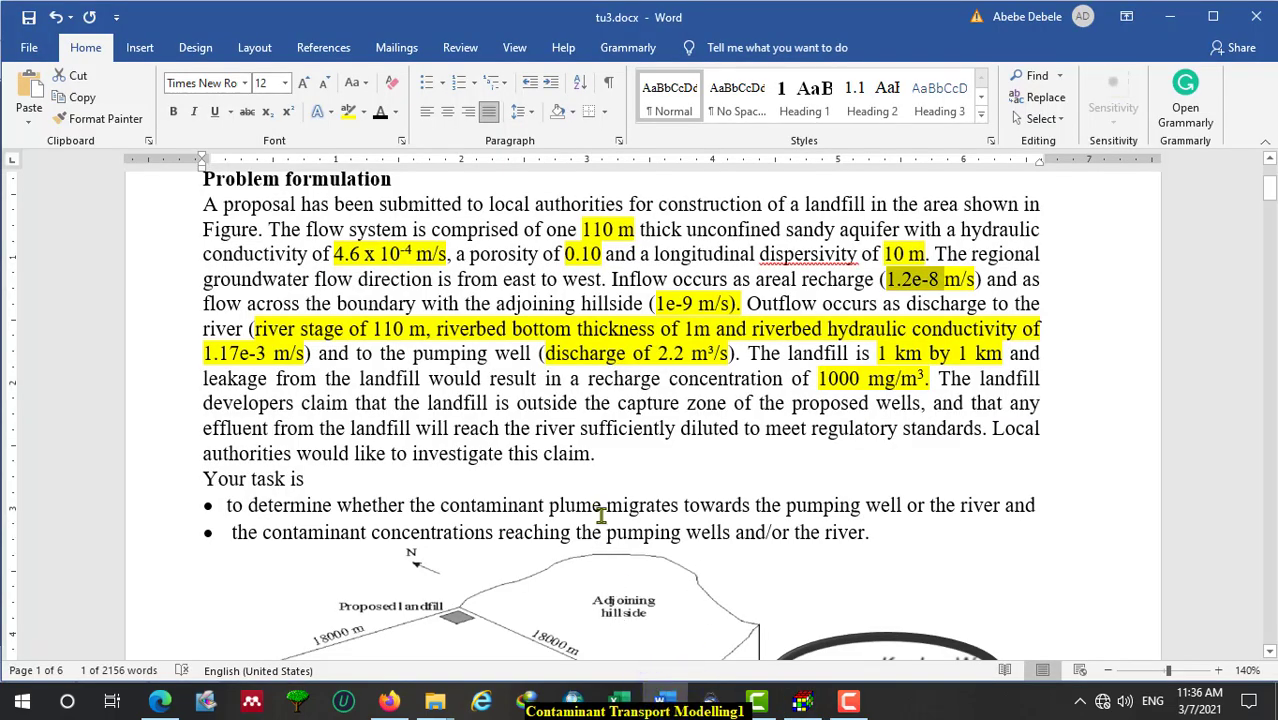
left_click(665, 700)
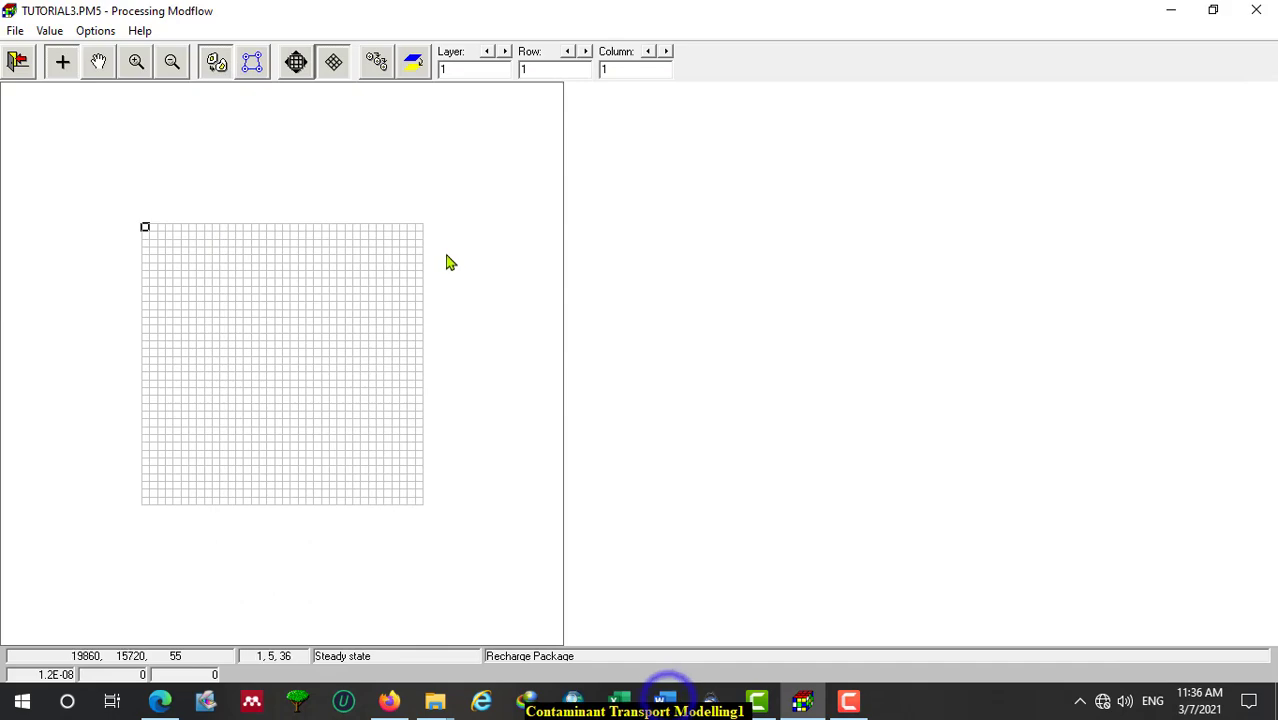
left_click(420, 227)
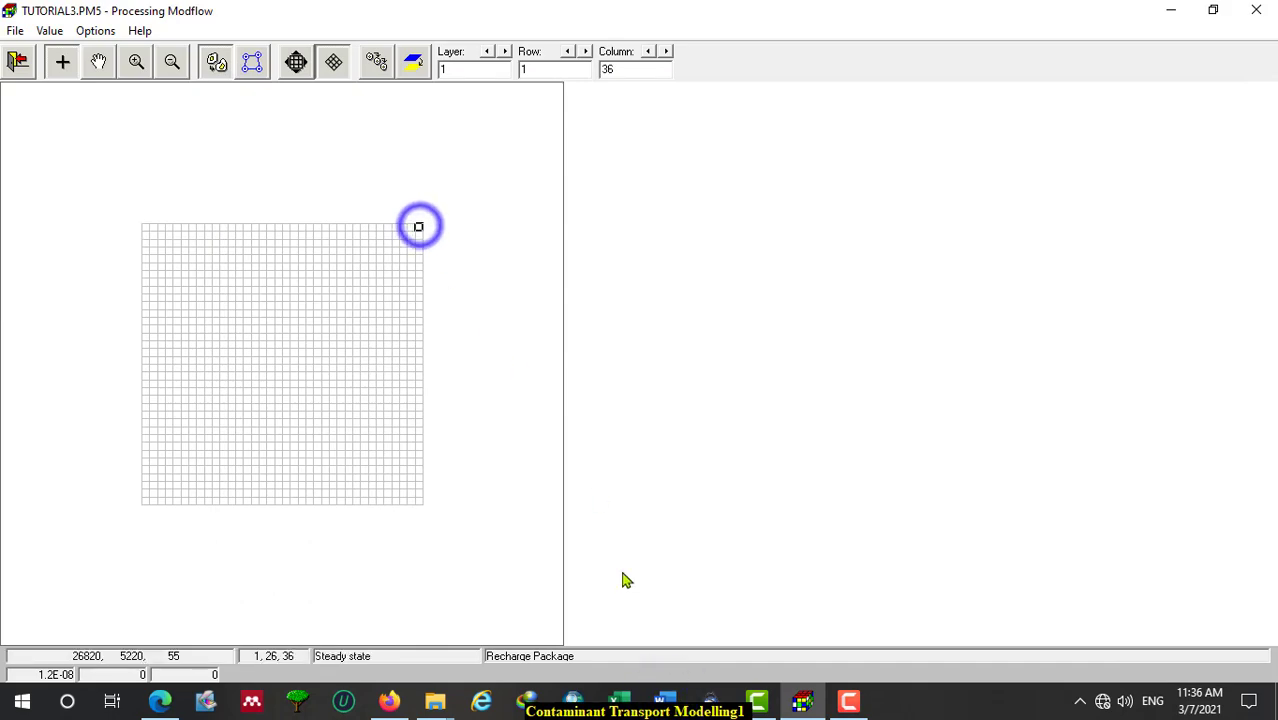
left_click(665, 700)
left_click_drag(888, 279, 912, 280)
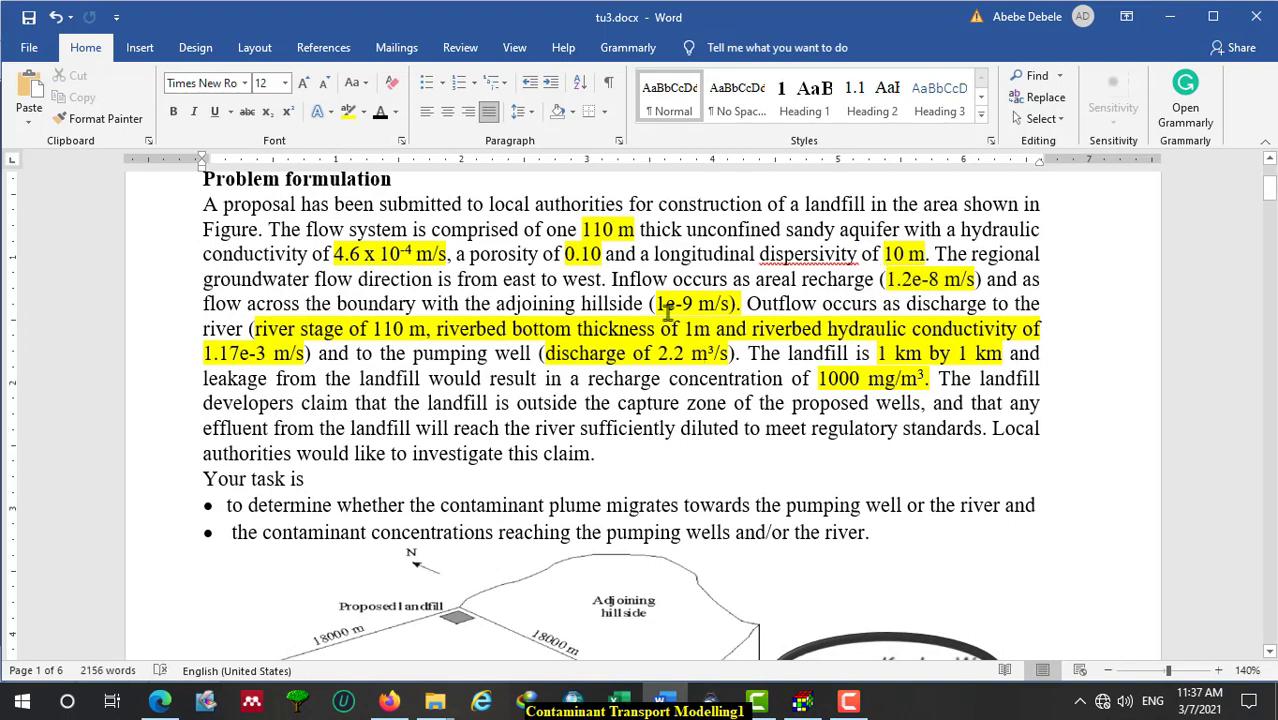
left_click_drag(657, 303, 694, 303)
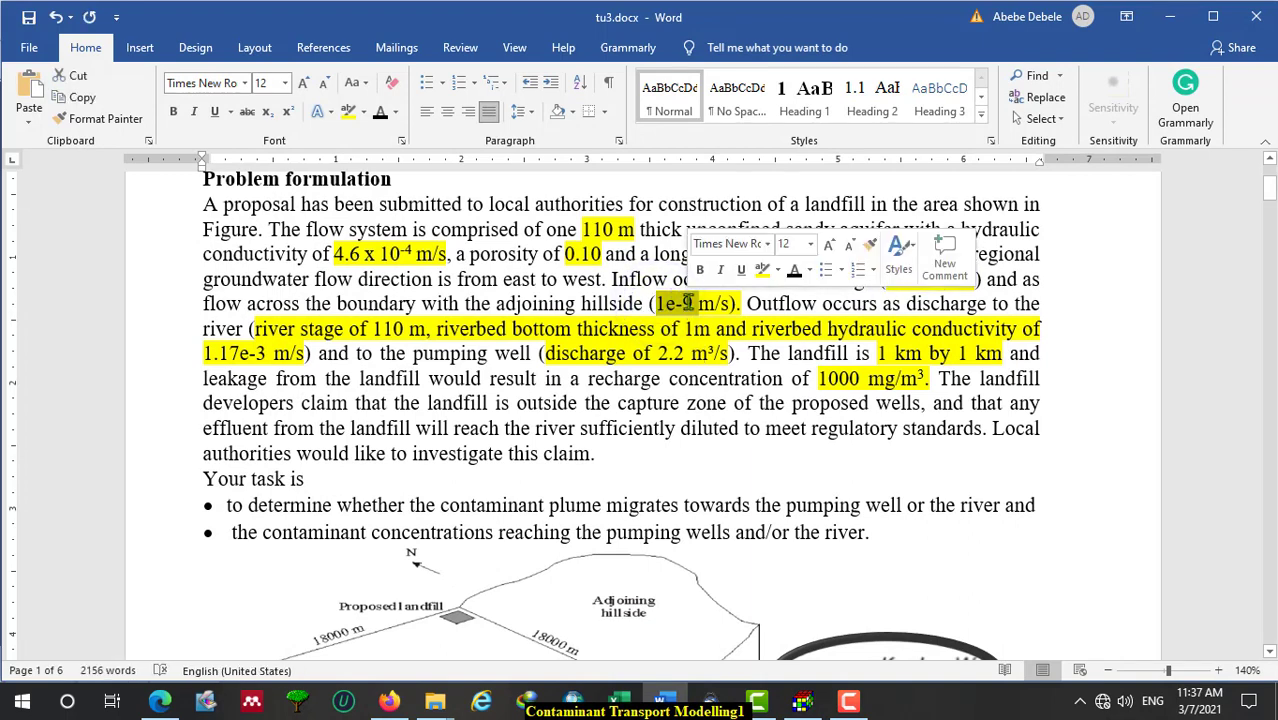
left_click(716, 328)
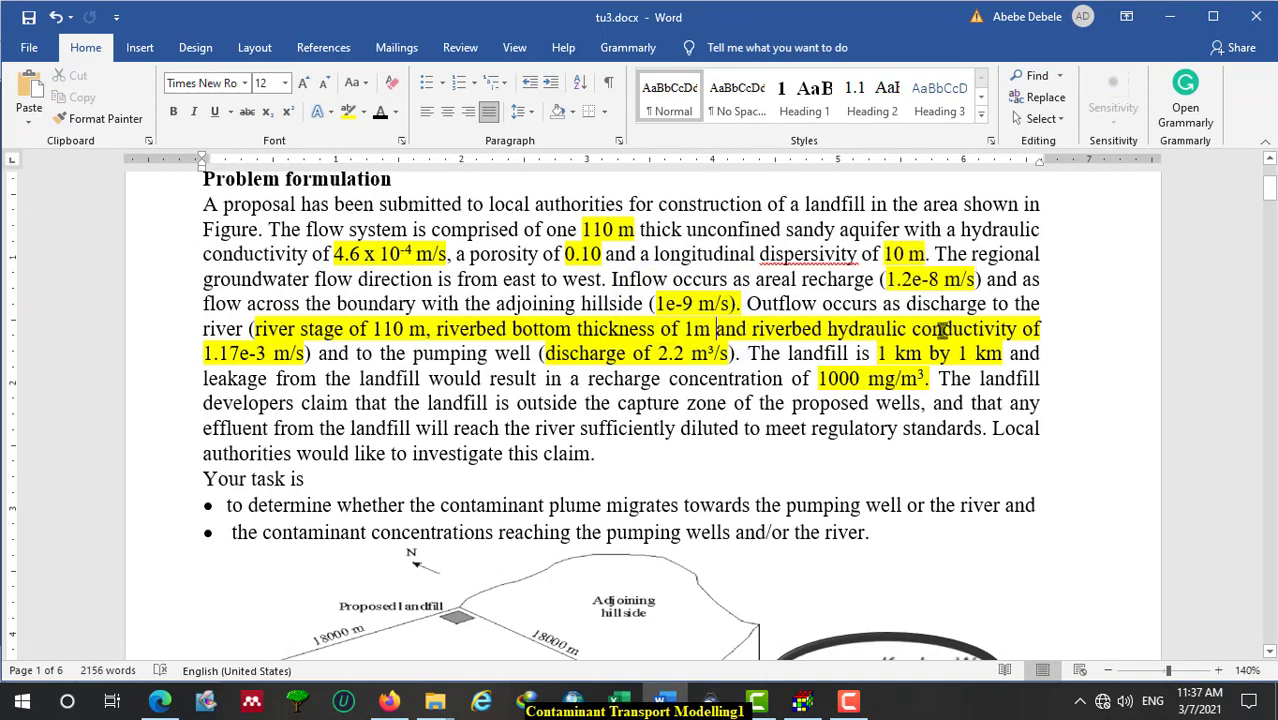
left_click(802, 701)
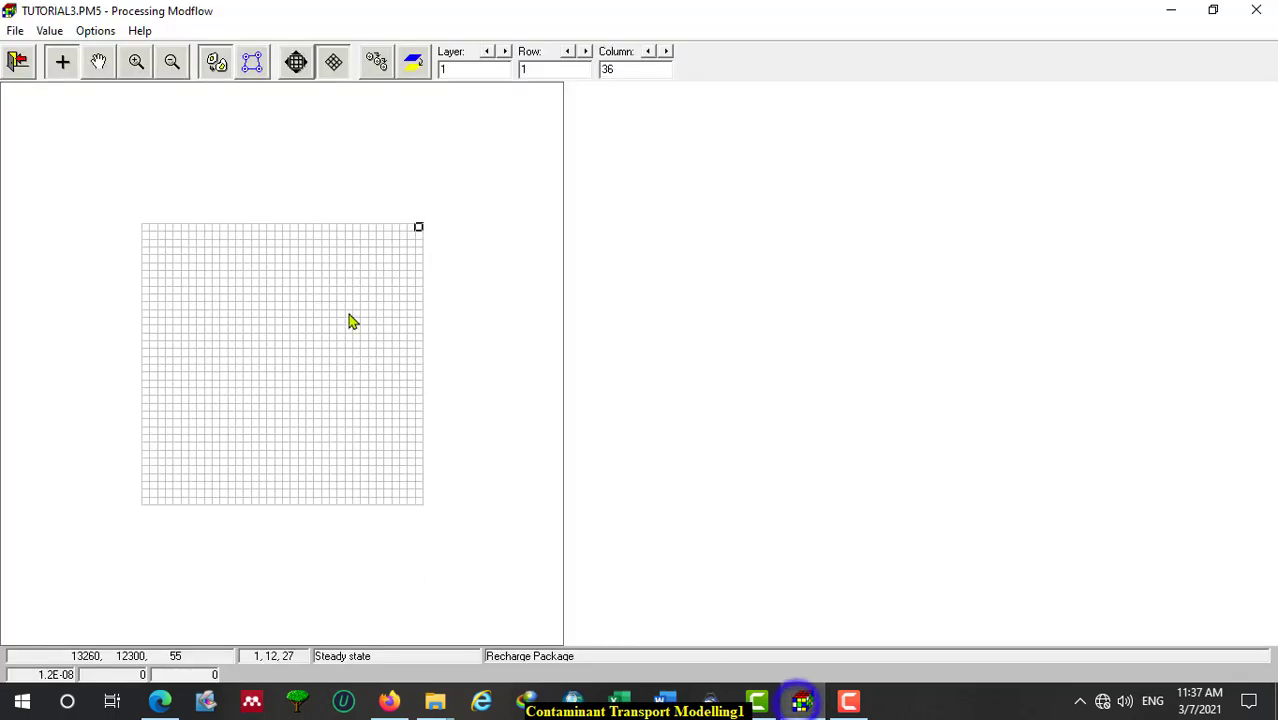
Set the recharge flux of the cell in row 1, column 36 to 1.3E-08.
left_click(420, 232)
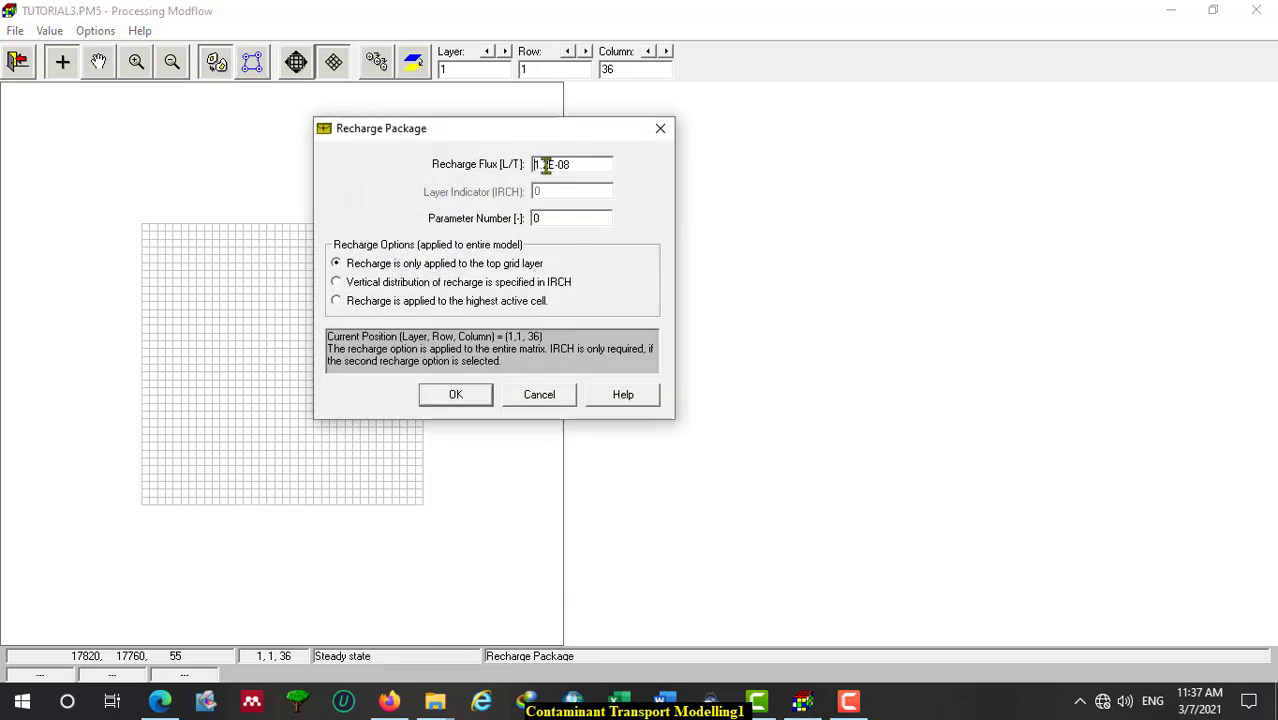
left_click(544, 164)
key("BackSpace")
type("2")
key("BackSpace")
type("3")
left_click(467, 400)
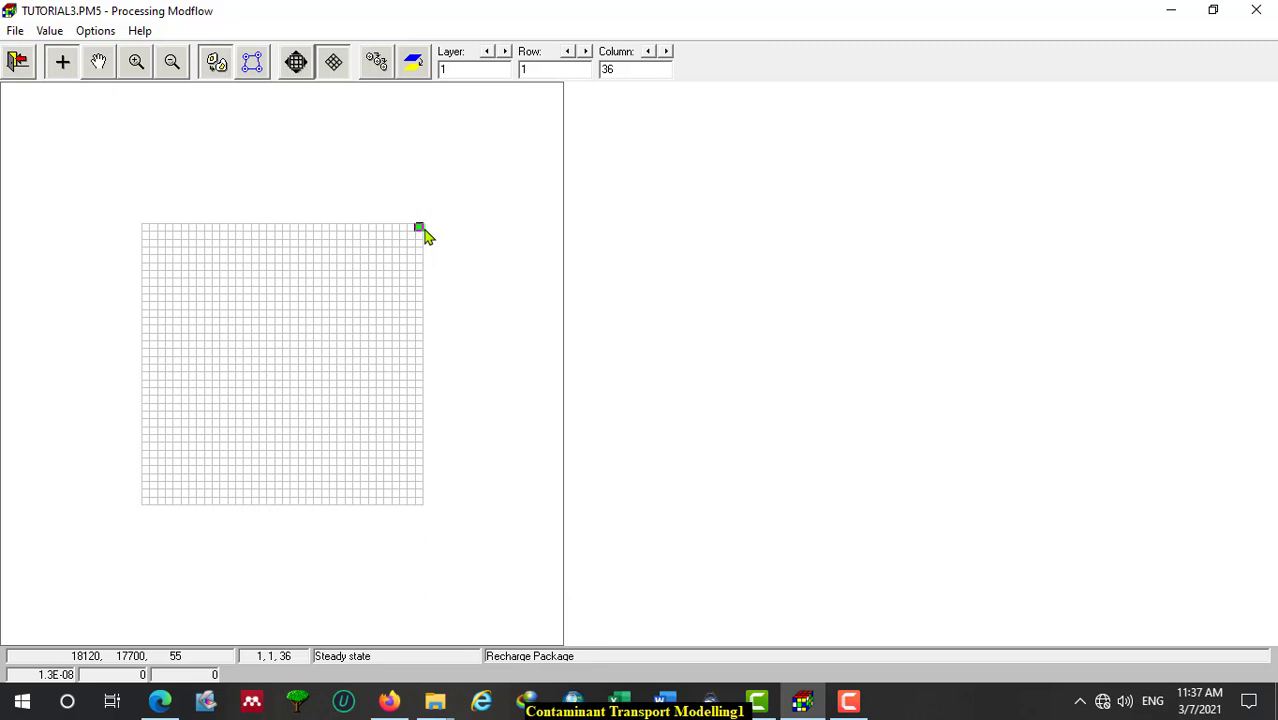
Copy that cell's recharge flux to all cells of column 36 along the hillside boundary and save the recharge changes.
left_click(376, 62)
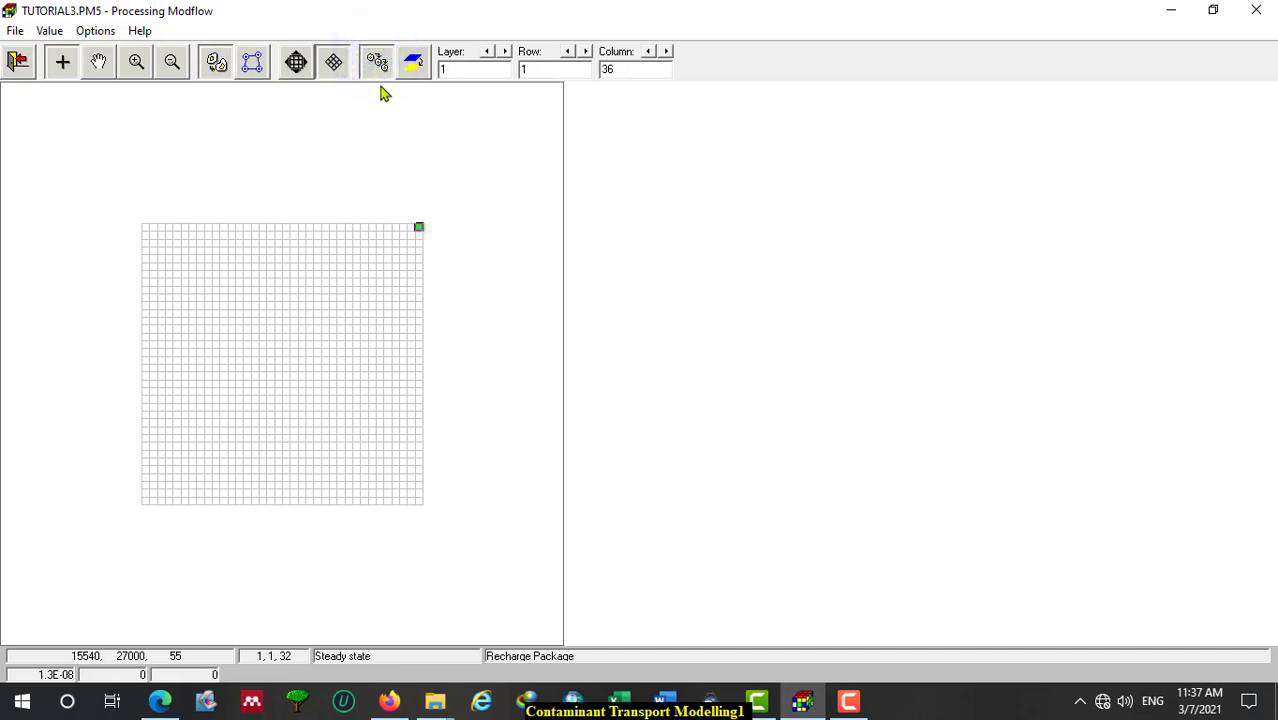
mouse_move(421, 232)
left_mouse_down()
mouse_move(469, 369)
mouse_move(484, 507)
mouse_move(491, 432)
left_mouse_up()
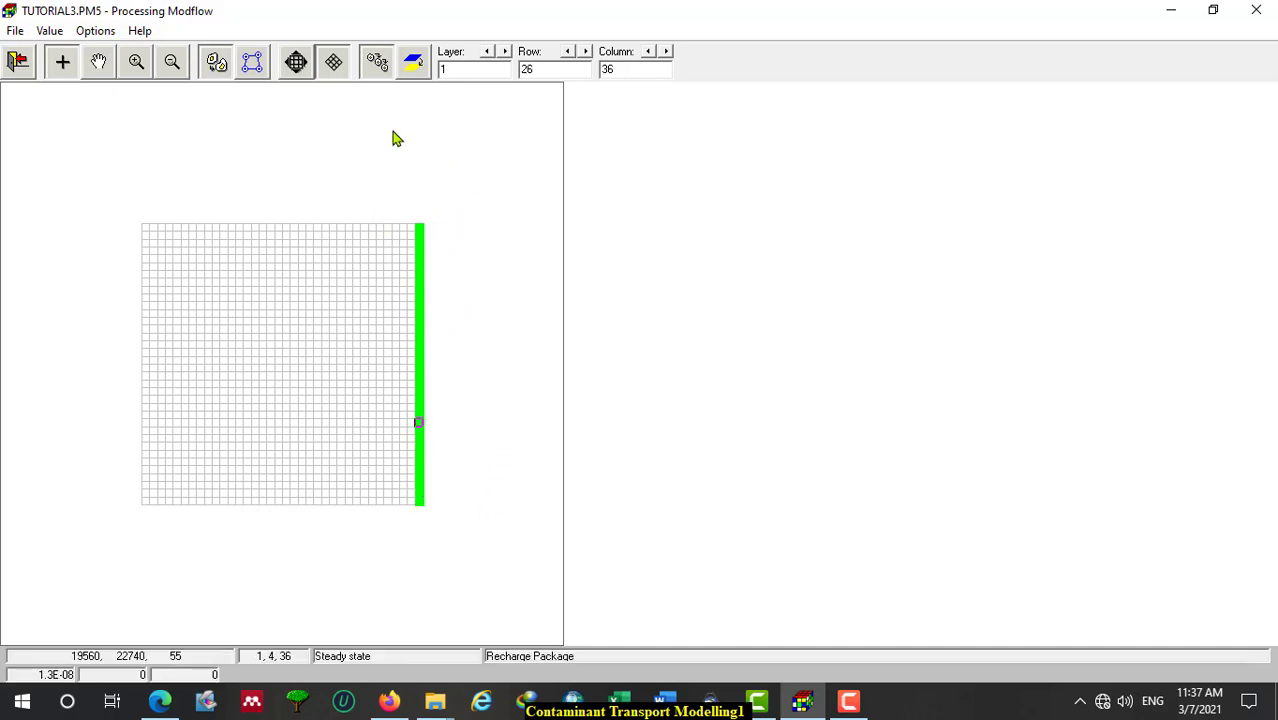
left_click(18, 62)
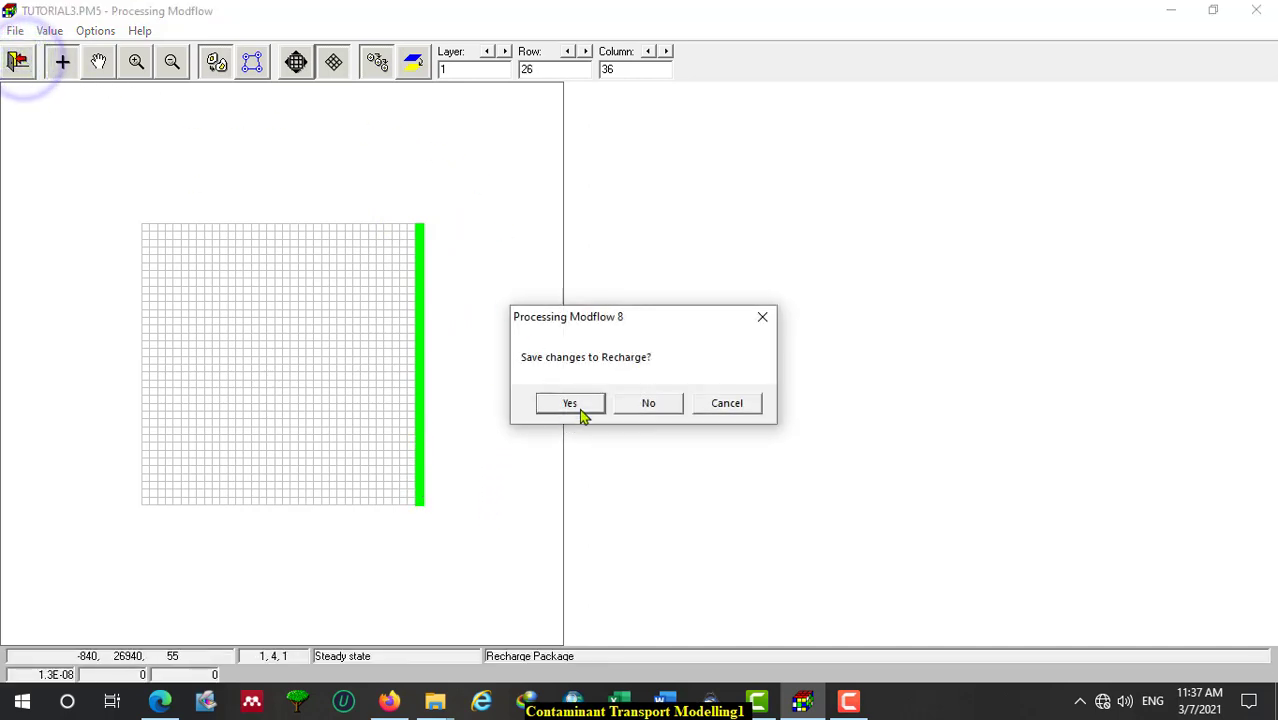
left_click(578, 405)
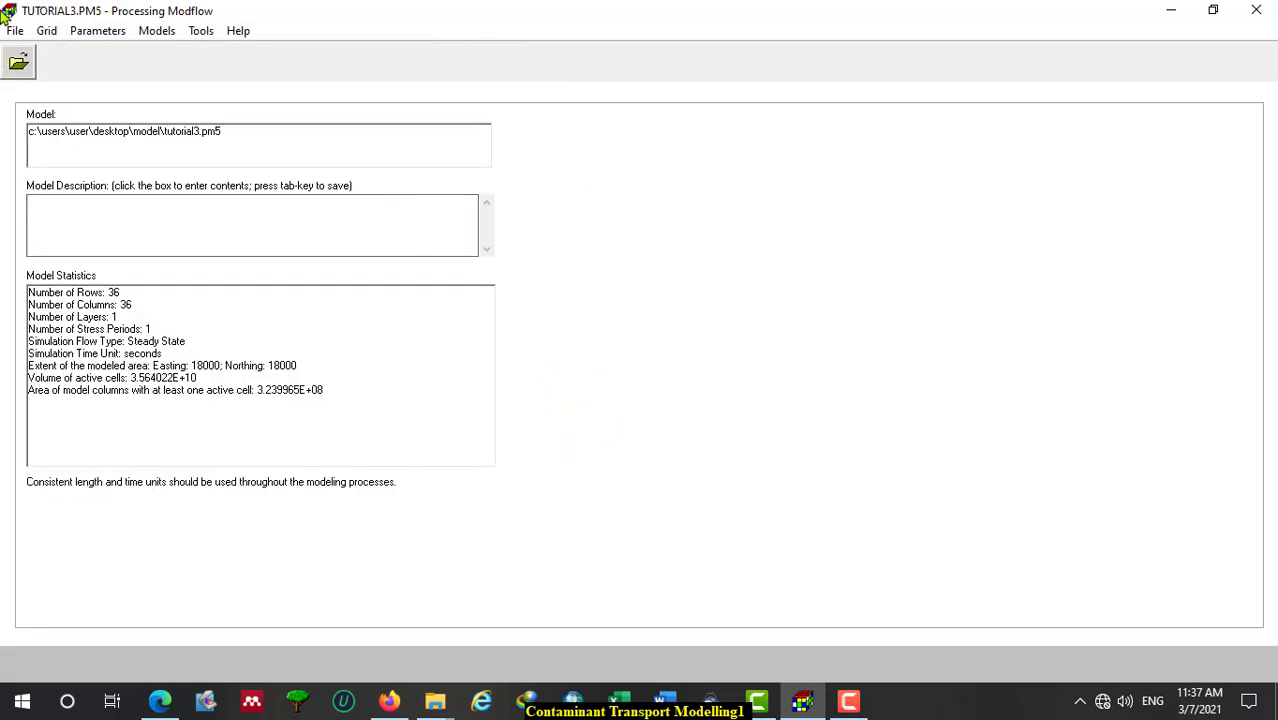
Open the River flow package and set the riverbed hydraulic conductance of the cell in row 1, column 1 to 5.85.
left_click(157, 30)
mouse_move(367, 61)
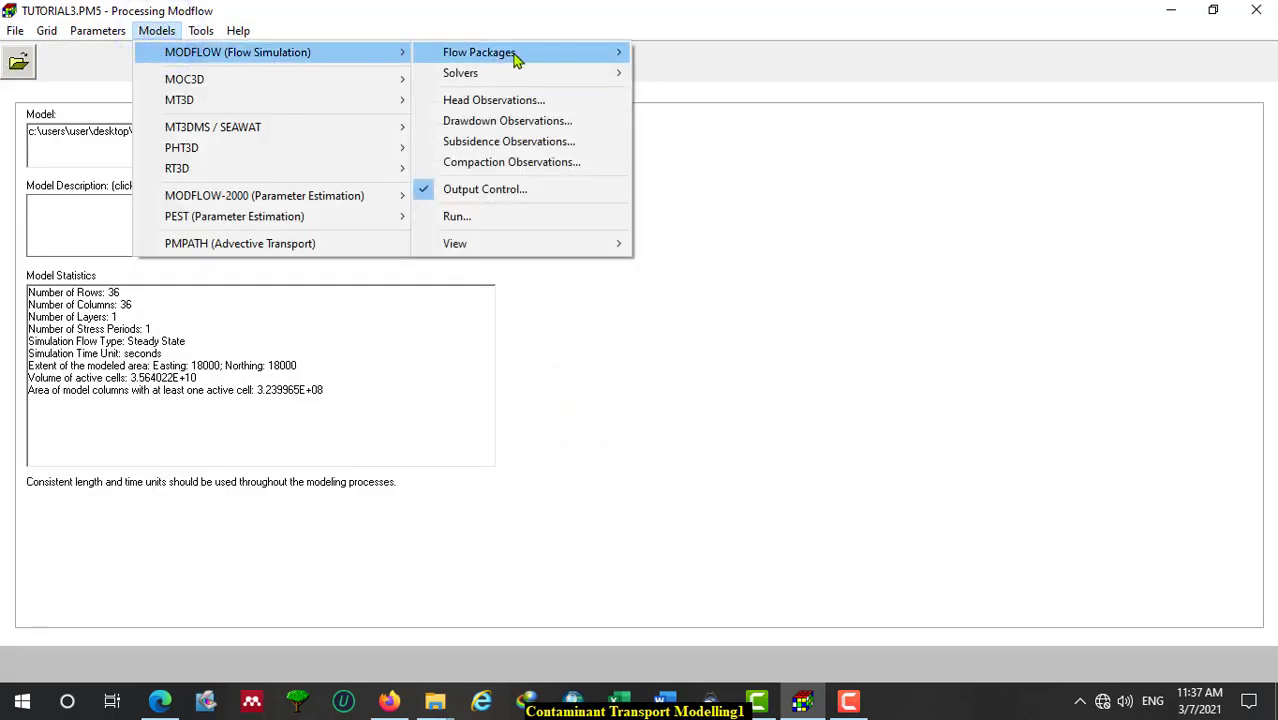
mouse_move(516, 55)
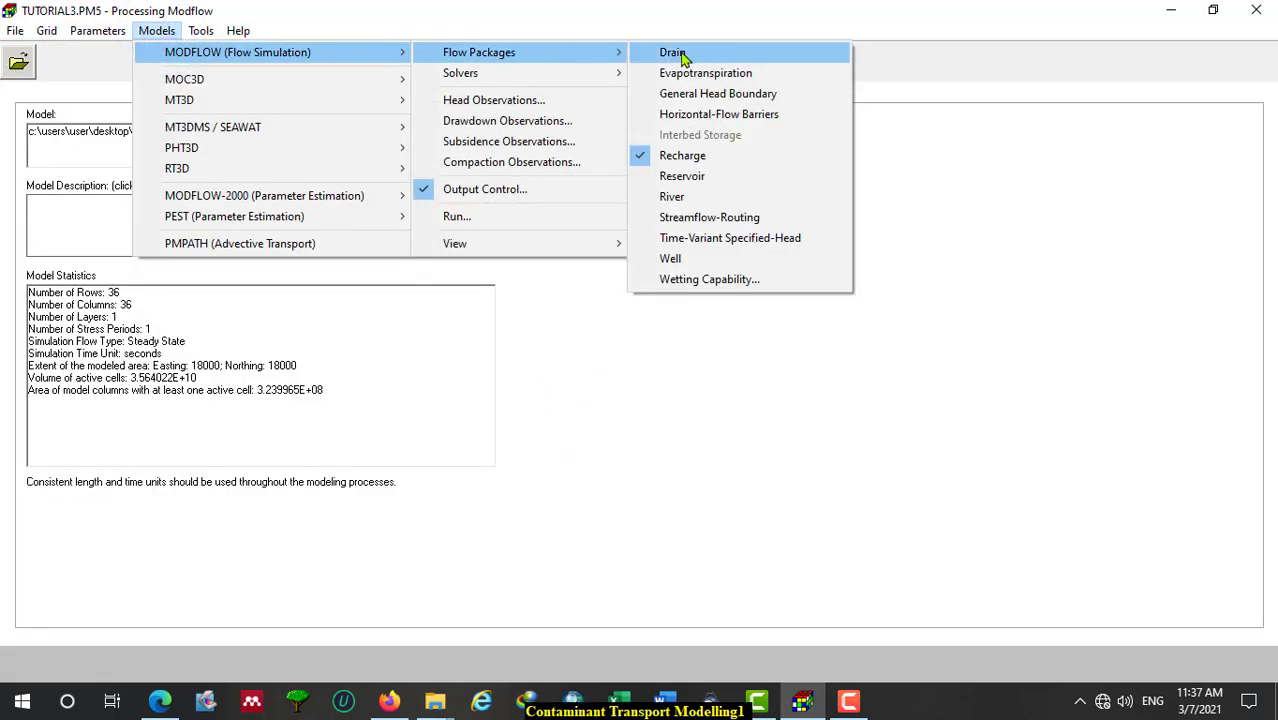
left_click(698, 206)
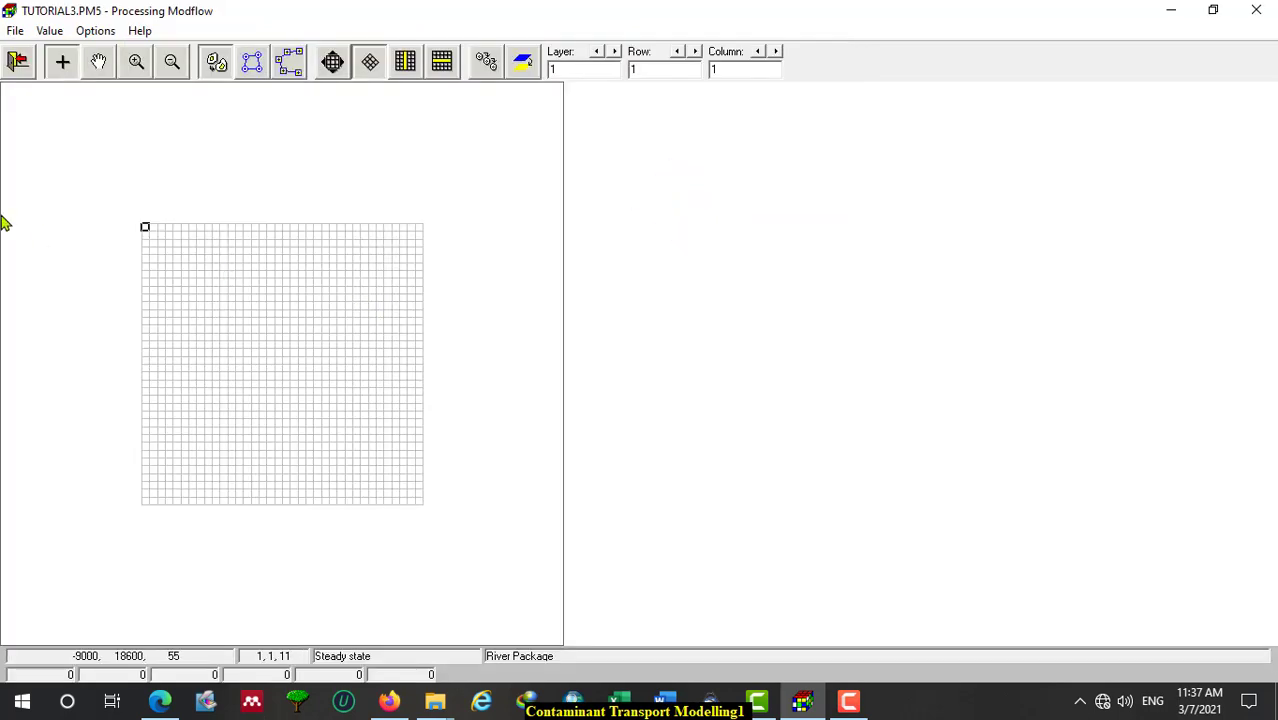
left_click(145, 232)
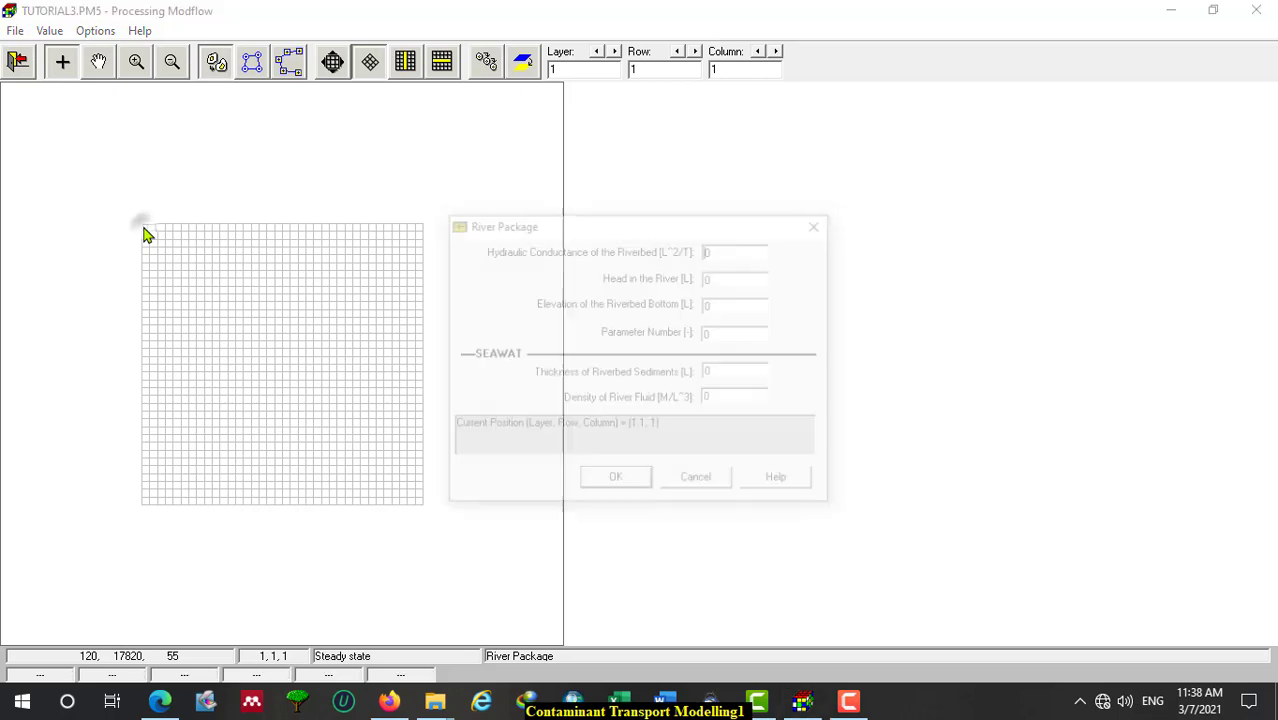
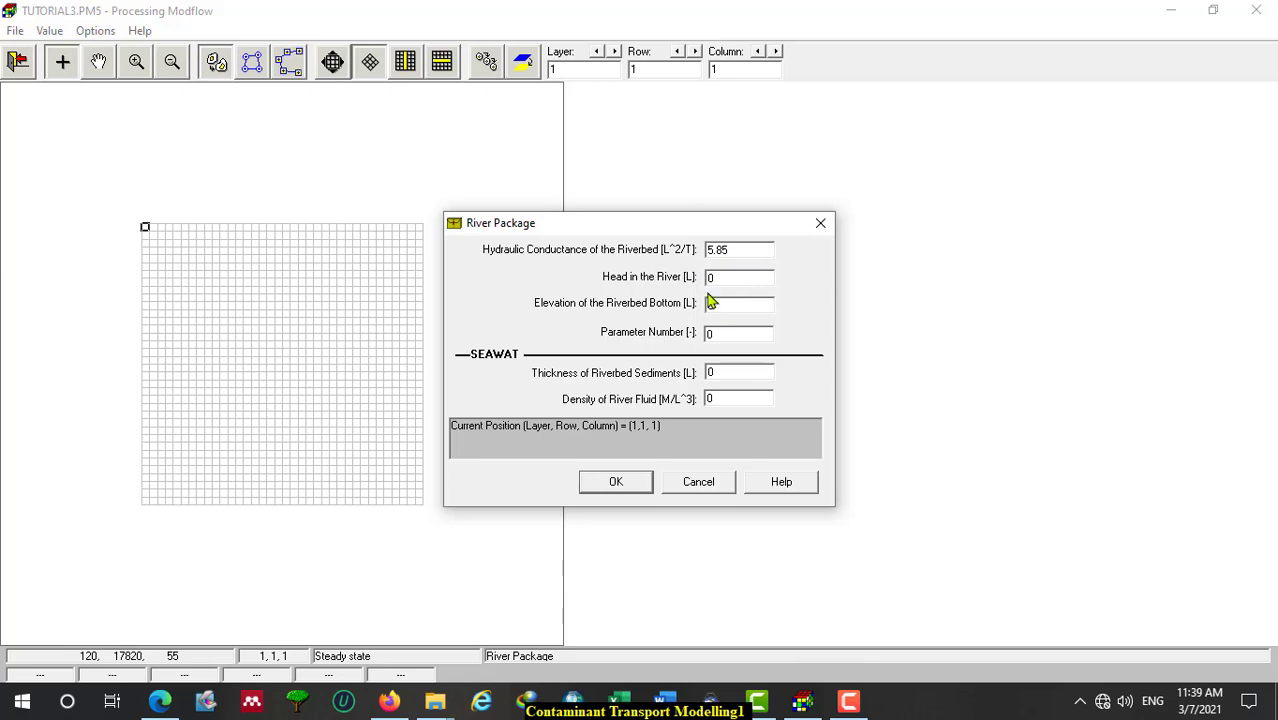
Check the river in the Word document's model area figure and set the cell's head in the river to 110.
left_click(668, 701)
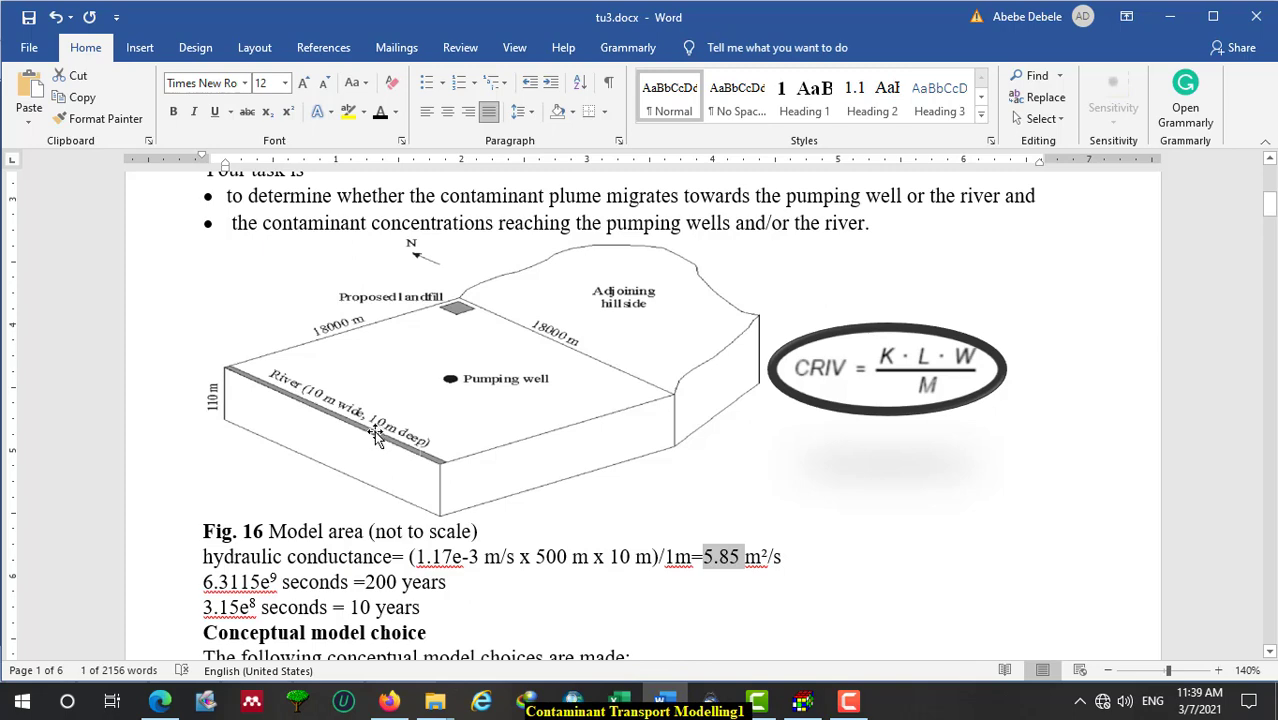
left_click(668, 709)
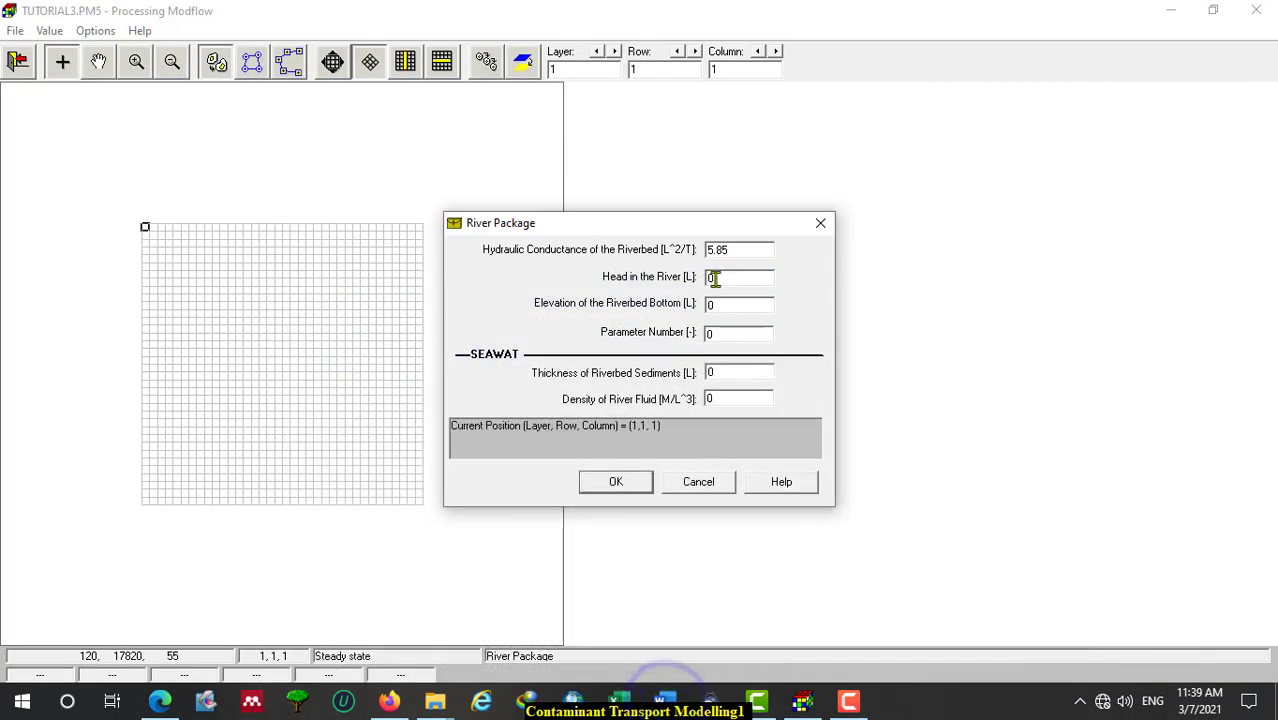
left_click(721, 281)
type("11")
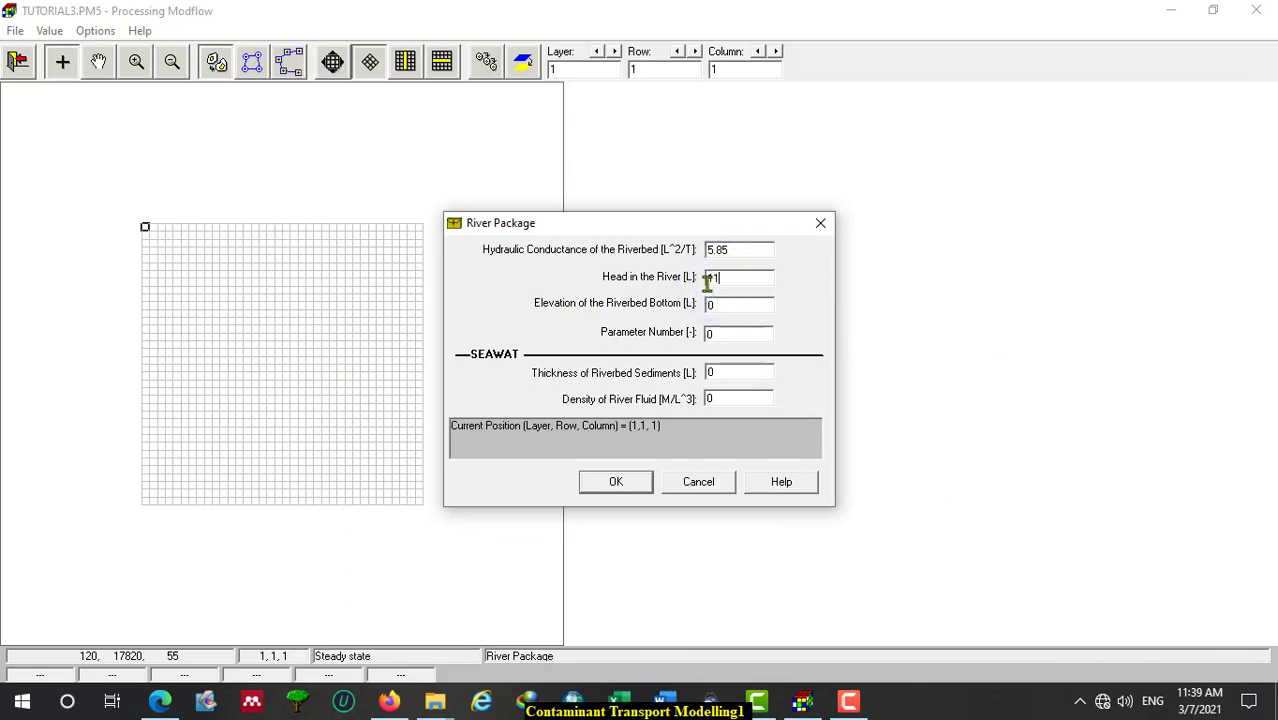
type("0")
Recheck the model area figure, set the cell's riverbed bottom elevation to 100 and apply the river values.
left_click(665, 702)
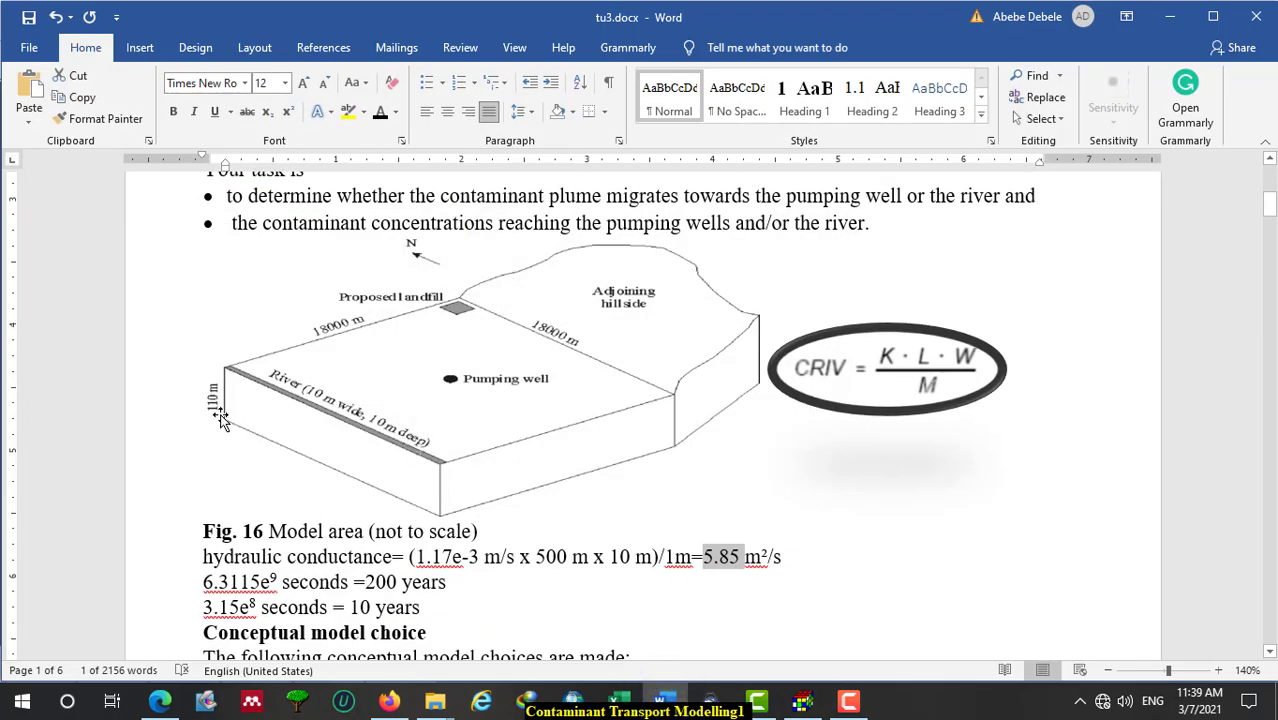
left_click(665, 700)
left_click(720, 302)
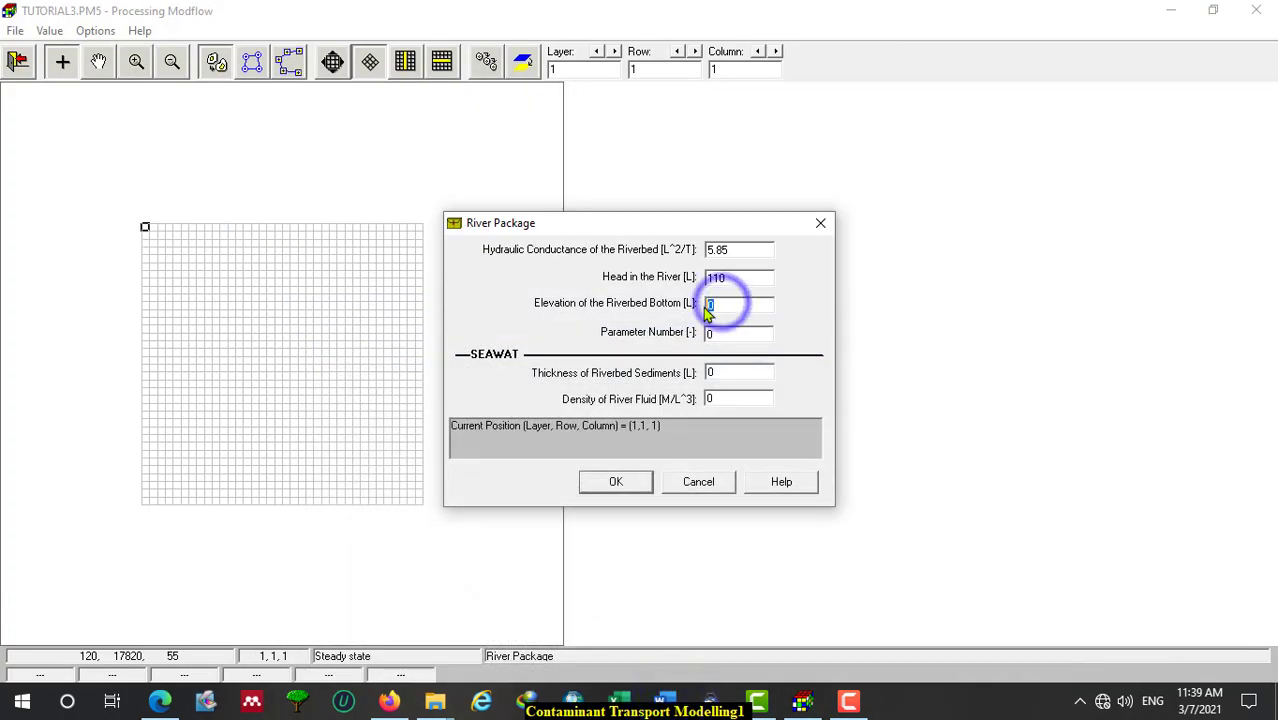
type("100")
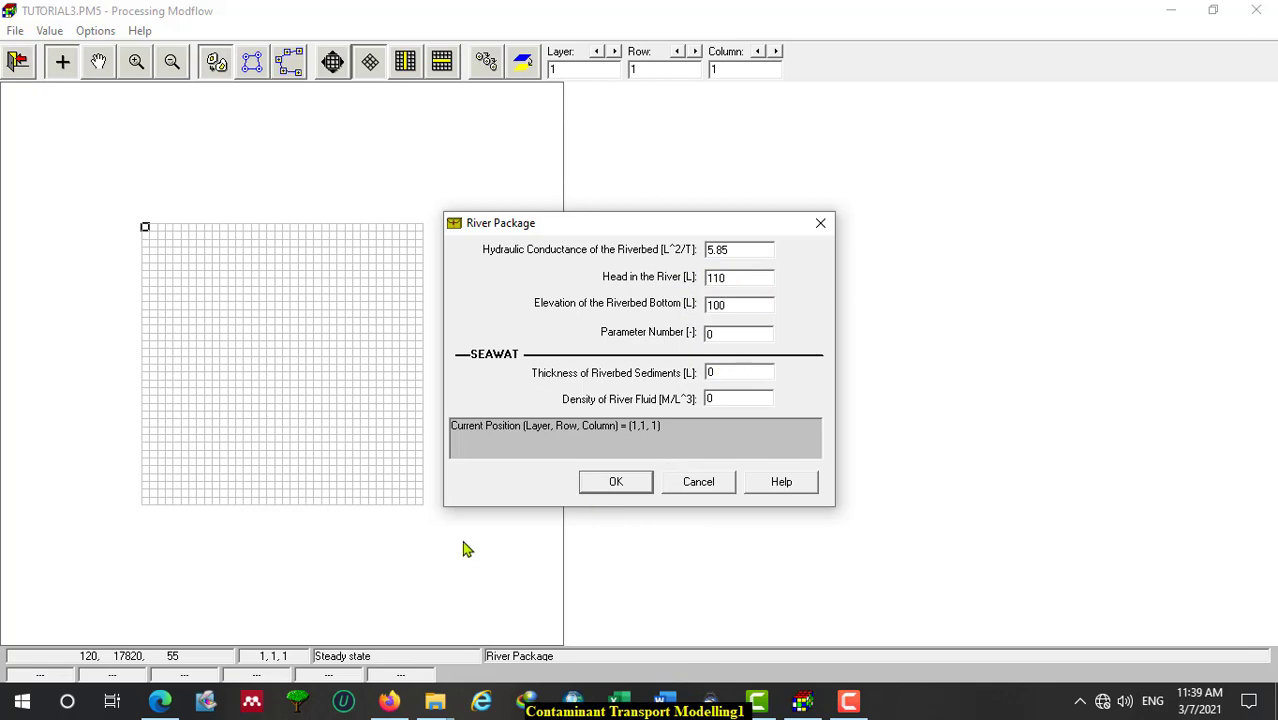
left_click(622, 483)
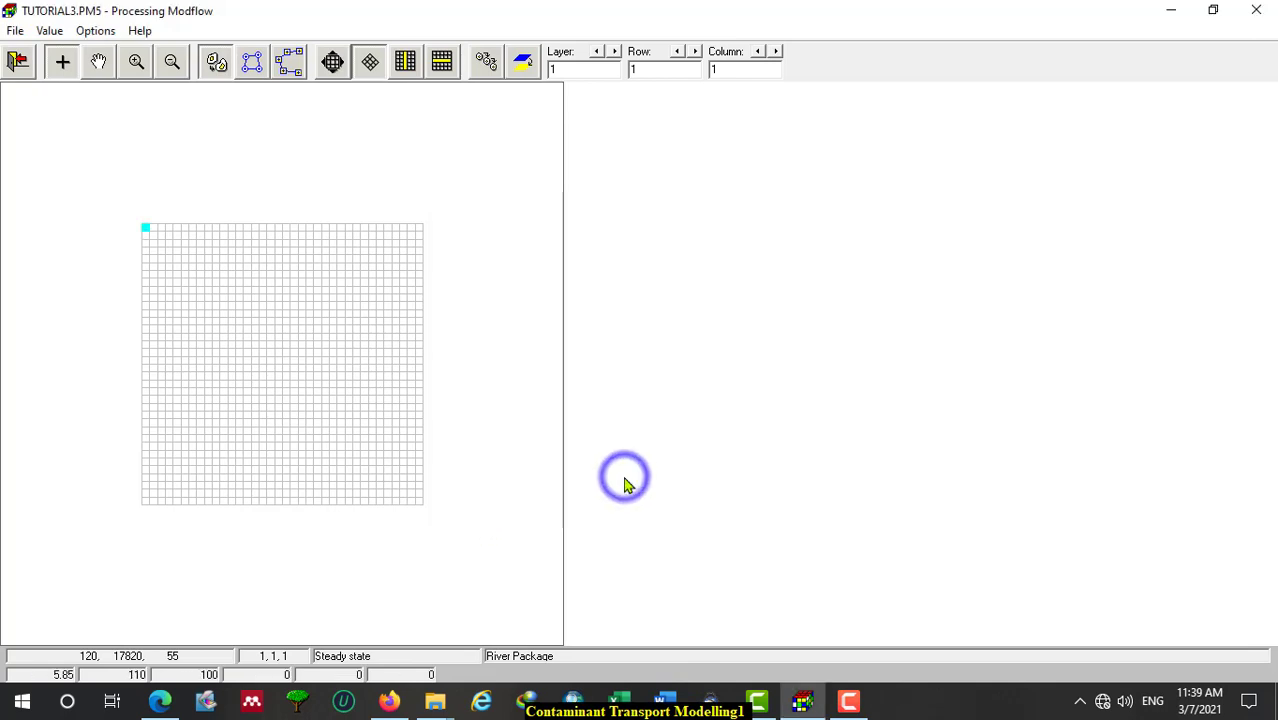
Copy the river values of the cell in row 1, column 1 to all cells of column 1 and save the river changes.
left_click(145, 233)
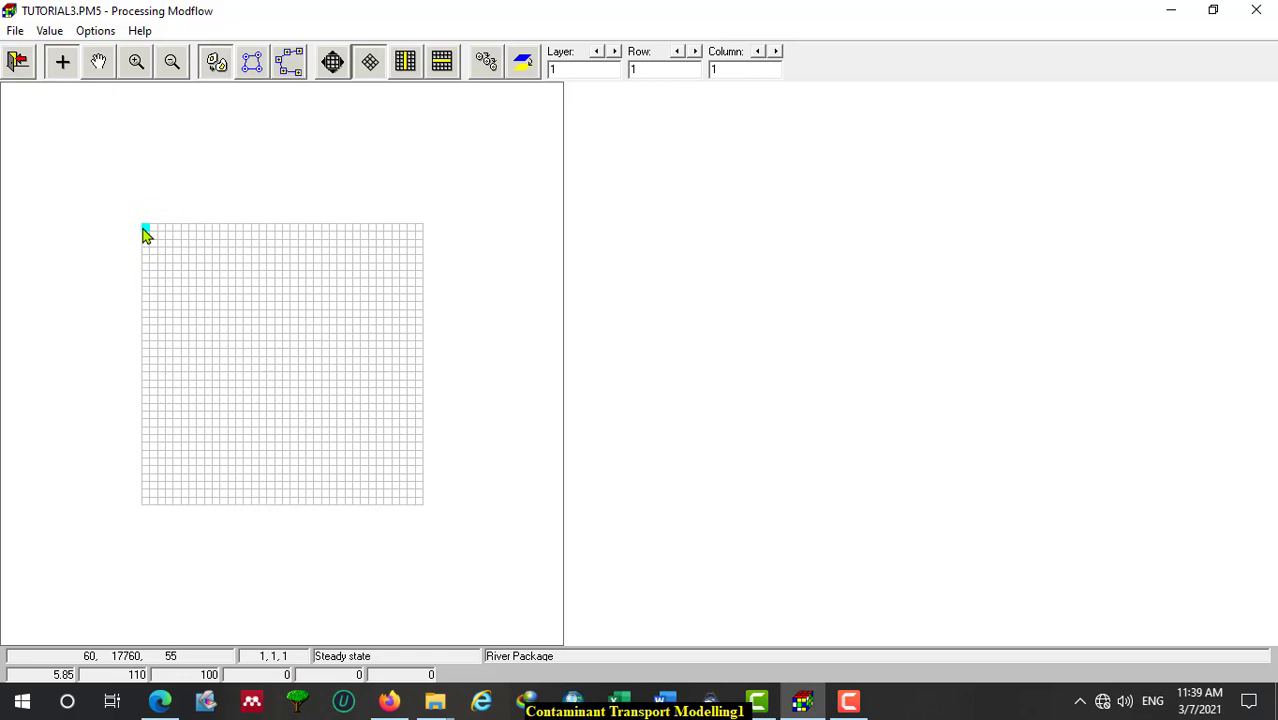
left_click(145, 232)
left_click(146, 231)
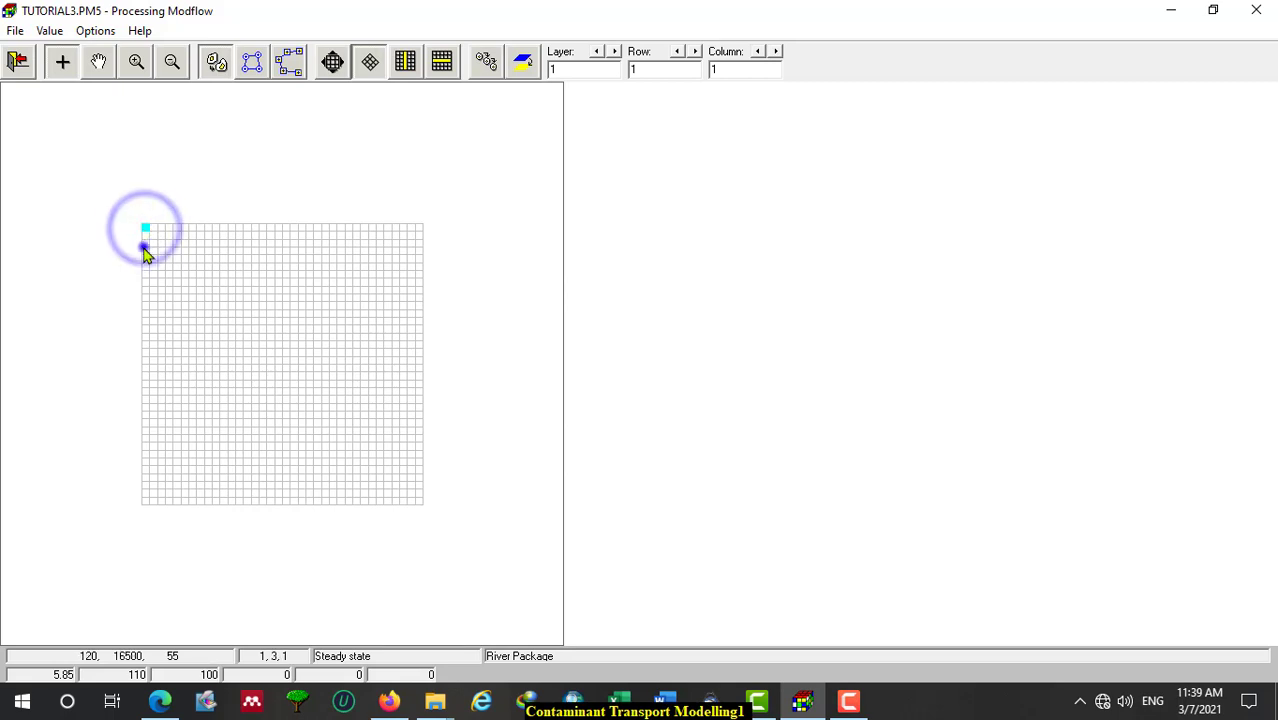
left_click(145, 247)
left_click(145, 227)
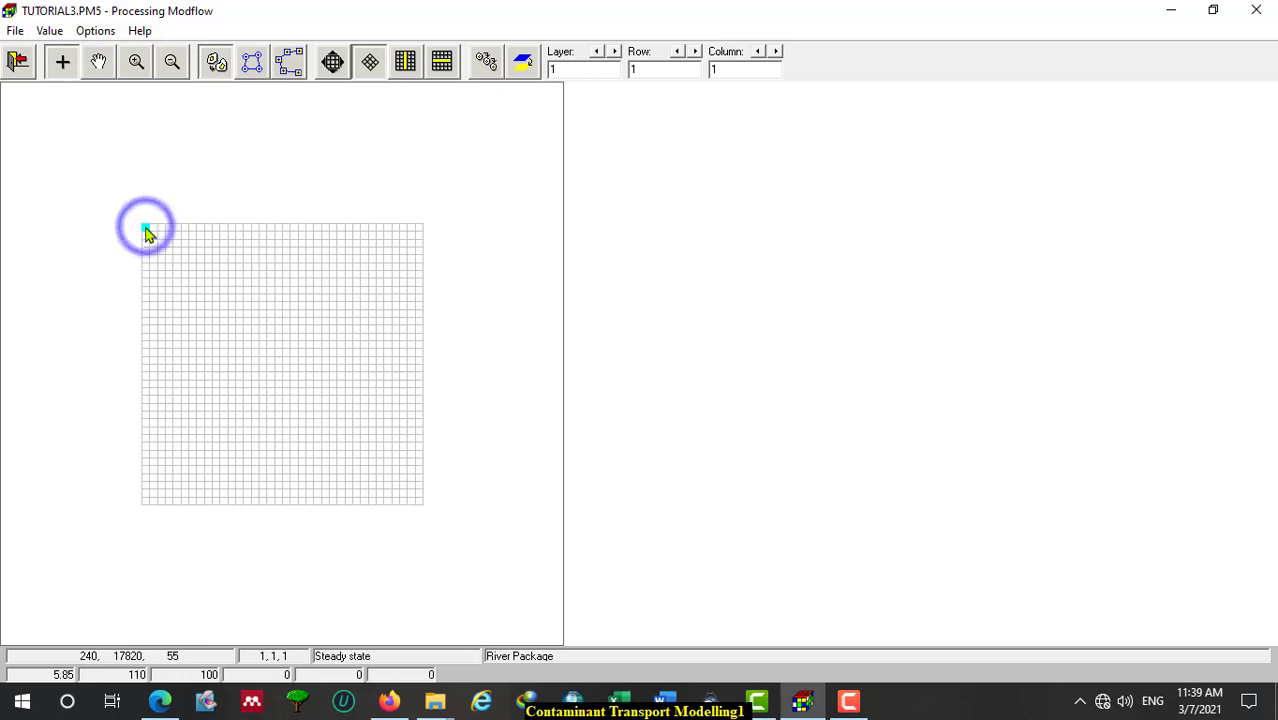
left_click(146, 227)
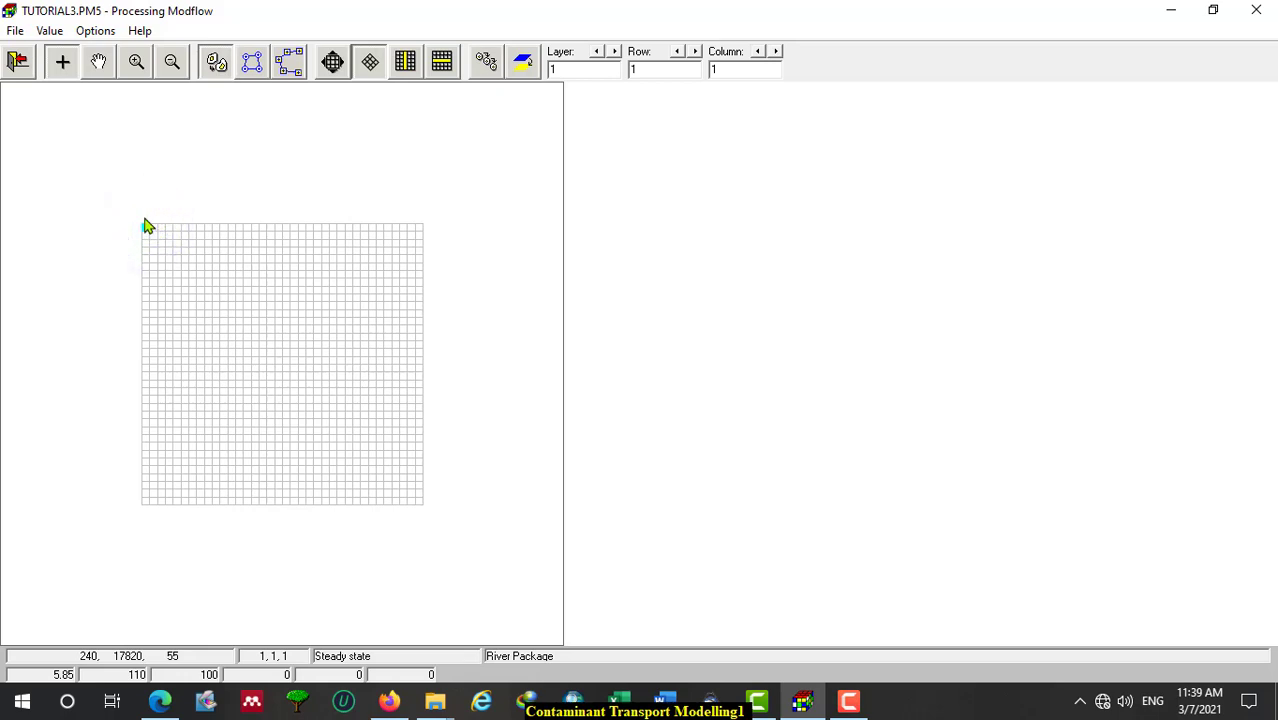
left_click(486, 62)
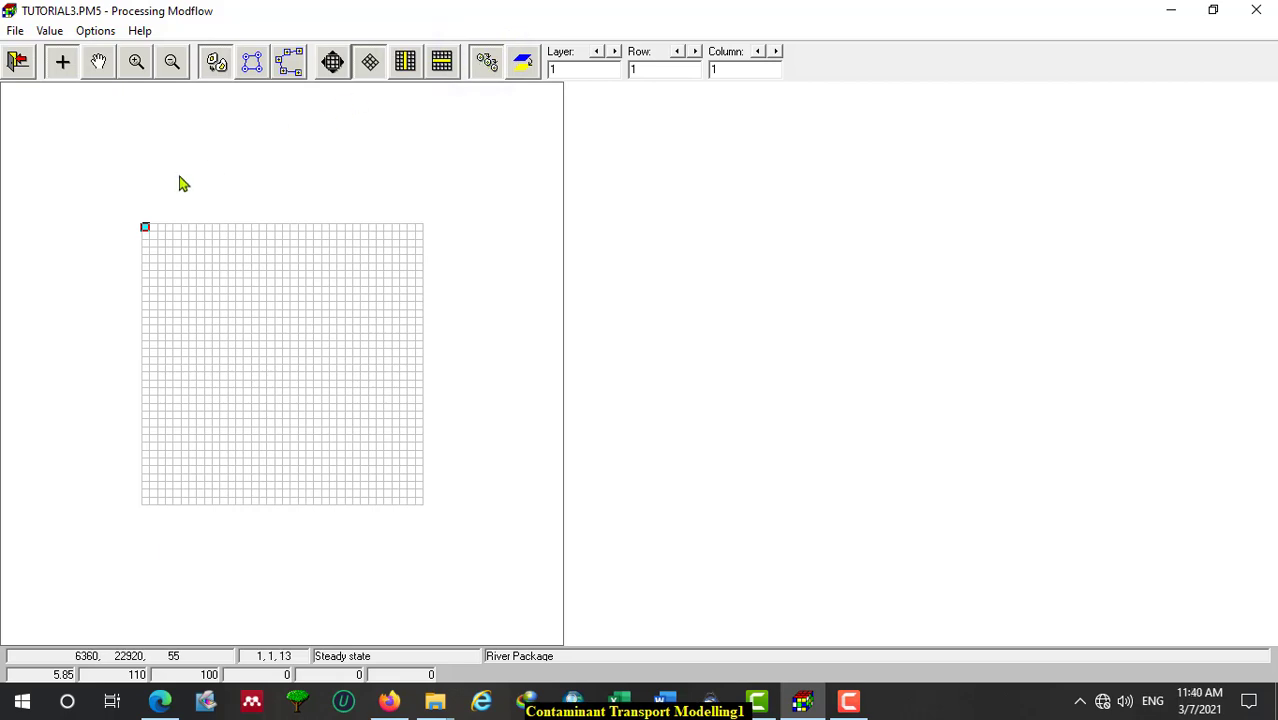
left_click_drag(100, 233, 78, 534)
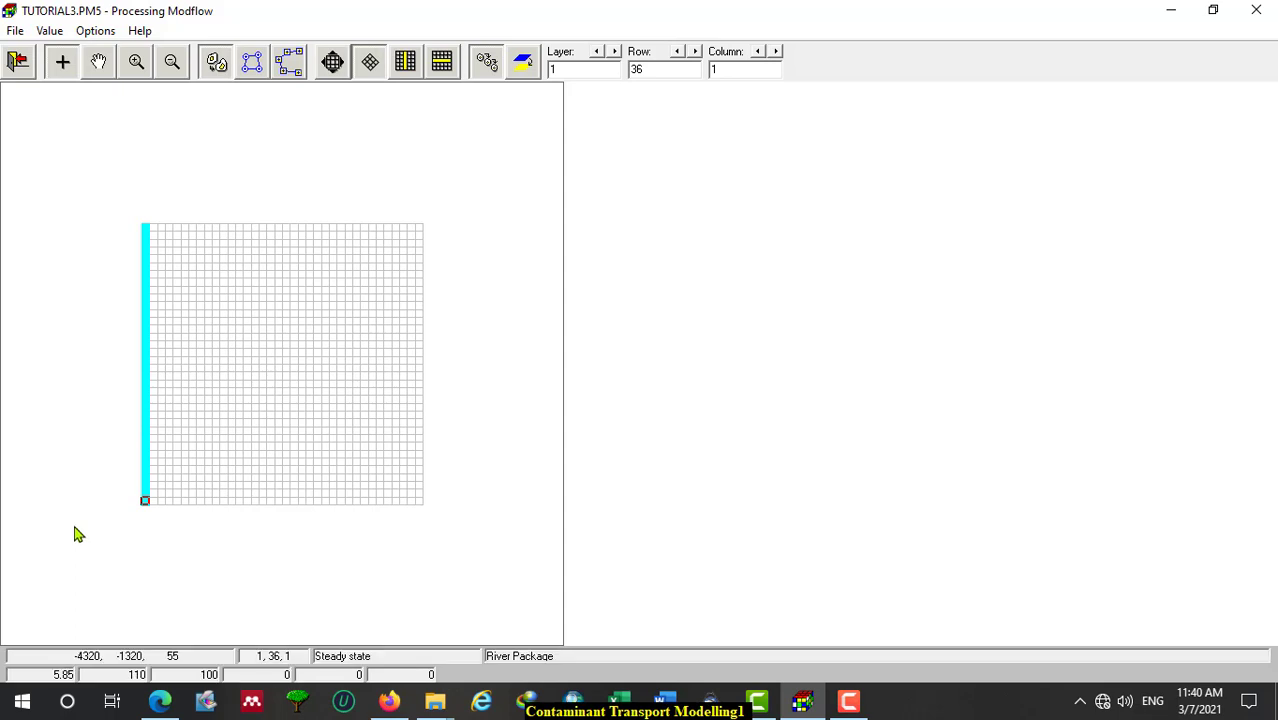
left_click(12, 62)
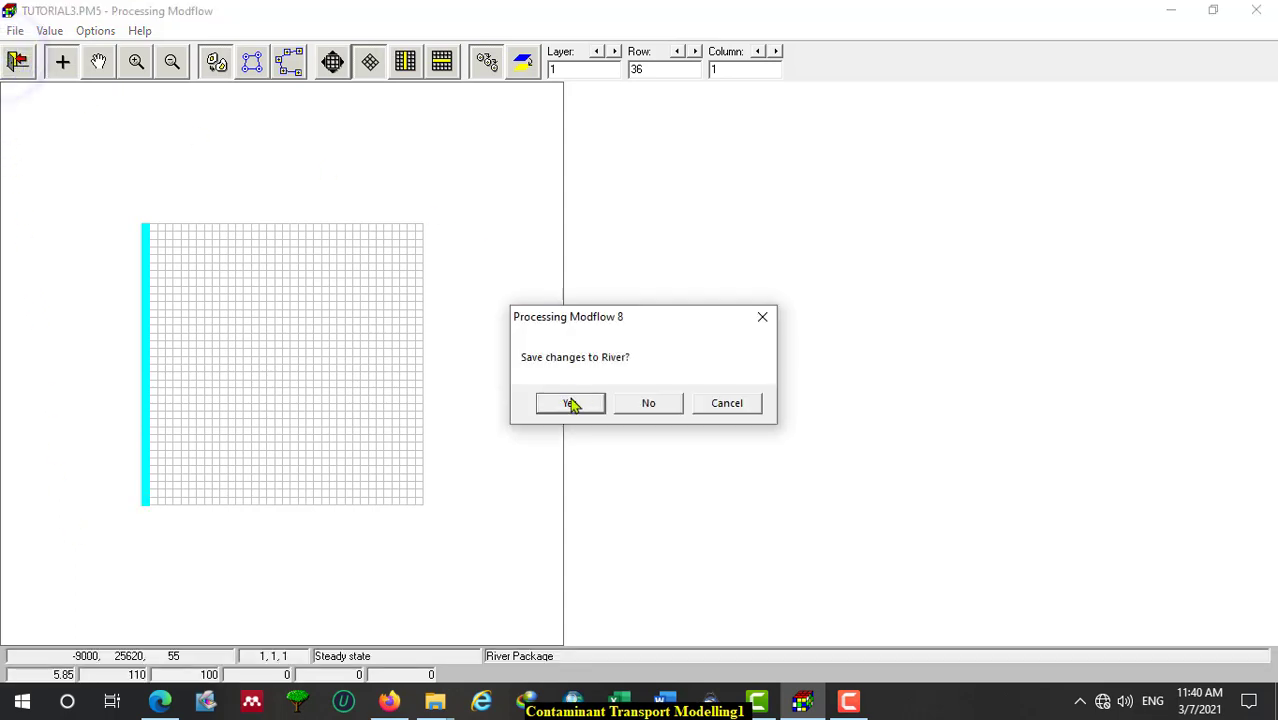
left_click(571, 401)
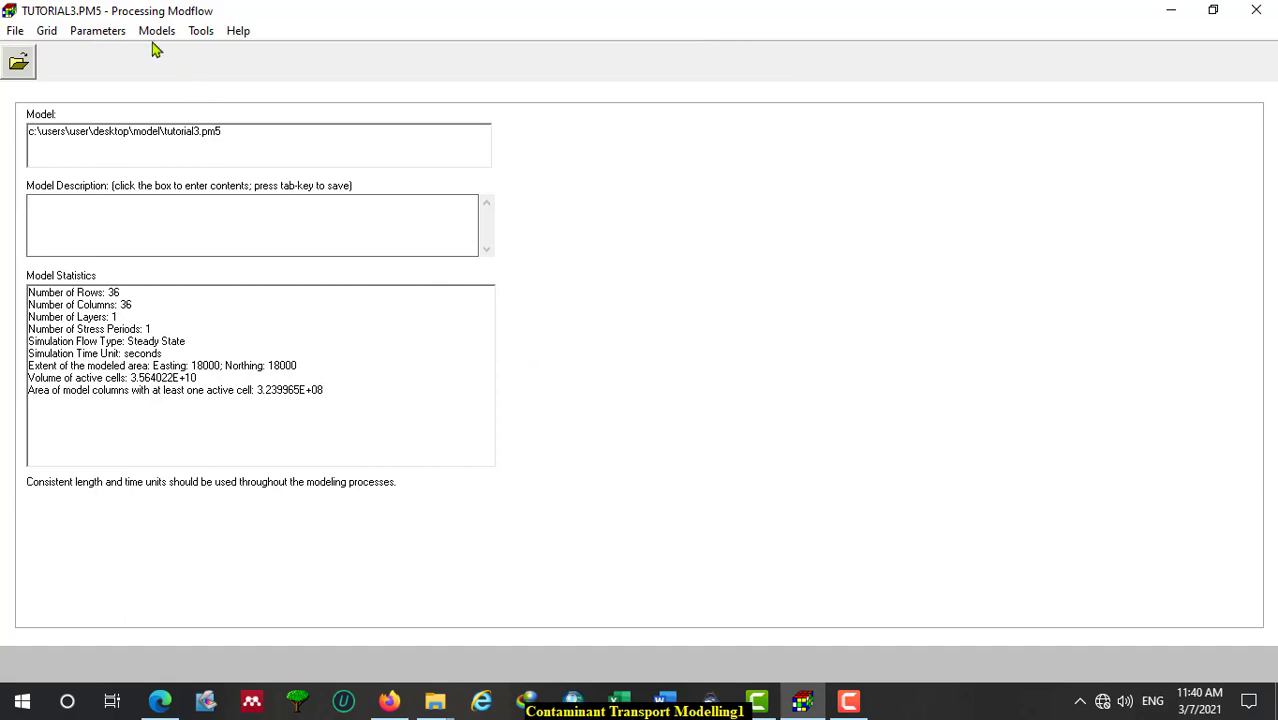
Open the Well flow package and go to the cell in row 18, column 18.
left_click(155, 31)
mouse_move(241, 56)
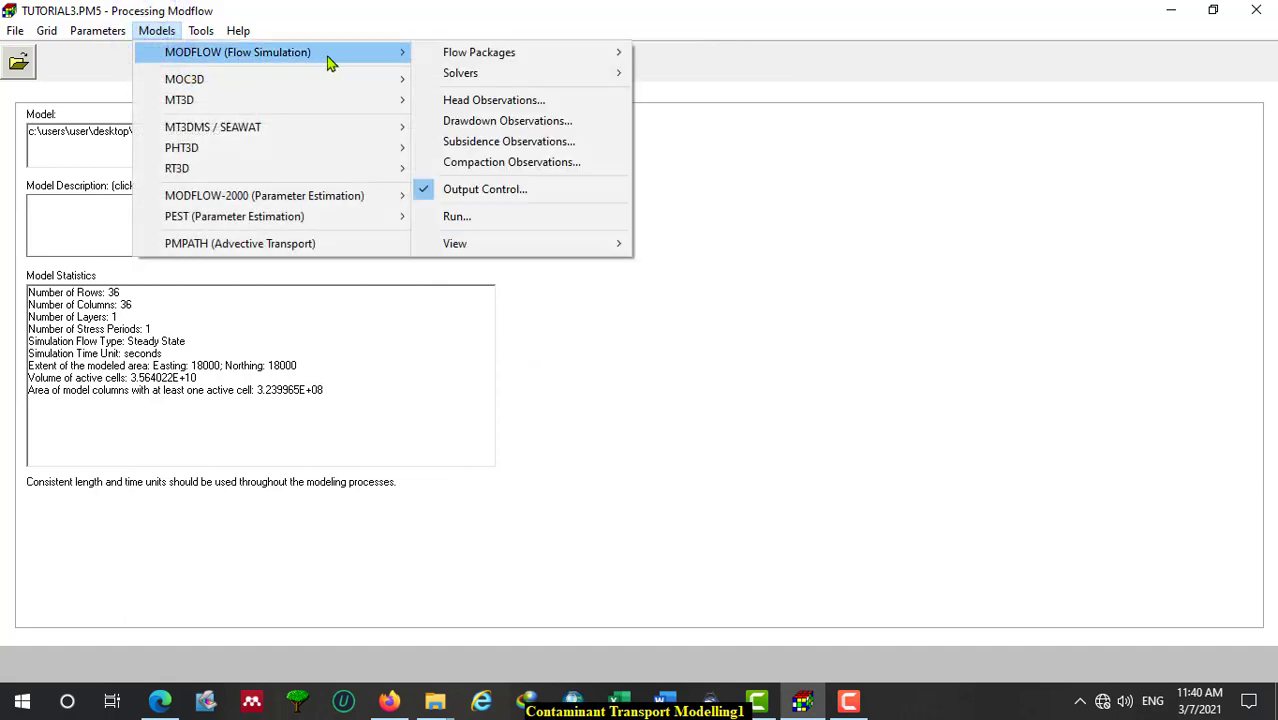
mouse_move(549, 63)
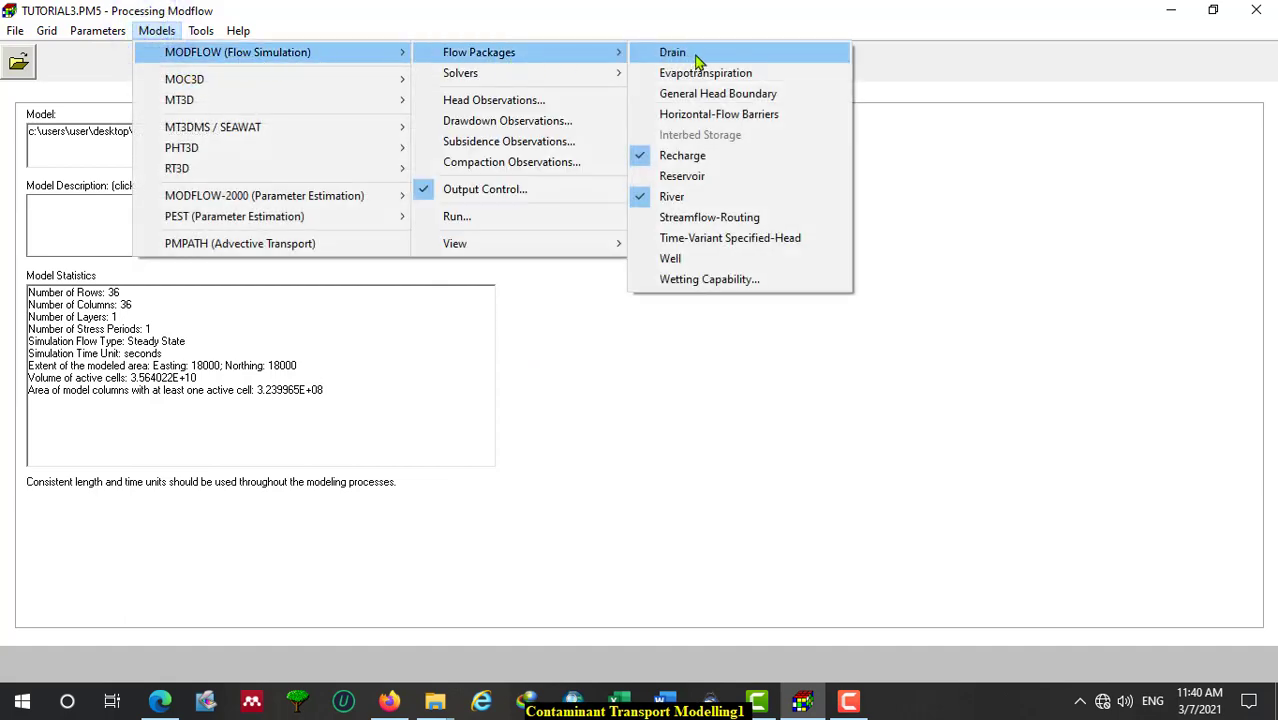
left_click(672, 259)
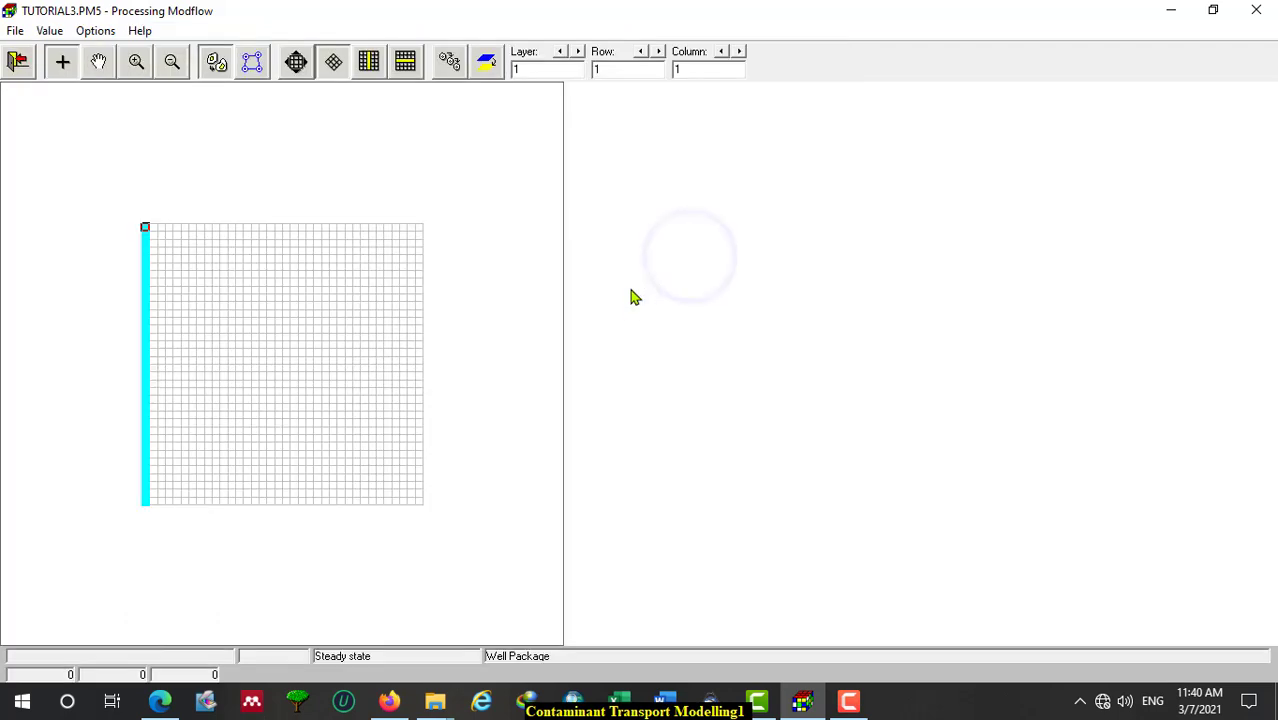
left_click(609, 74)
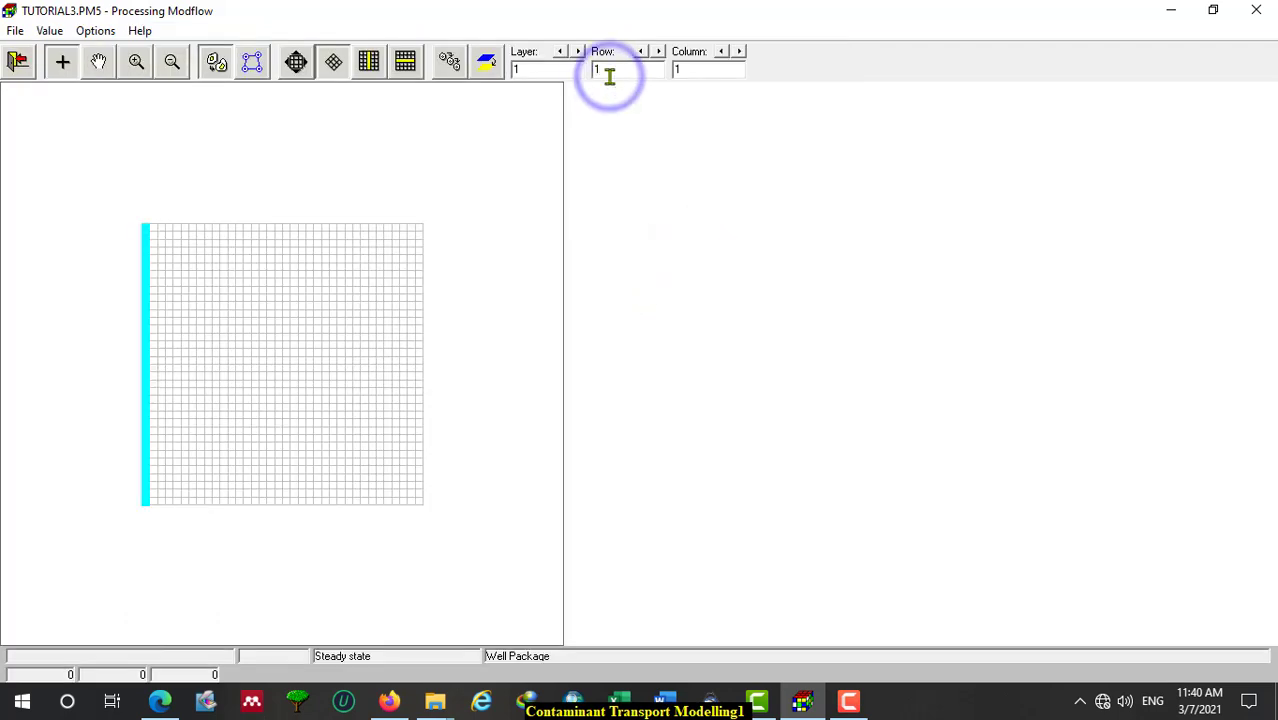
type("8")
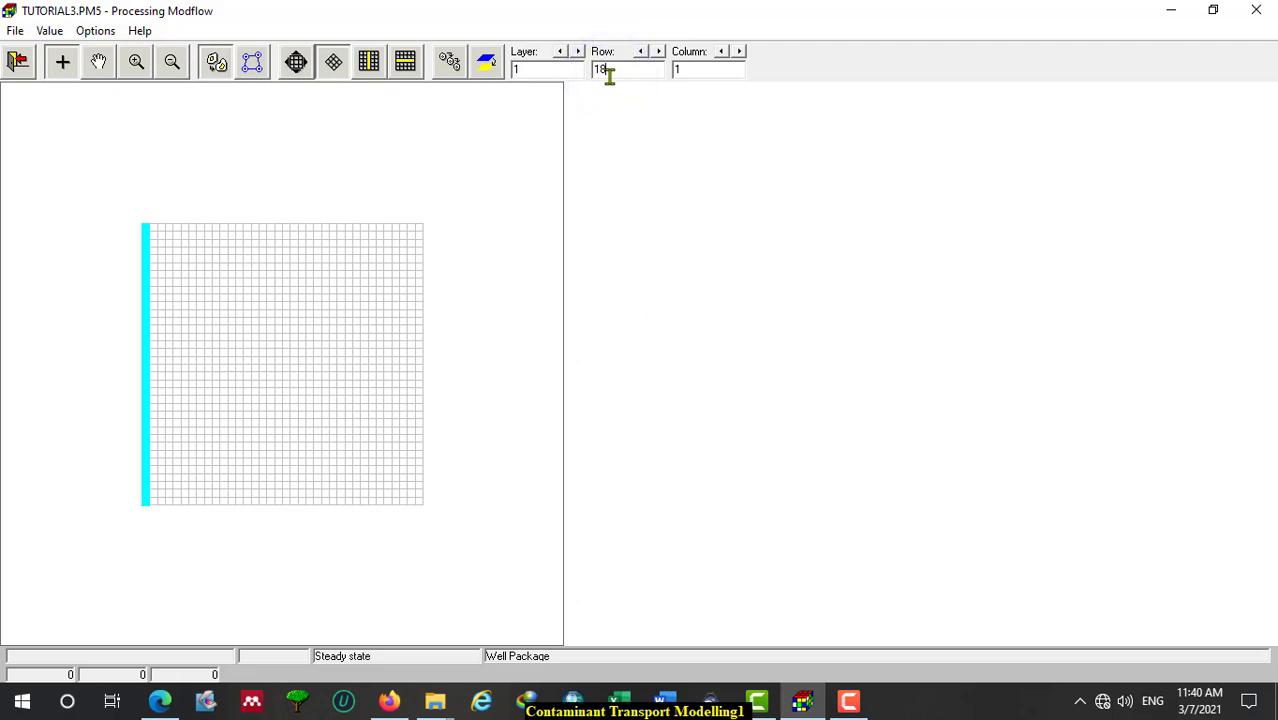
left_click(693, 69)
type("8")
key("Return")
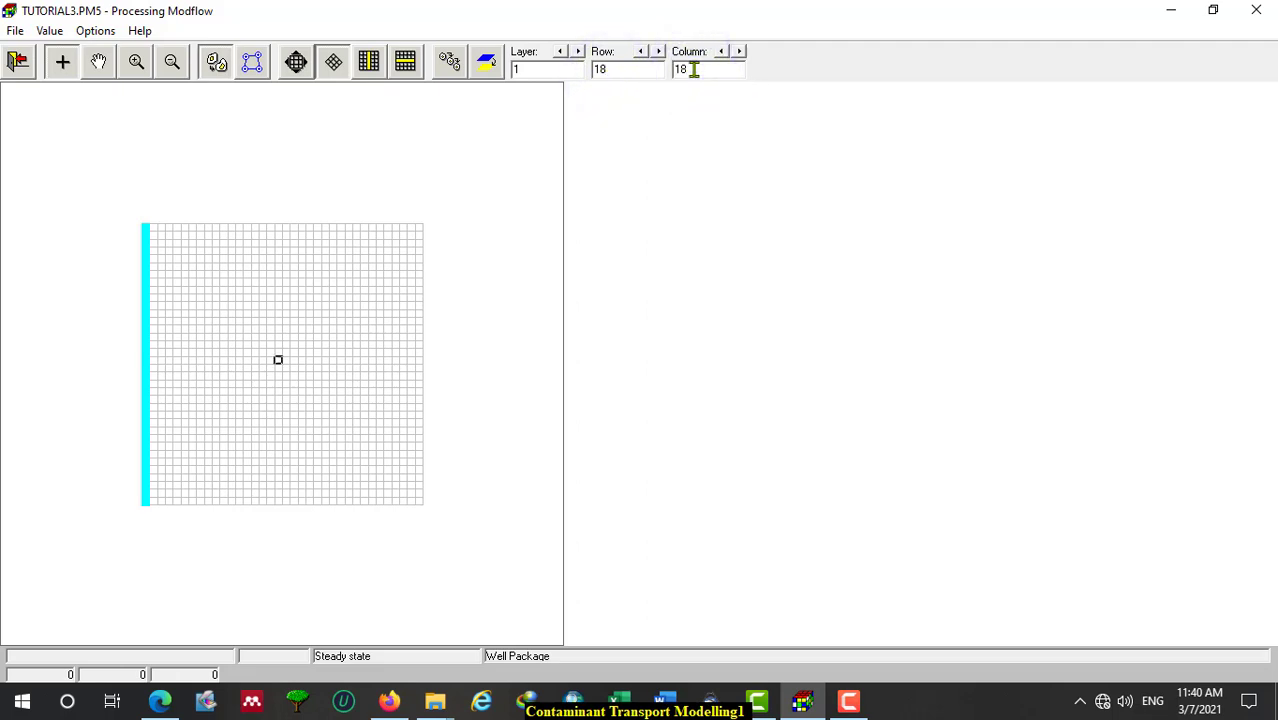
Set the cell's well injection rate to -2.2 and check the pumping well discharge in the Word document's problem formulation.
right_click(279, 365)
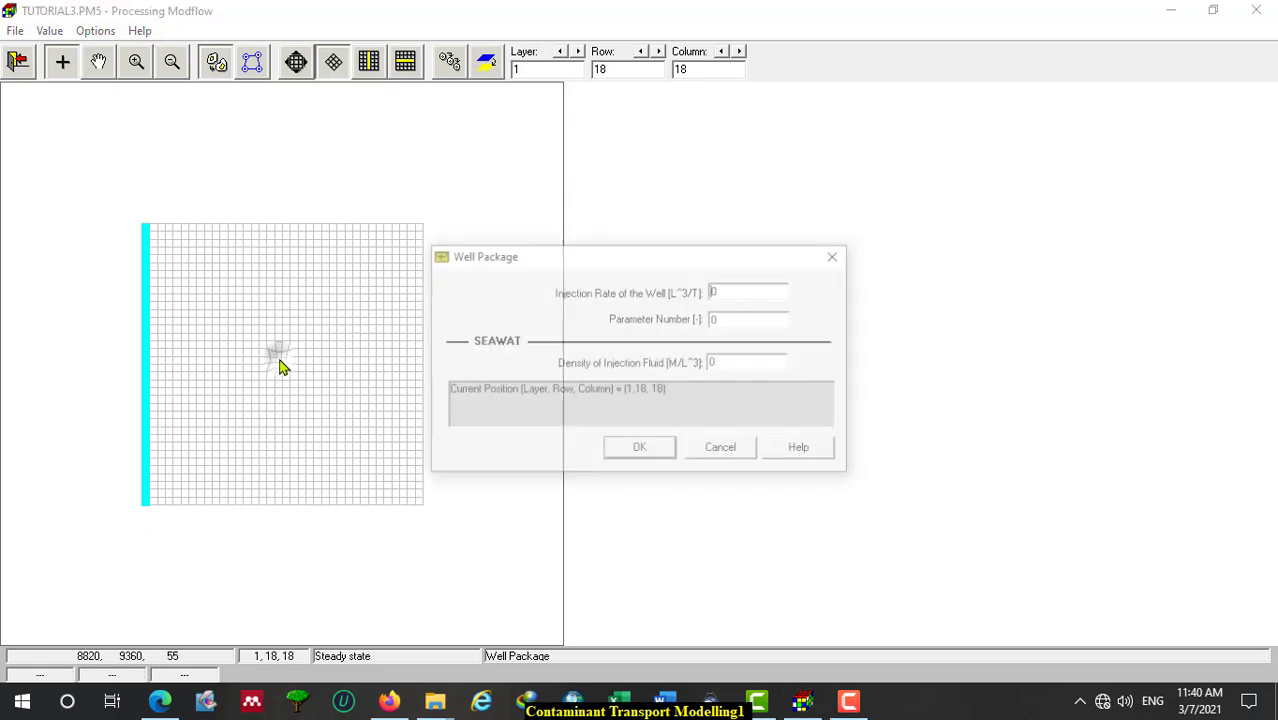
double_click(738, 290)
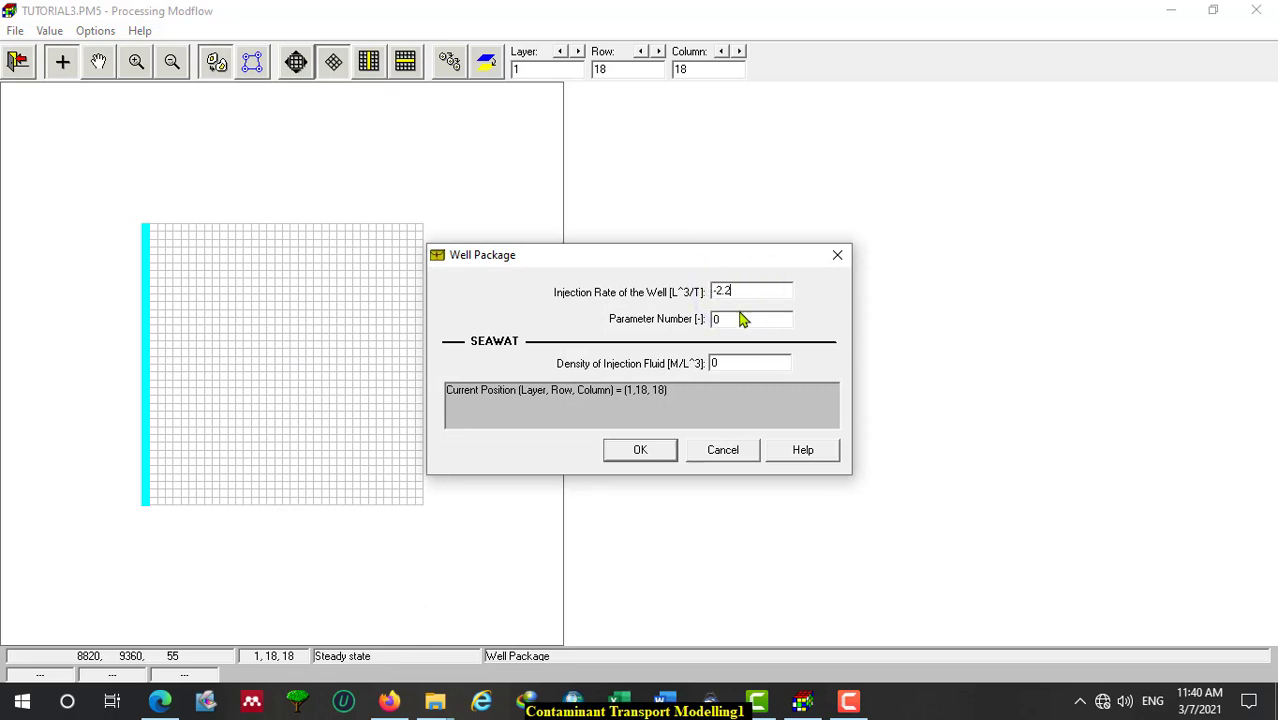
left_click(664, 700)
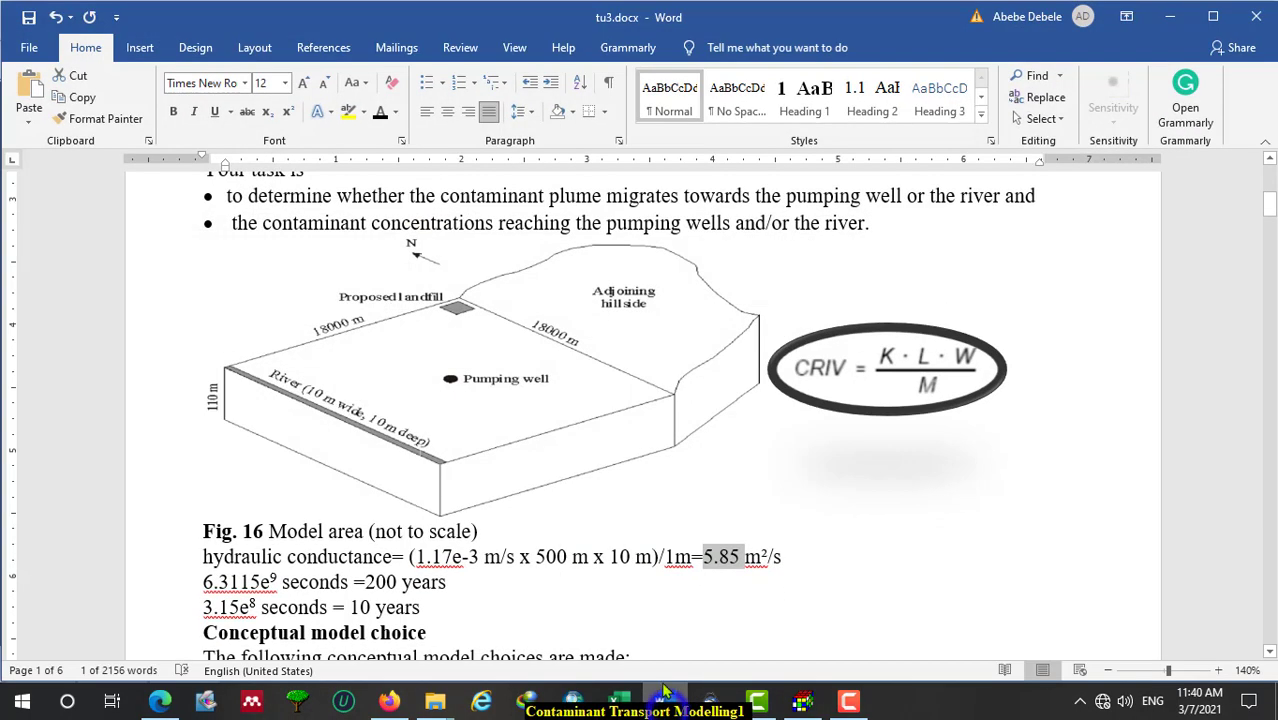
scroll(601, 370, "up", 4)
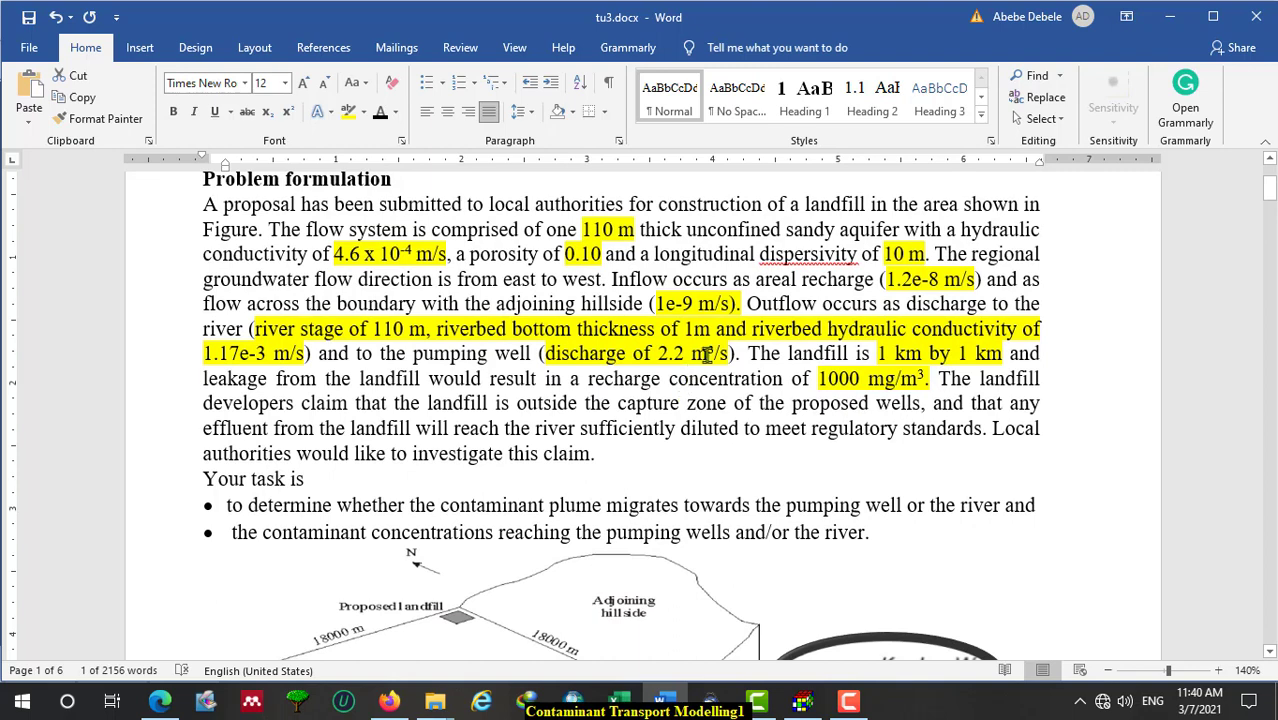
left_click_drag(655, 353, 706, 353)
left_click(664, 700)
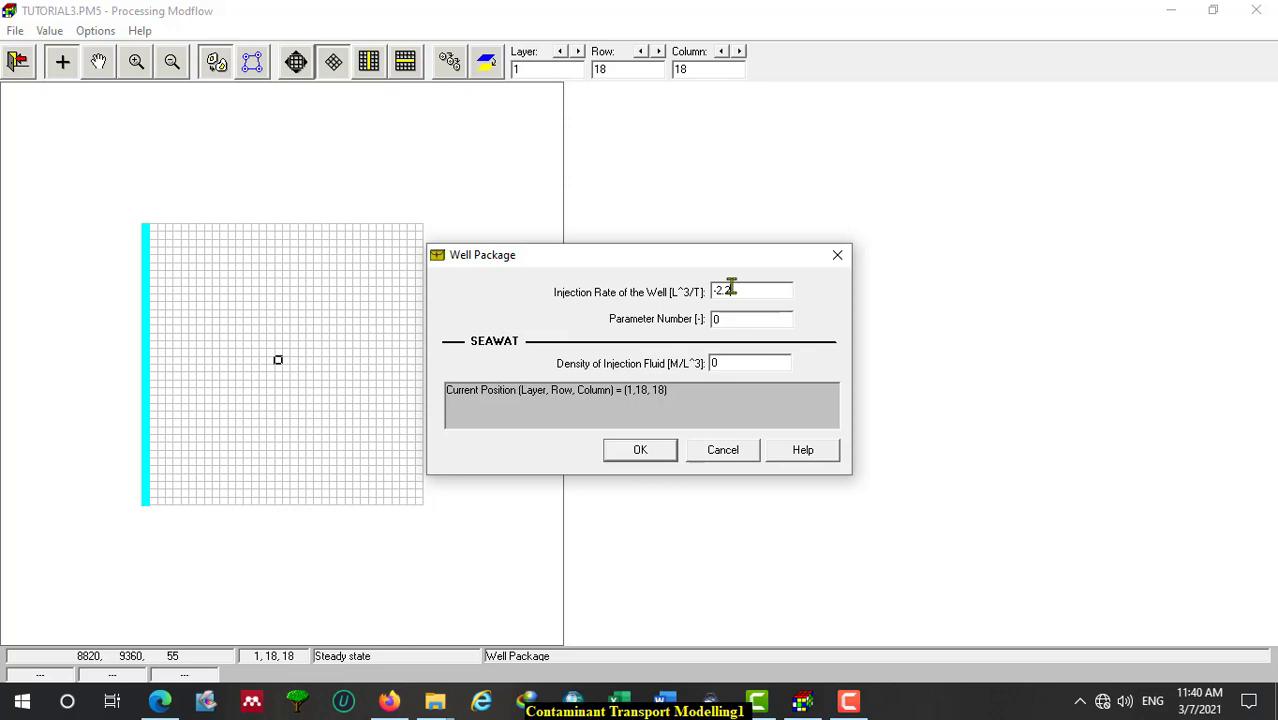
Apply the well's injection rate and save the changes to the Well package.
left_click_drag(744, 288, 712, 291)
left_click(645, 452)
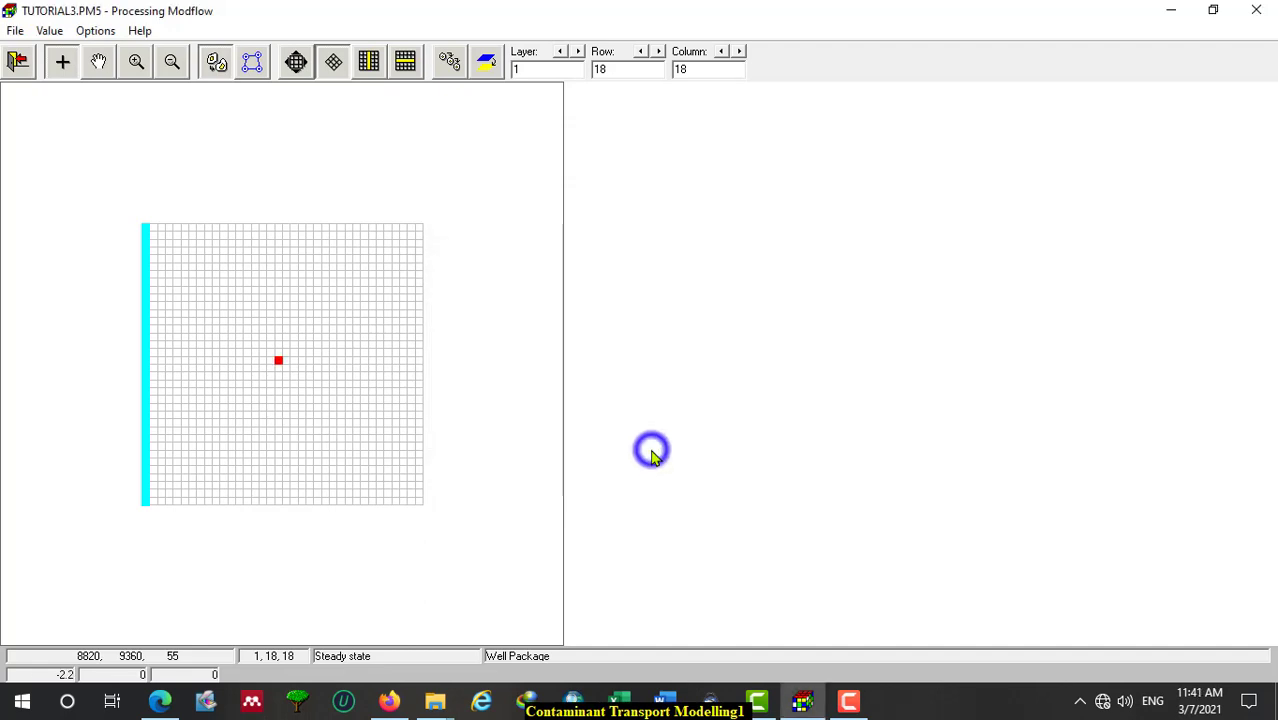
left_click(17, 63)
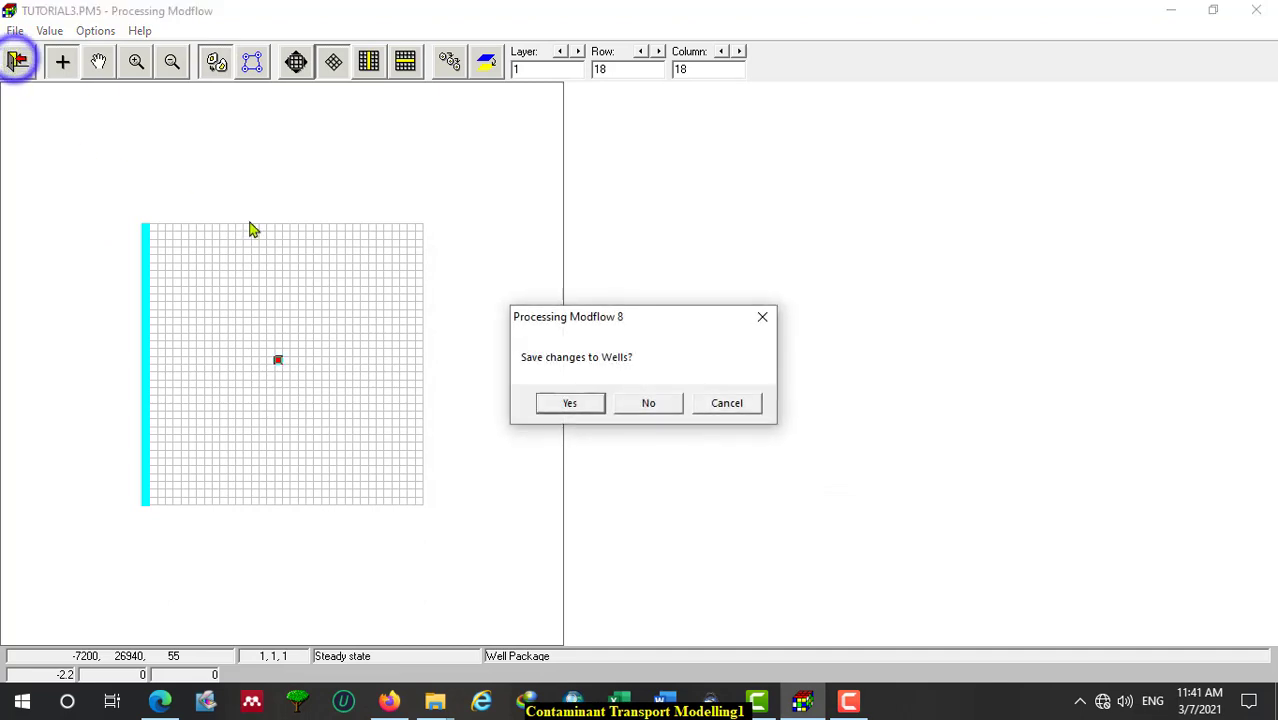
left_click(560, 401)
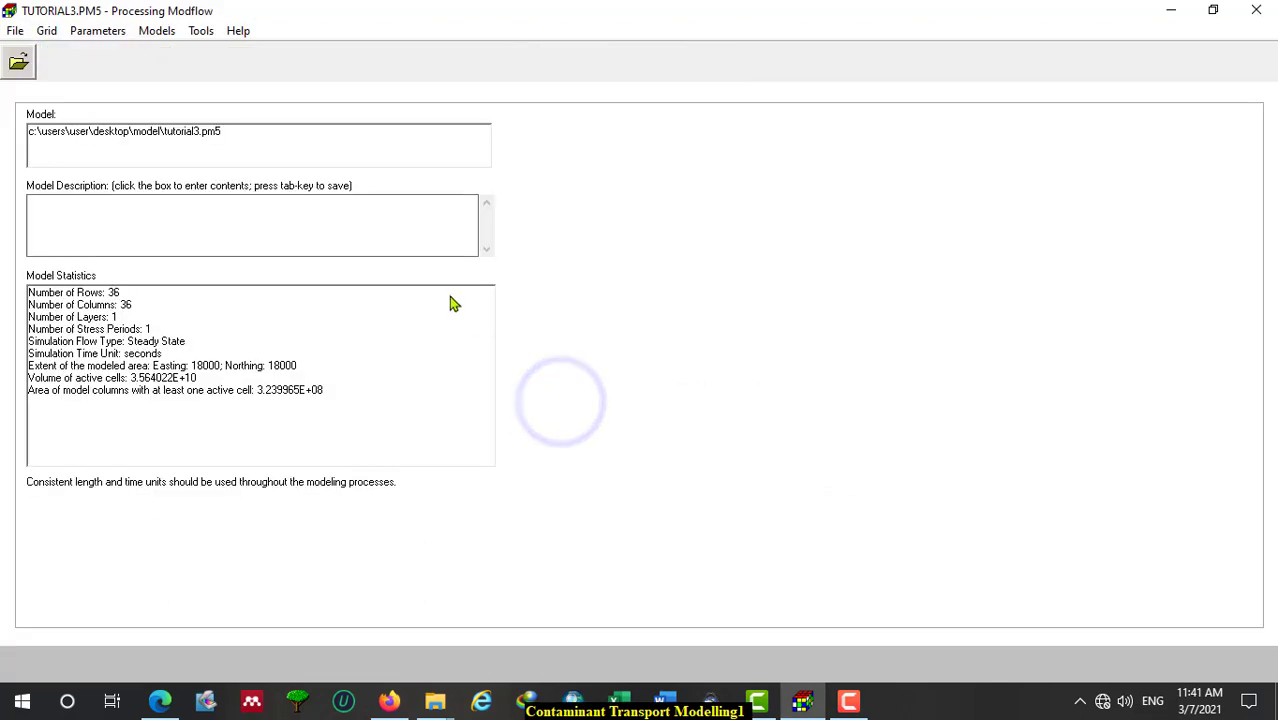
Run the MODFLOW flow simulation with the listed packages and close the finished run's console window.
left_click(152, 31)
mouse_move(388, 57)
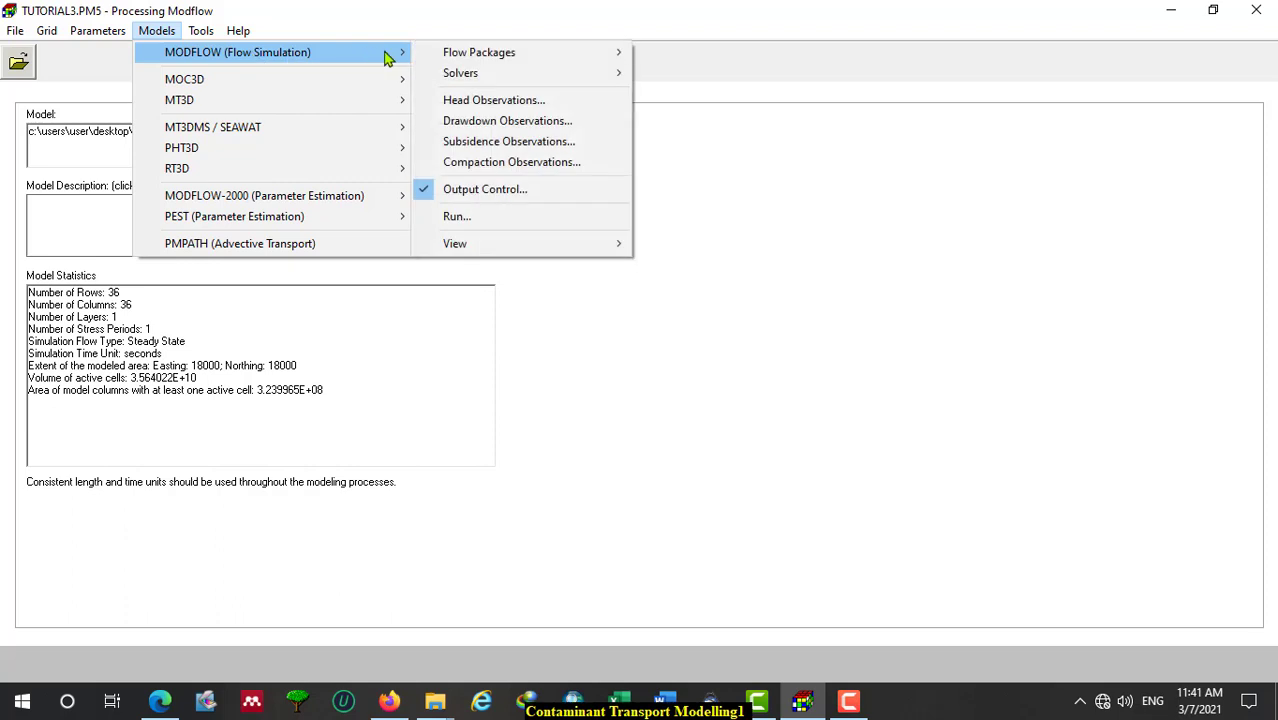
left_click(500, 220)
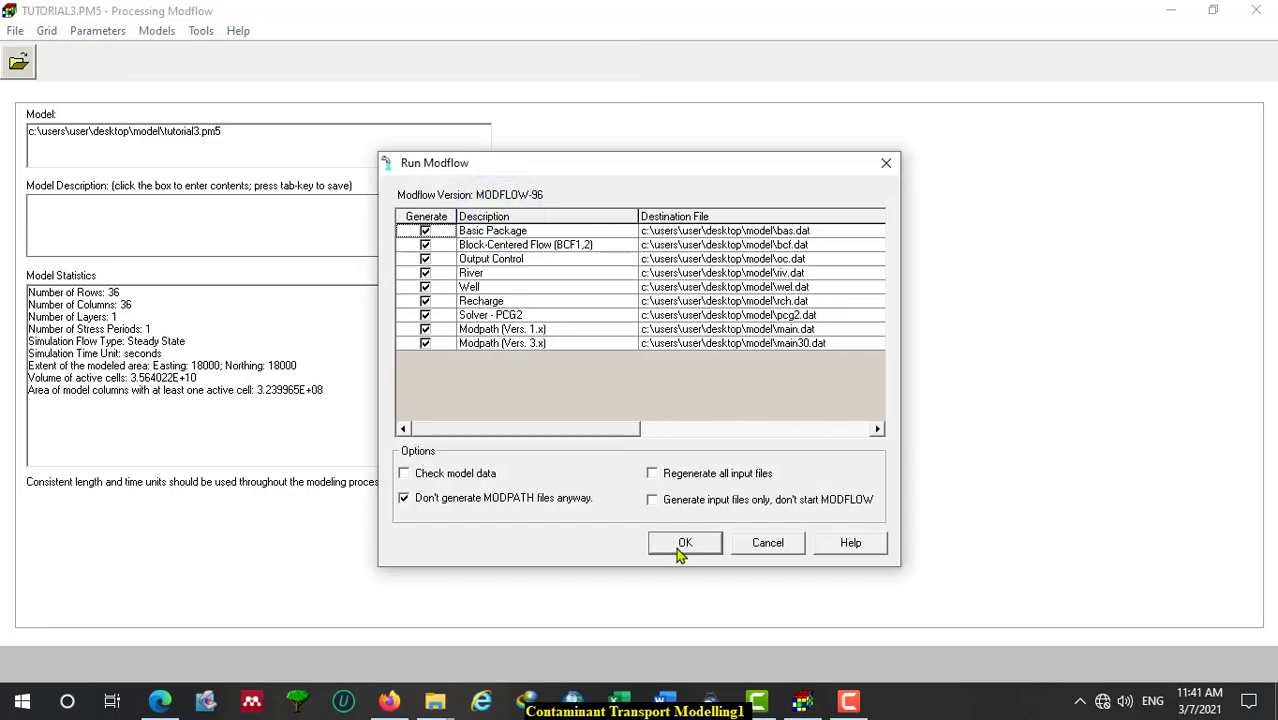
left_click(678, 548)
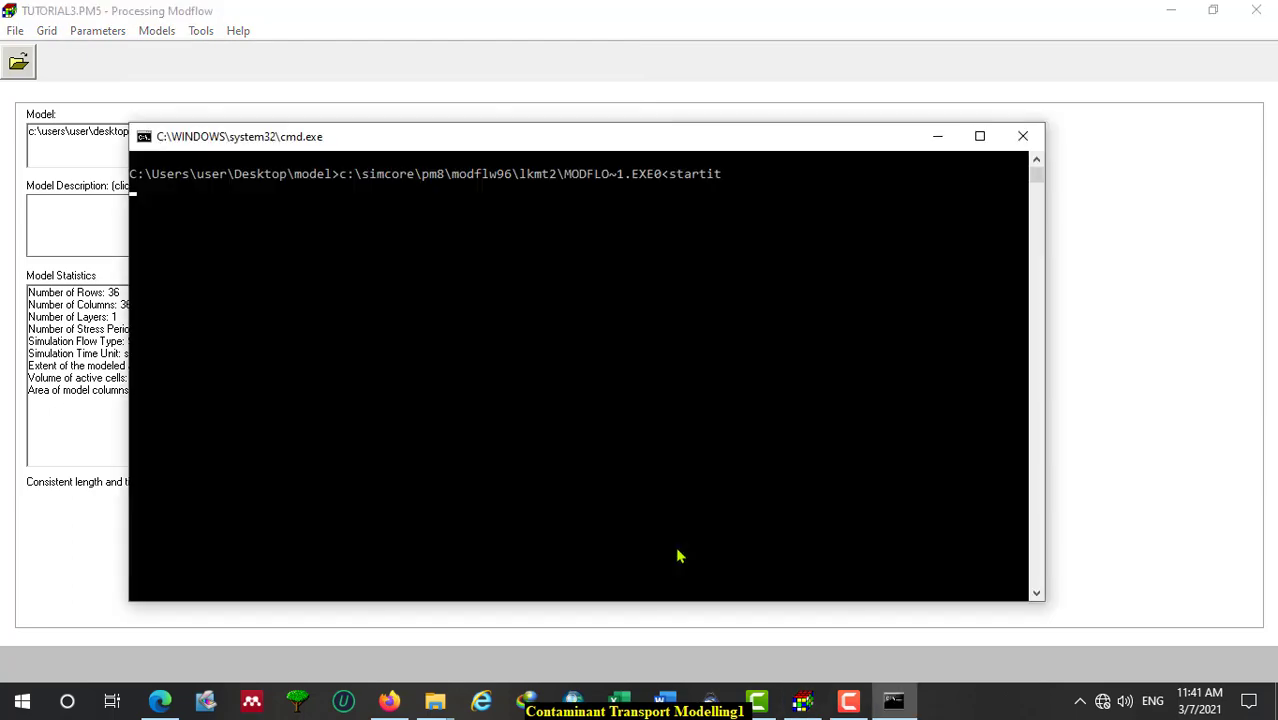
key("Return")
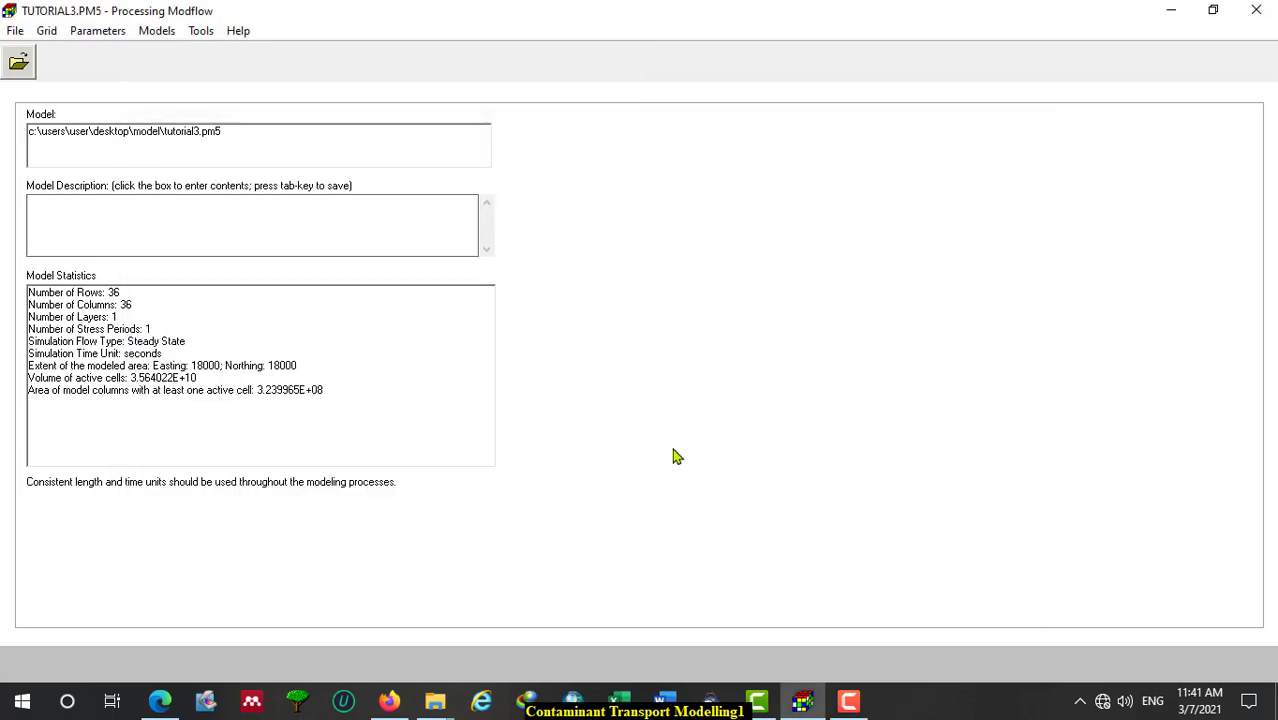
Display the MODFLOW hydraulic head result in 2D visualization.
left_click(200, 30)
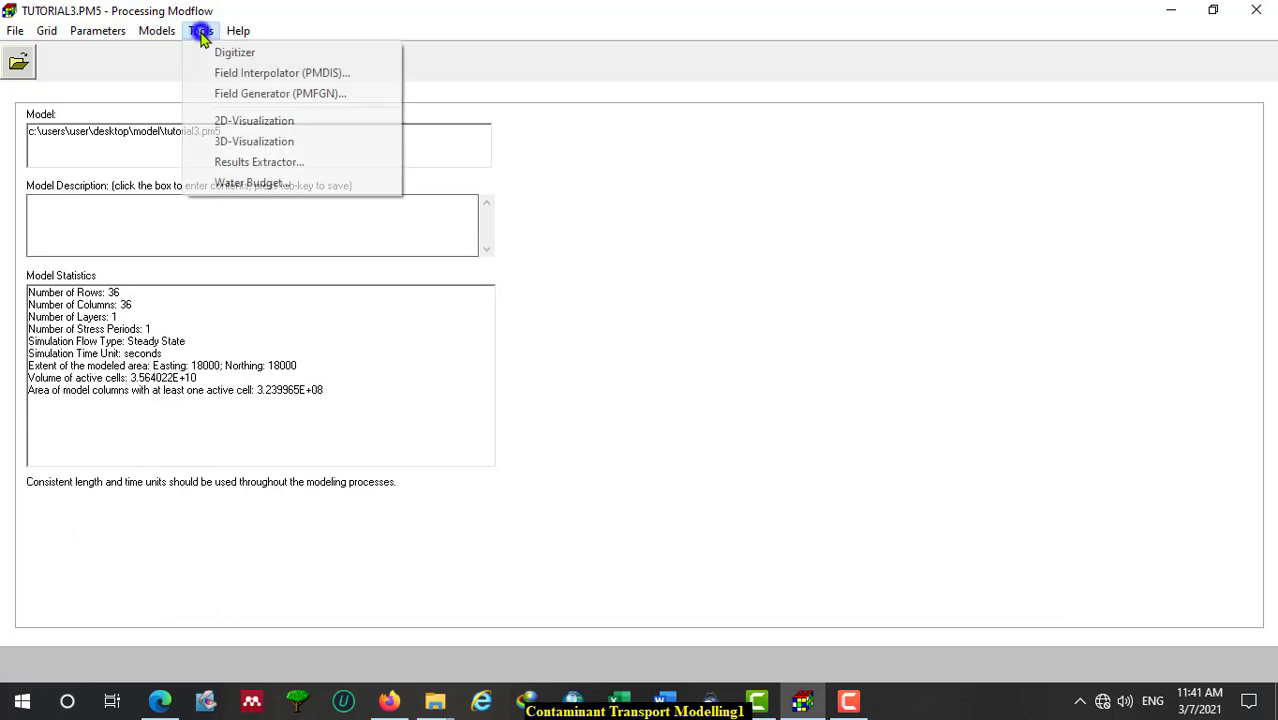
left_click(241, 120)
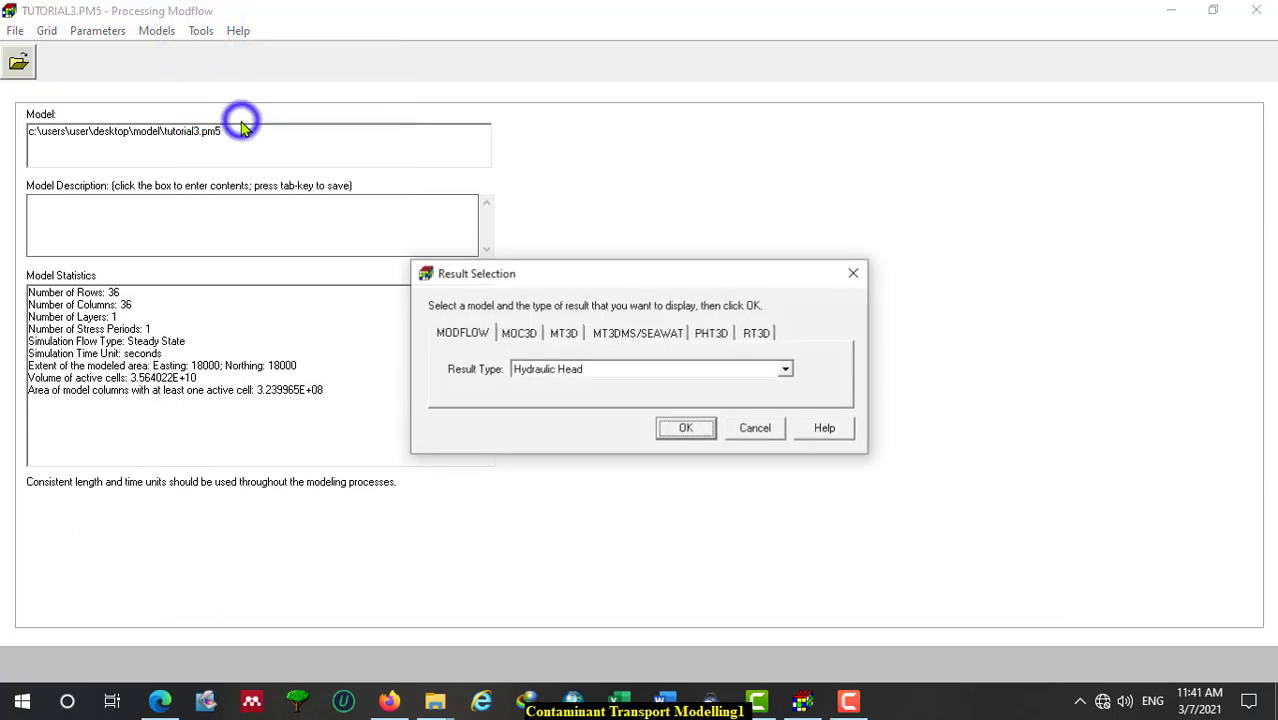
left_click(686, 430)
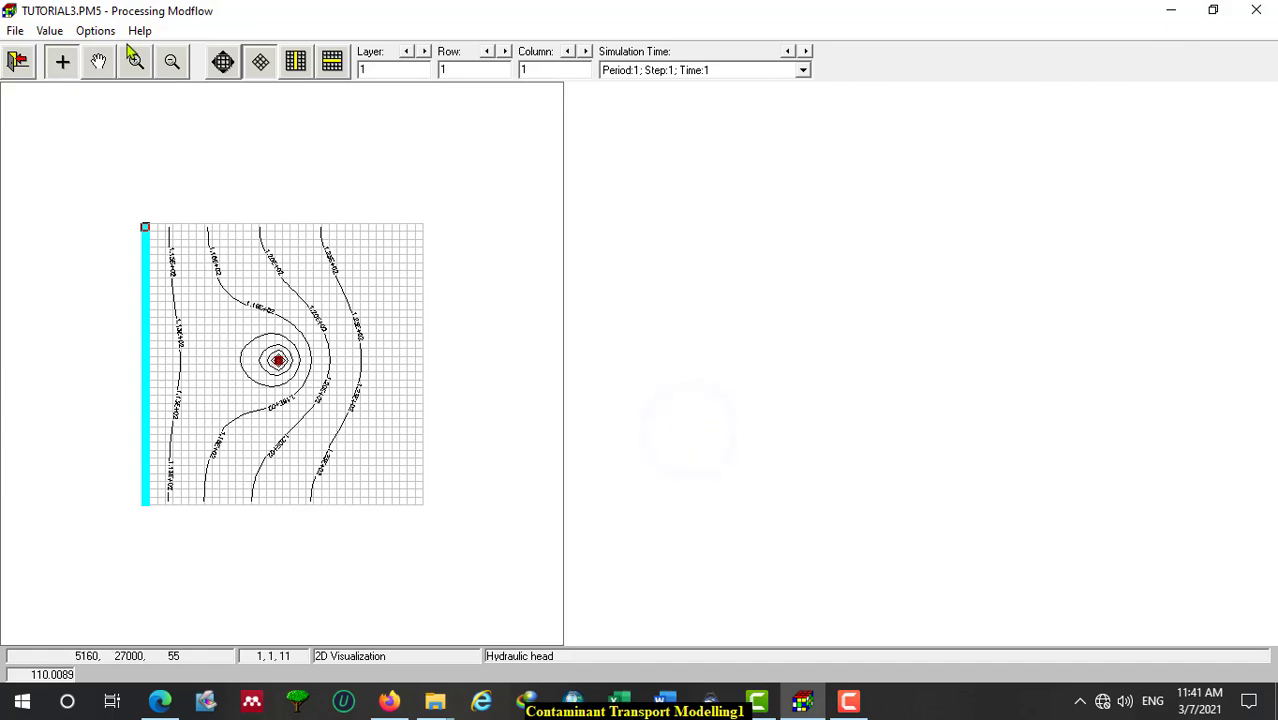
Set the hydraulic head contour level interval to 2 in the environment options and apply it.
left_click(102, 32)
left_click(131, 72)
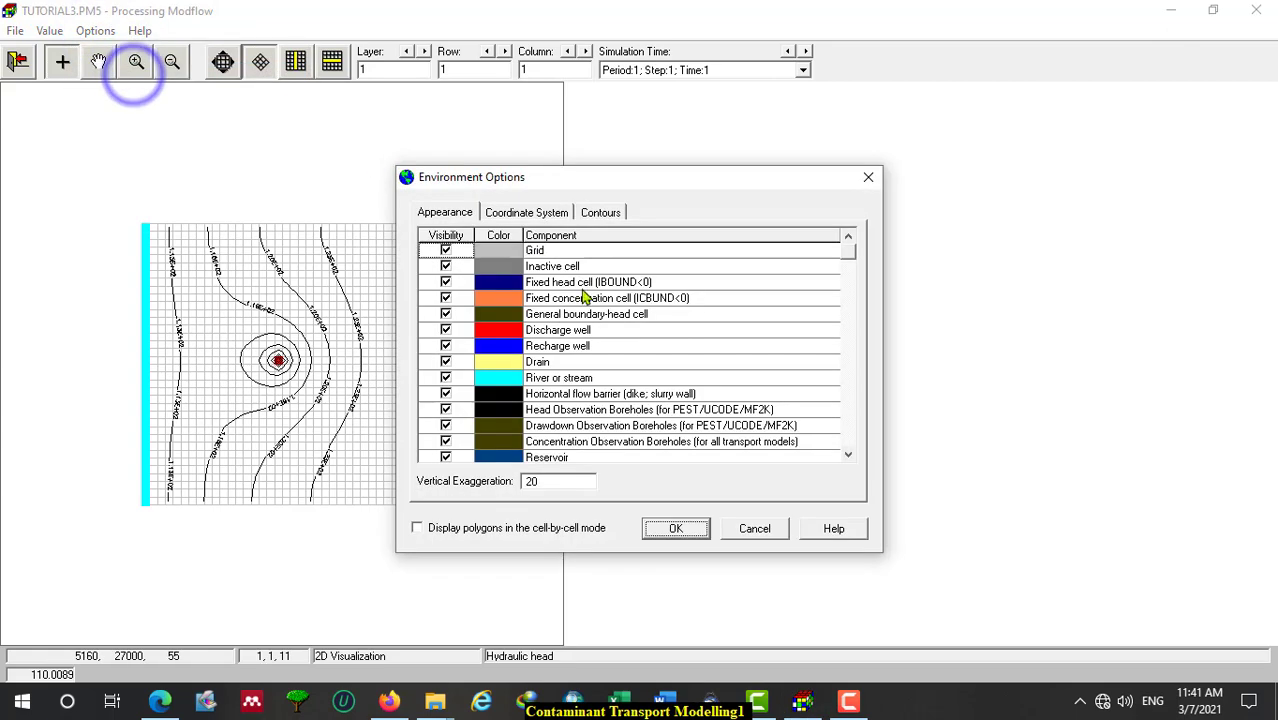
left_click(601, 210)
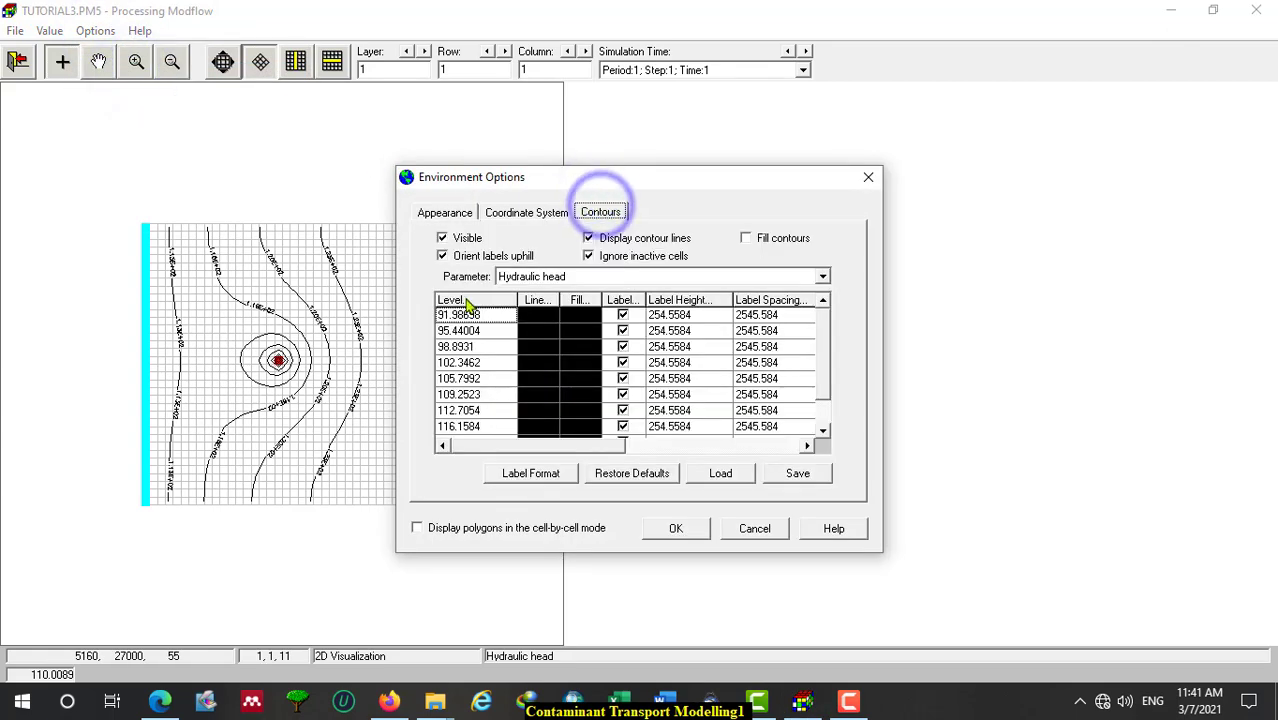
left_click(467, 304)
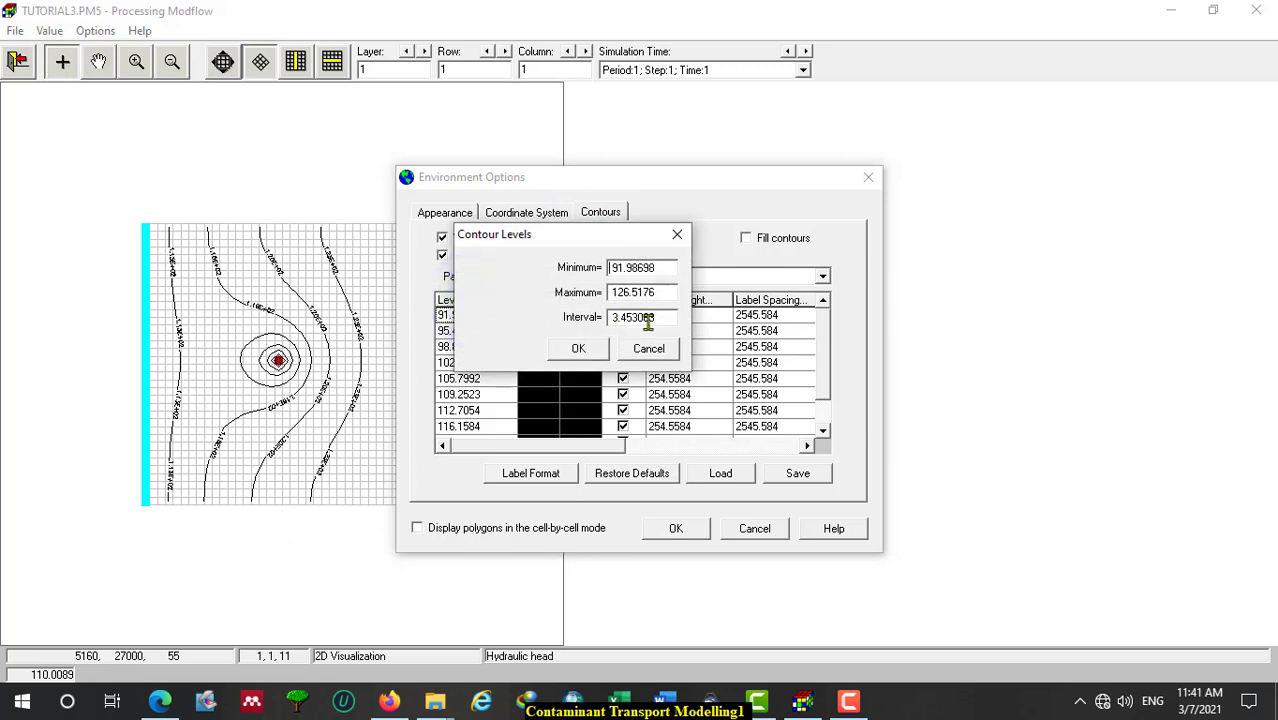
left_click_drag(659, 318, 609, 322)
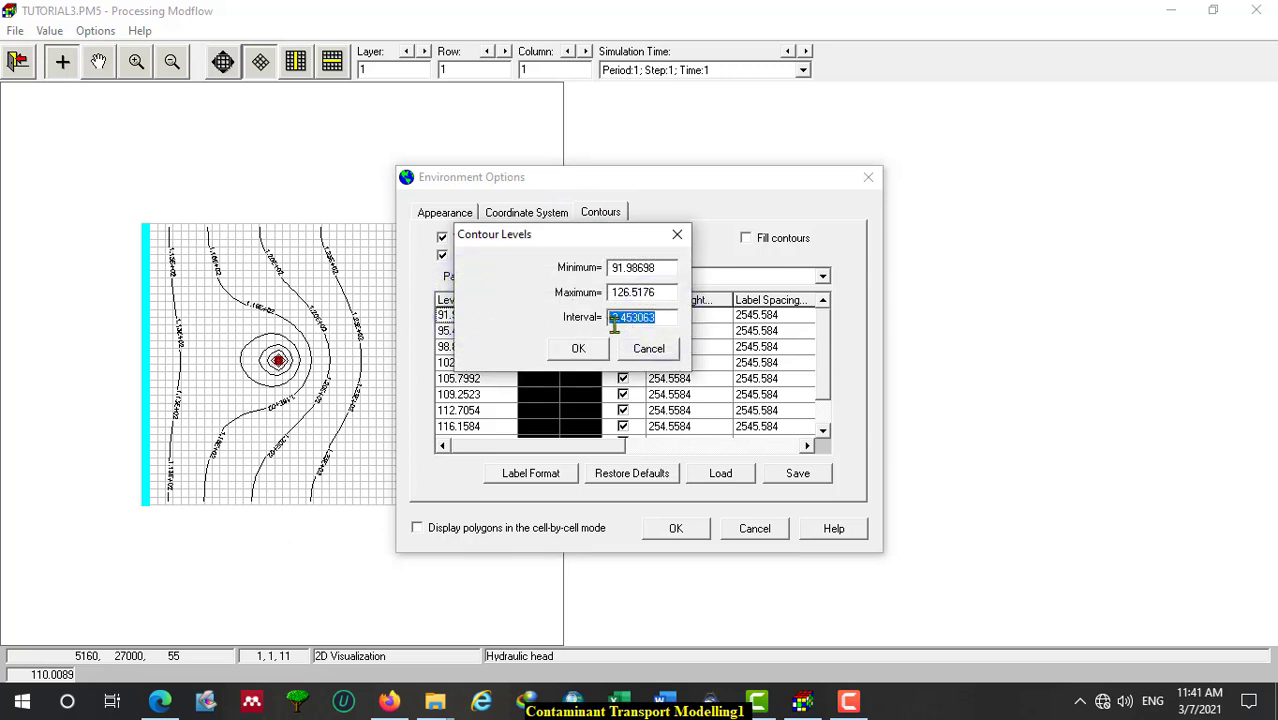
type("2")
left_click(574, 349)
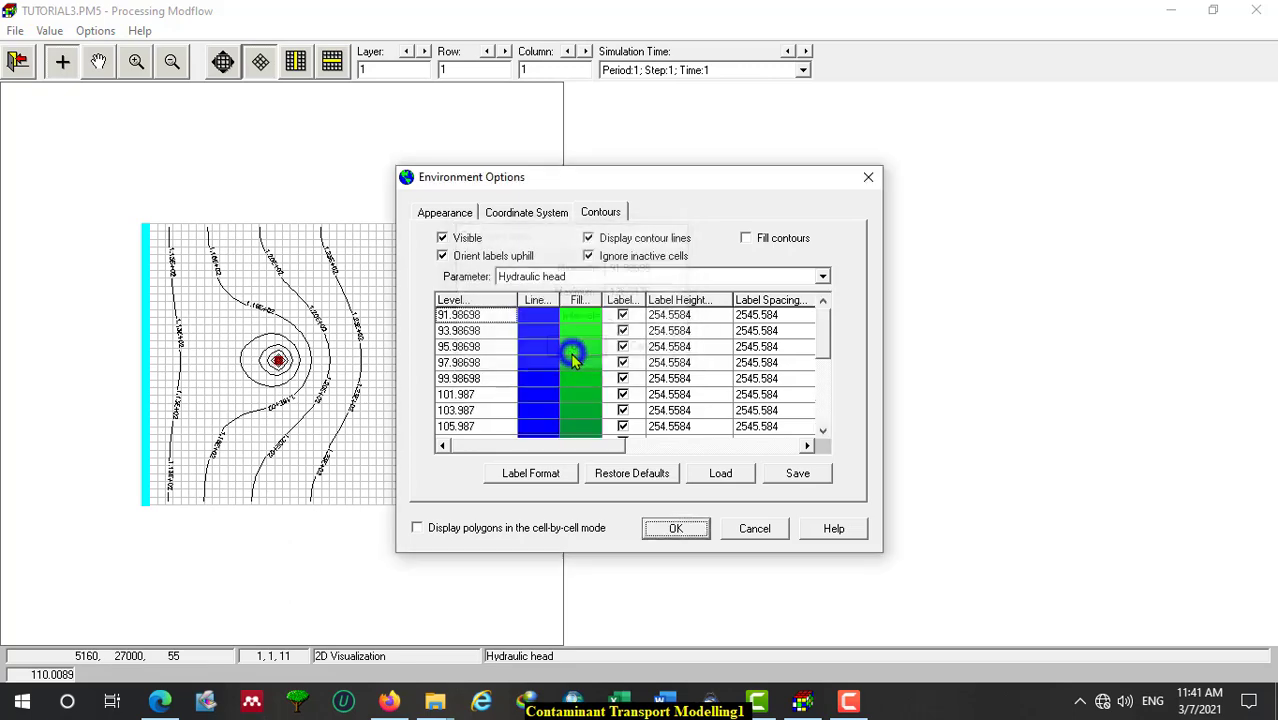
left_click(676, 527)
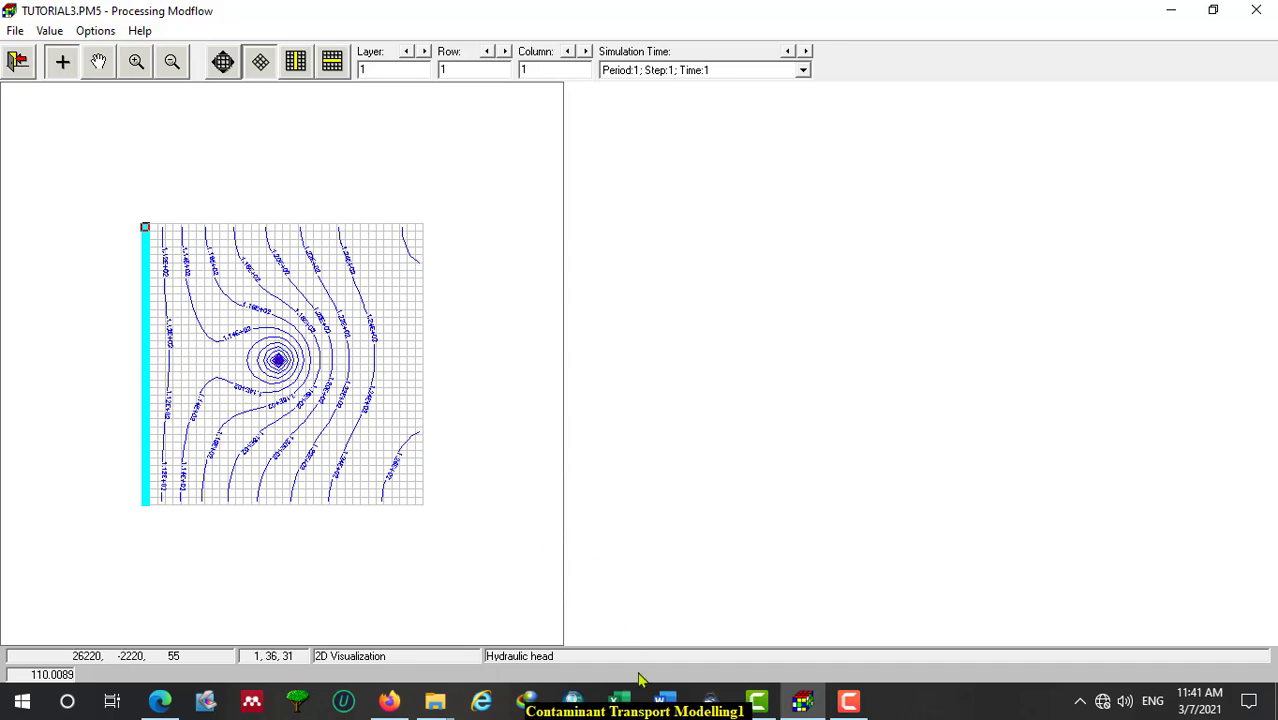
Review the task list and site sketch in the Word problem document, return to Processing Modflow and close the head visualization.
left_click(676, 714)
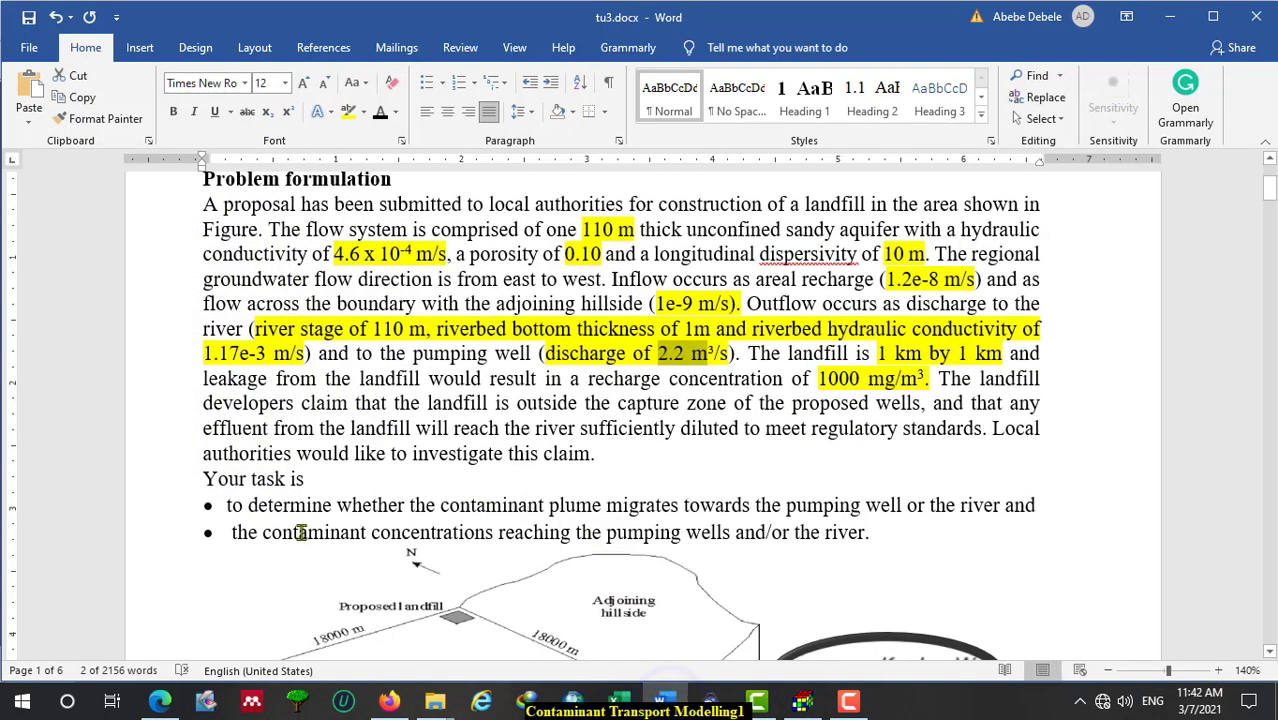
scroll(603, 511, "down", 2)
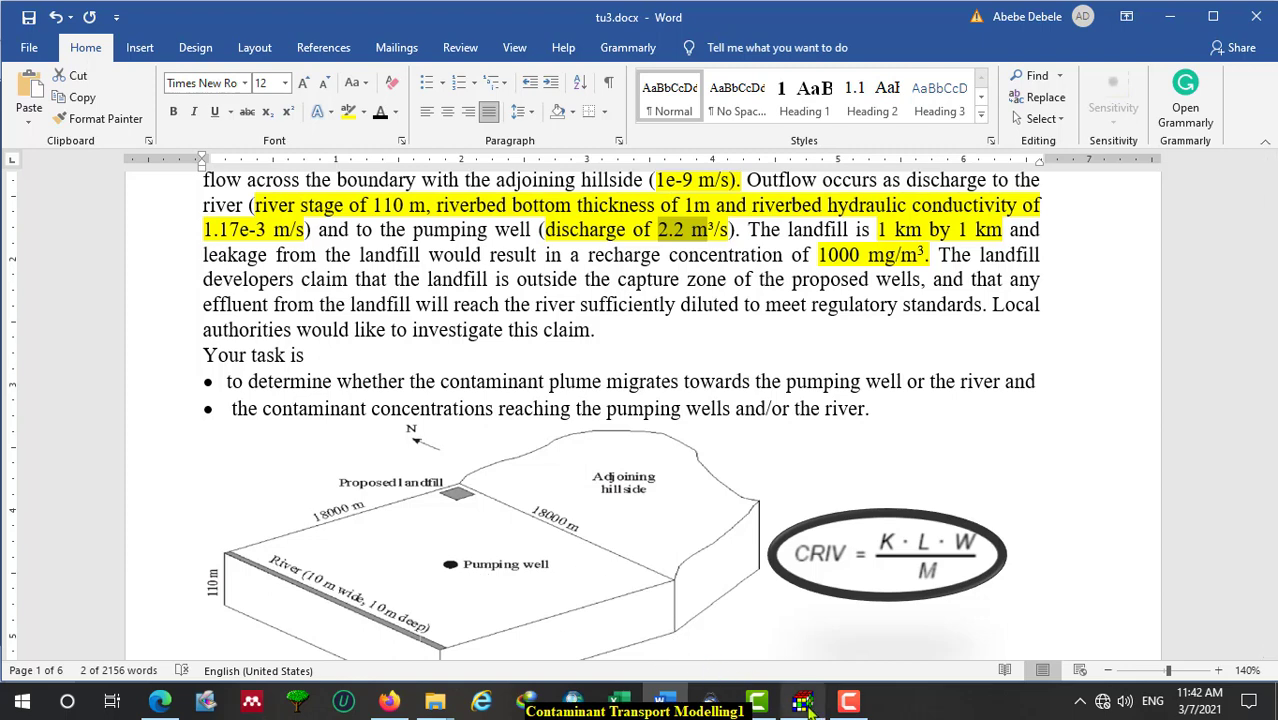
left_click(805, 665)
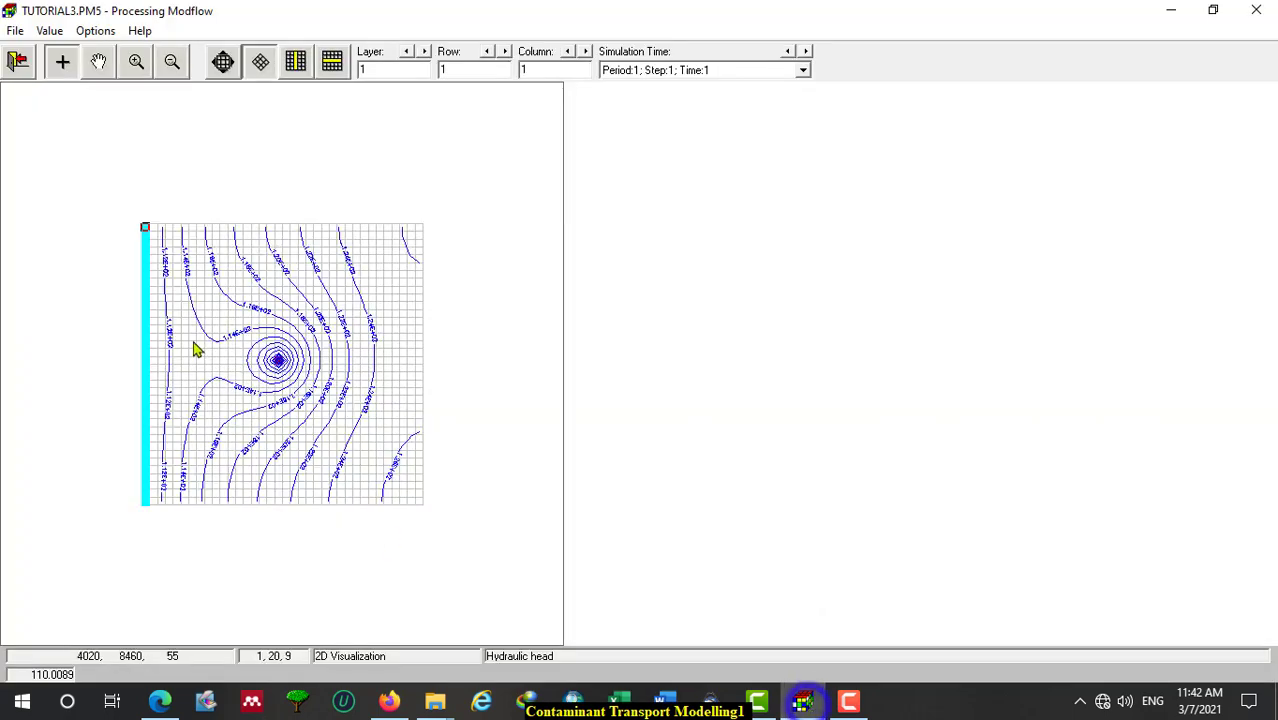
left_click(18, 60)
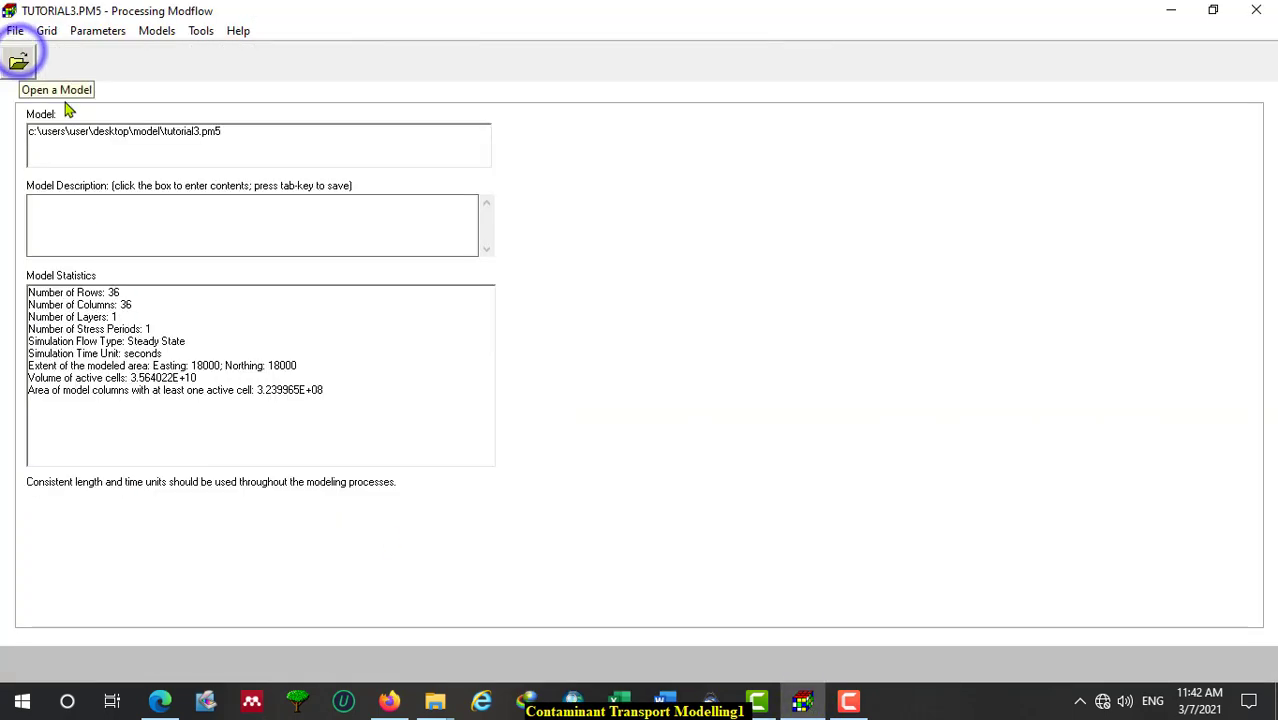
In the MT3DMS/SEAWAT simulation settings, activate species 1 and choose Constant Density Transport with MT3DMS as the simulation mode.
left_click(150, 30)
mouse_move(227, 132)
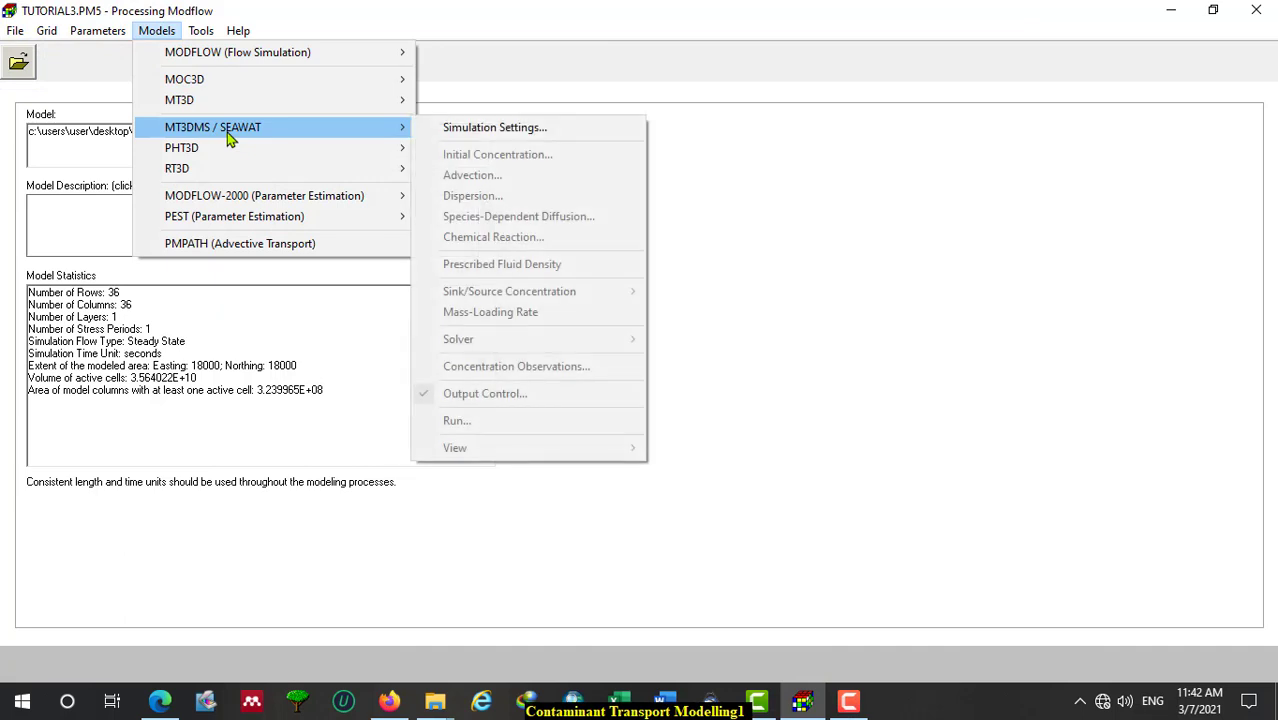
left_click(475, 137)
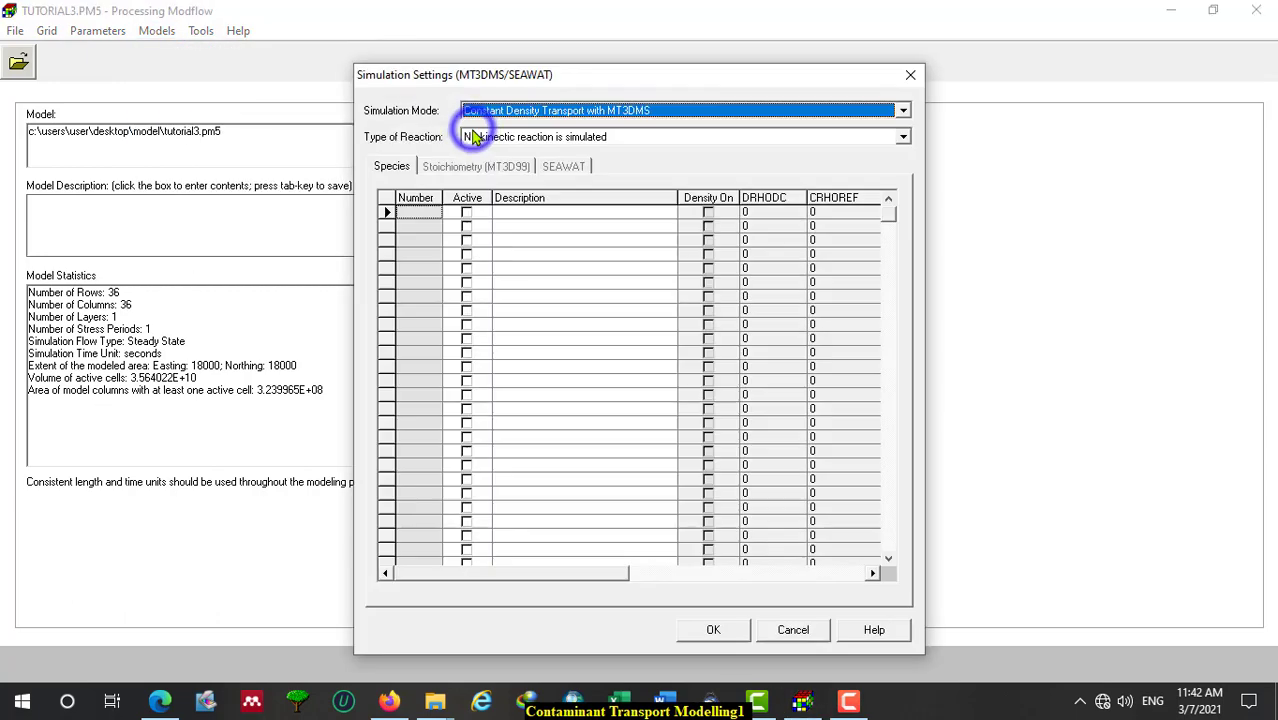
left_click(466, 212)
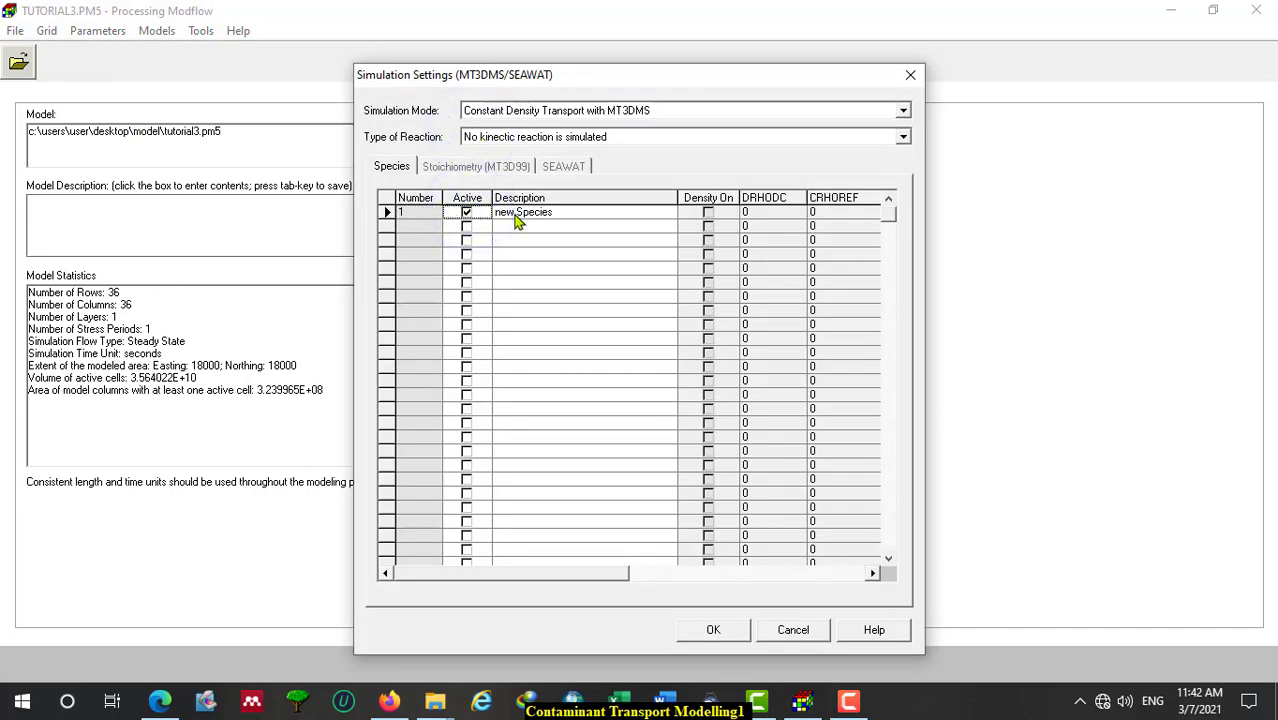
left_click(903, 113)
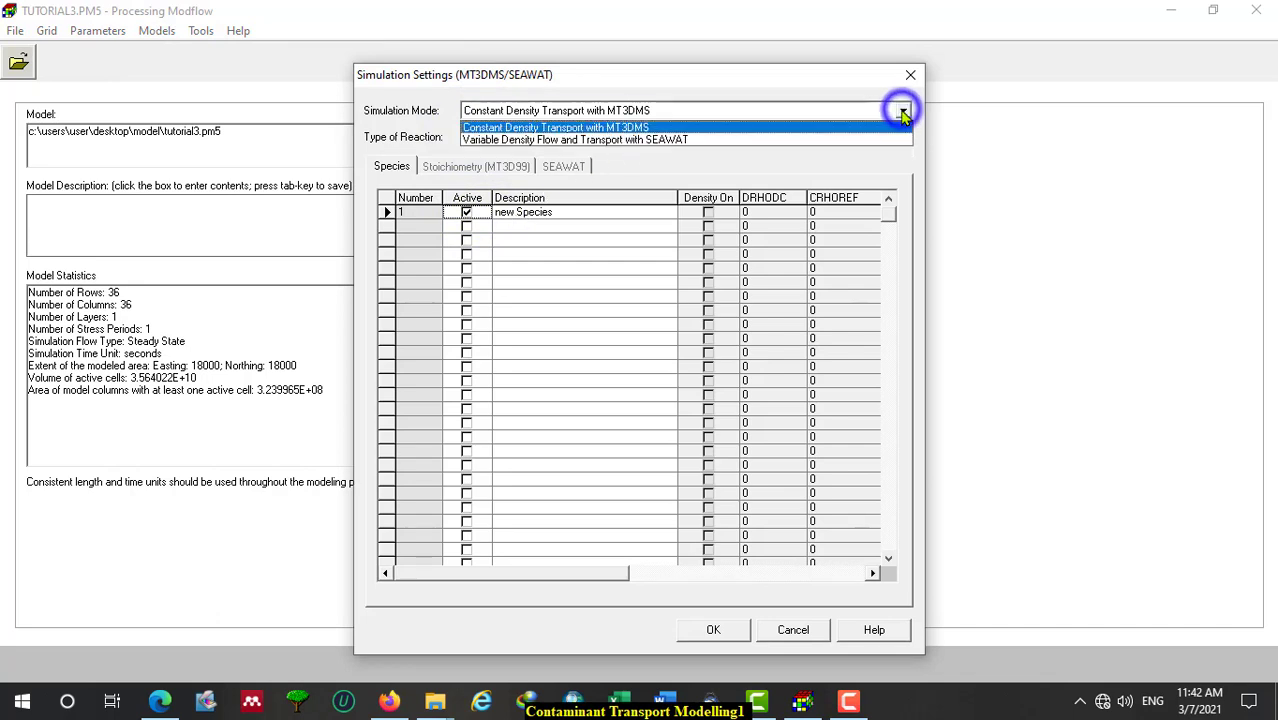
left_click(568, 128)
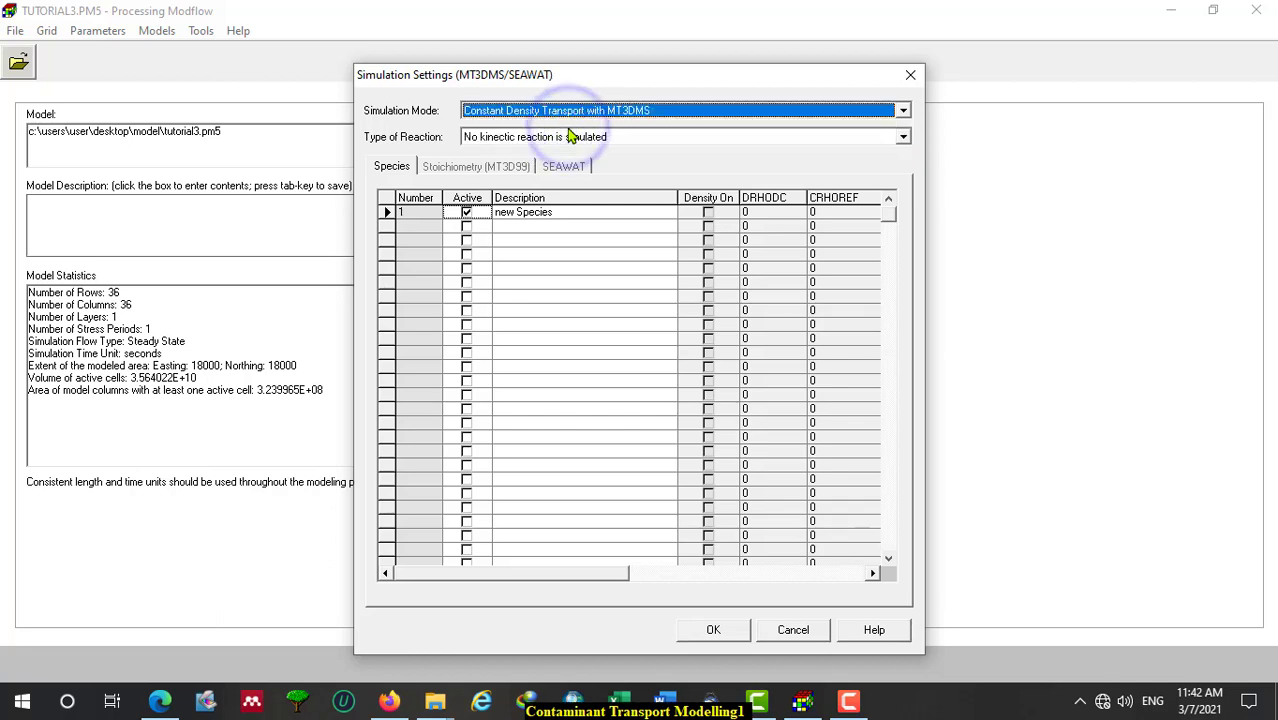
left_click(714, 630)
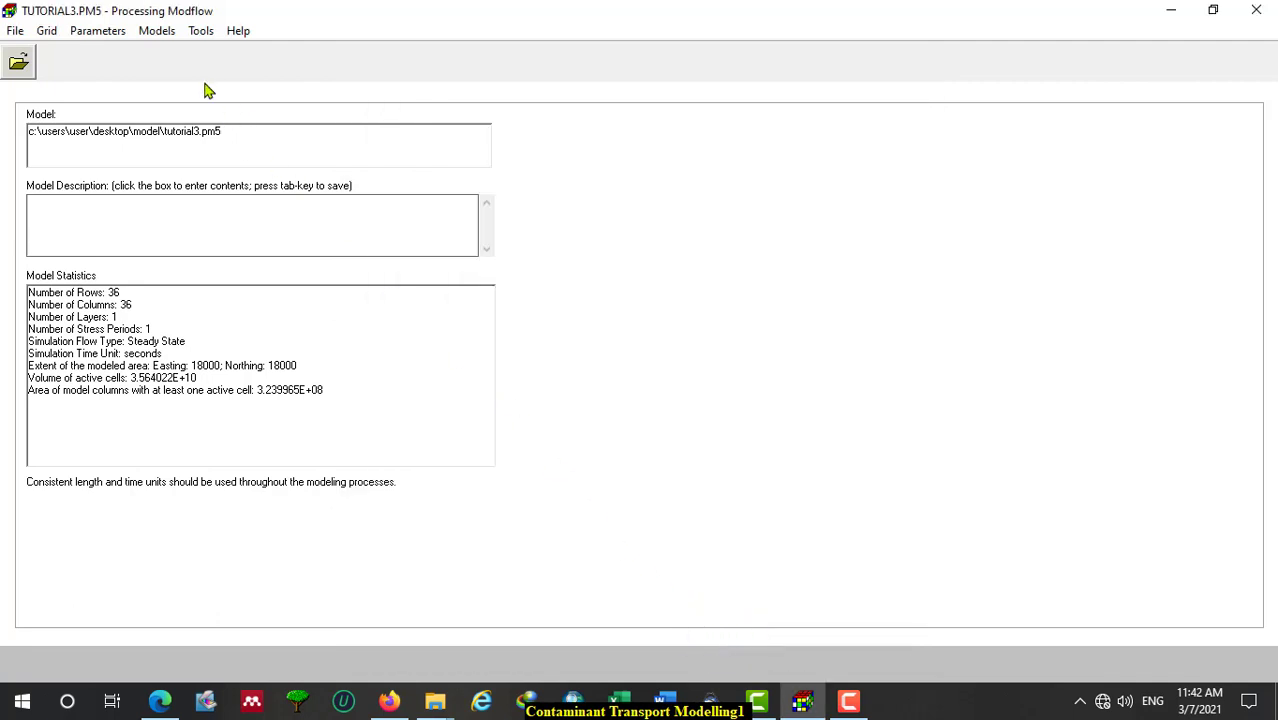
Open the ICBUND cell status for transport models, check a few grid cells, and save it with the value 1.
left_click(48, 31)
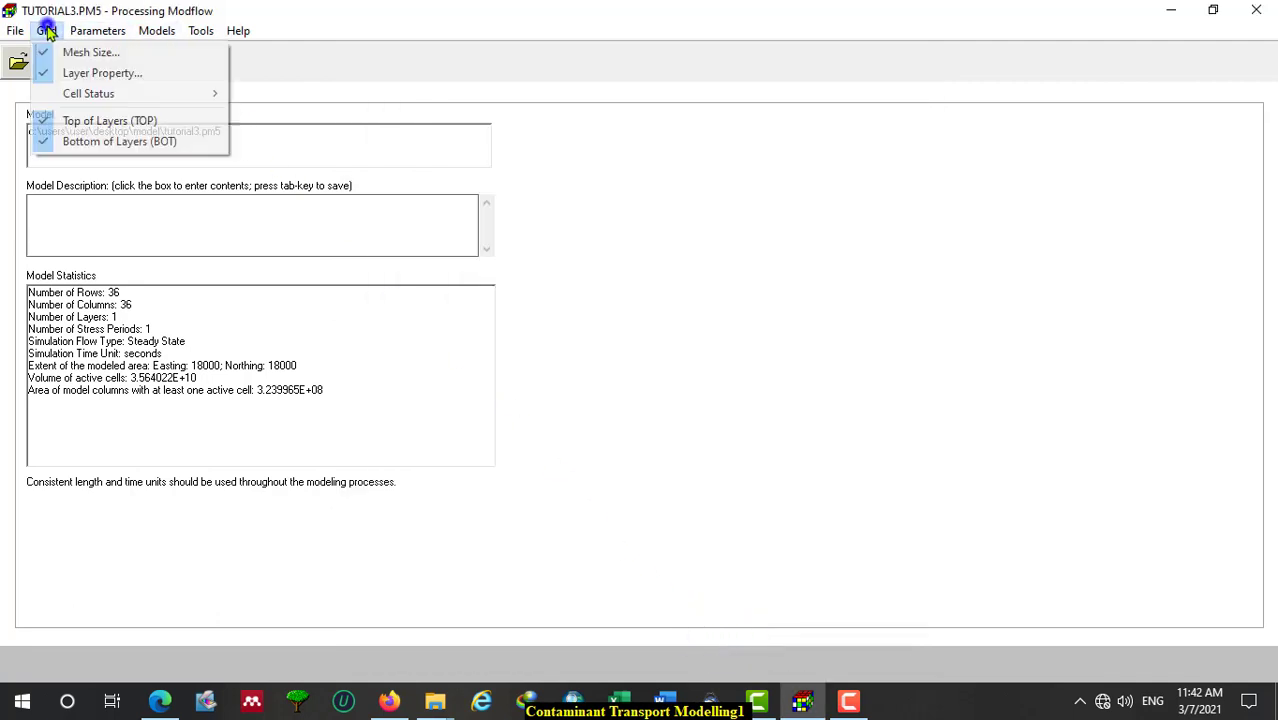
mouse_move(101, 97)
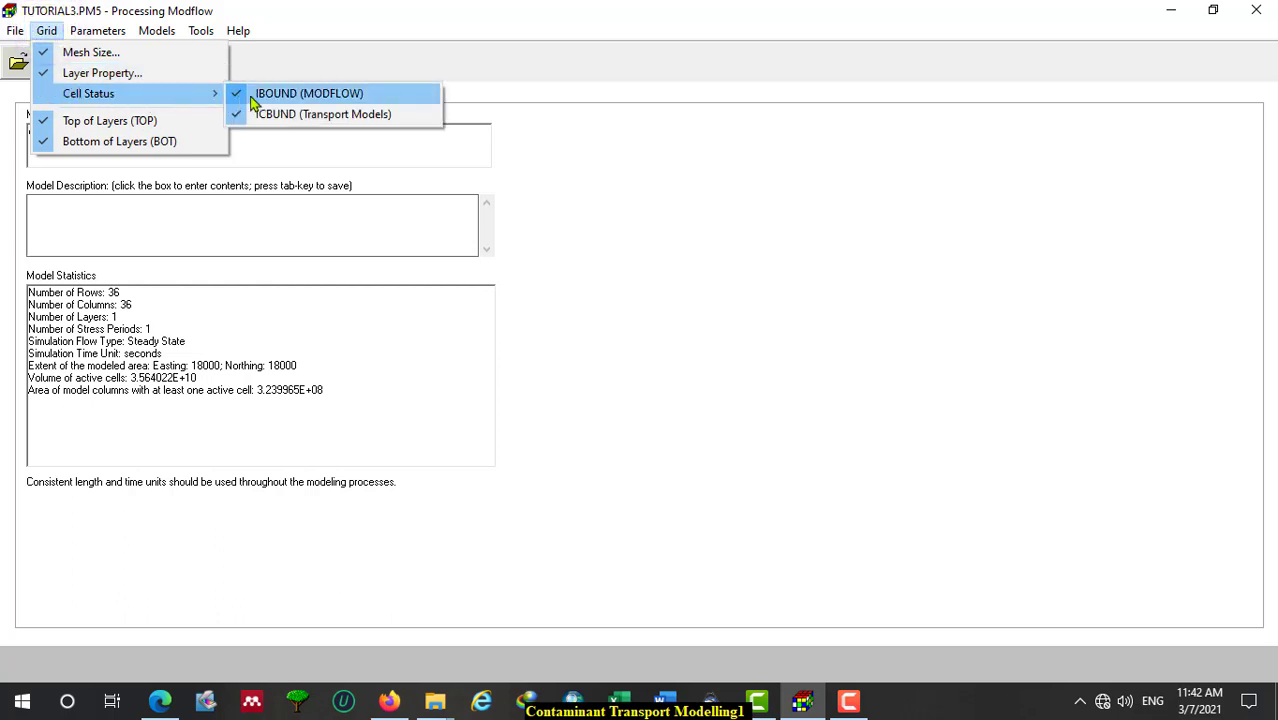
left_click(372, 118)
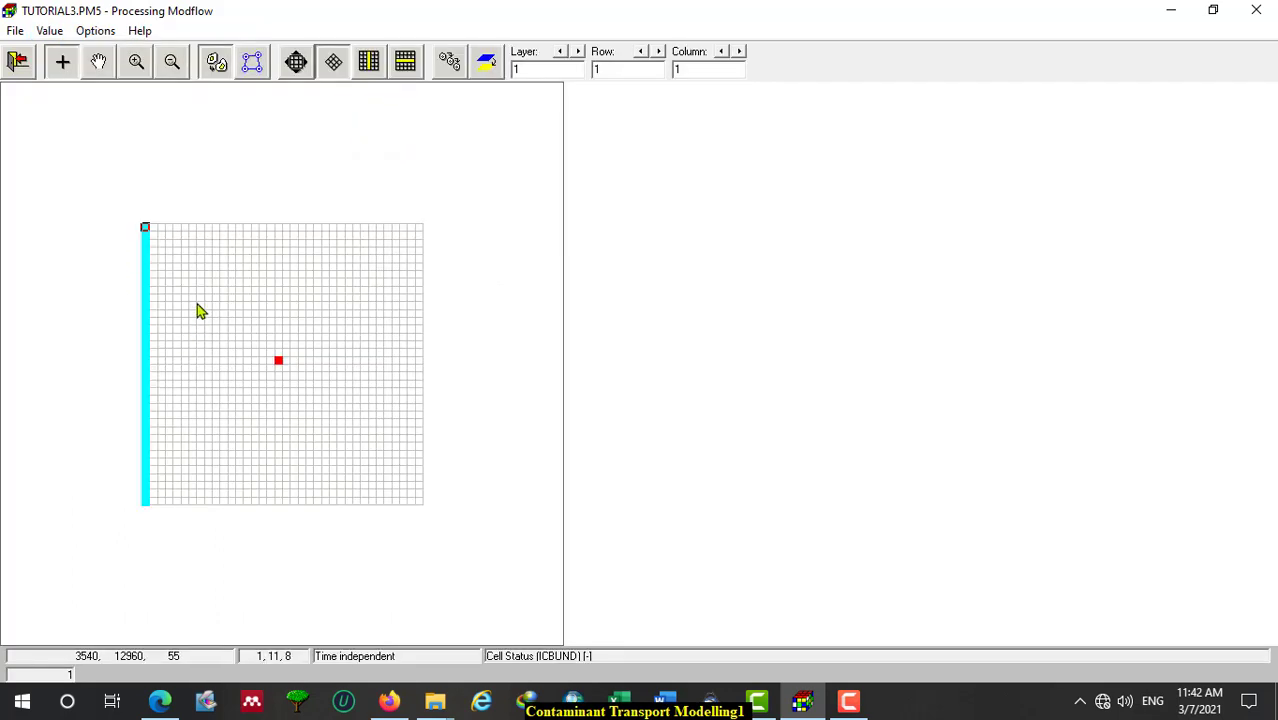
left_click(198, 306)
left_click(300, 274)
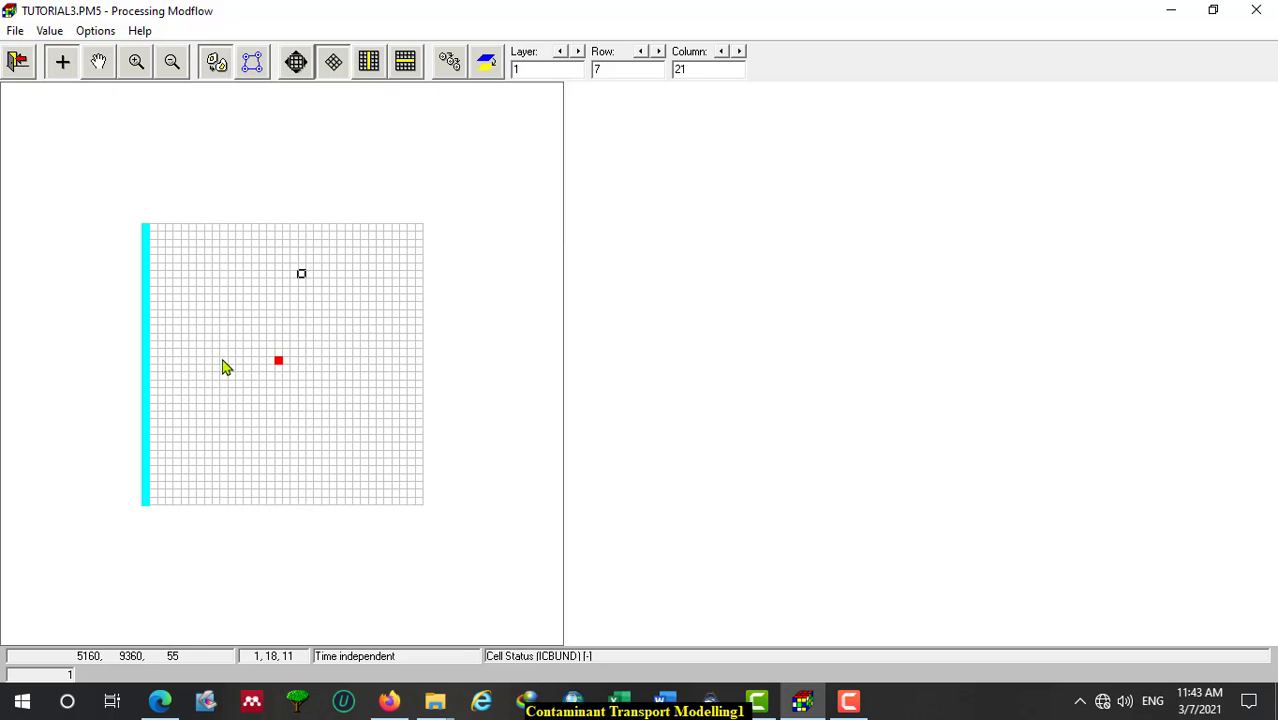
left_click(17, 61)
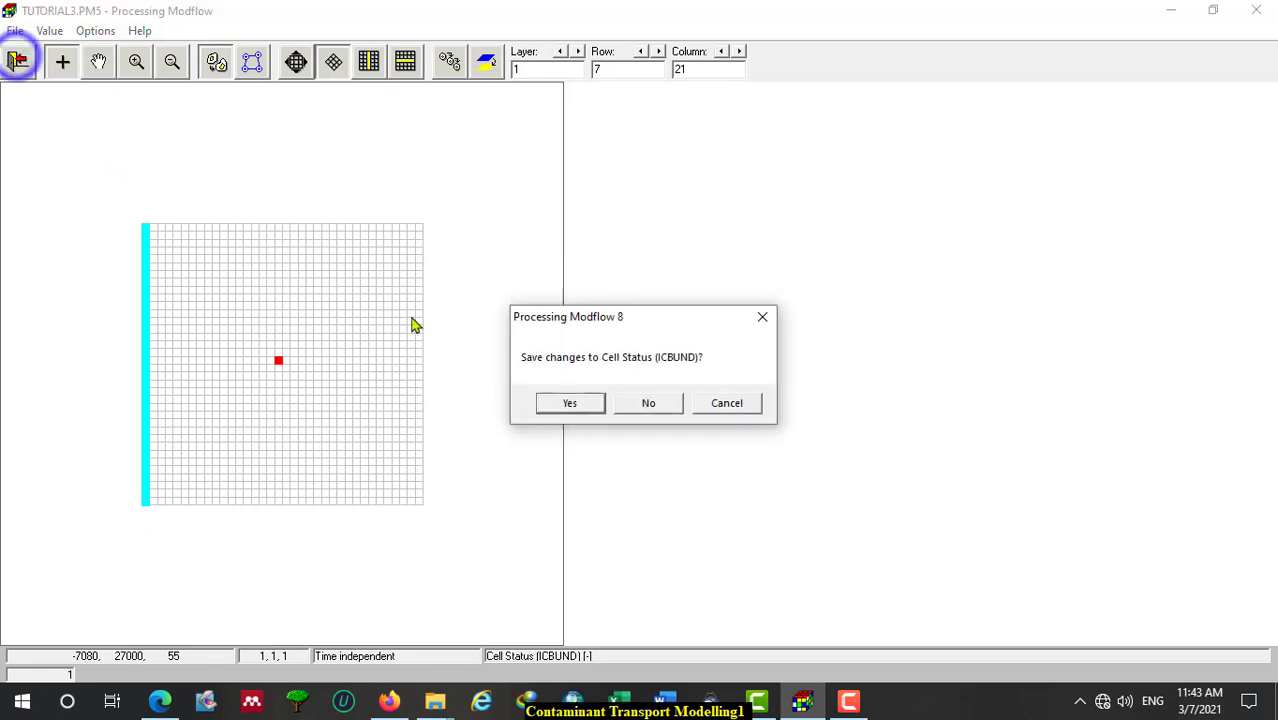
left_click(579, 403)
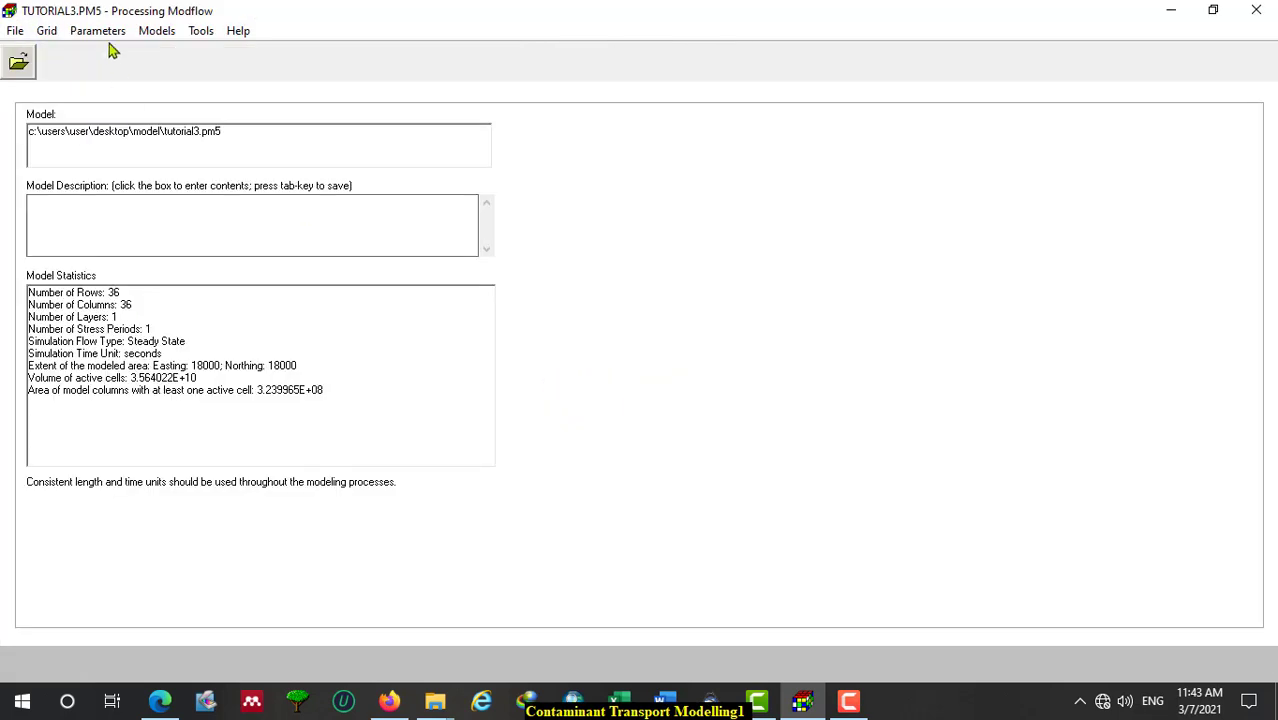
Open the MT3DMS initial concentration of species 1, check several grid cells, and save it with the value 0.
left_click(150, 32)
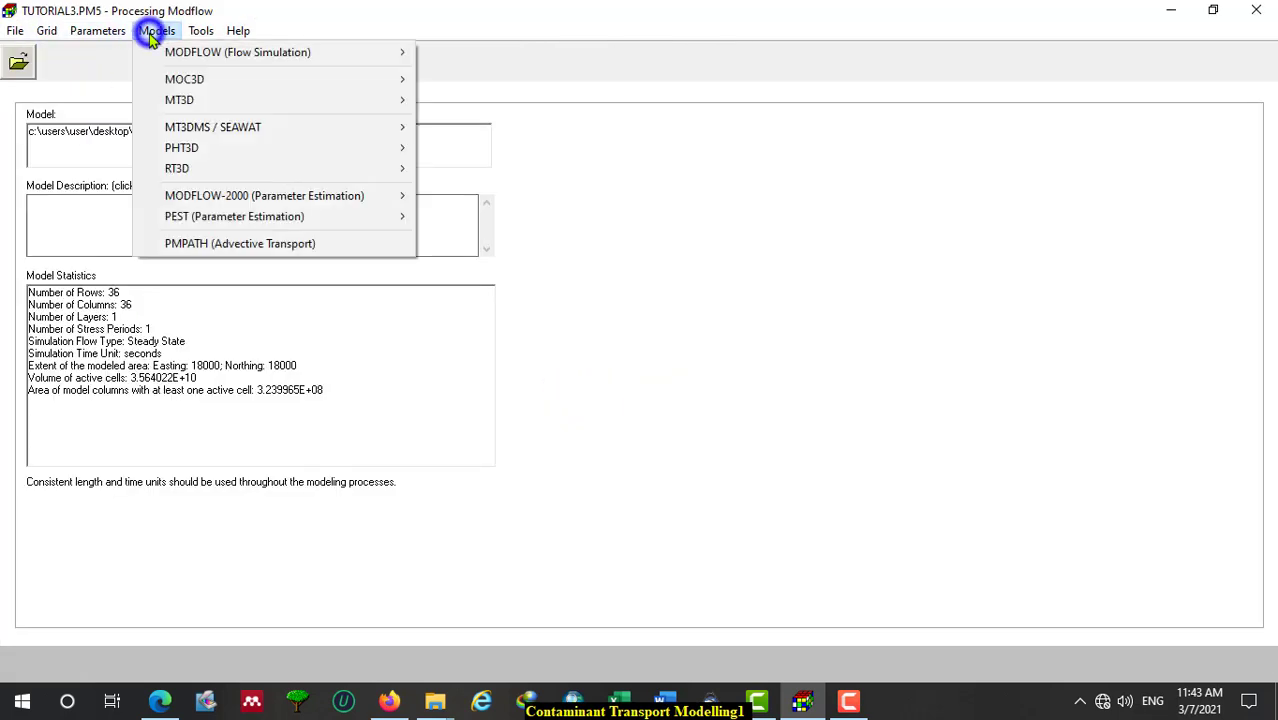
mouse_move(208, 126)
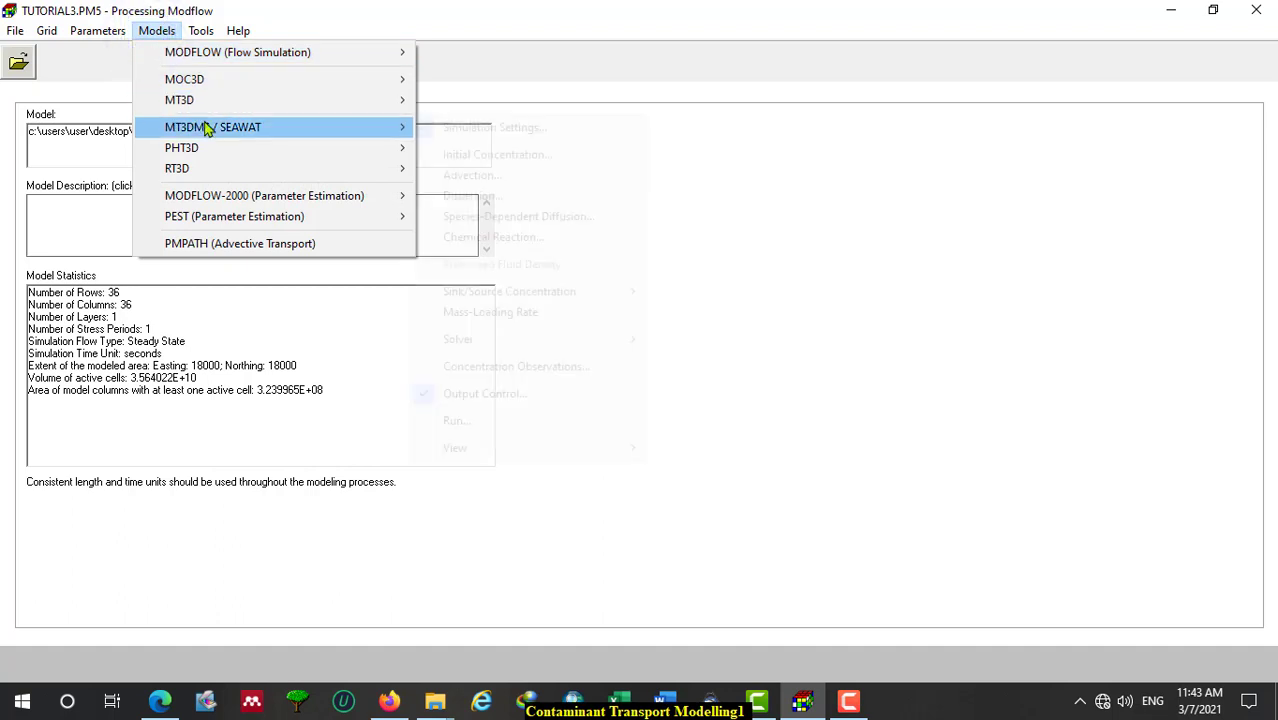
left_click(515, 160)
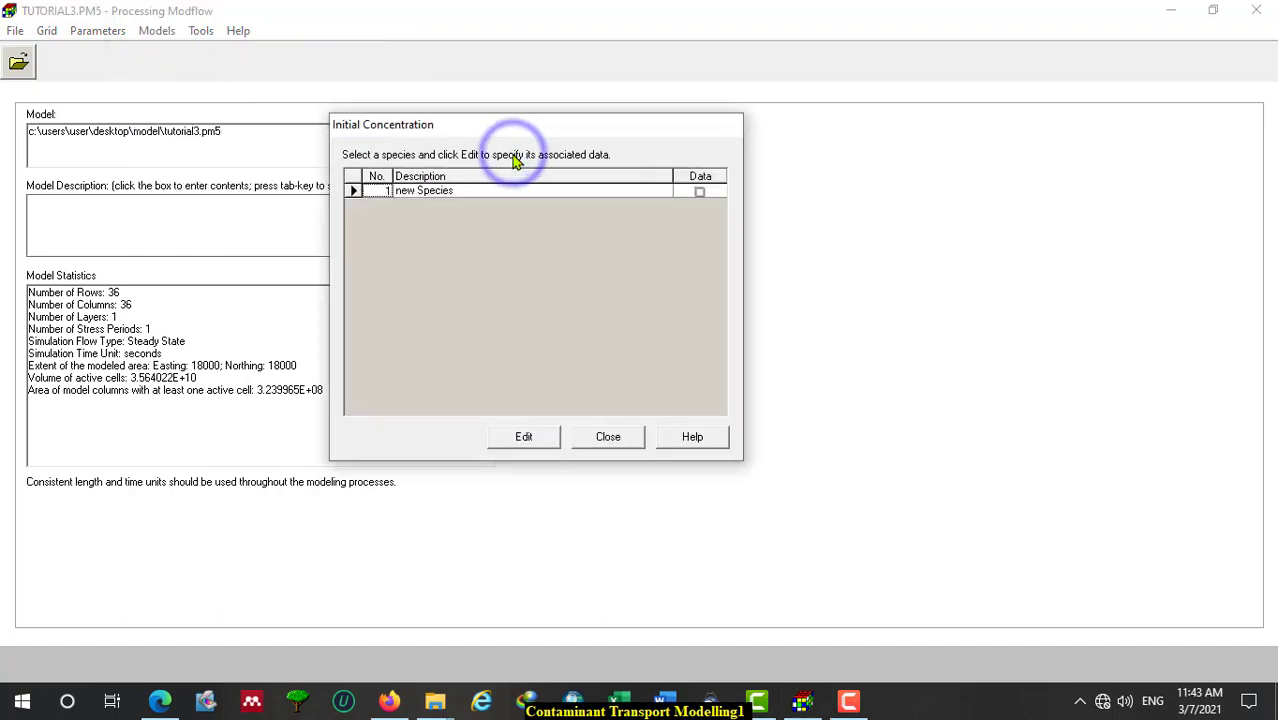
left_click(525, 438)
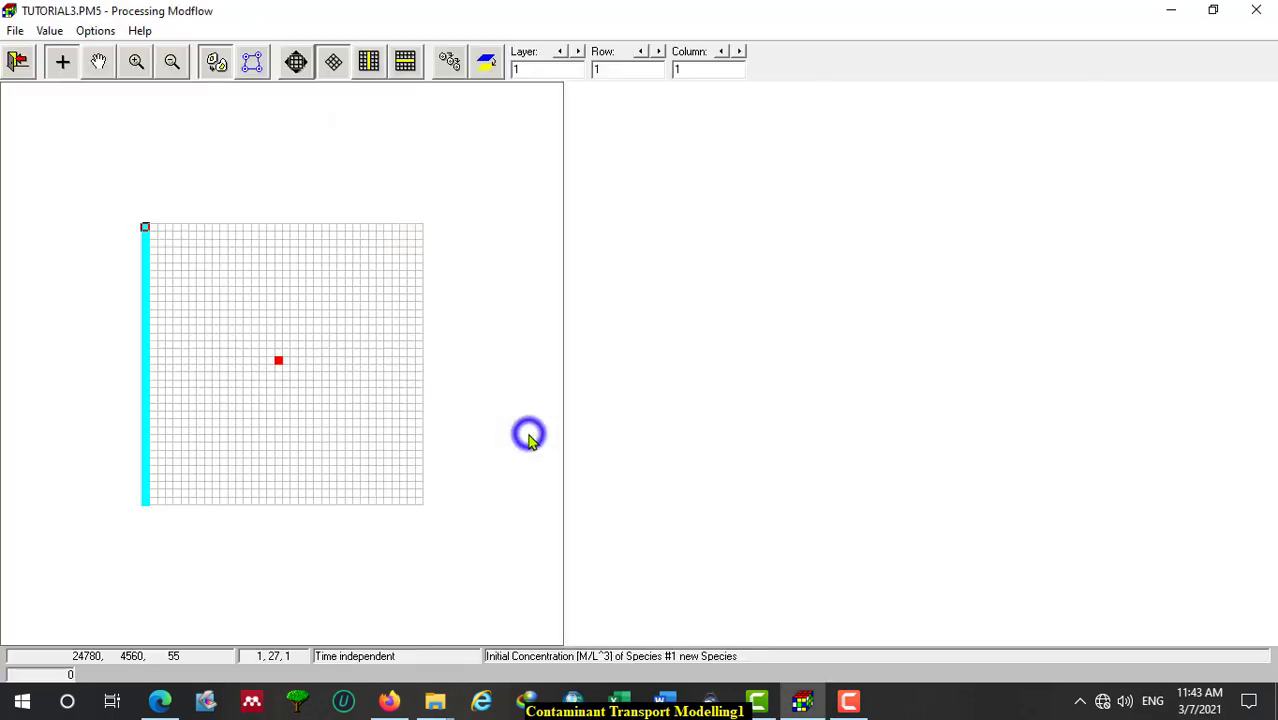
left_click(200, 323)
left_click(269, 304)
left_click(323, 299)
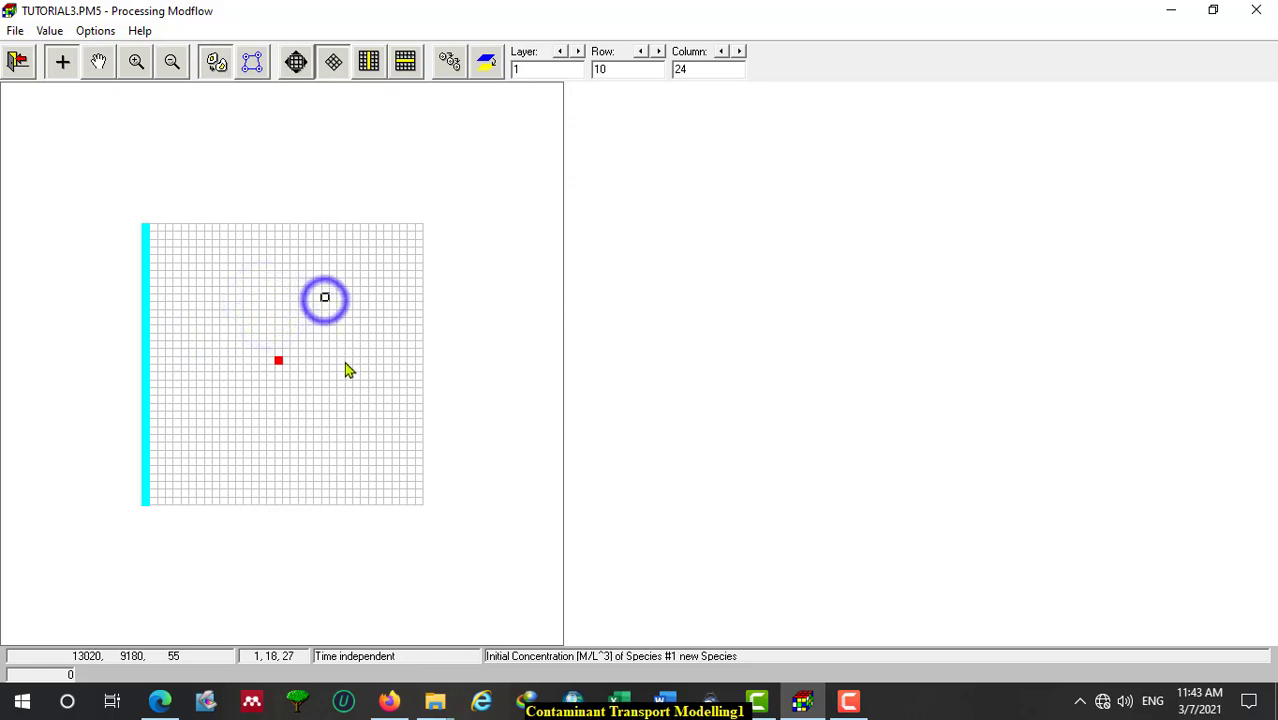
left_click(345, 361)
left_click(326, 425)
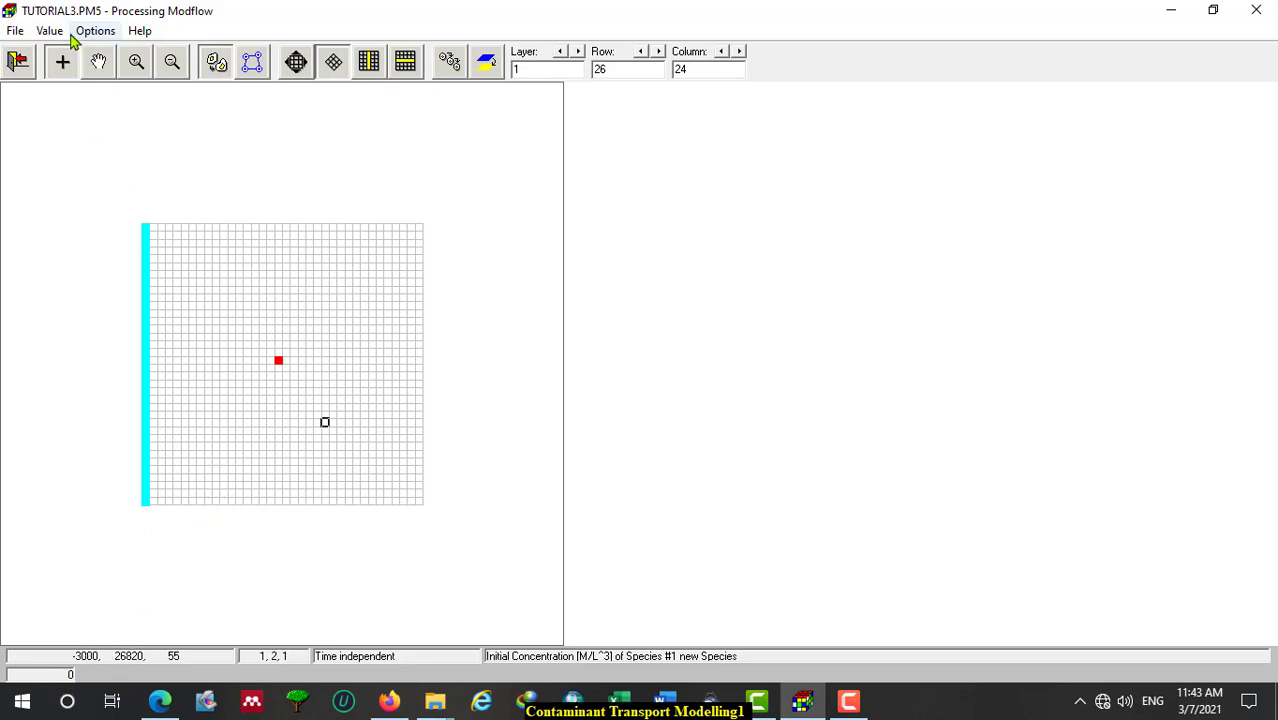
left_click(18, 65)
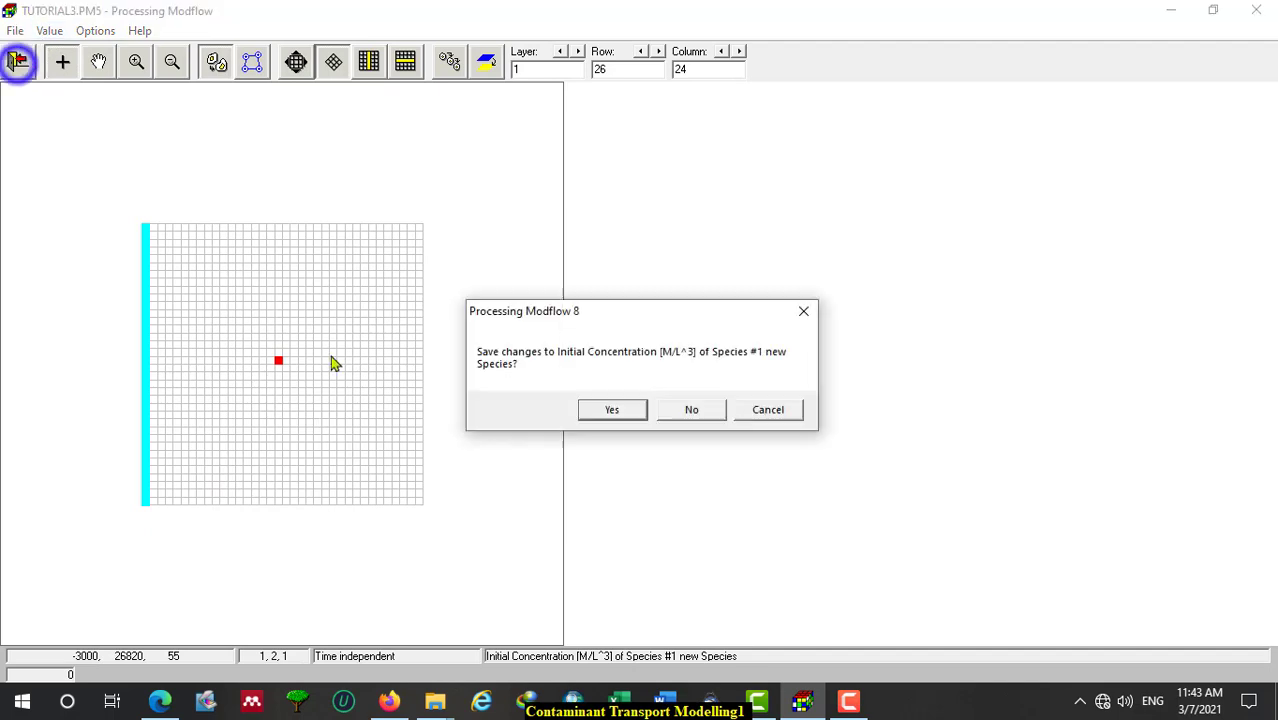
left_click(608, 409)
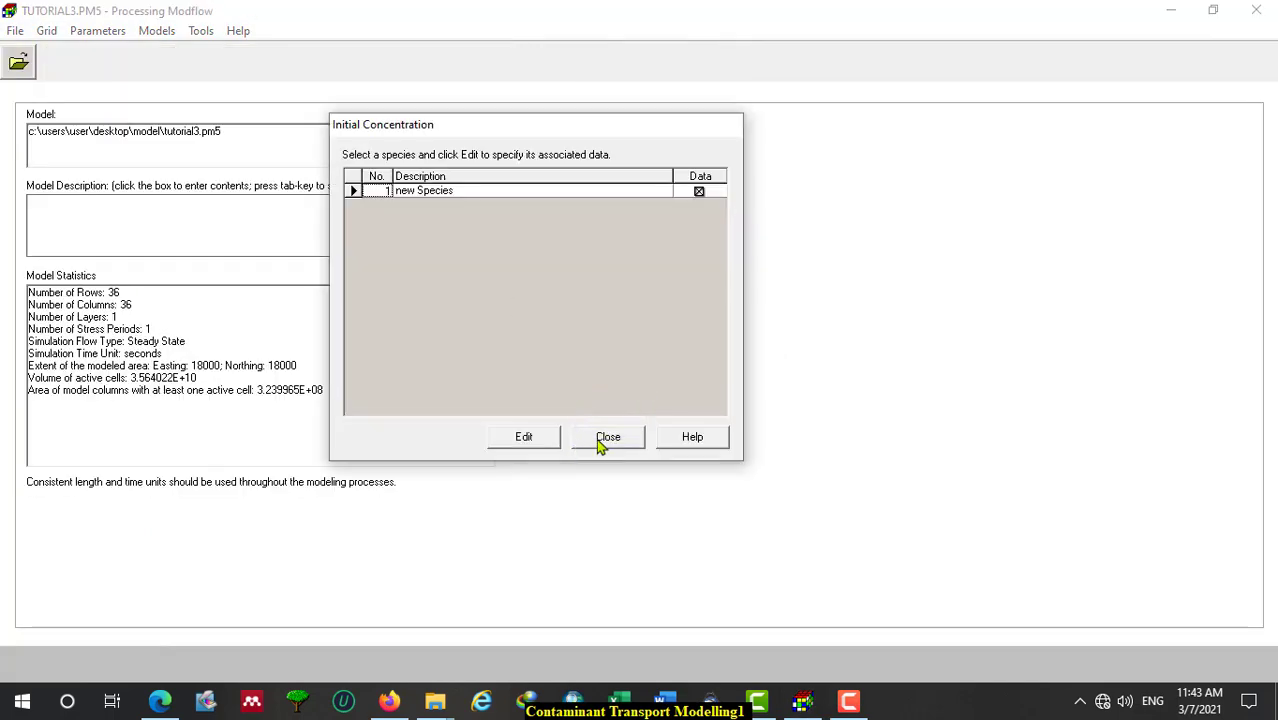
left_click(602, 440)
Open the MT3DMS/SEAWAT Advection package and accept its default settings.
left_click(156, 30)
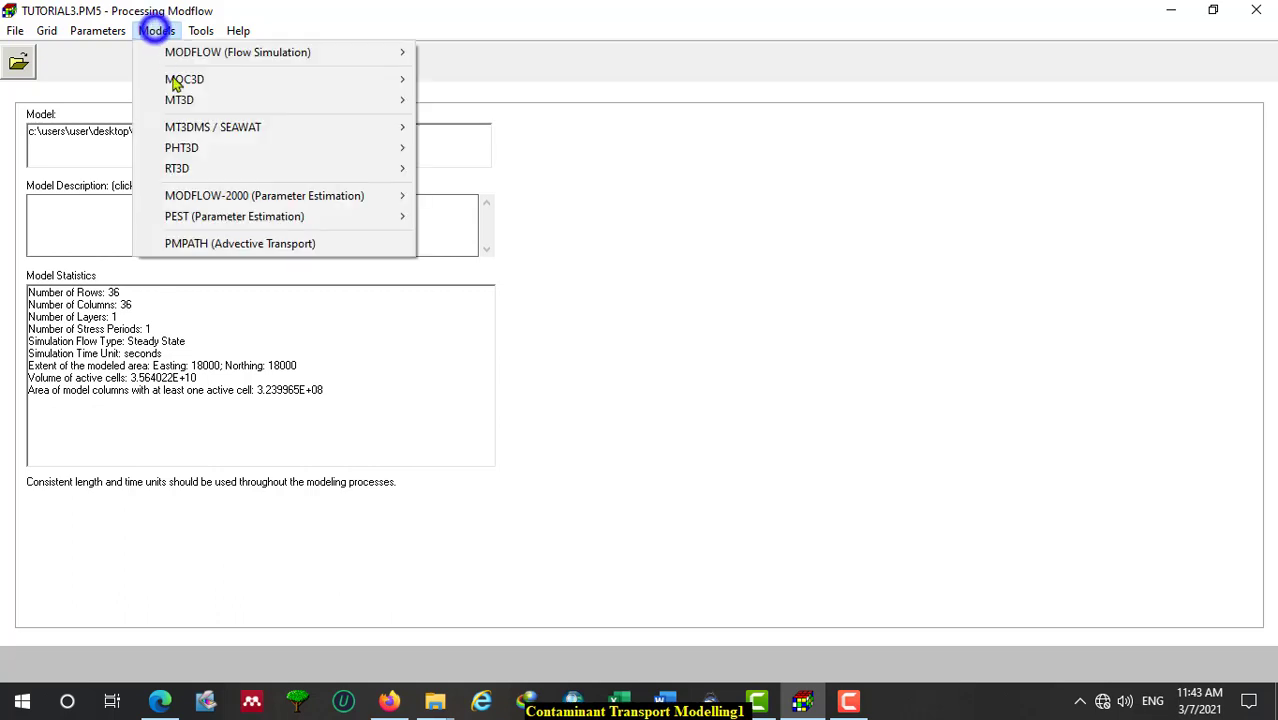
mouse_move(211, 129)
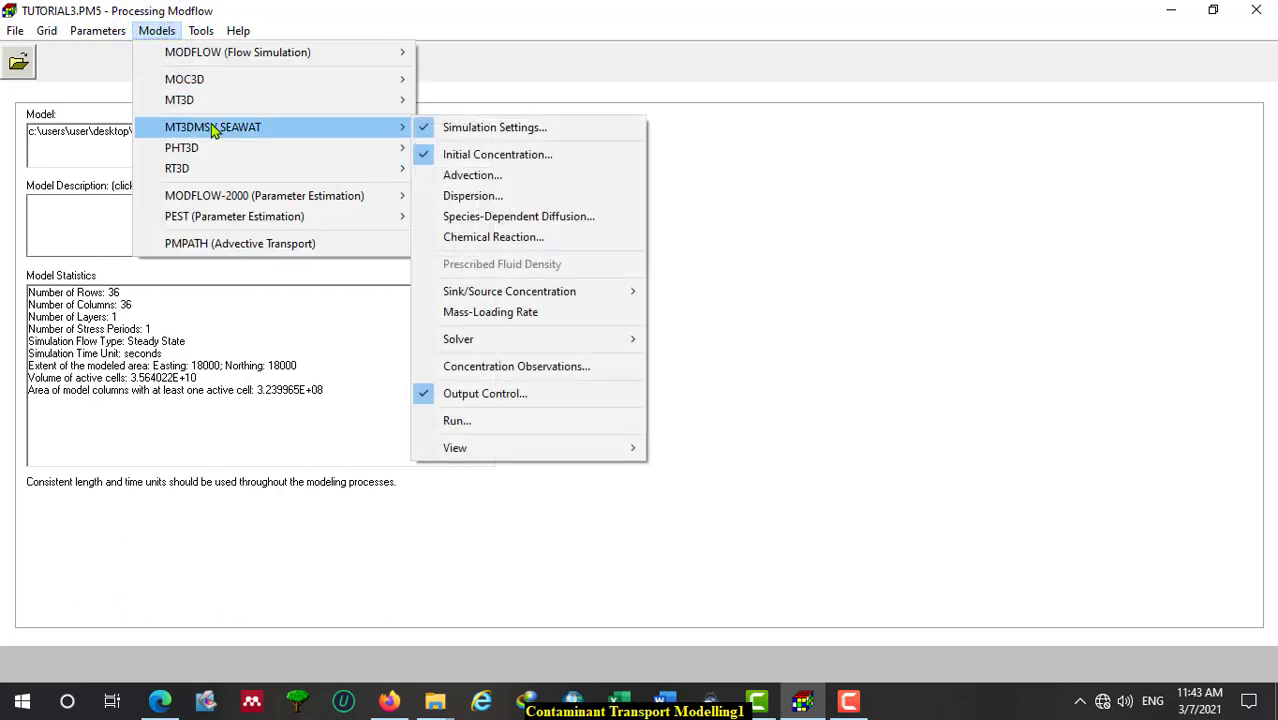
left_click(501, 176)
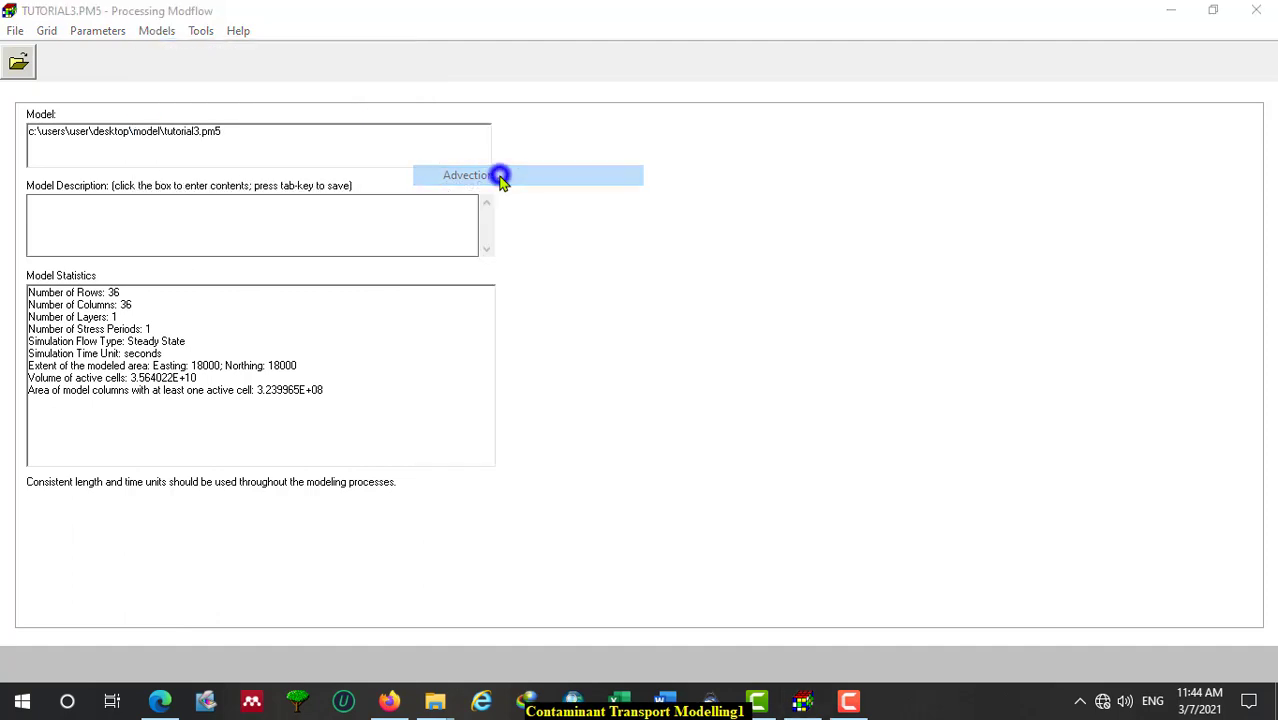
left_click(556, 452)
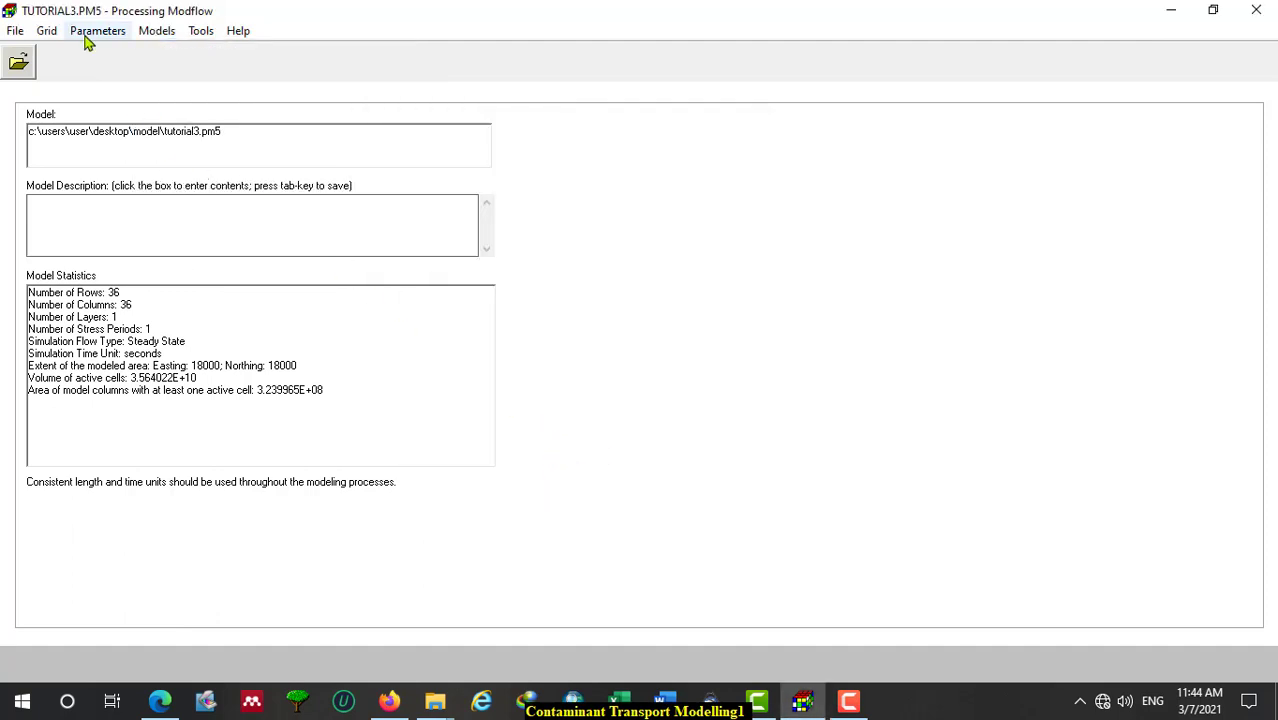
Accept TRPT 0.1, TRPV 0.1 and DMCOEF 0 for layer 1 in the MT3DMS Dispersion package.
left_click(156, 31)
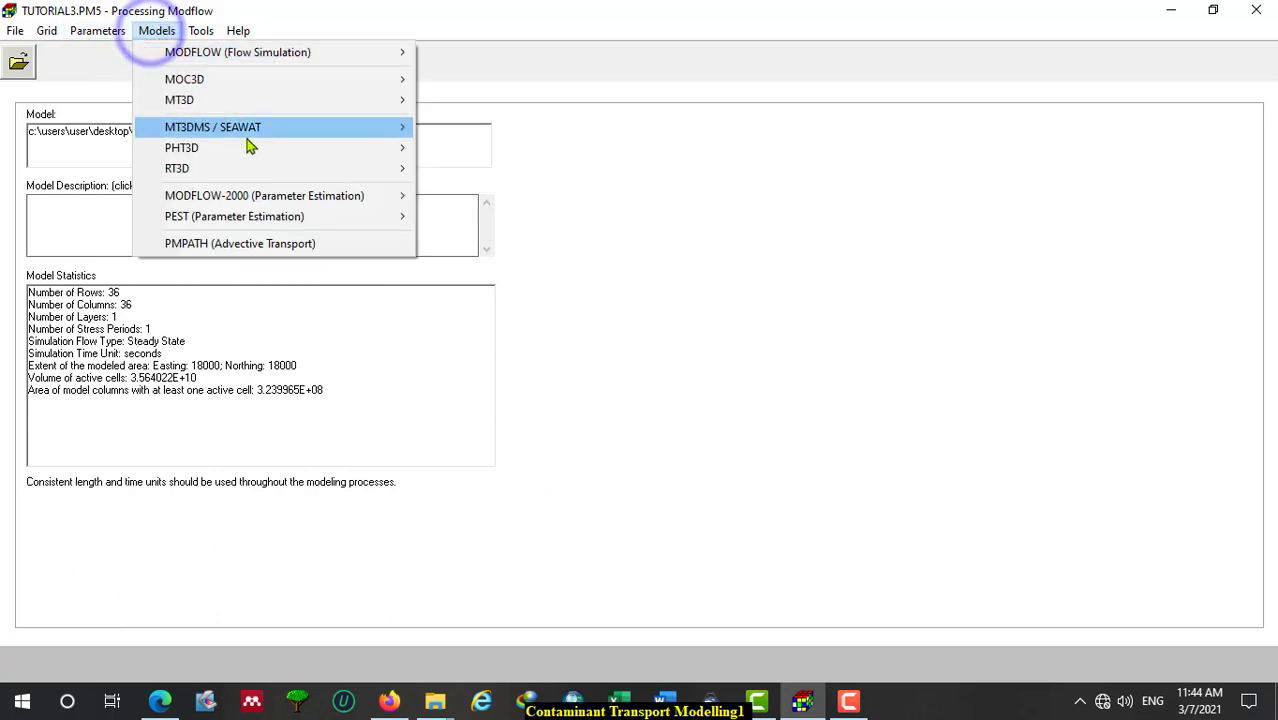
mouse_move(268, 134)
left_click(495, 197)
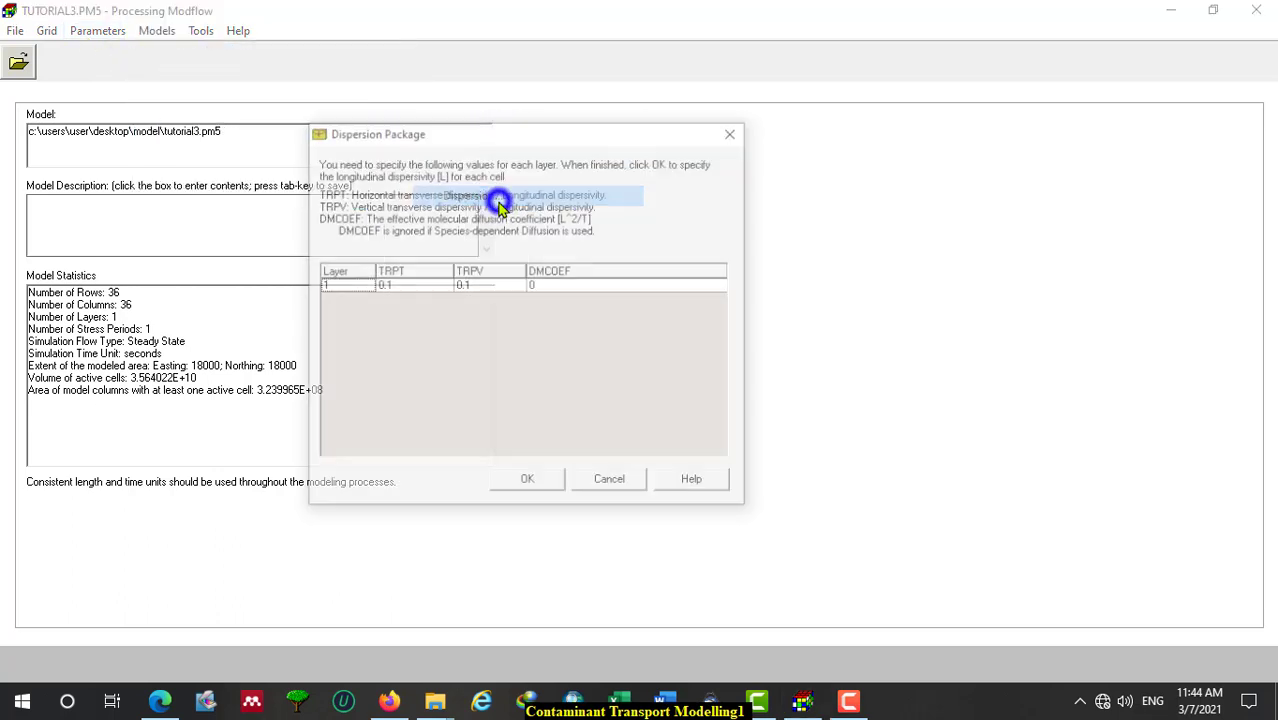
left_click(528, 483)
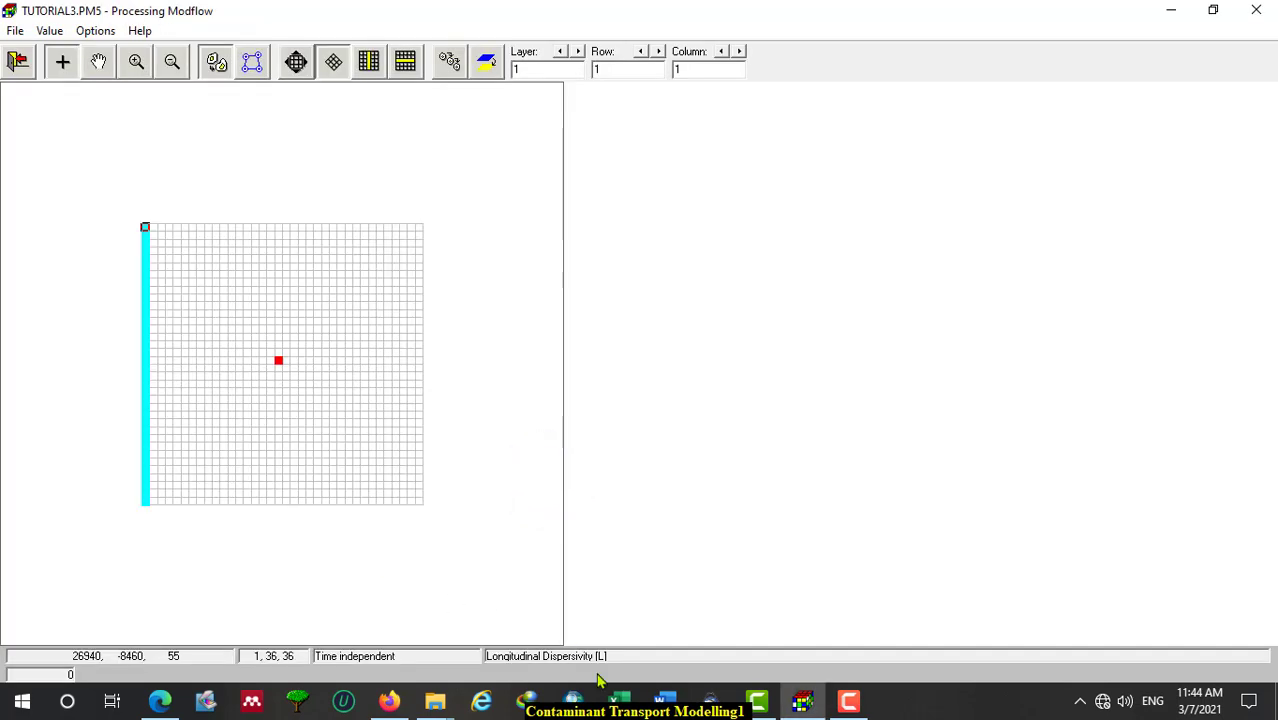
Check the longitudinal dispersivity in the Word problem document and reset it to 10 for all cells of the current layer.
left_click(664, 700)
scroll(727, 418, "up", 5)
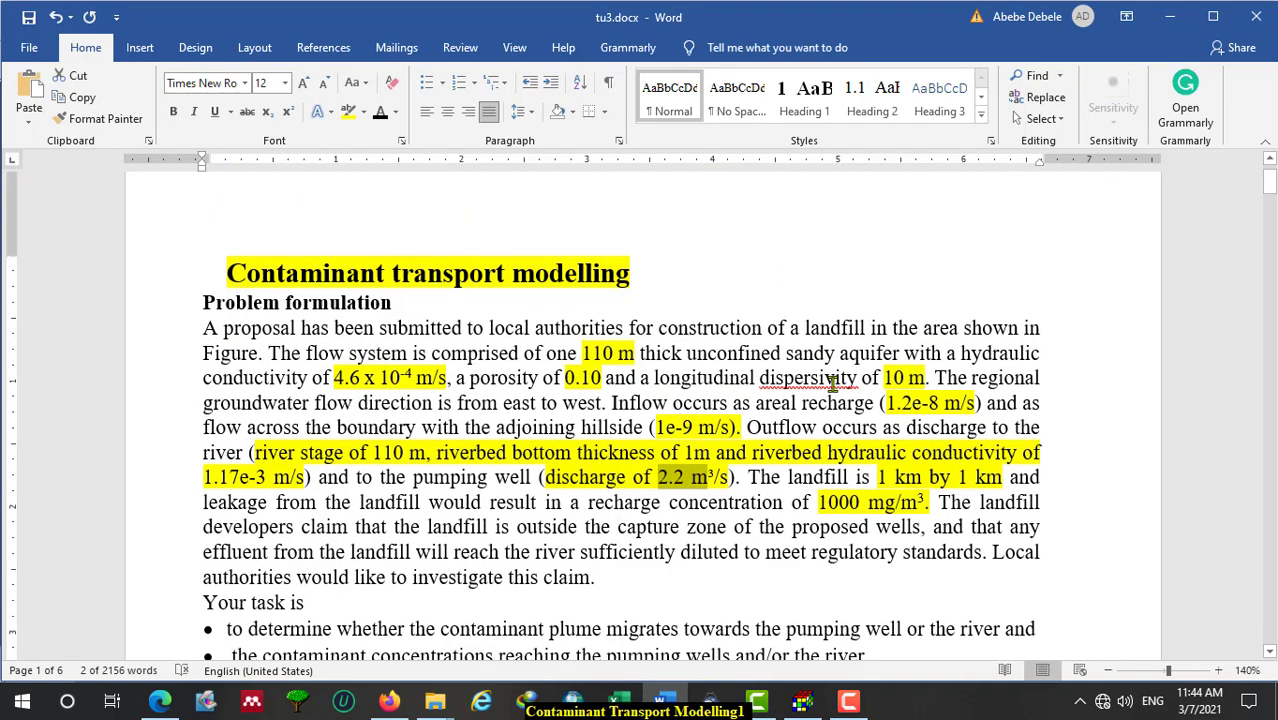
left_click(803, 701)
left_click(58, 31)
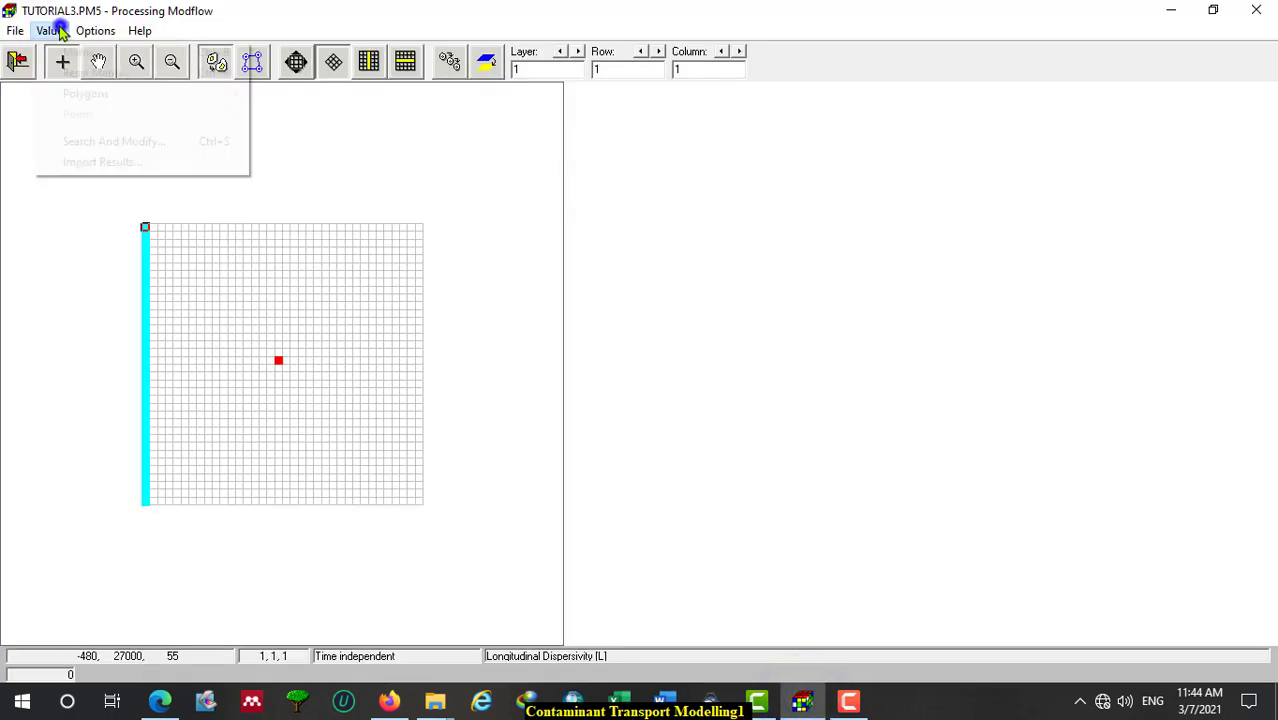
left_click(98, 75)
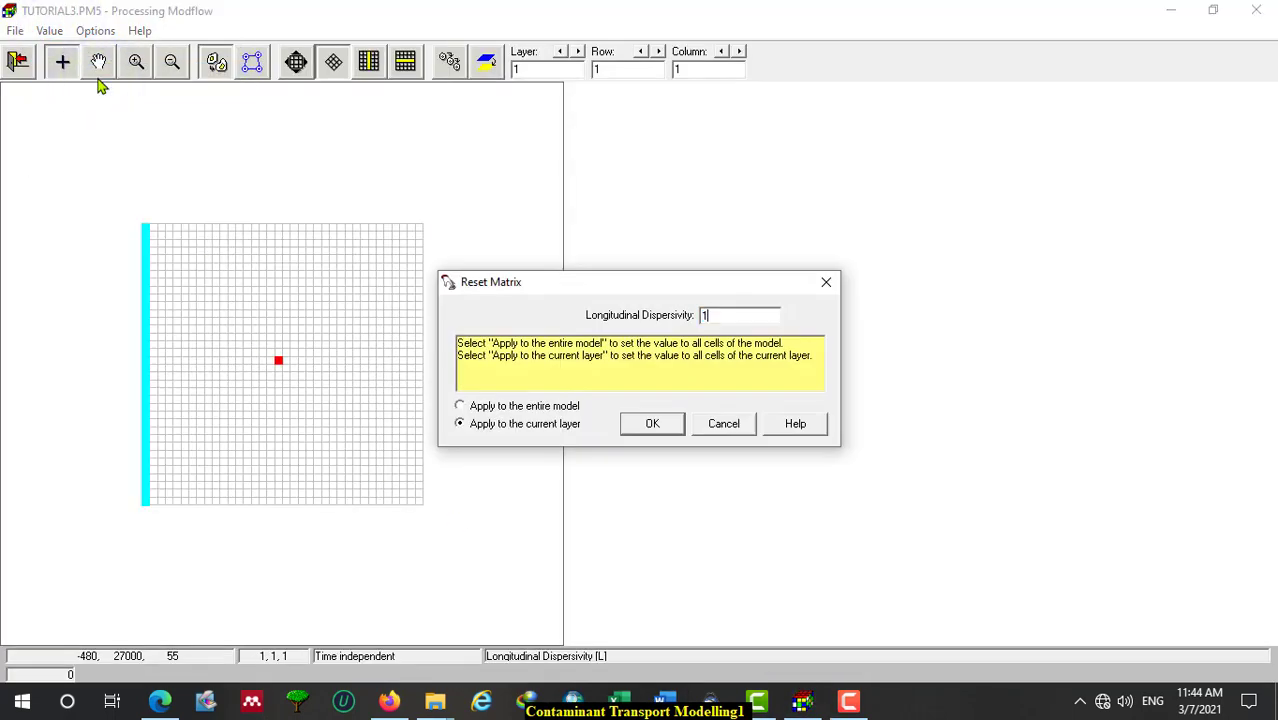
key("Return")
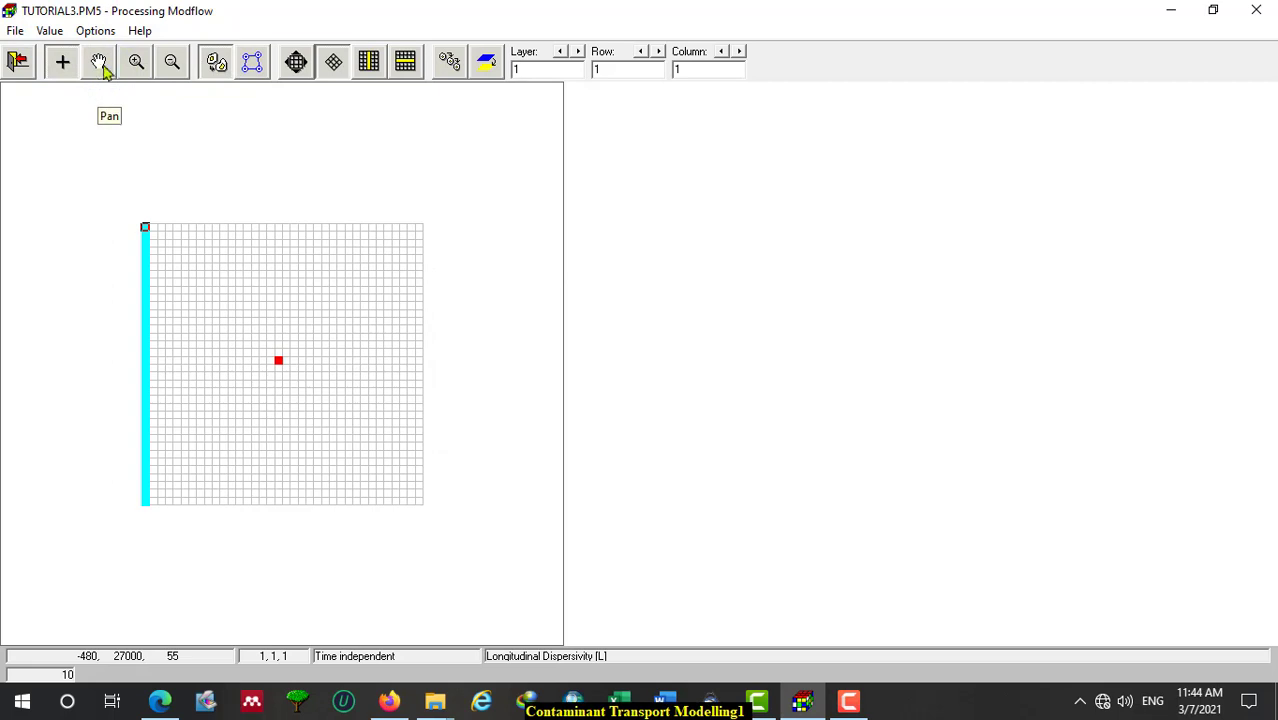
Save the longitudinal dispersivity changes and open the MT3DMS/SEAWAT recharge concentration data of species 1 for editing.
left_click(18, 62)
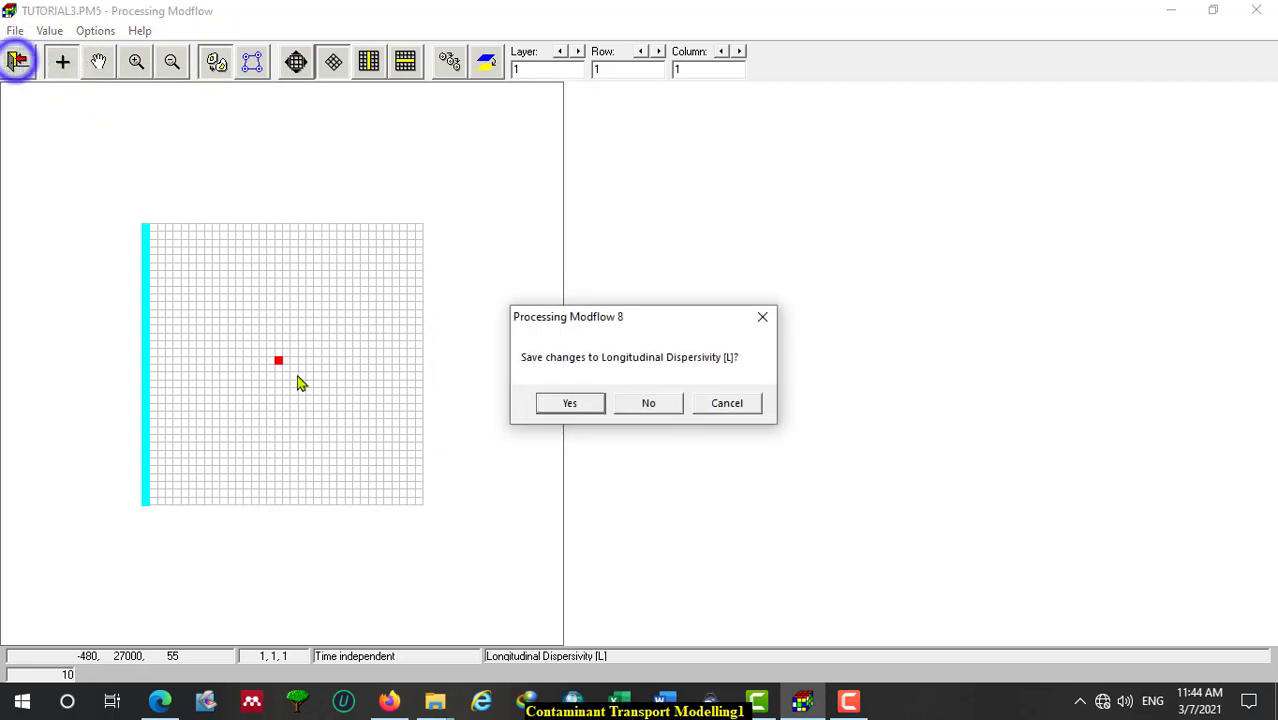
left_click(568, 403)
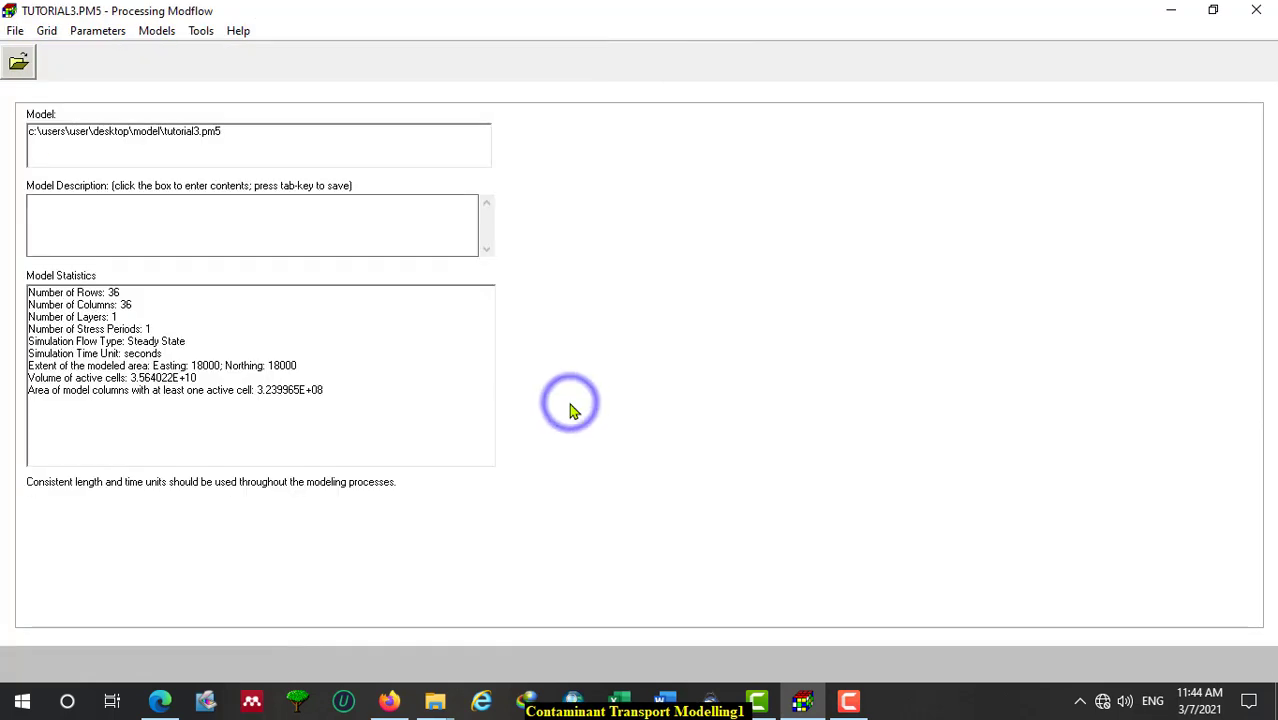
left_click(152, 29)
mouse_move(250, 127)
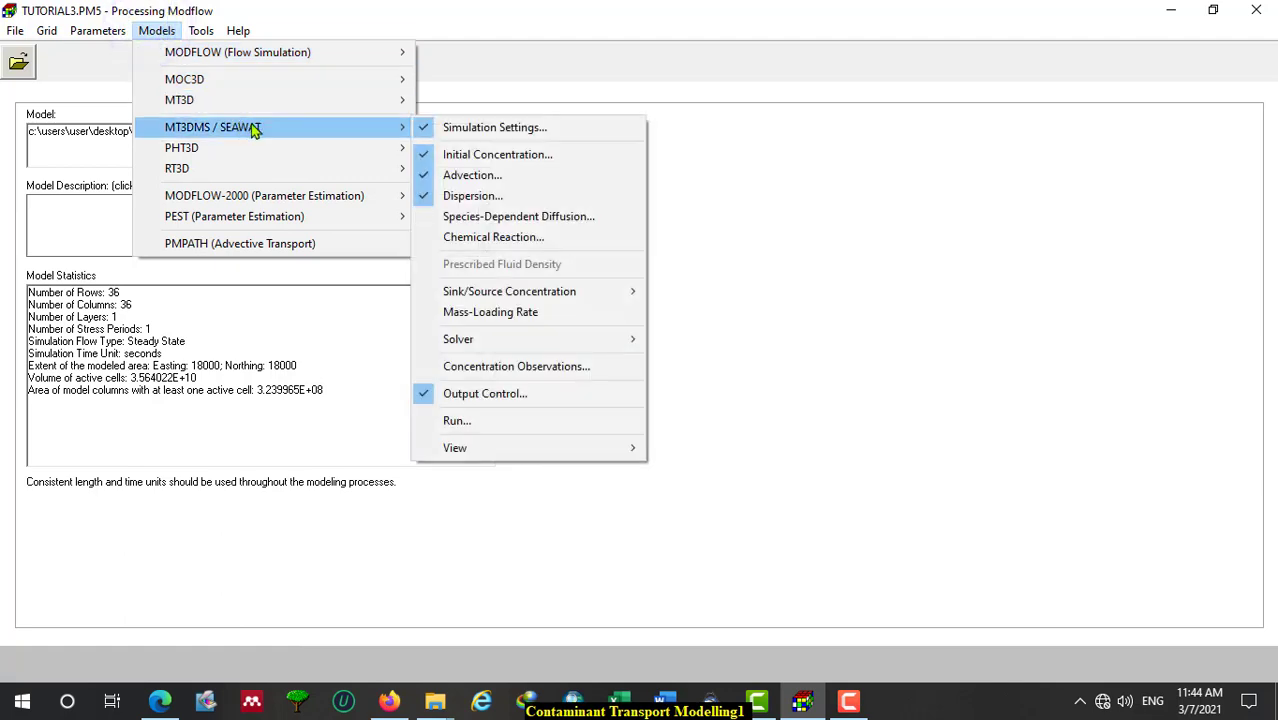
mouse_move(580, 298)
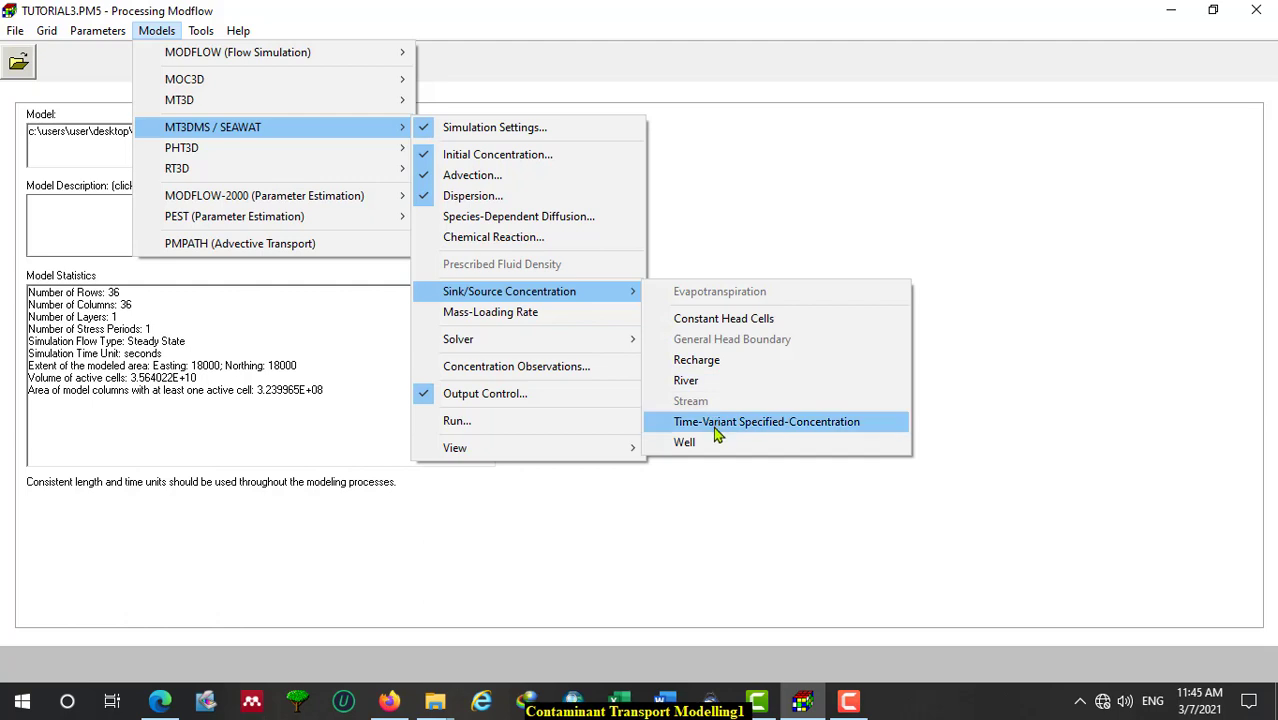
left_click(700, 362)
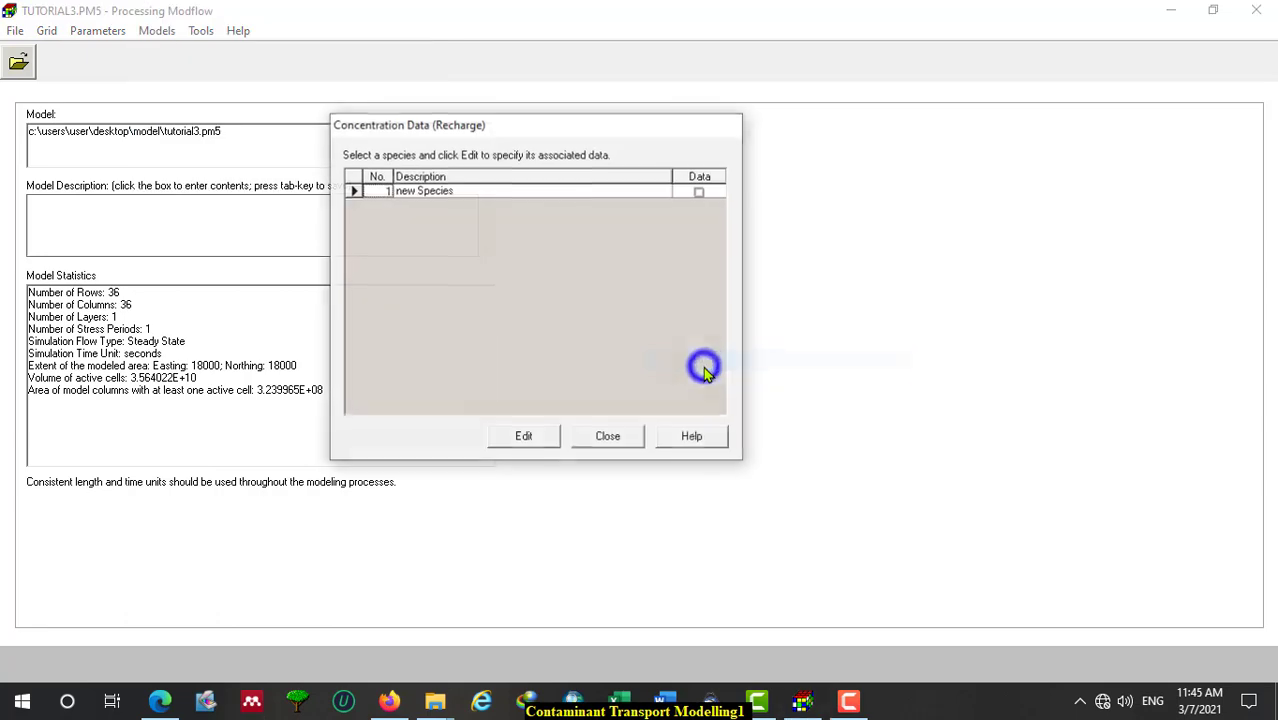
left_click(524, 437)
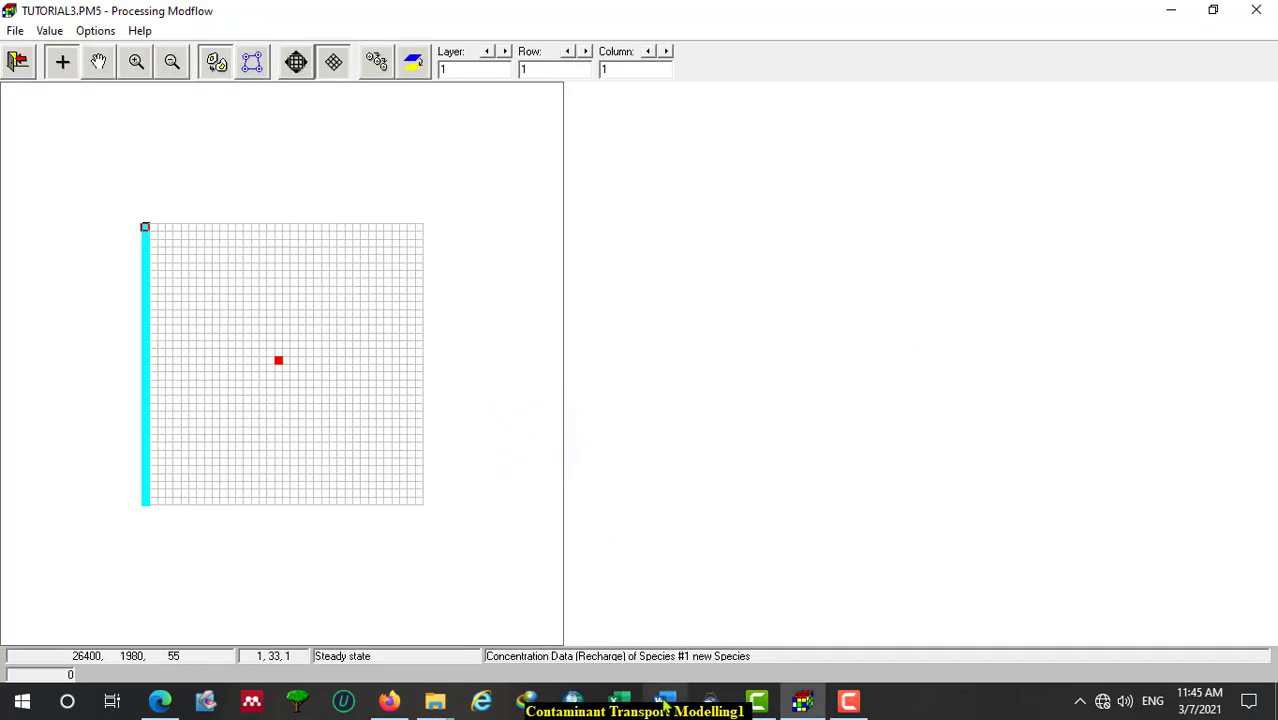
Check the landfill's recharge concentration in the Word problem document and set it to 1000 for the cell at row 2, column 35.
left_click(666, 703)
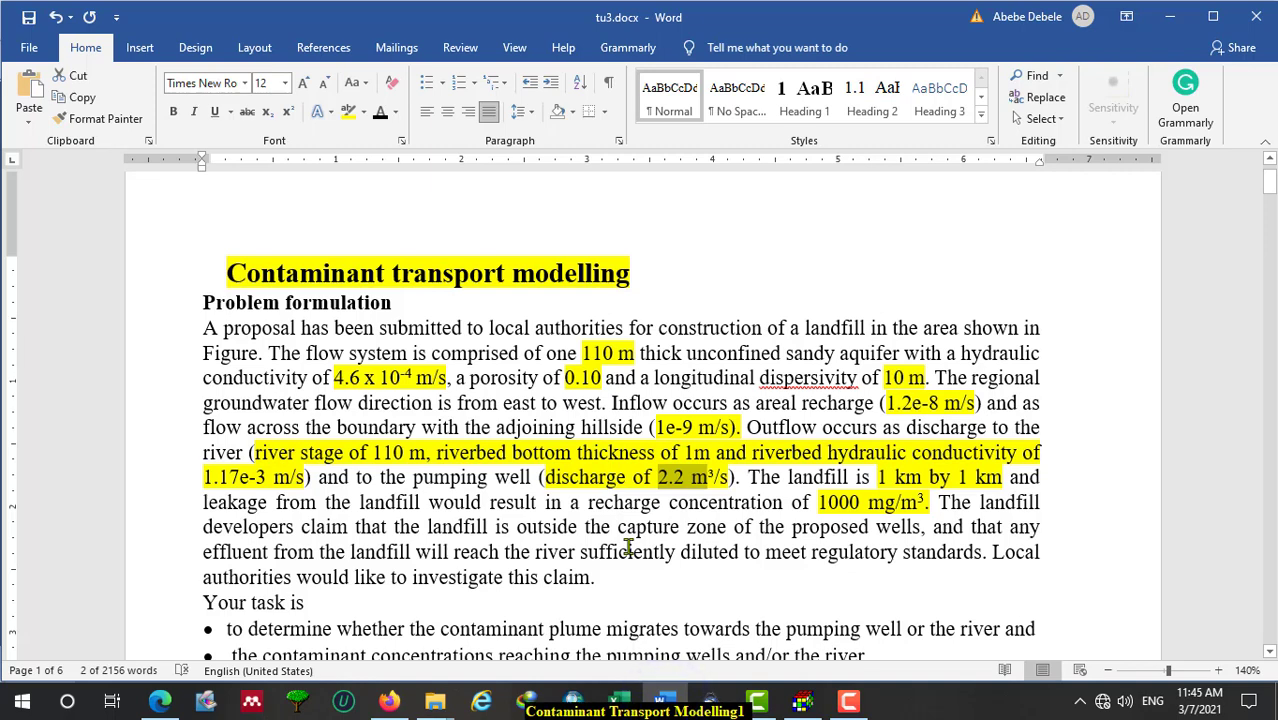
scroll(538, 331, "down", 3)
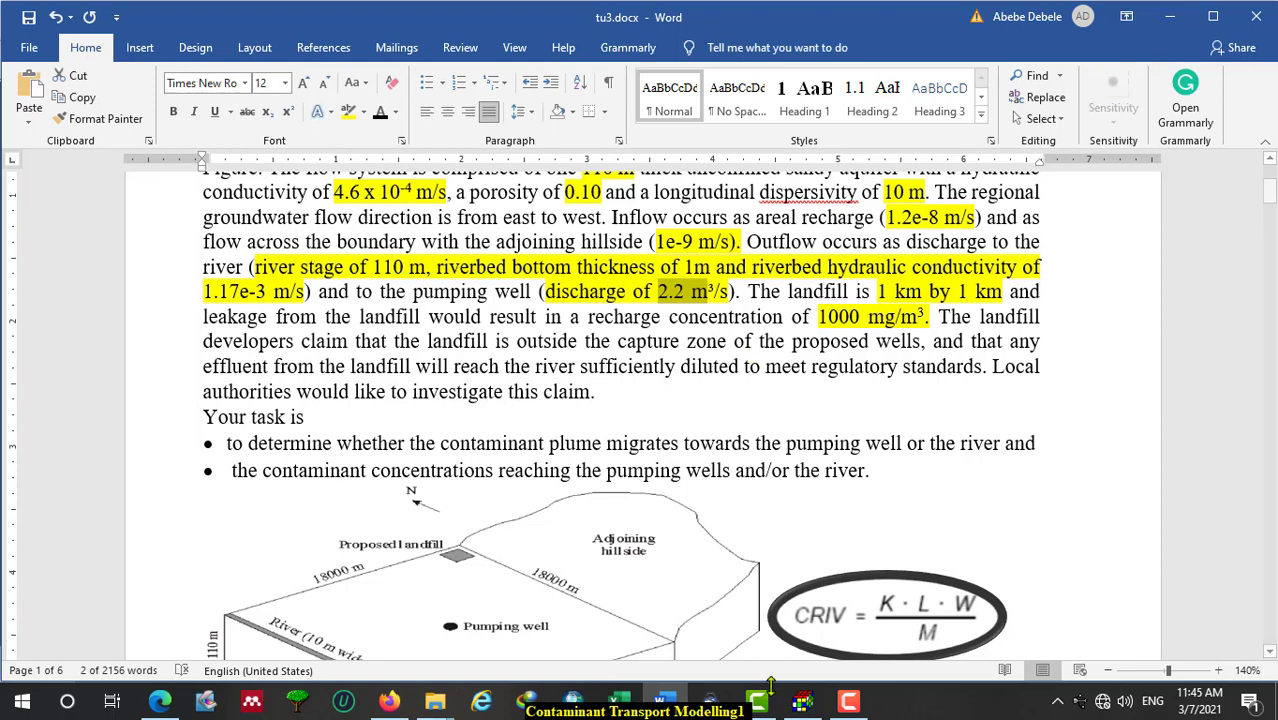
left_click(803, 702)
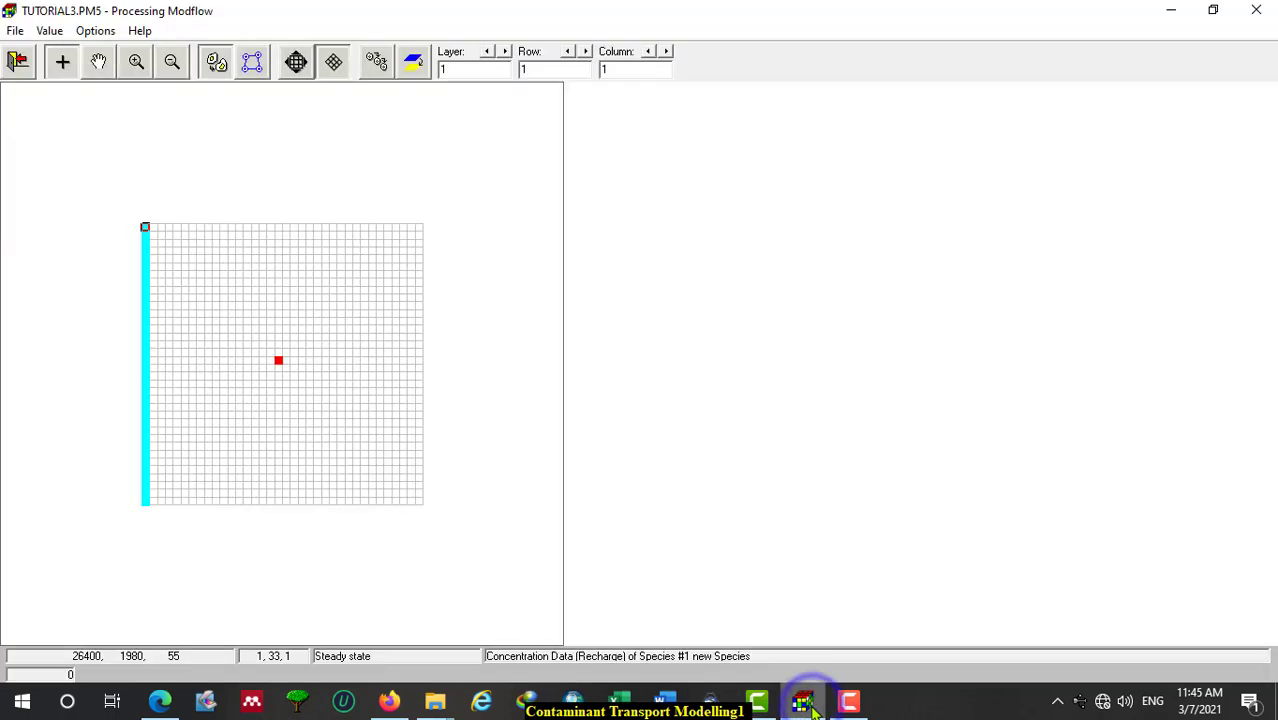
left_click(409, 236)
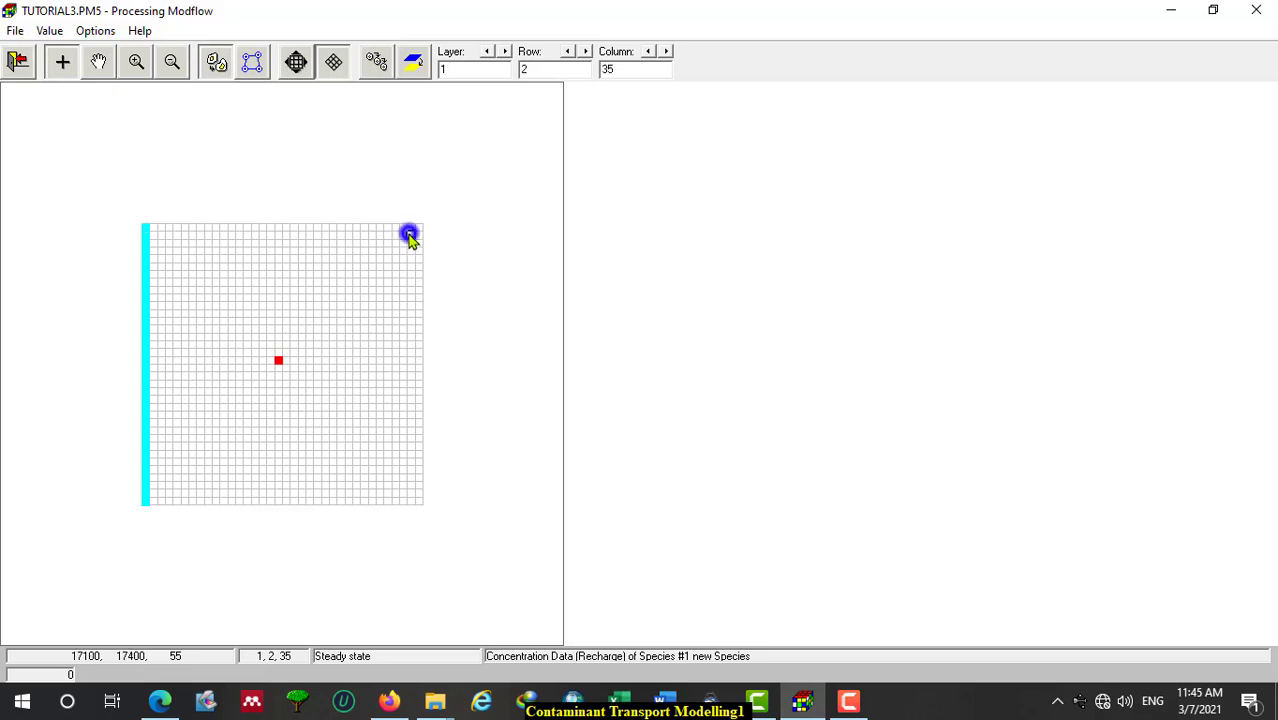
left_click(410, 238)
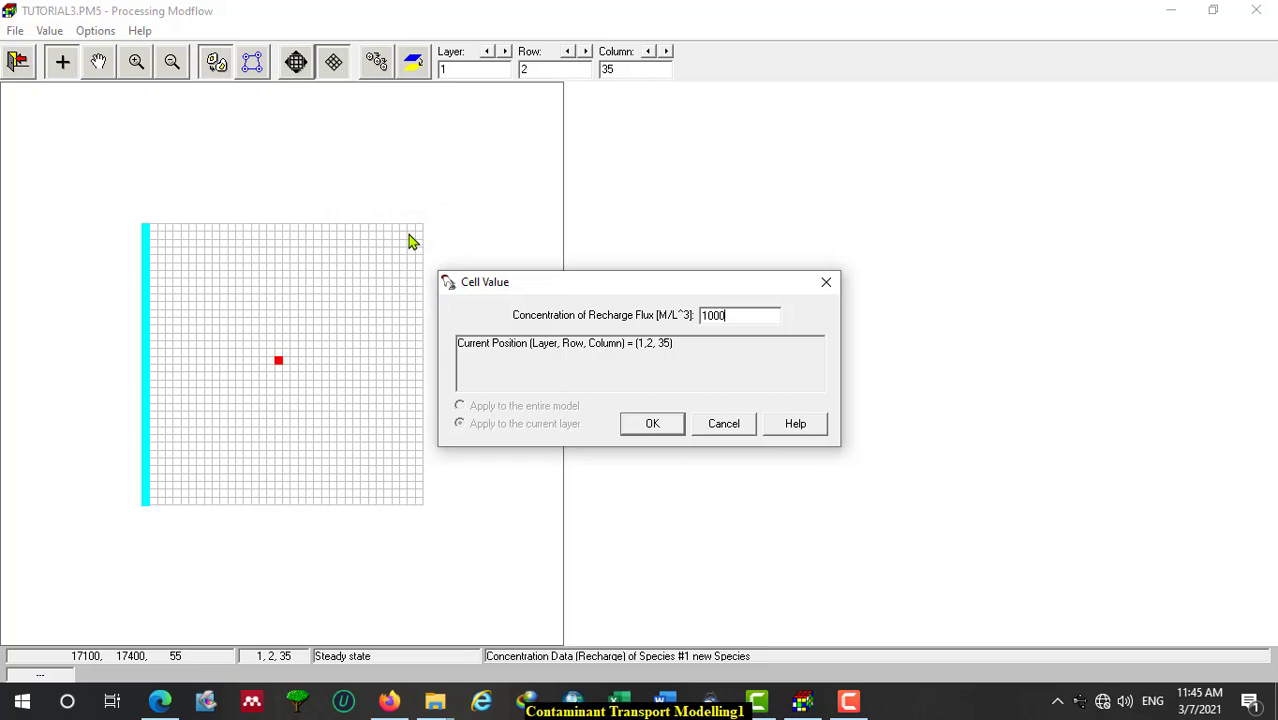
left_click(655, 424)
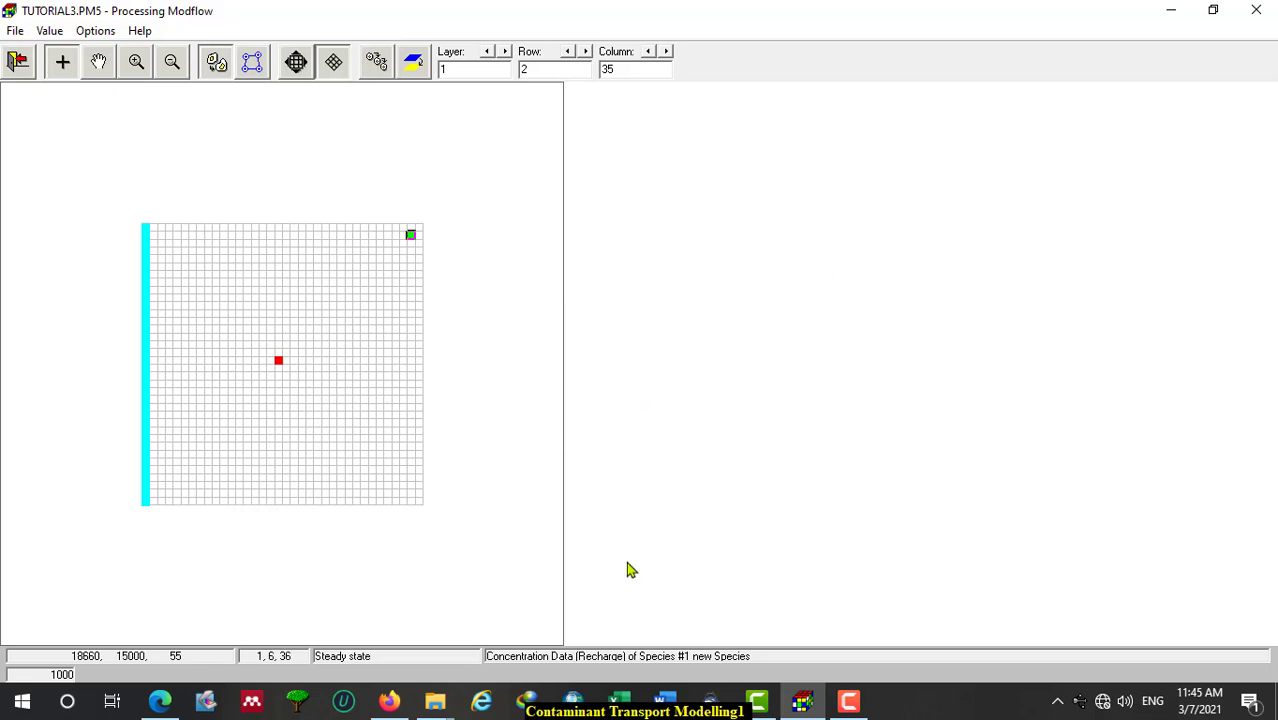
Recheck the landfill data in Word and copy the 1000 recharge concentration to cells (row 2, column 34), (3, 34) and (3, 35).
left_click(663, 702)
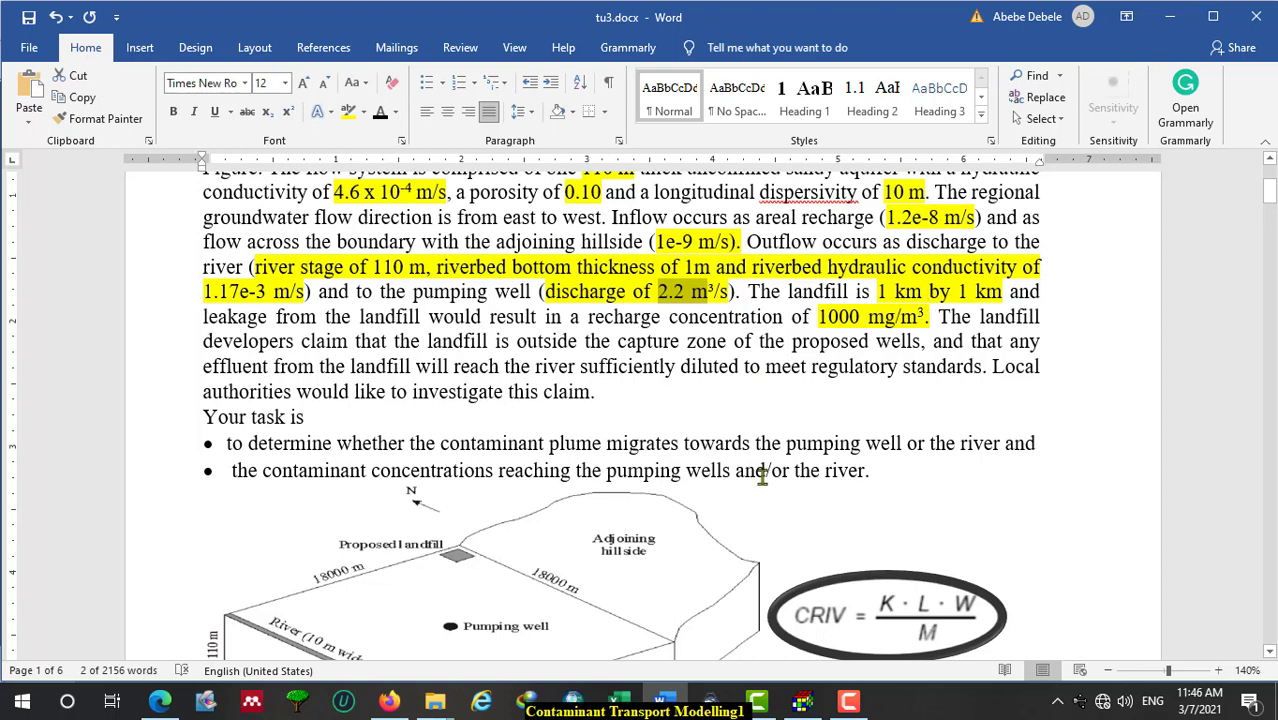
left_click(802, 700)
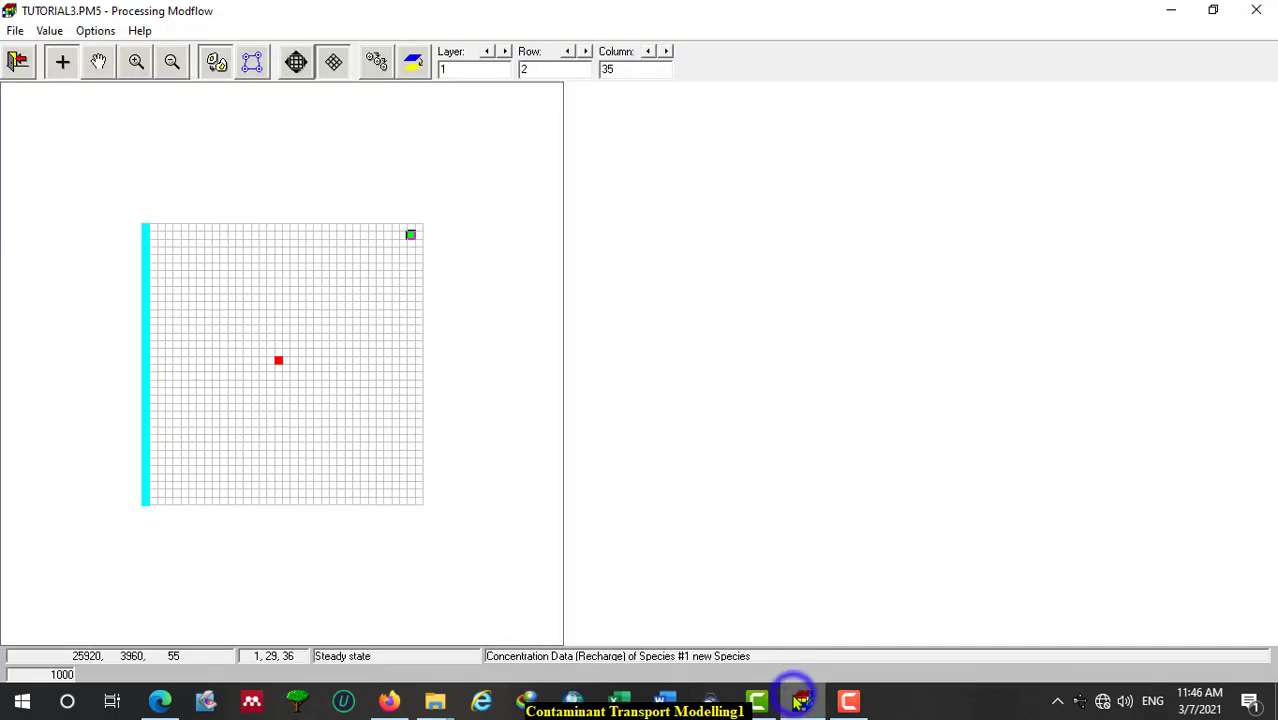
left_click(377, 63)
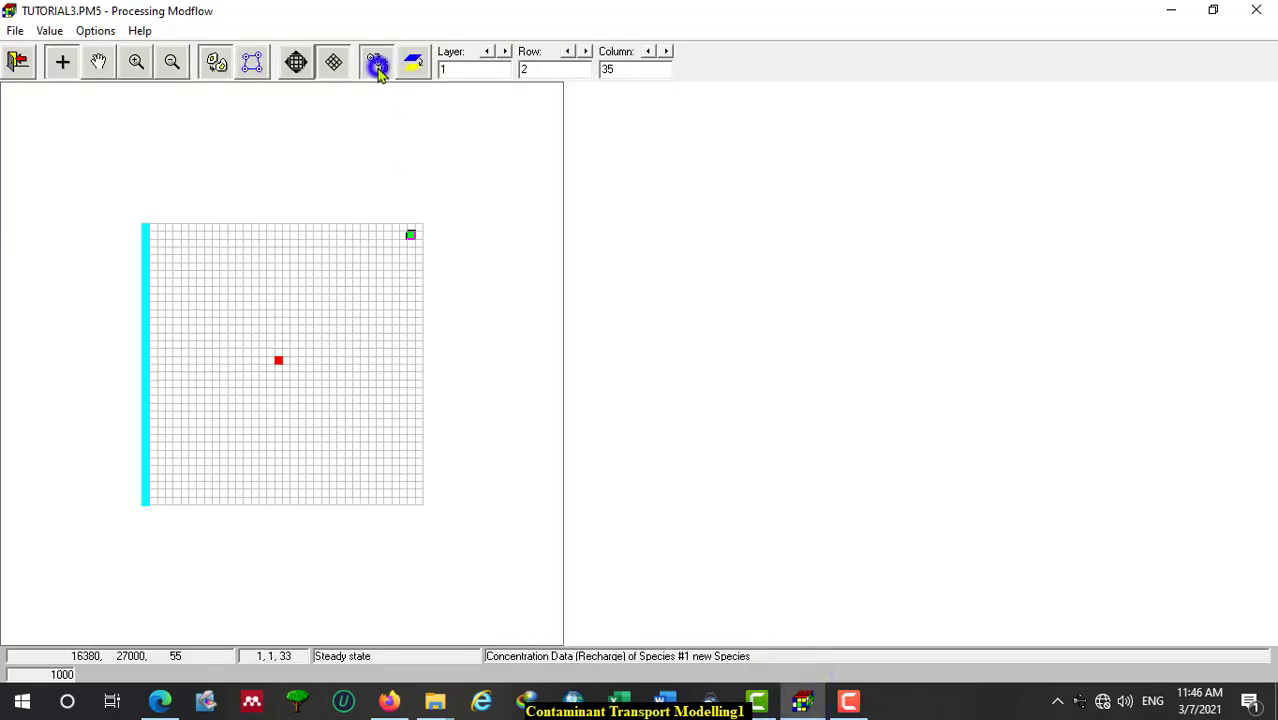
left_click(404, 238)
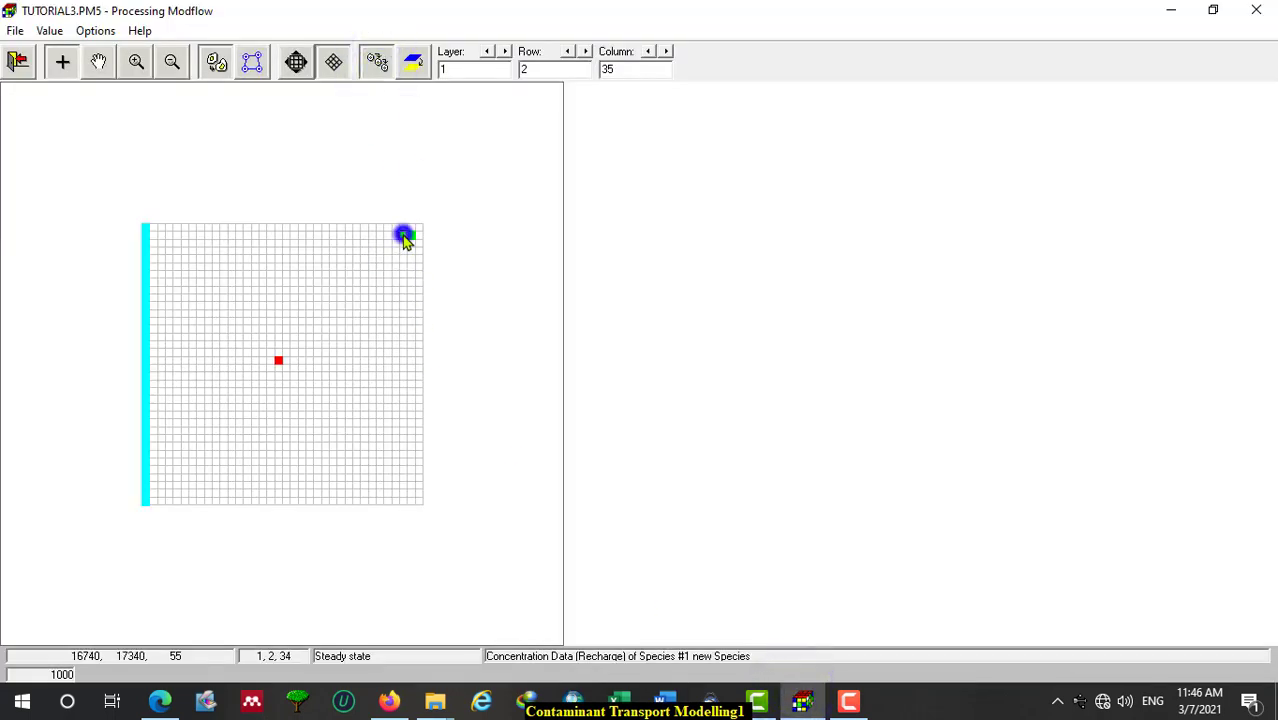
left_click(403, 242)
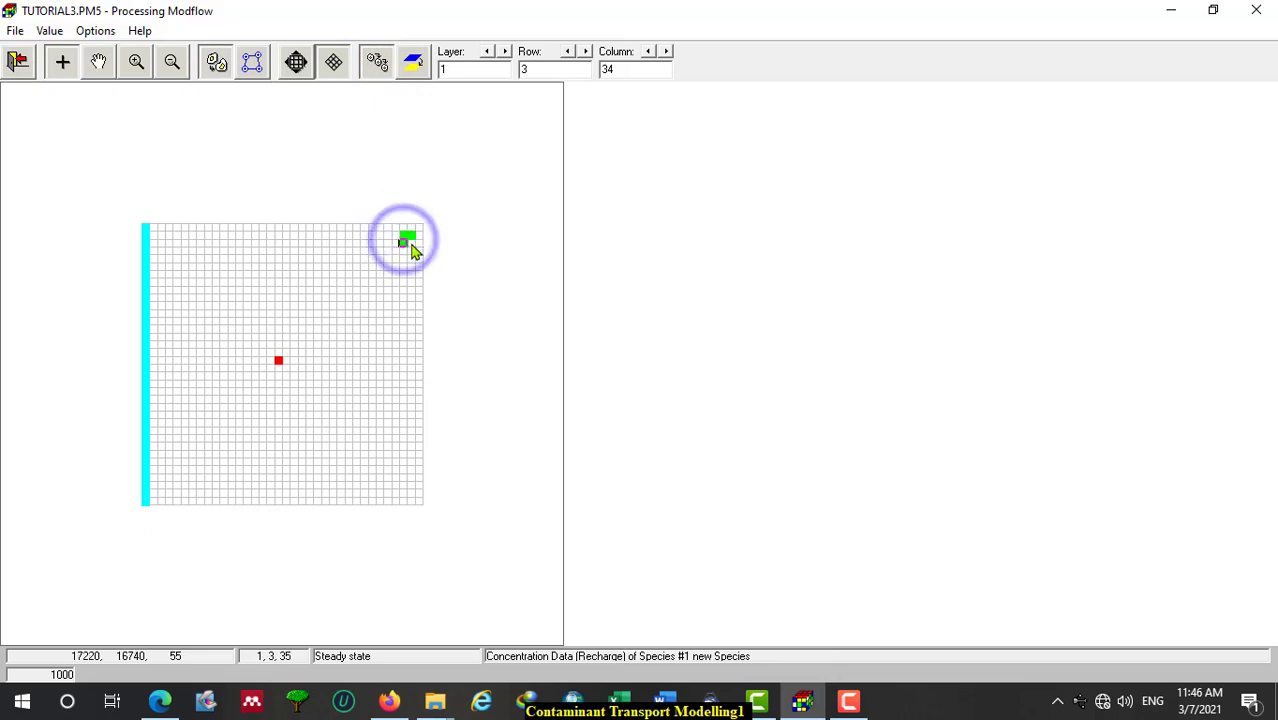
left_click(410, 243)
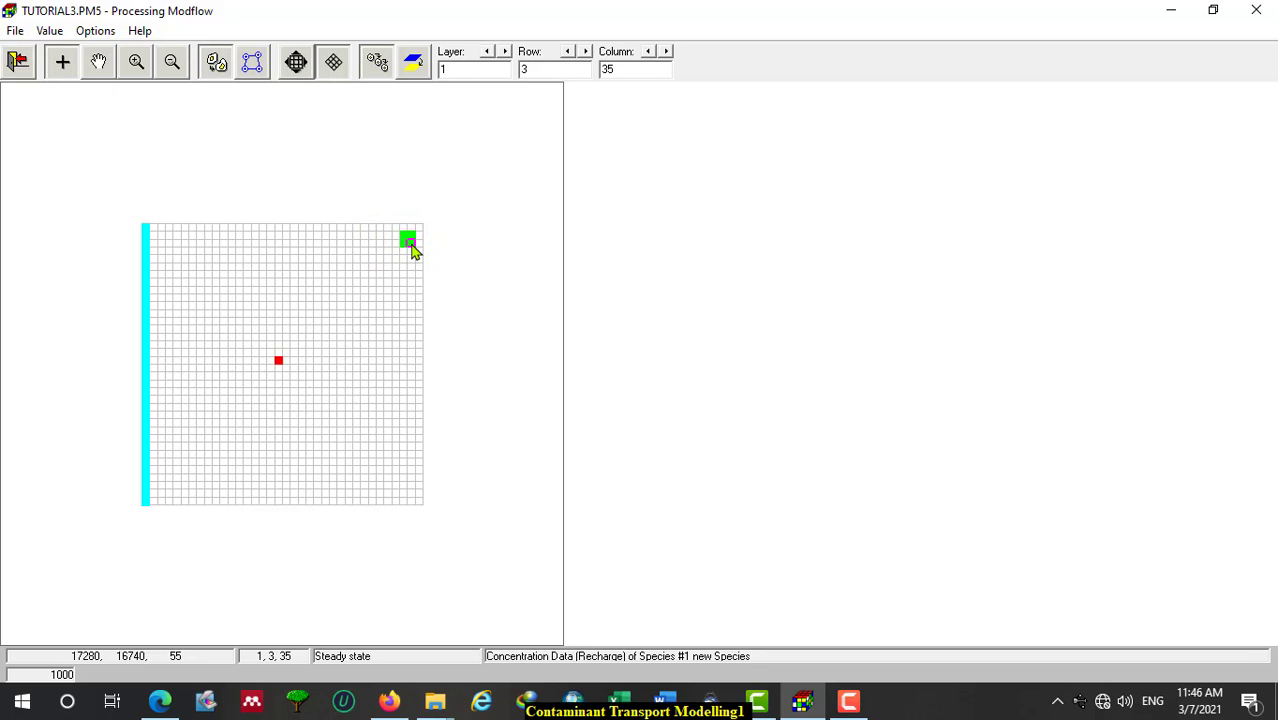
Save the recharge concentration data of species 1 and close the species list.
left_click(17, 61)
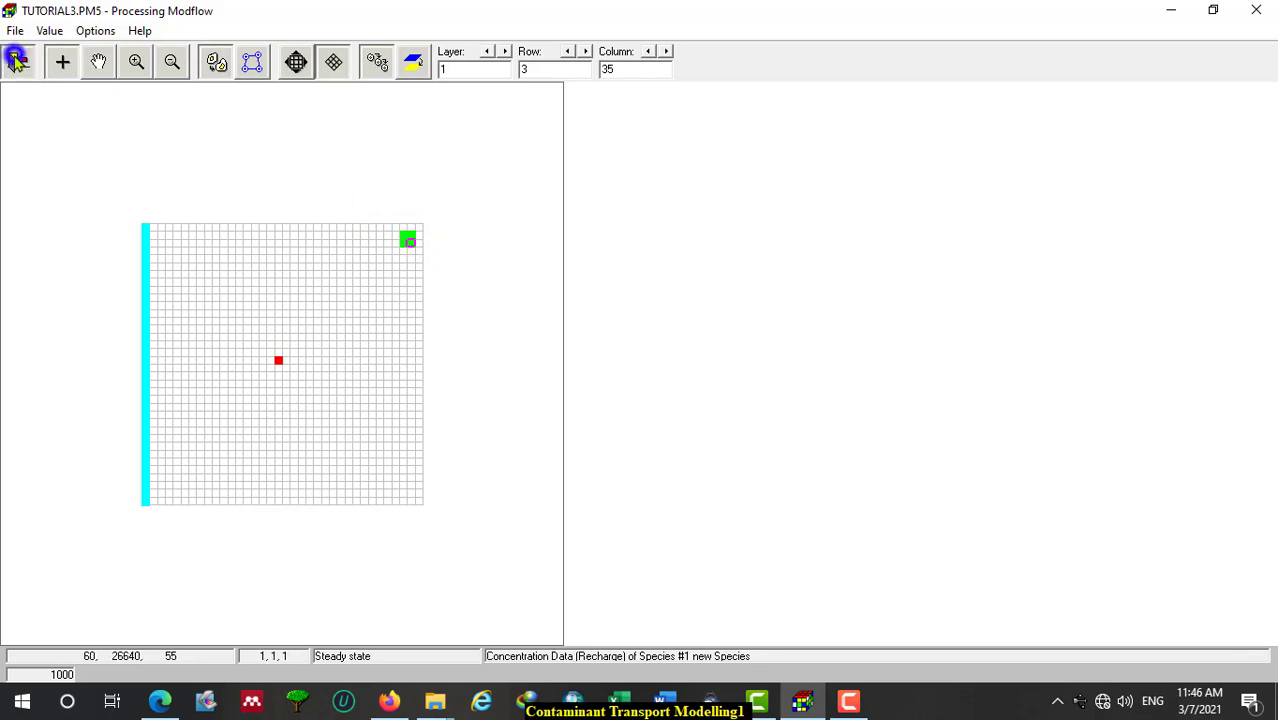
left_click(617, 412)
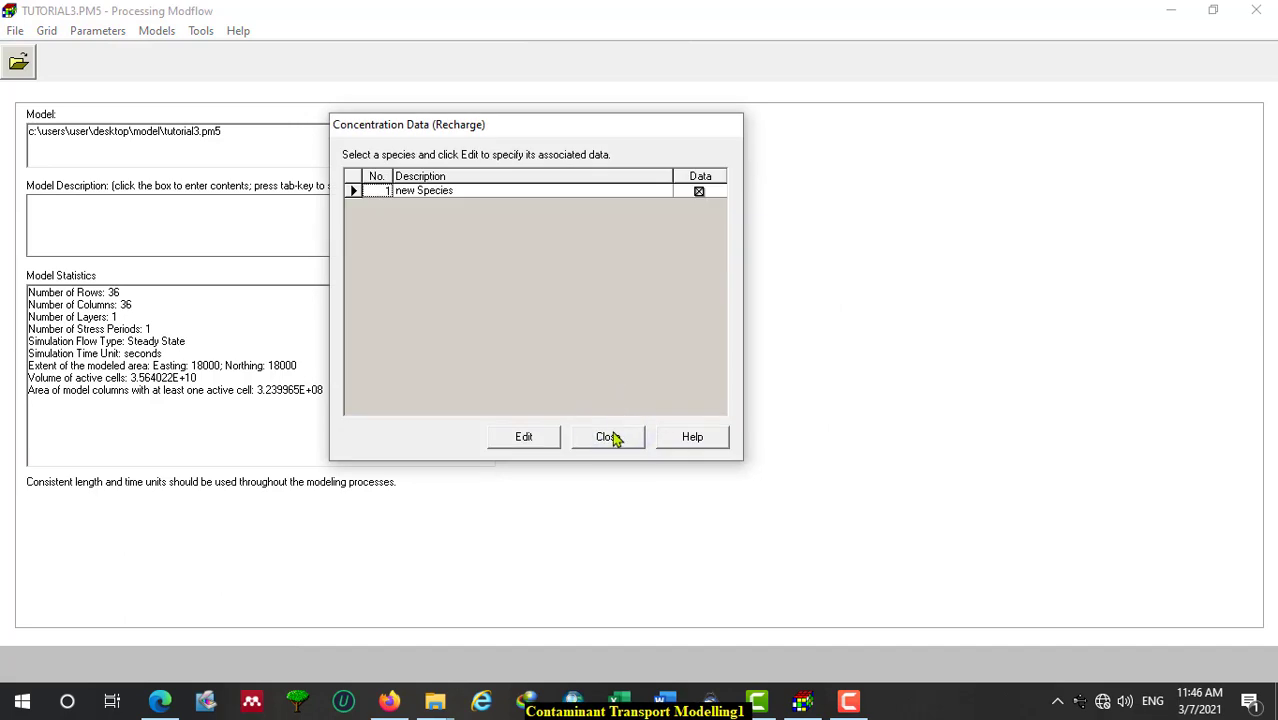
left_click(609, 439)
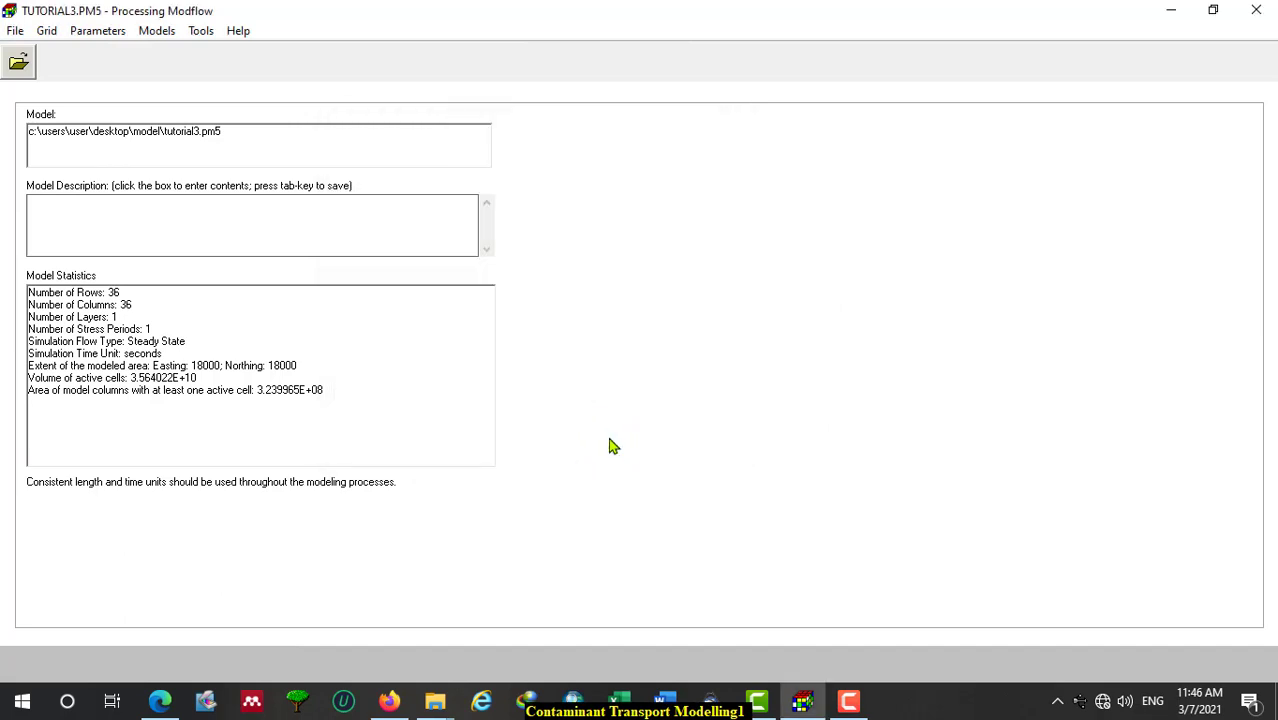
Look up the 200-year duration in the Word document and set the length of stress period 1 to 6.3115e9 seconds.
left_click(90, 37)
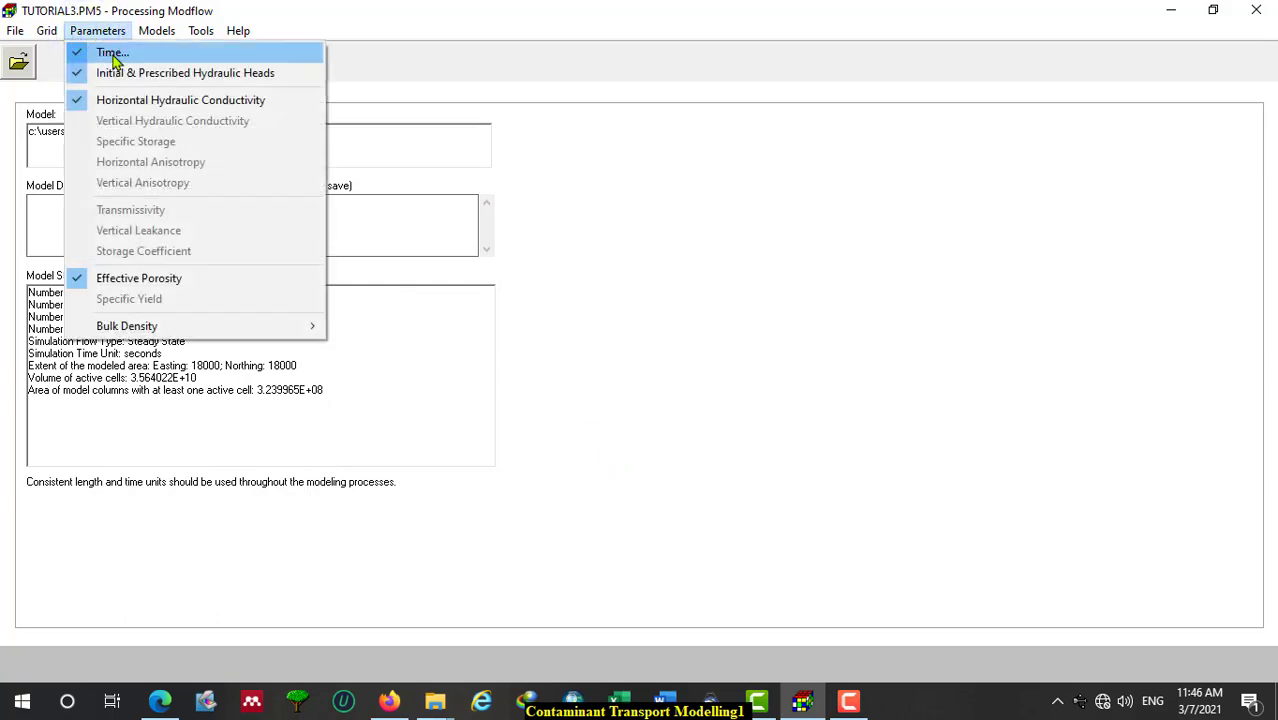
left_click(115, 60)
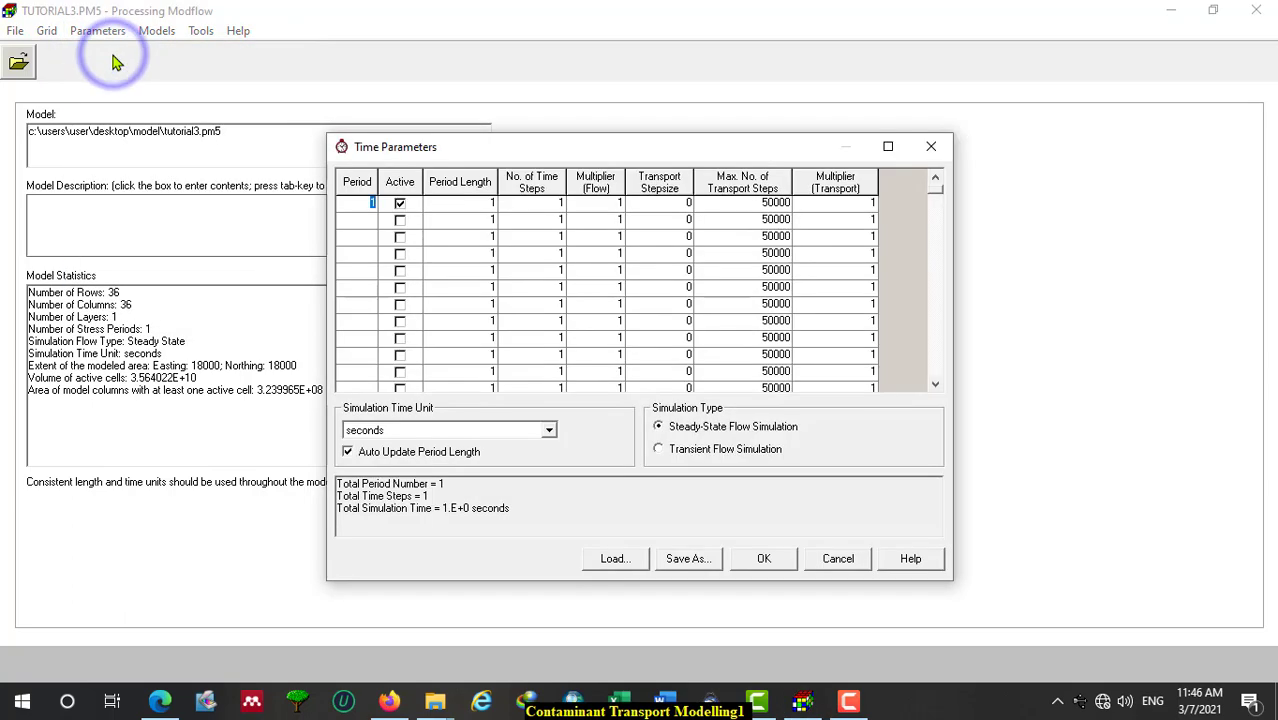
left_click(664, 700)
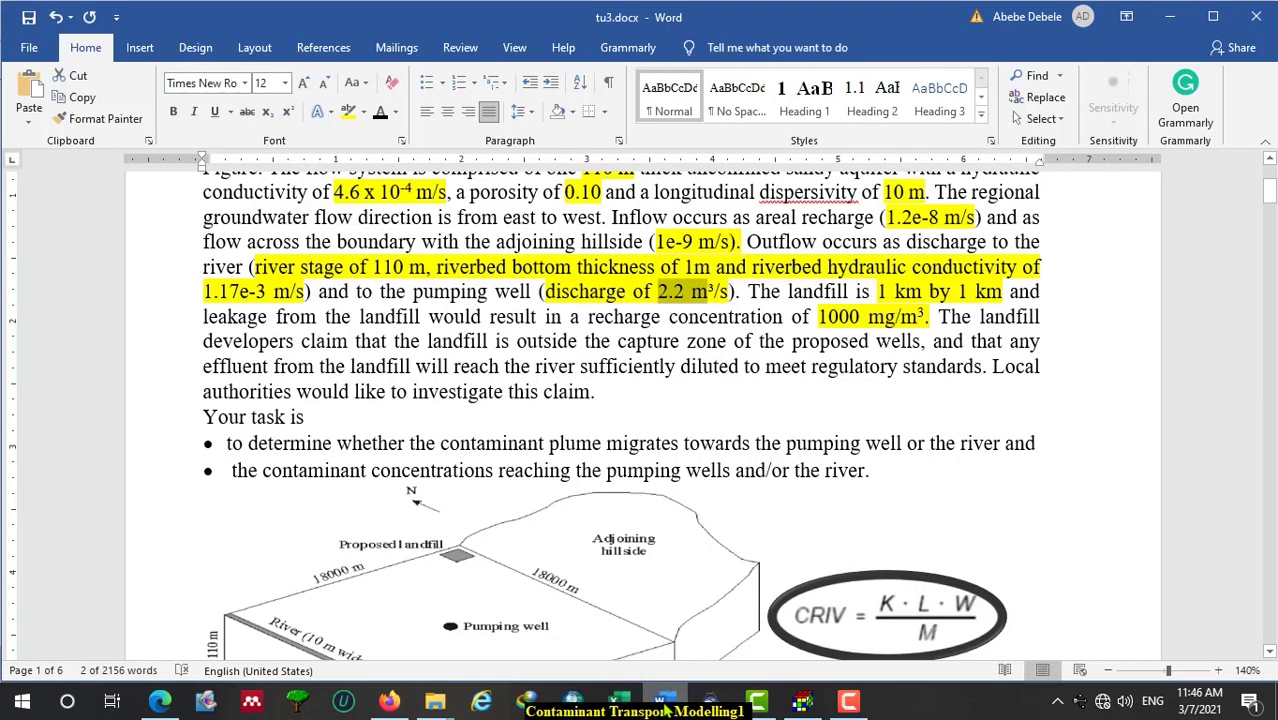
left_click(1270, 655)
left_click_drag(1270, 655, 1270, 655)
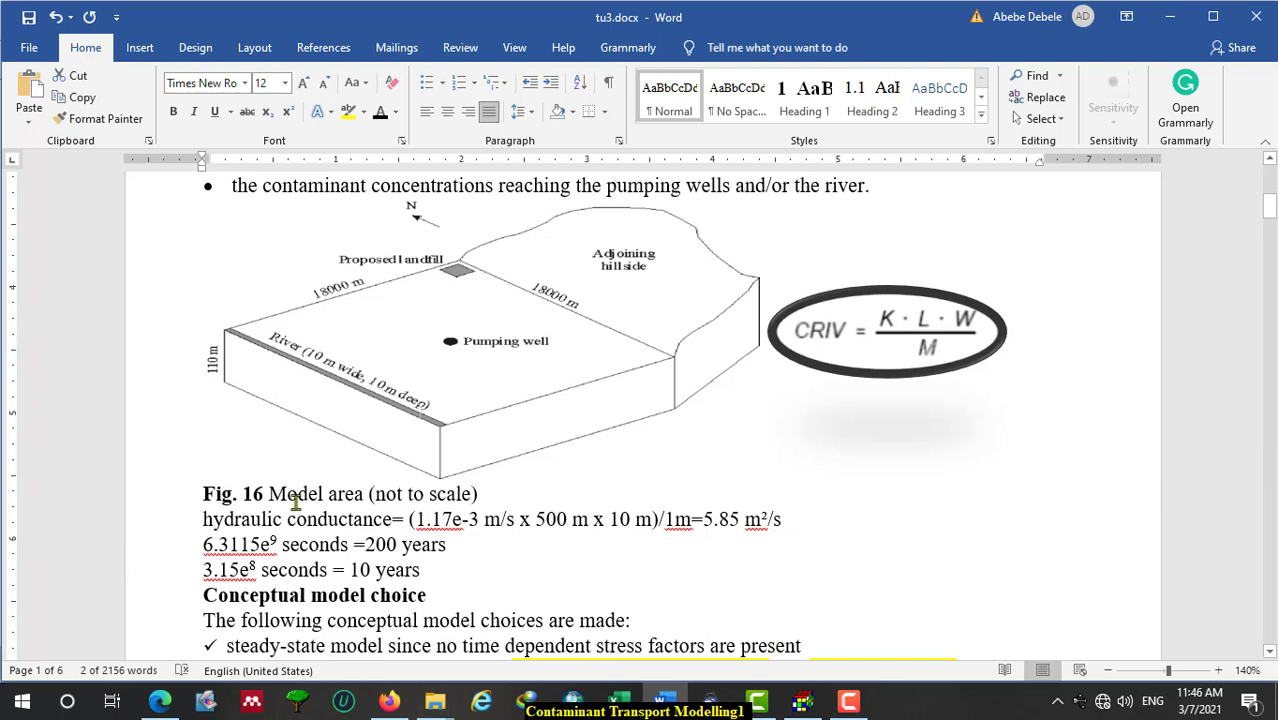
left_click_drag(278, 544, 207, 544)
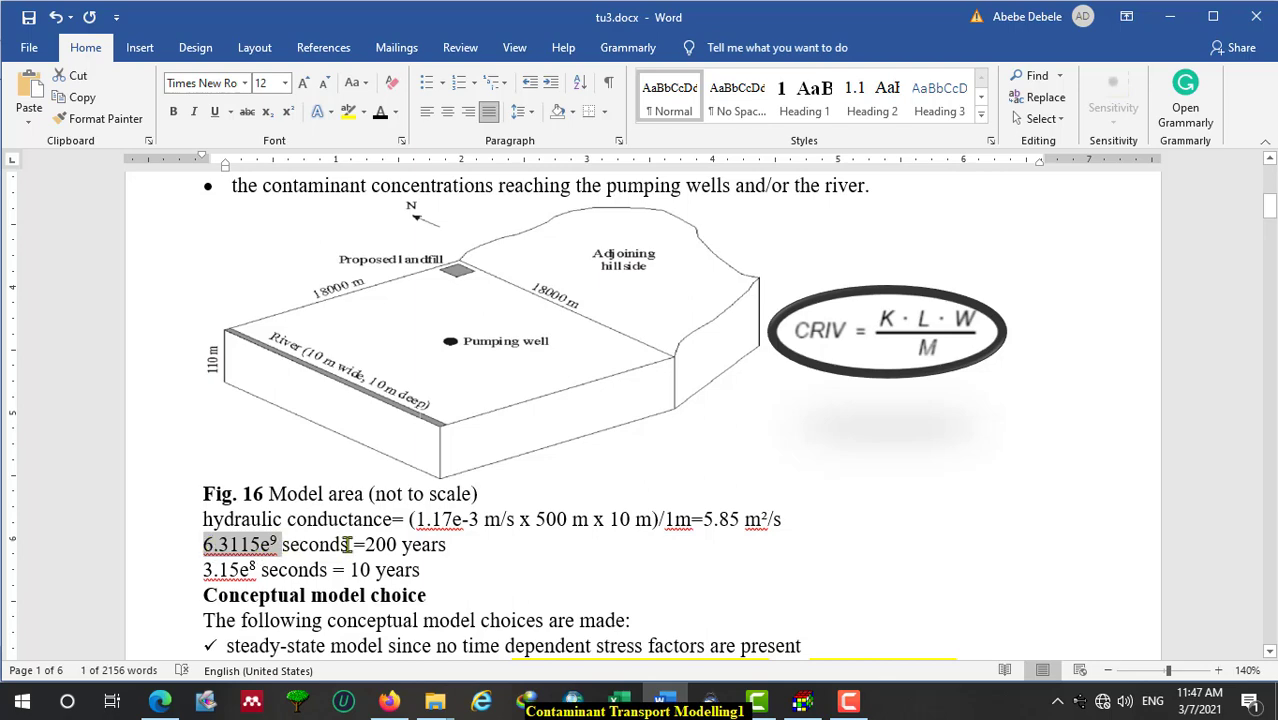
left_click(803, 700)
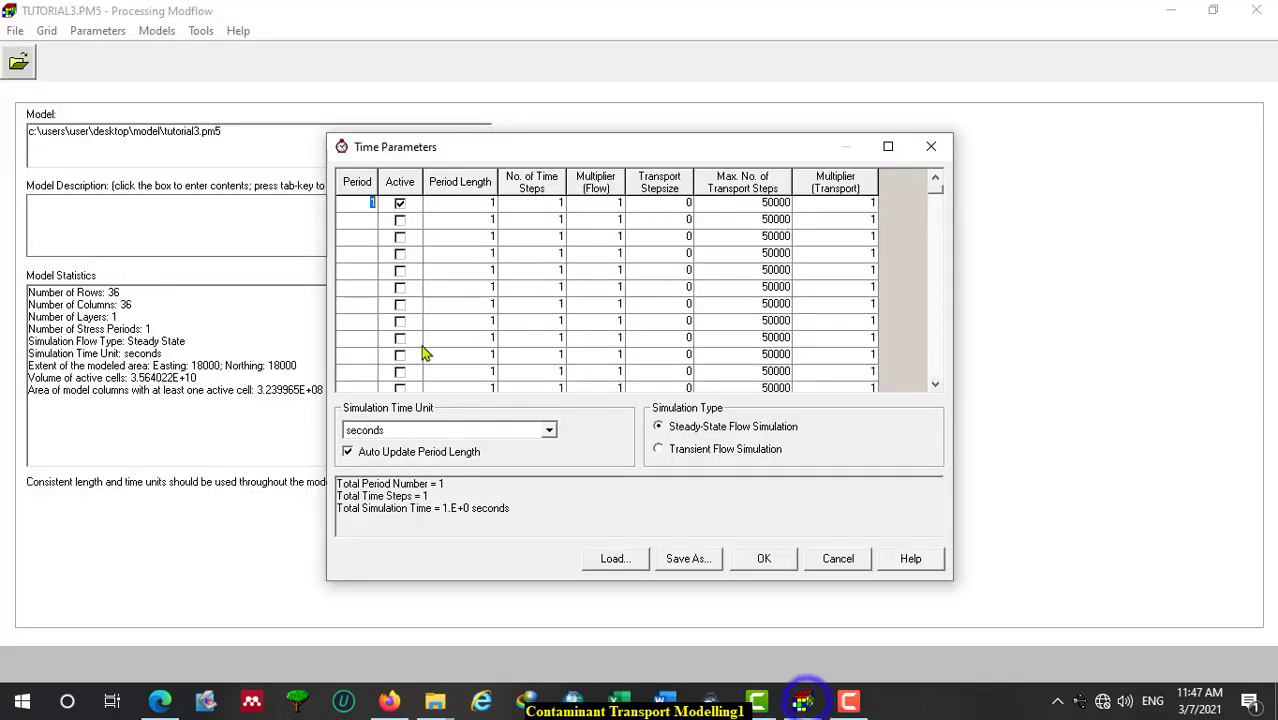
left_click(490, 204)
type("6.311e9")
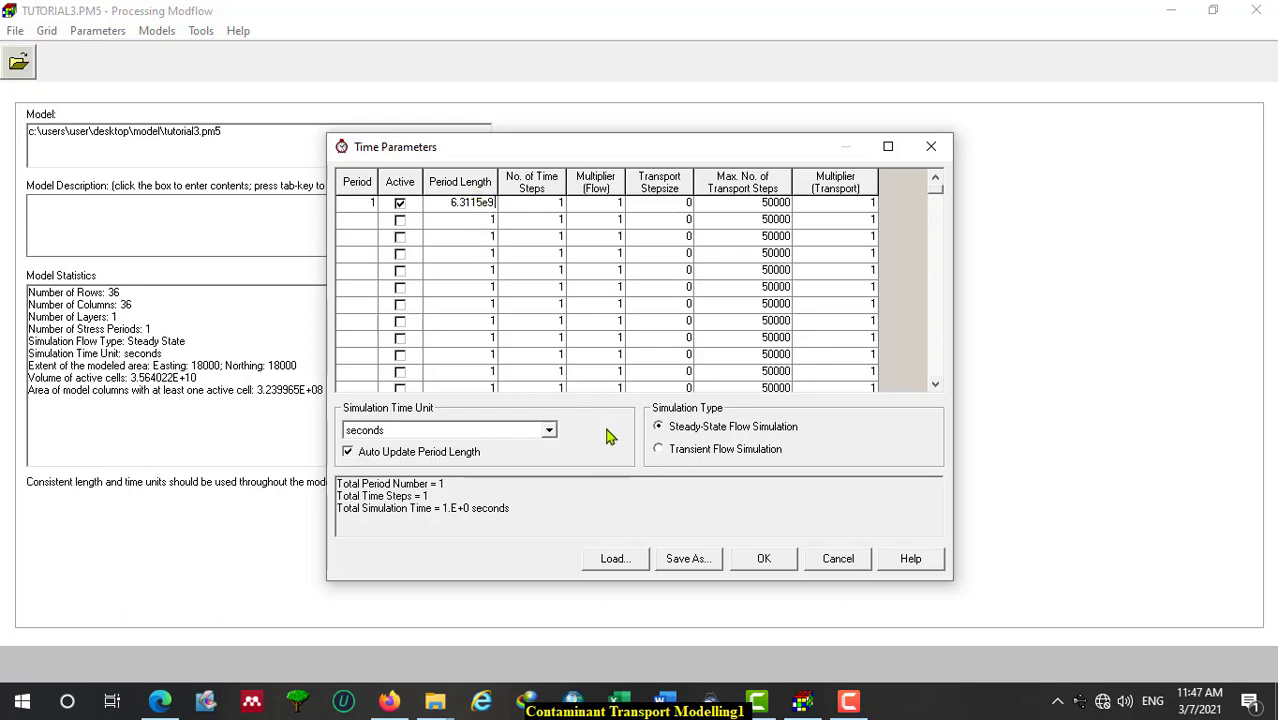
left_click(766, 560)
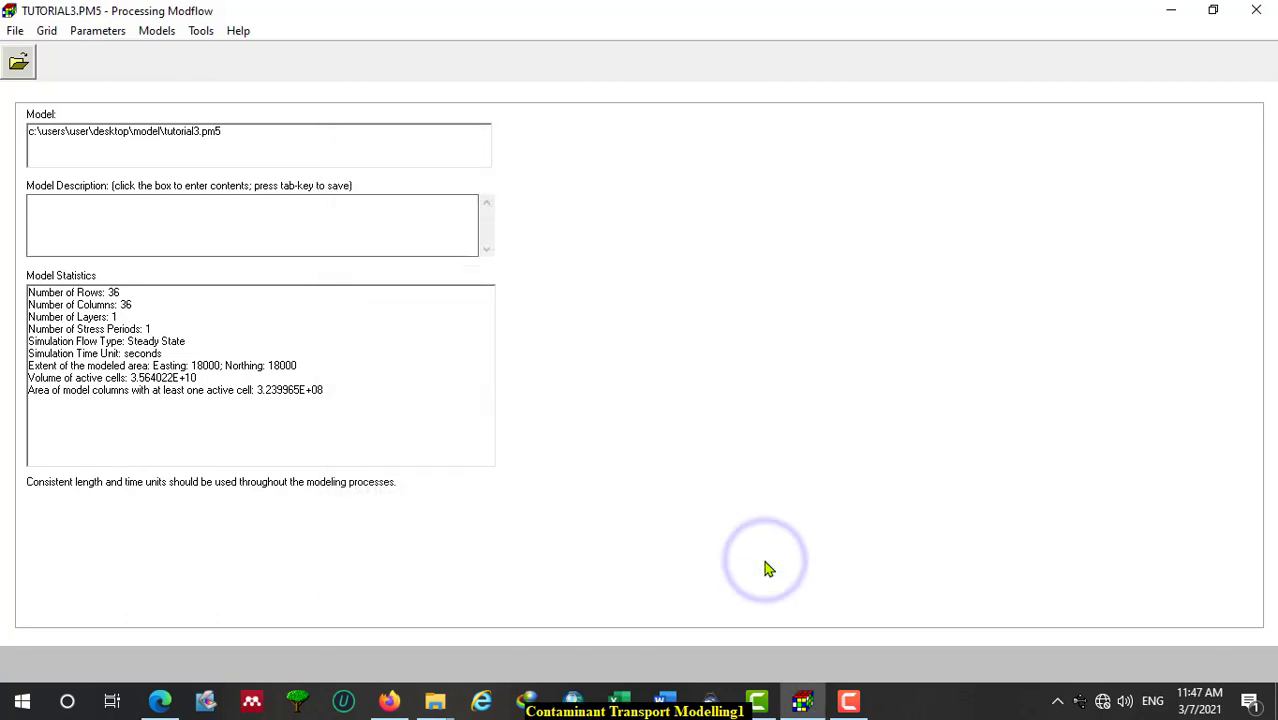
Open the output time range settings in the MT3DMS output control and check the maximum output time.
left_click(155, 30)
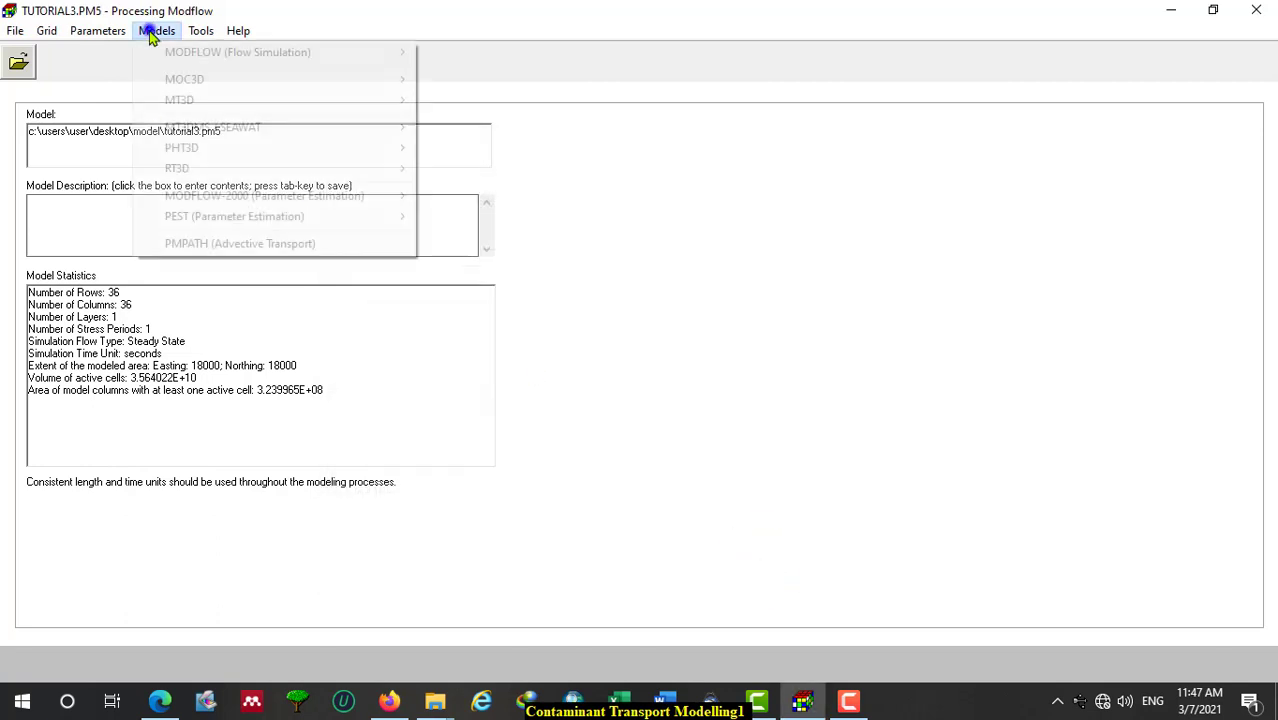
mouse_move(285, 128)
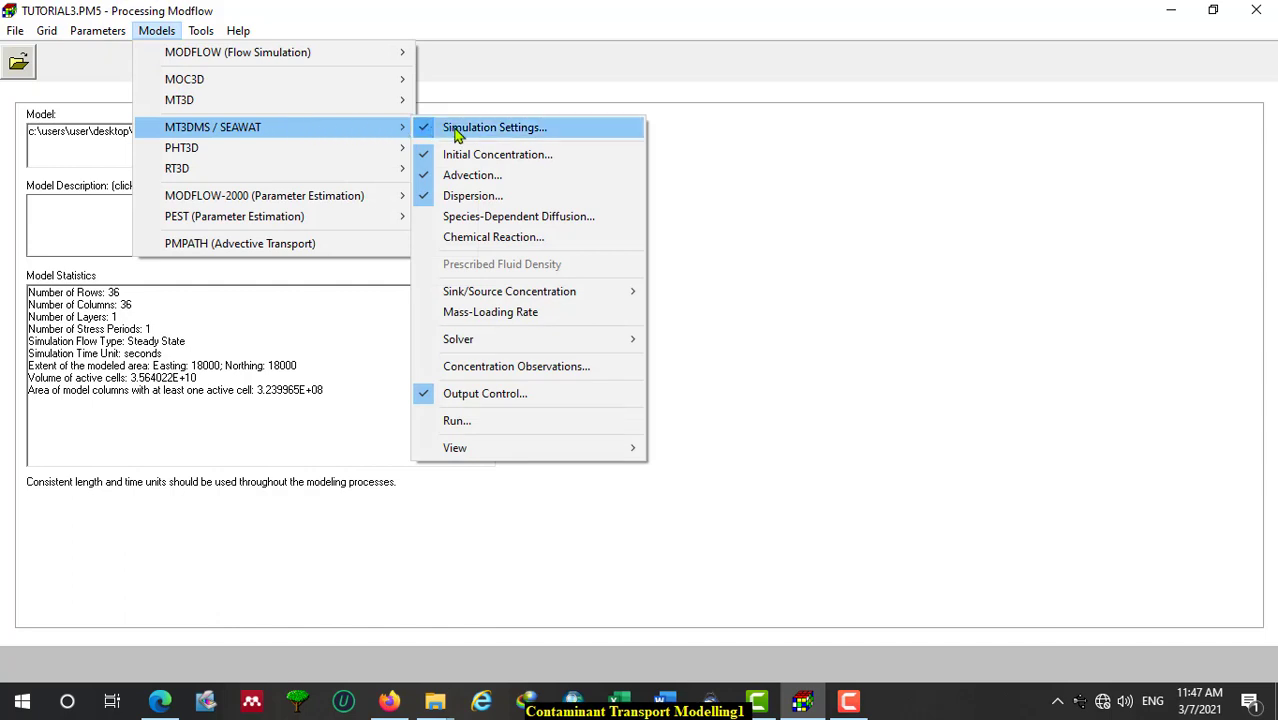
left_click(519, 396)
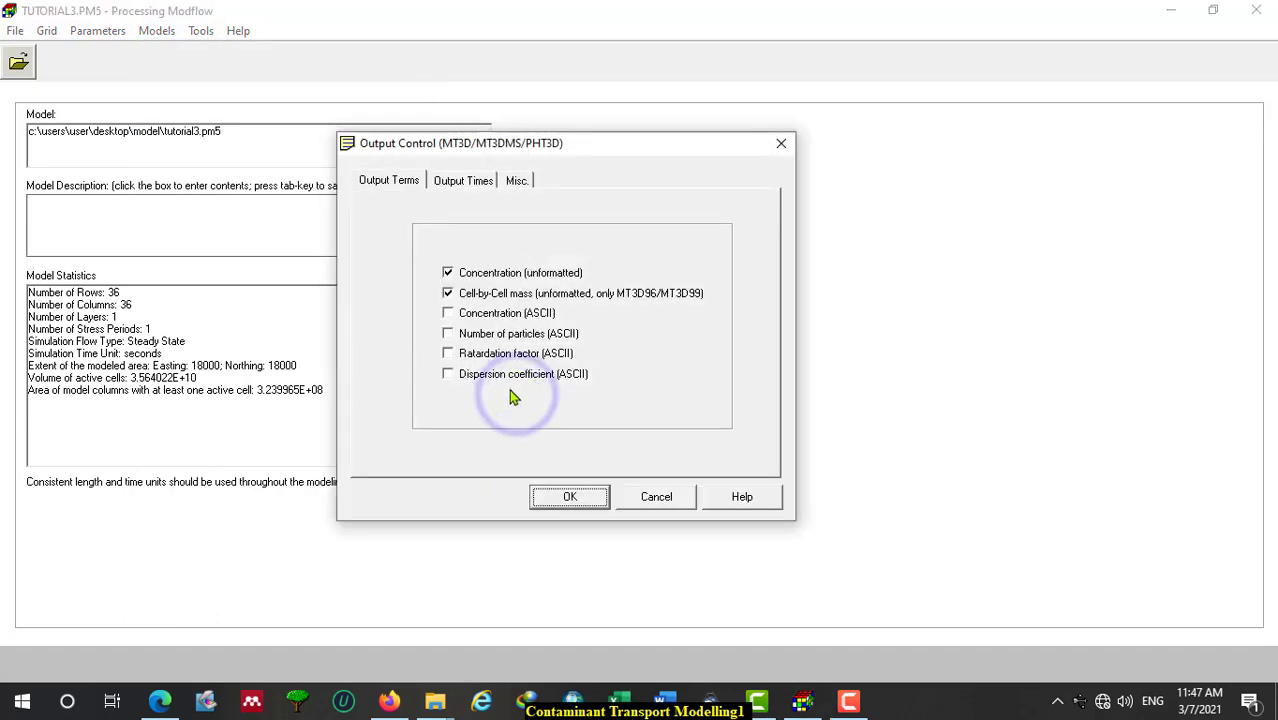
left_click(465, 184)
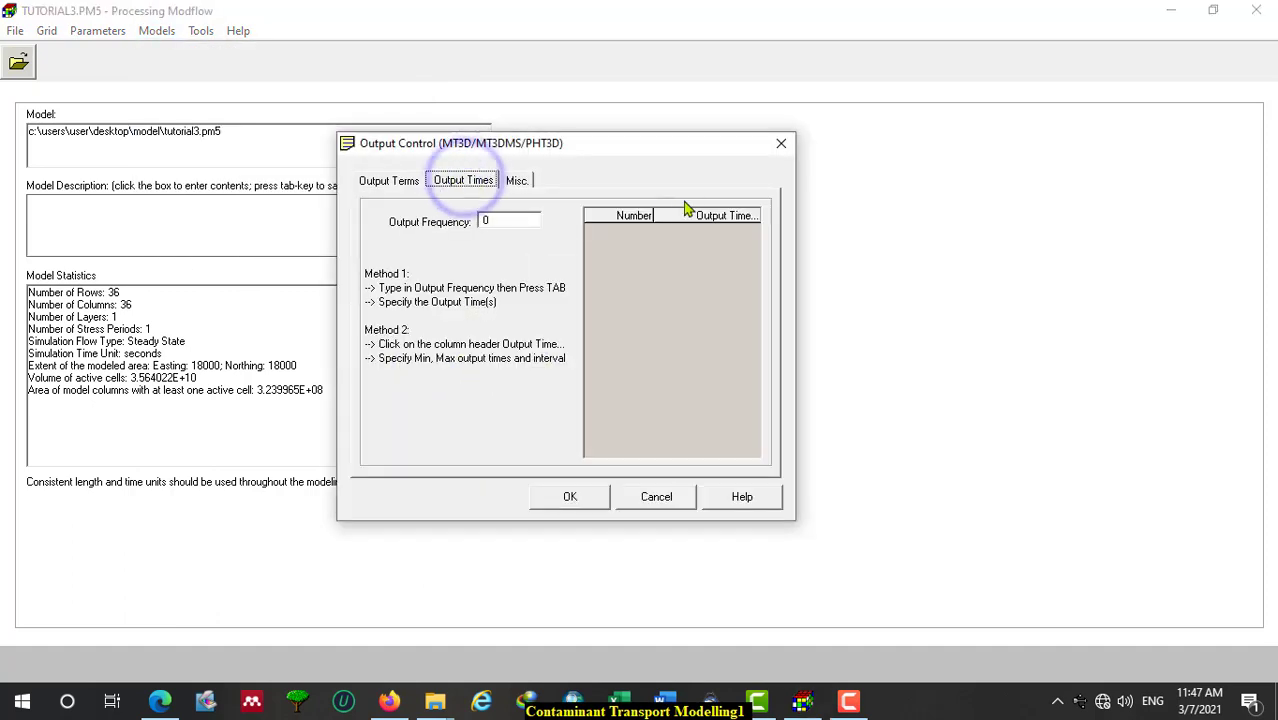
left_click(716, 216)
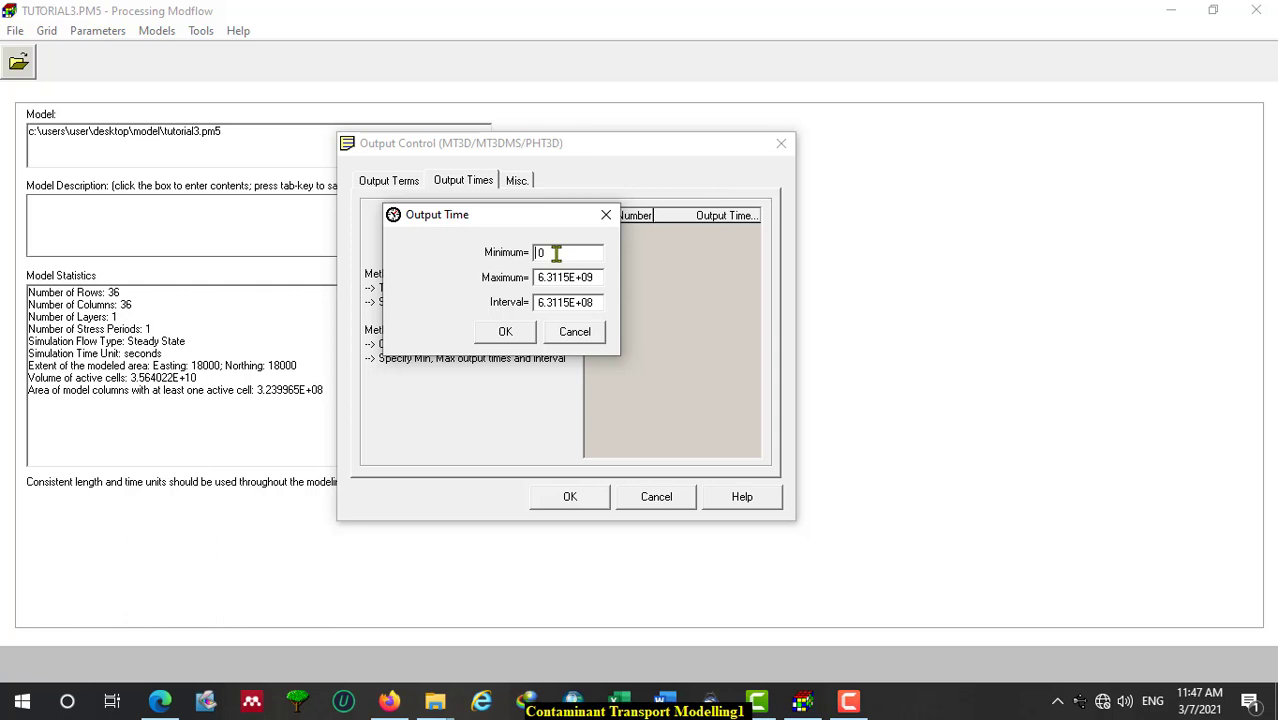
left_click_drag(592, 279, 531, 277)
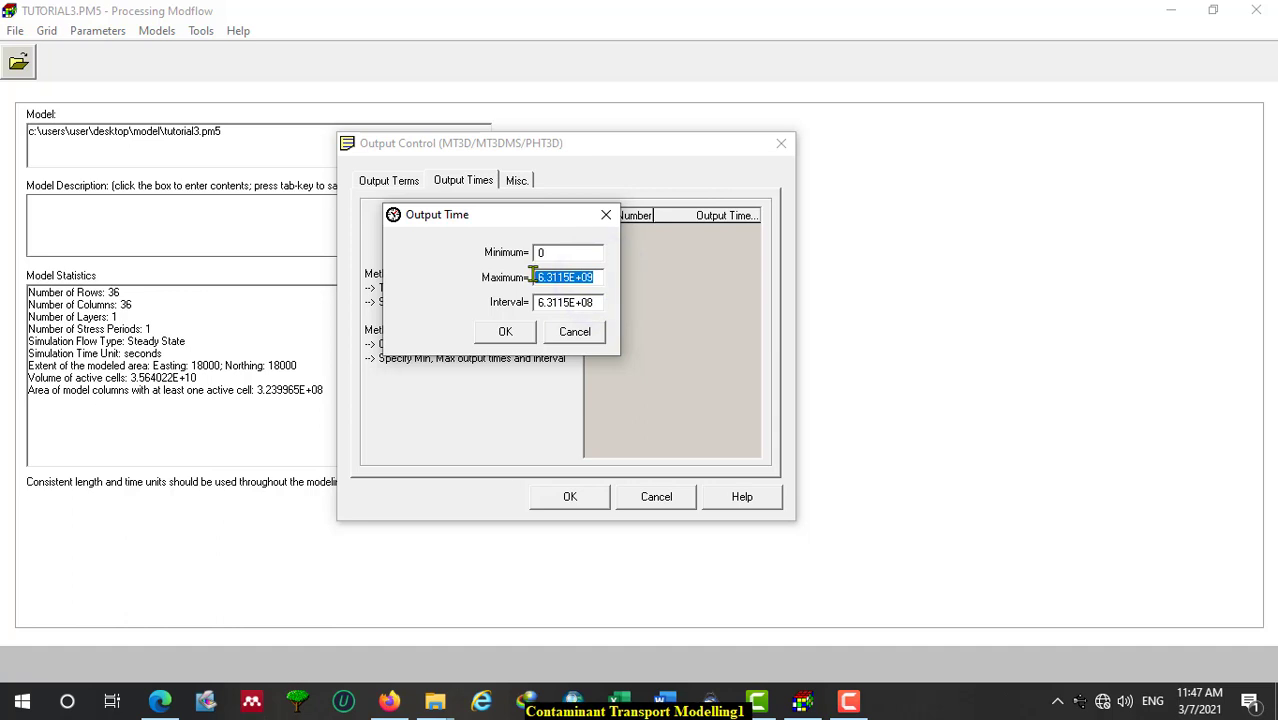
Copy the 10-year duration from the Word document, set the output time interval to 3.15e8 seconds and accept the output control settings.
left_click_drag(599, 303, 531, 308)
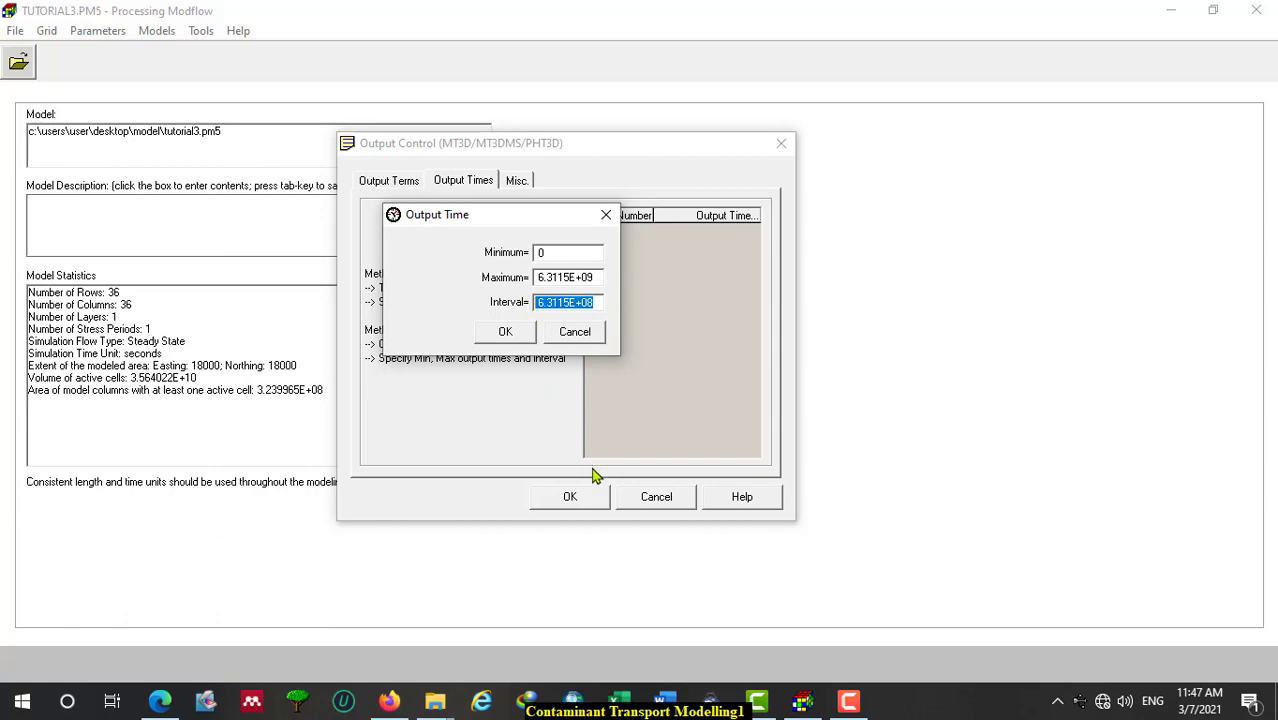
left_click(666, 705)
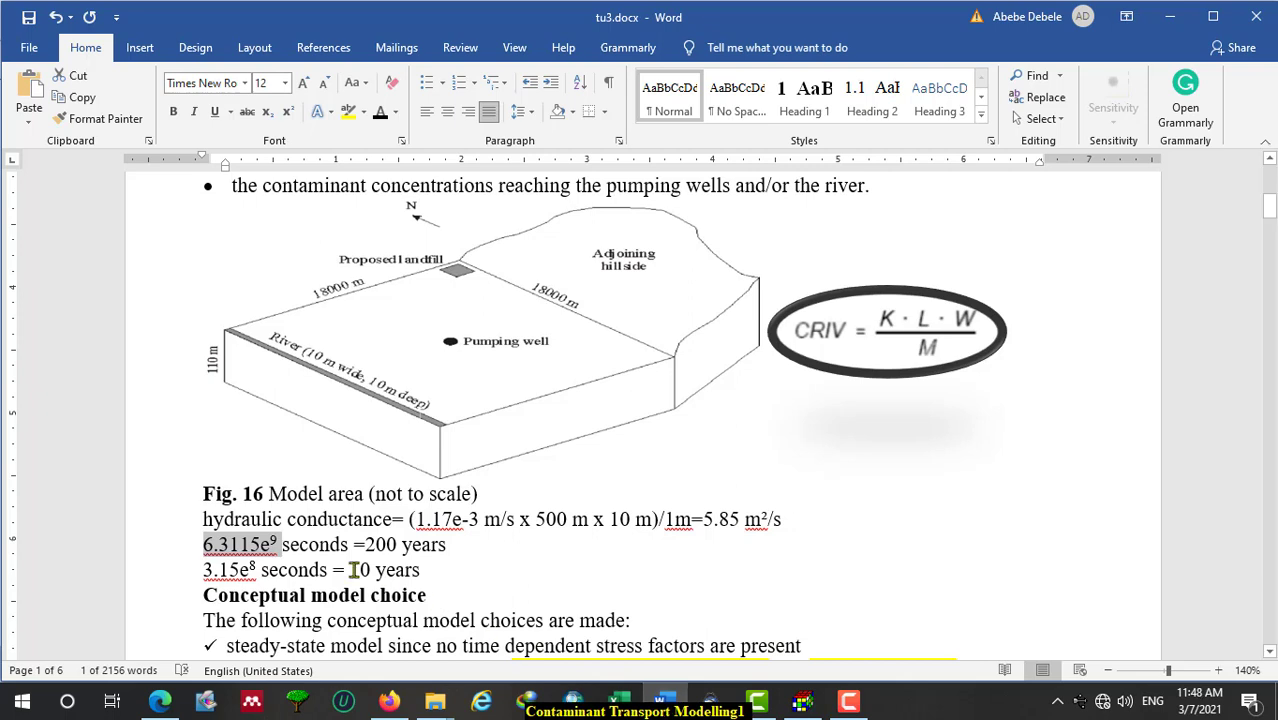
left_click(240, 569)
left_click_drag(240, 569, 204, 569)
key("ctrl+c")
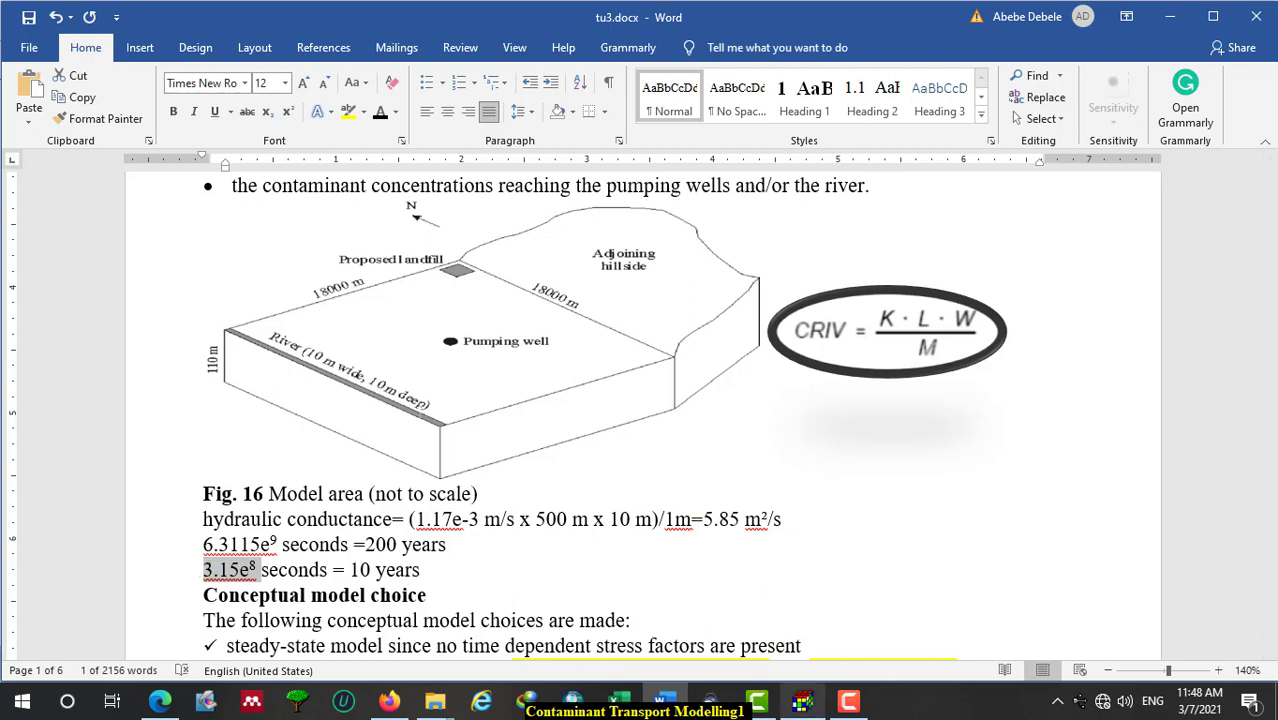
left_click(802, 701)
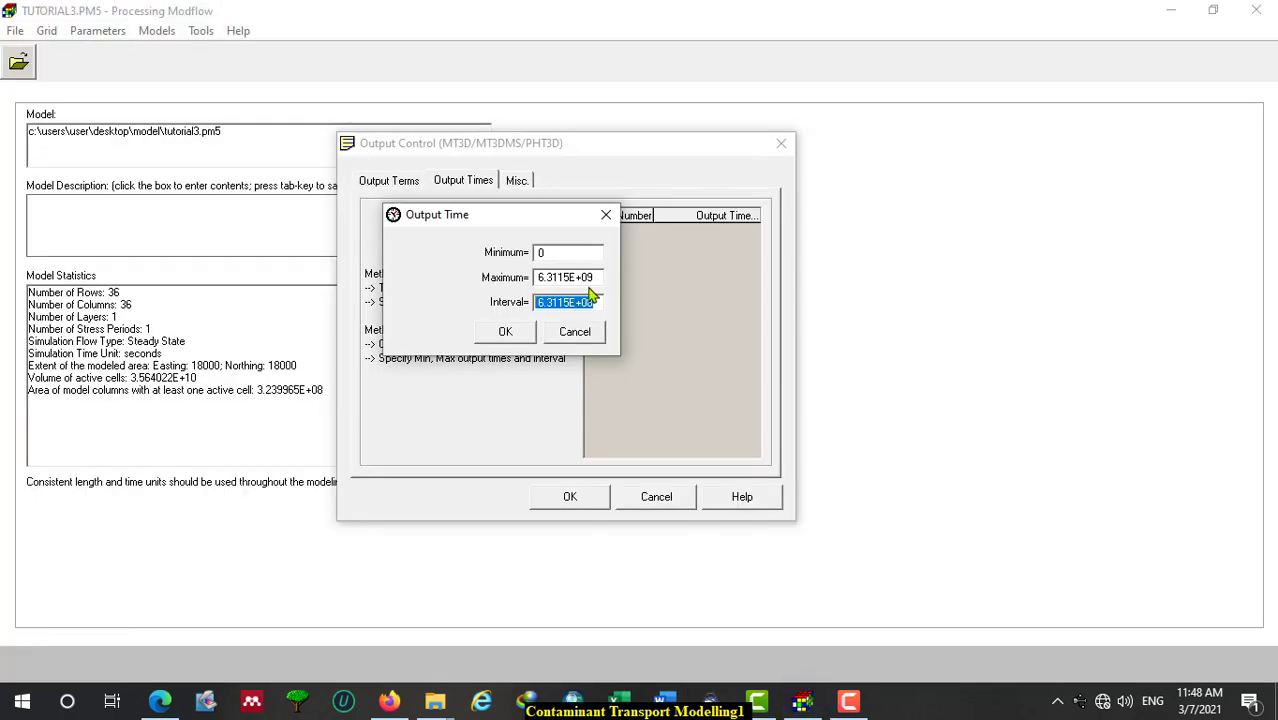
key("ctrl+v")
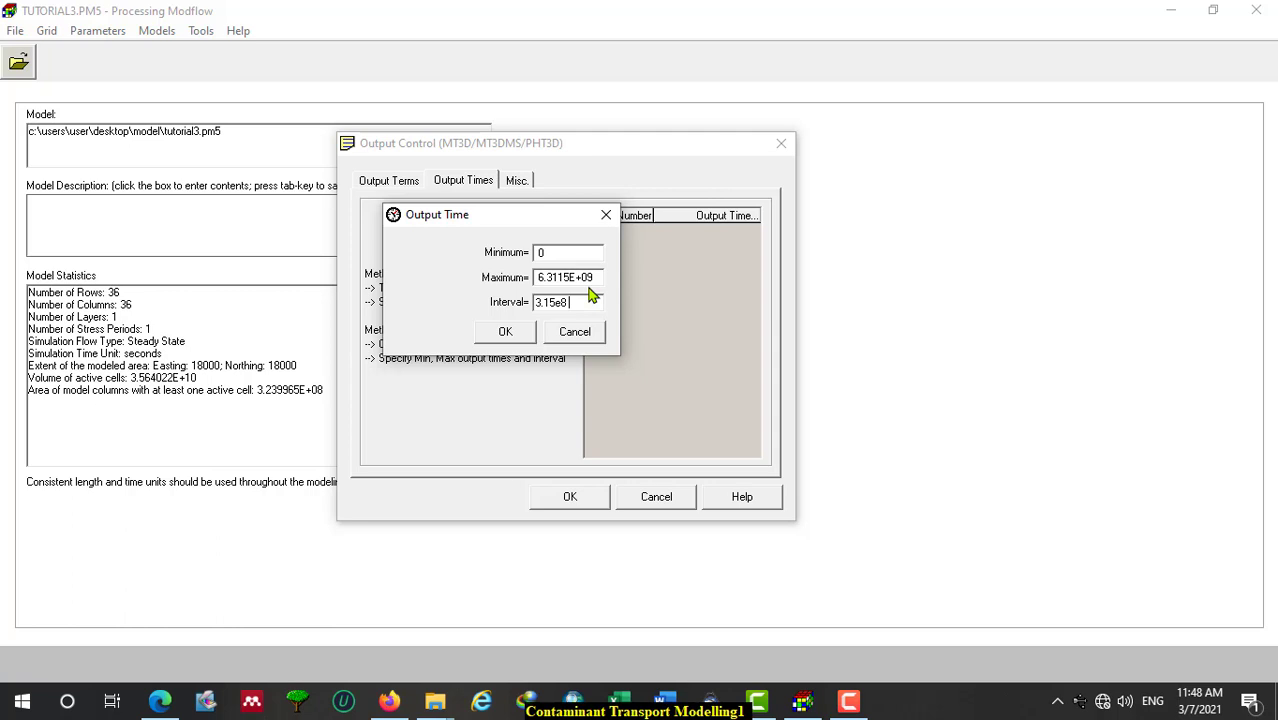
left_click(505, 331)
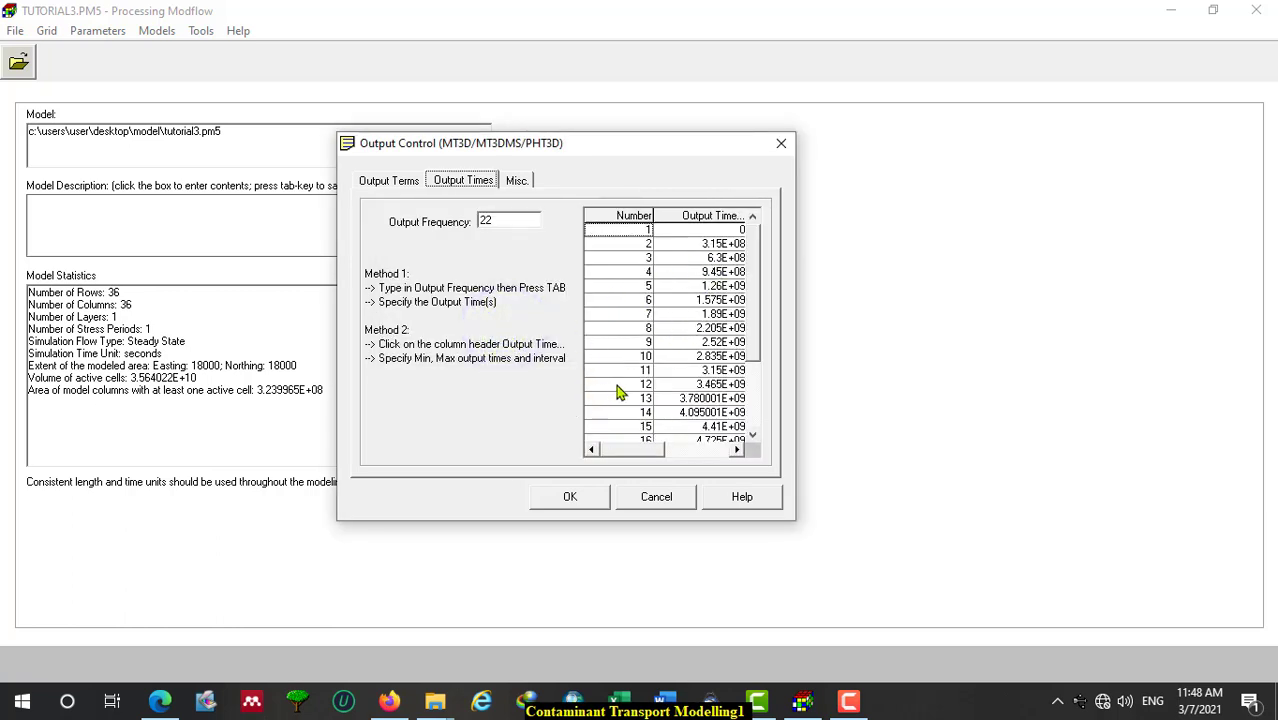
left_click(594, 497)
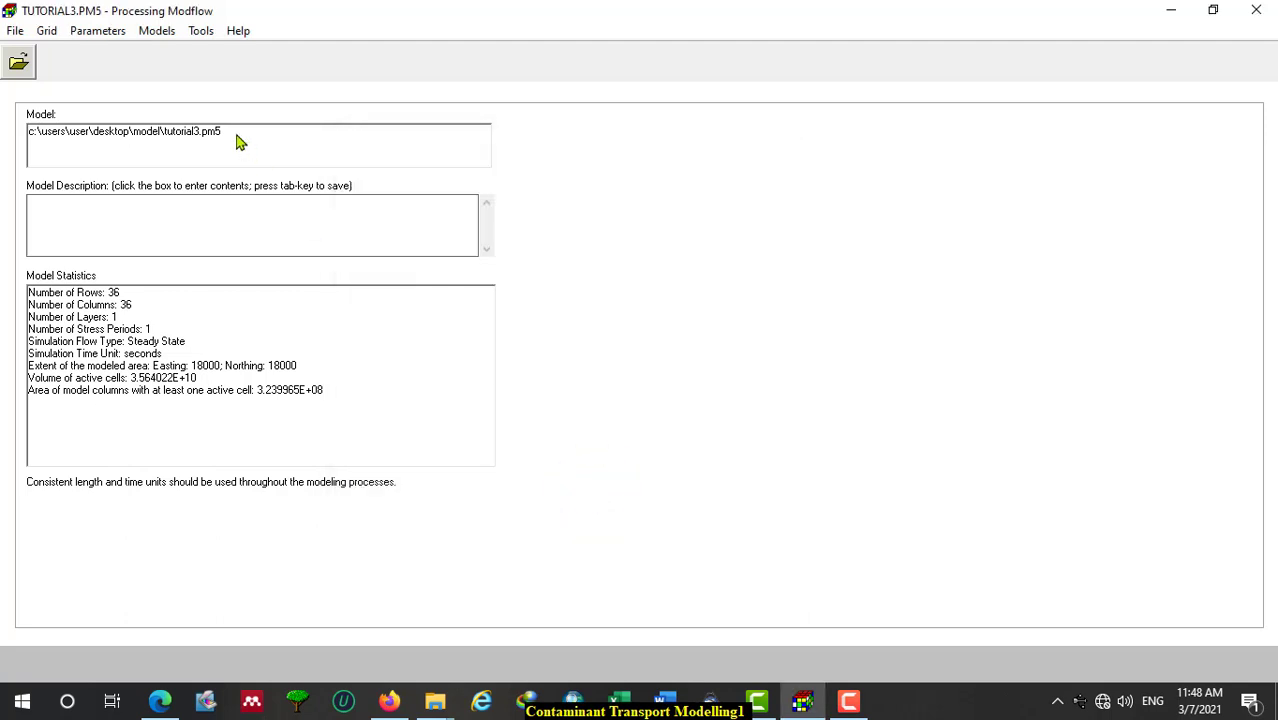
Run the MT3DMS simulation with all five listed packages generated and close the console when it is done.
left_click(168, 32)
mouse_move(286, 130)
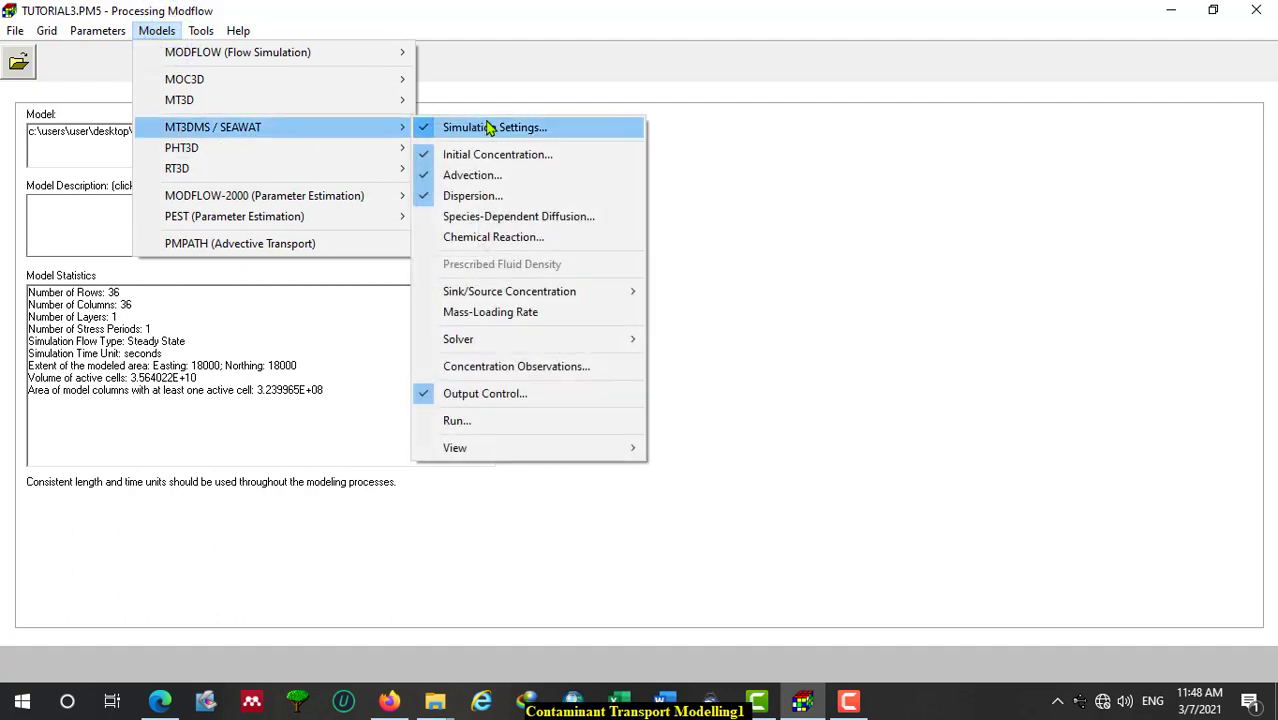
left_click(490, 424)
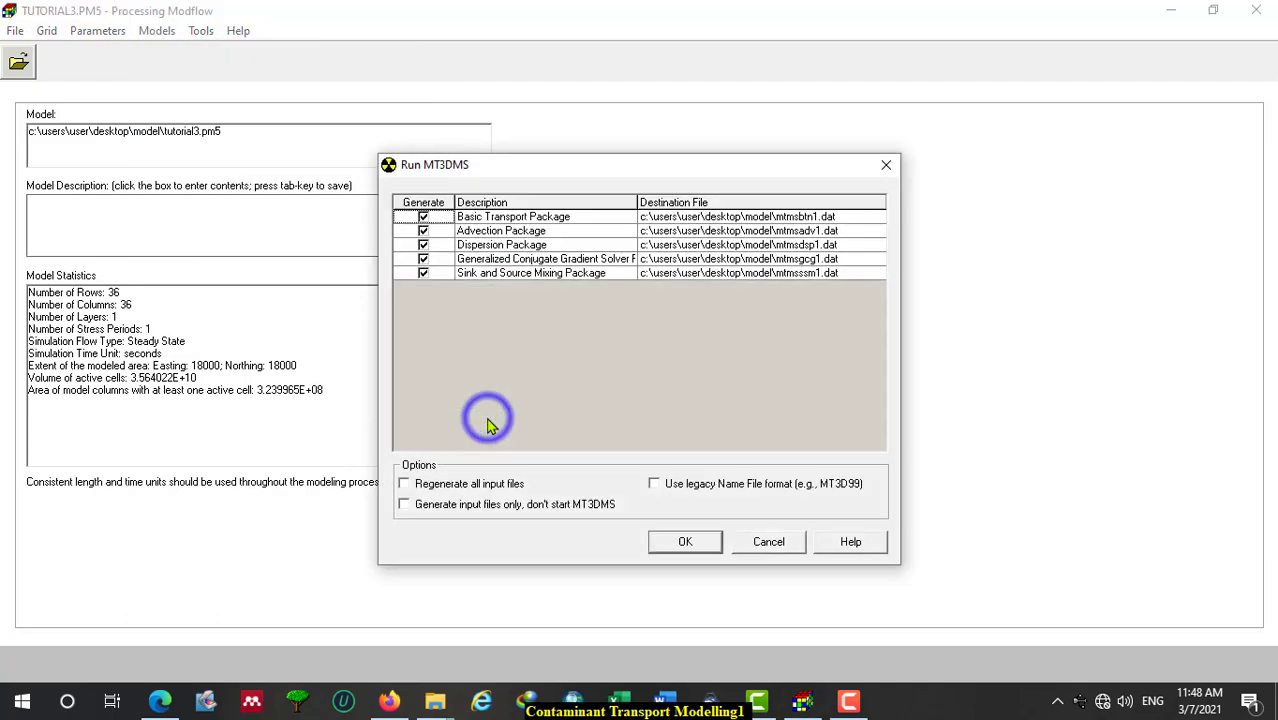
left_click(688, 544)
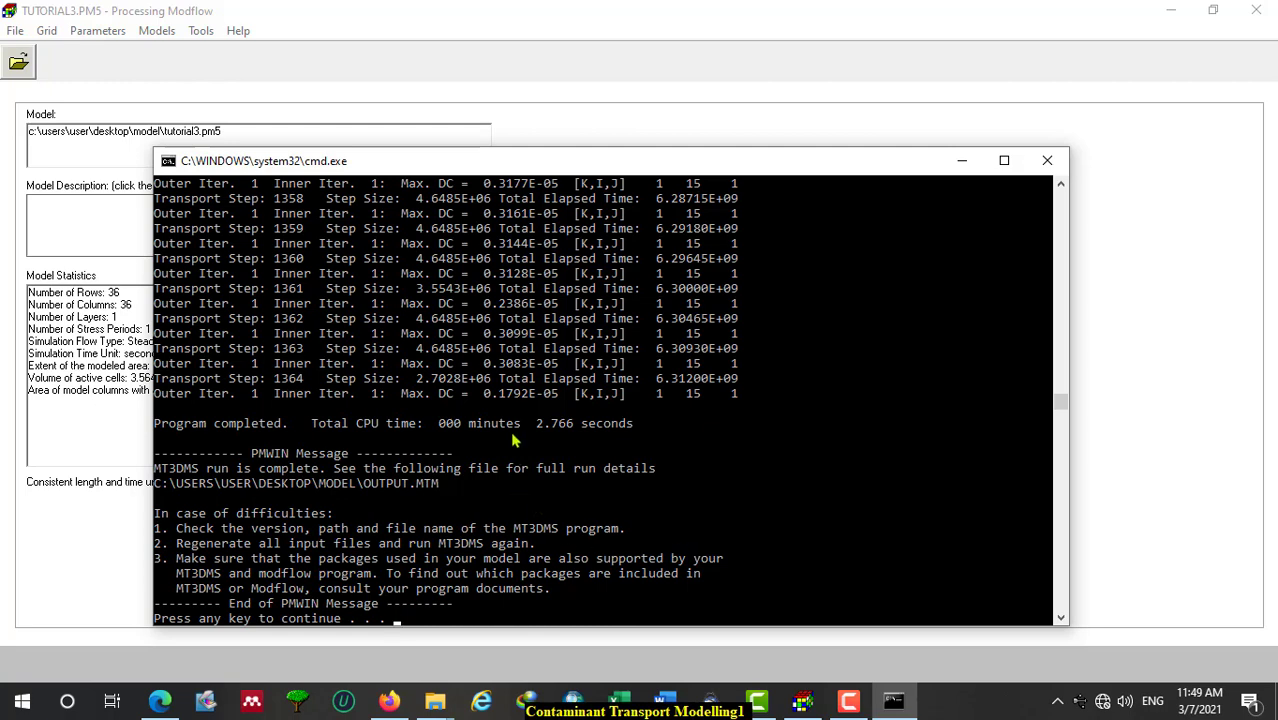
key("Return")
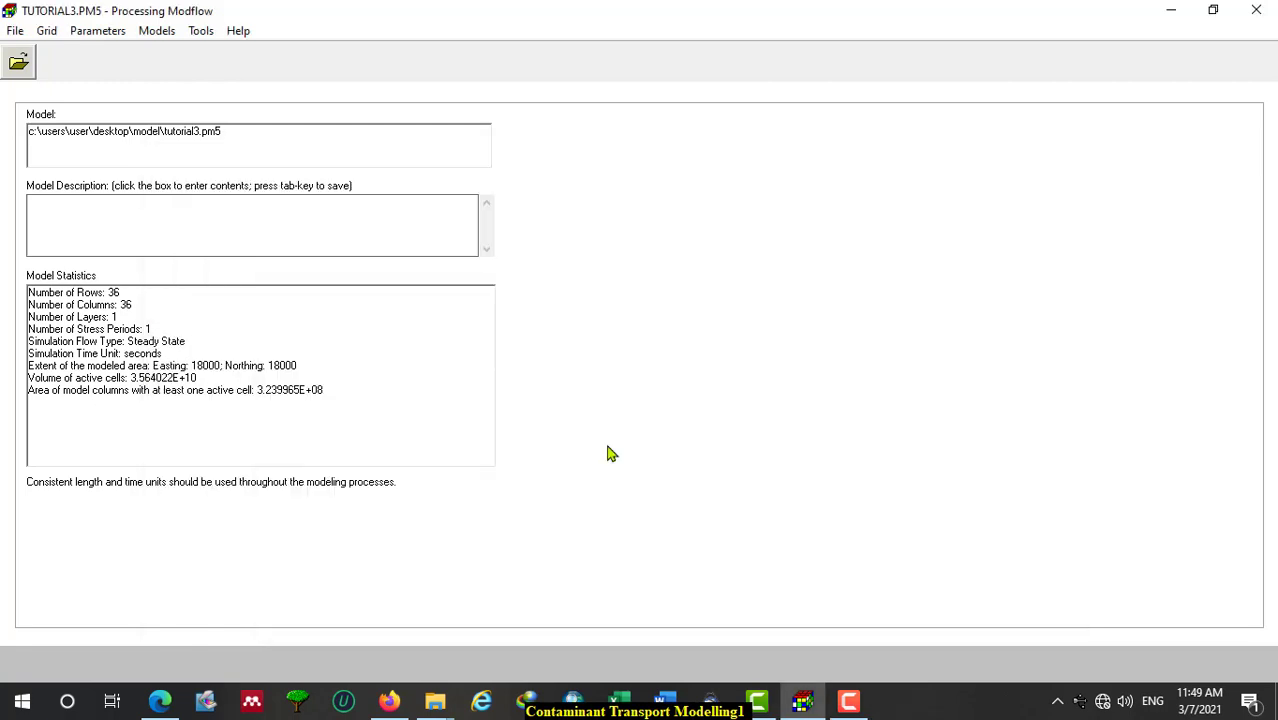
Display the MT3DMS solute concentration of species 1 in 2D visualization at simulation time 6.312E+09.
left_click(203, 32)
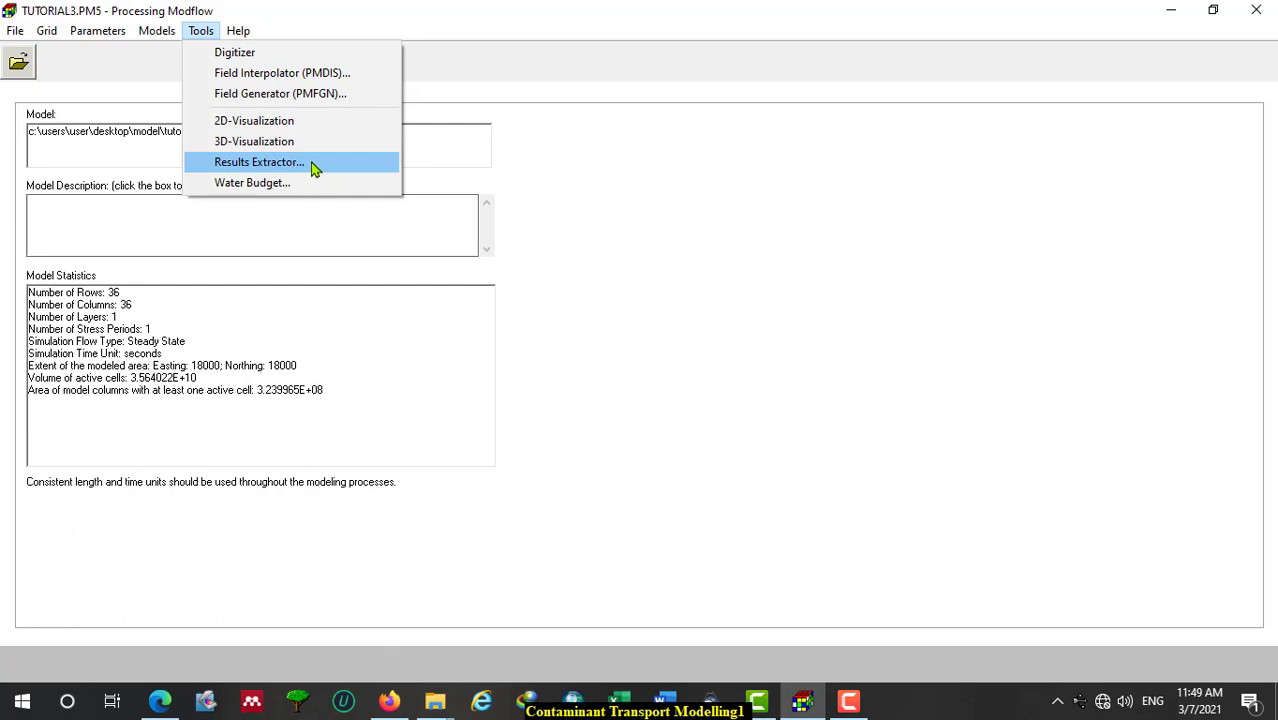
left_click(282, 128)
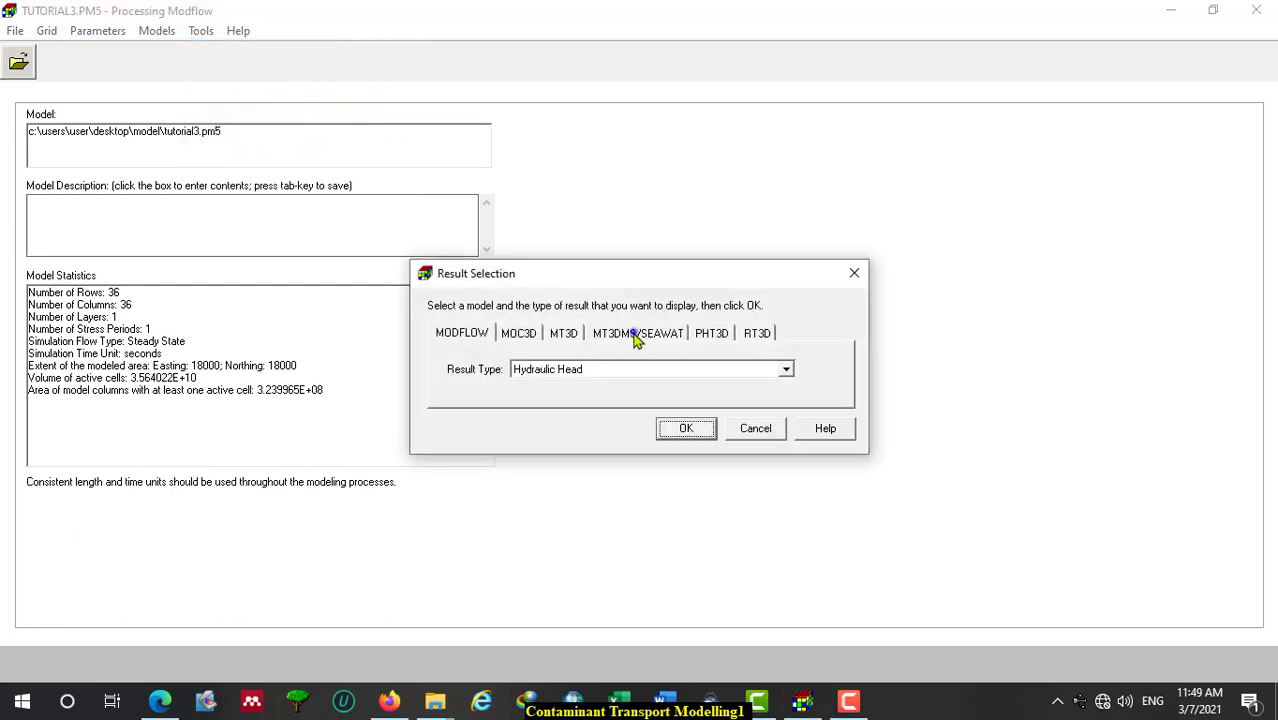
left_click(636, 338)
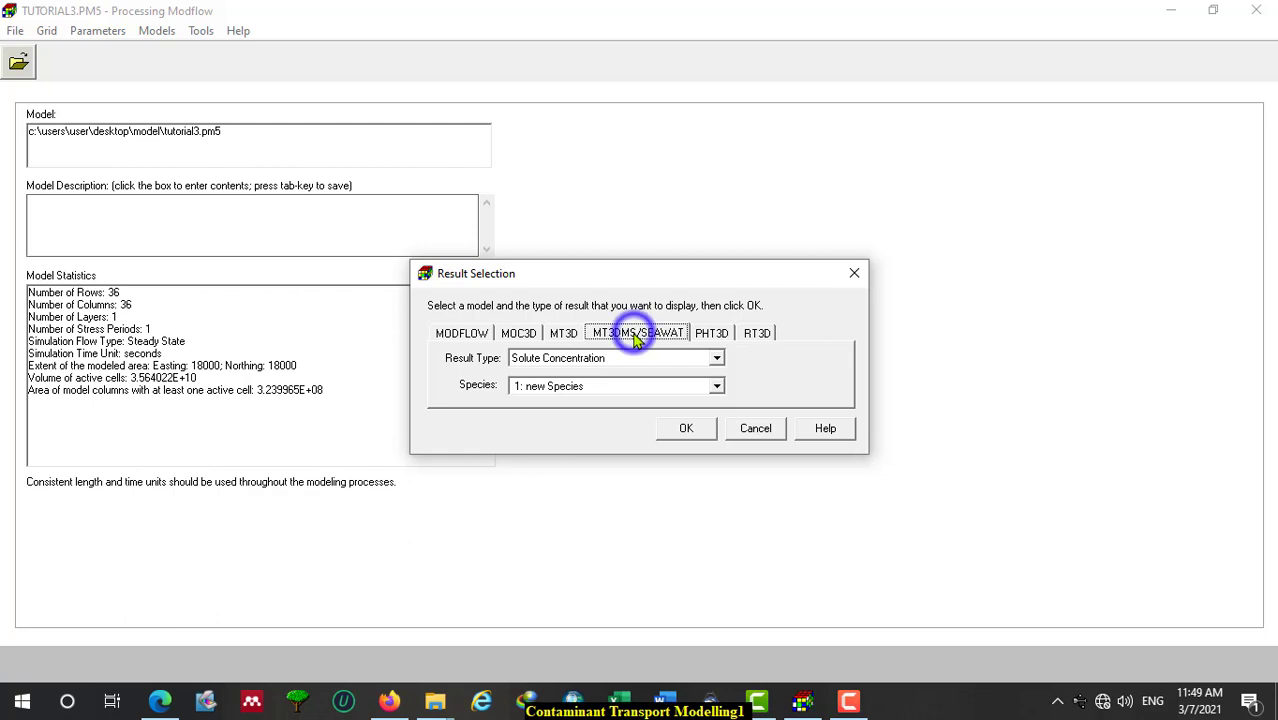
left_click(688, 428)
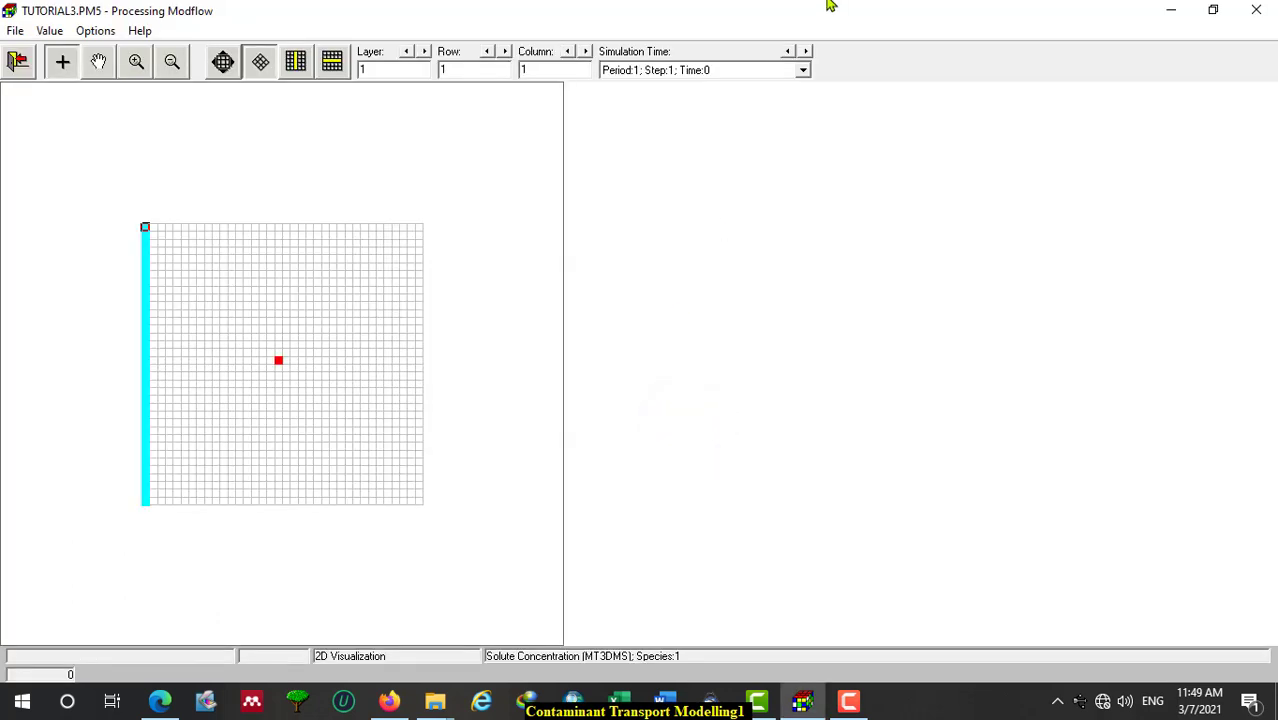
left_click(805, 73)
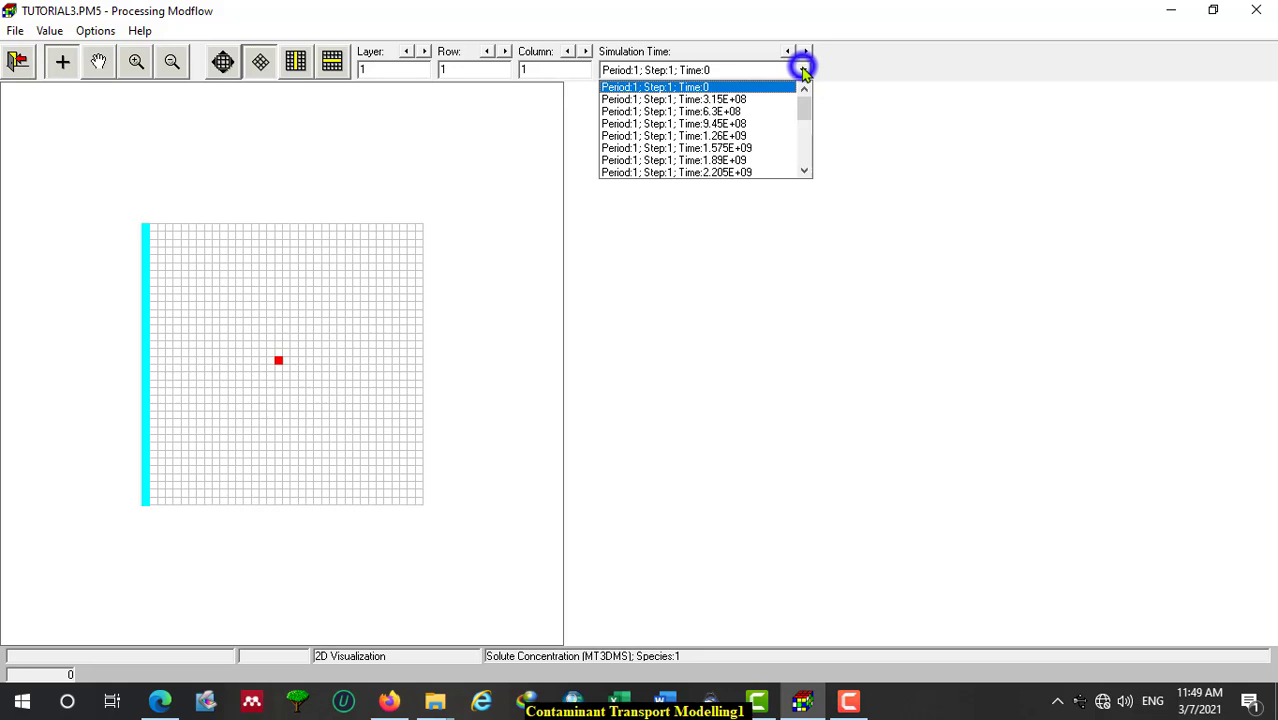
left_click(807, 163)
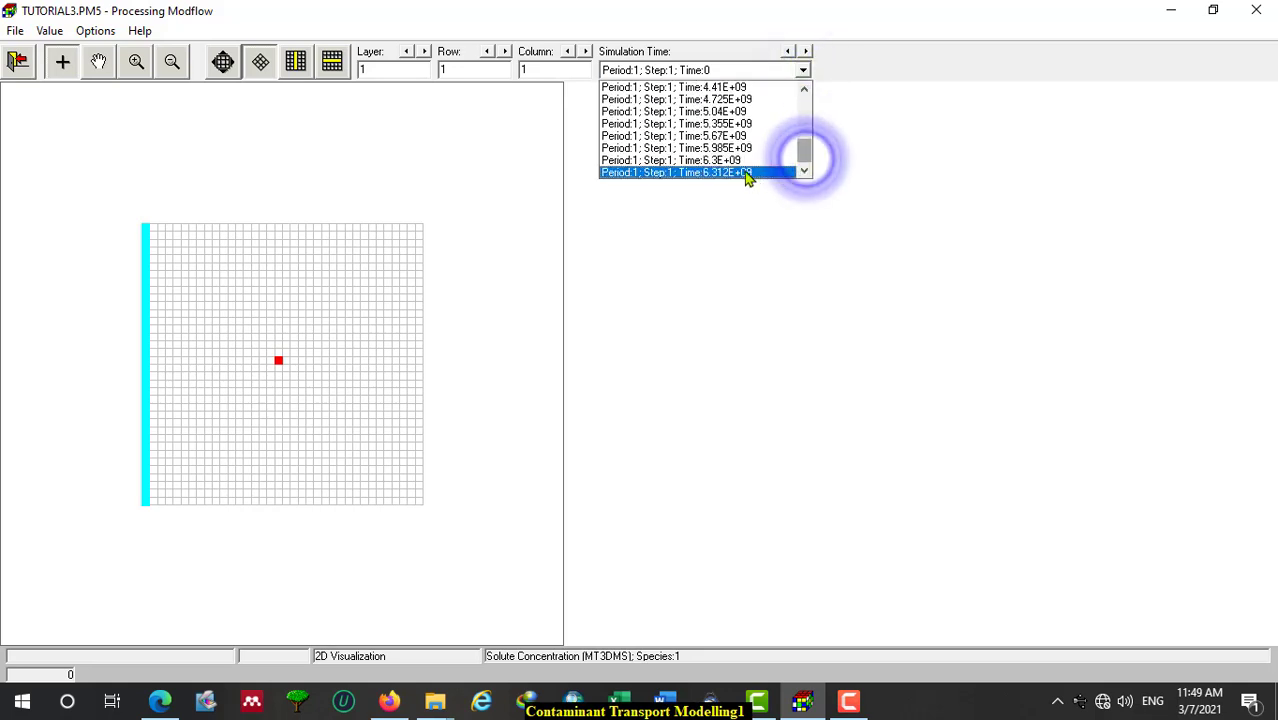
left_click(748, 177)
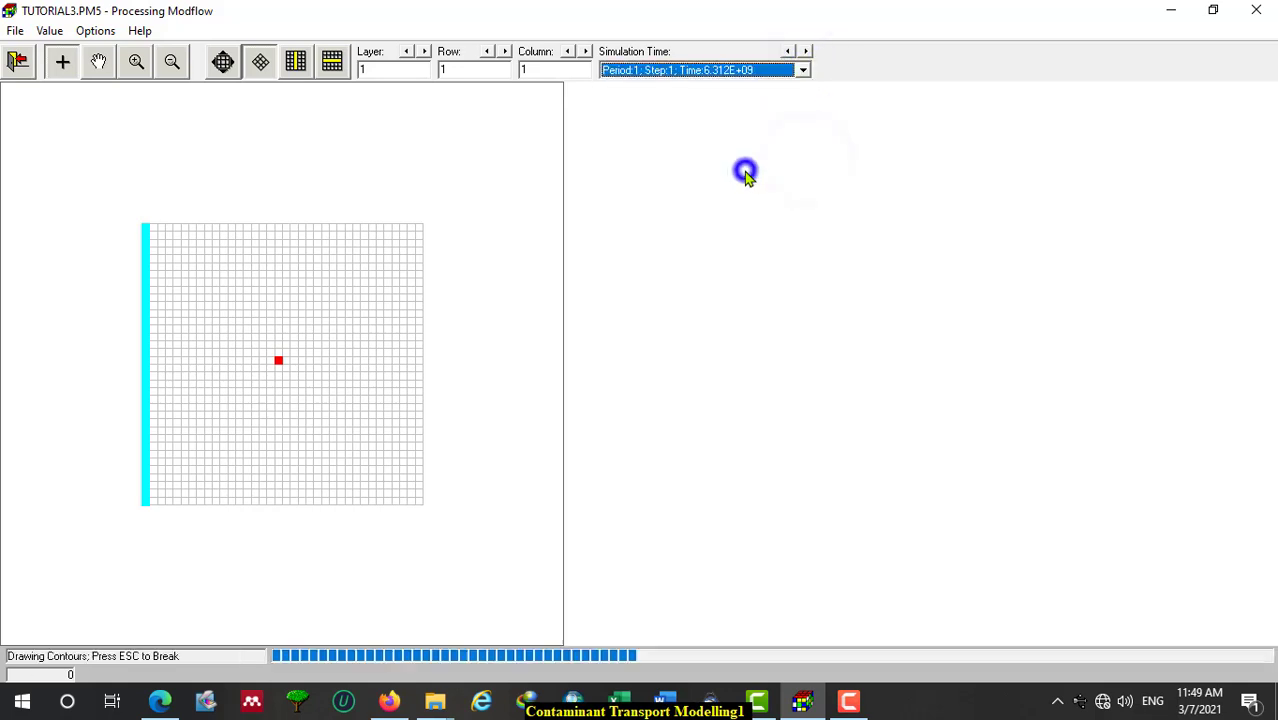
Set the contour level interval of the solute concentration to 5 in the environment options.
left_click(100, 30)
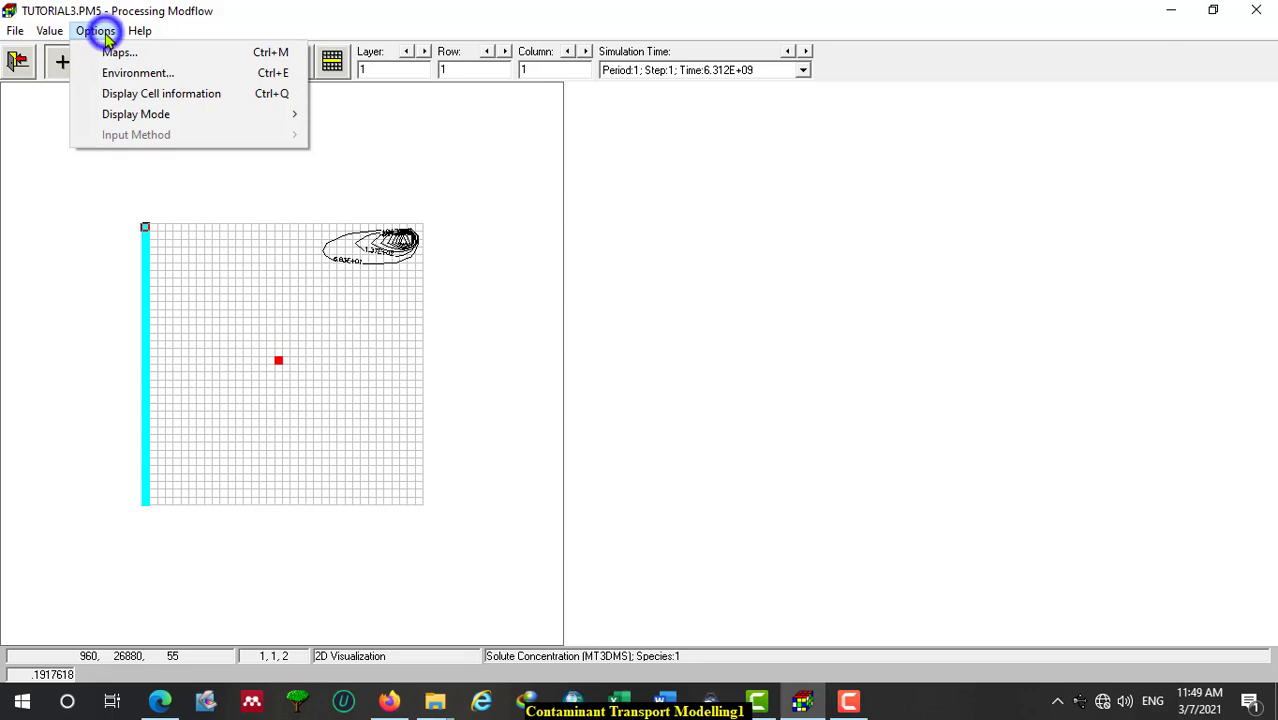
left_click(137, 74)
left_click(592, 212)
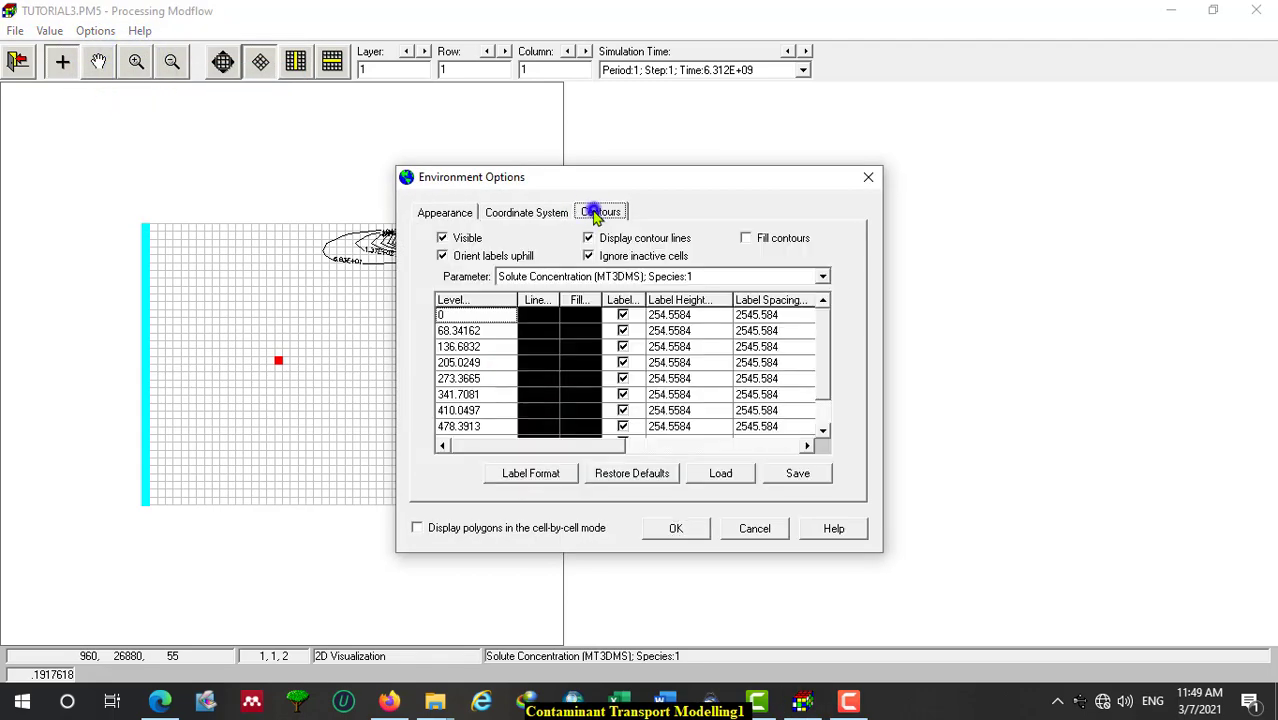
left_click(460, 298)
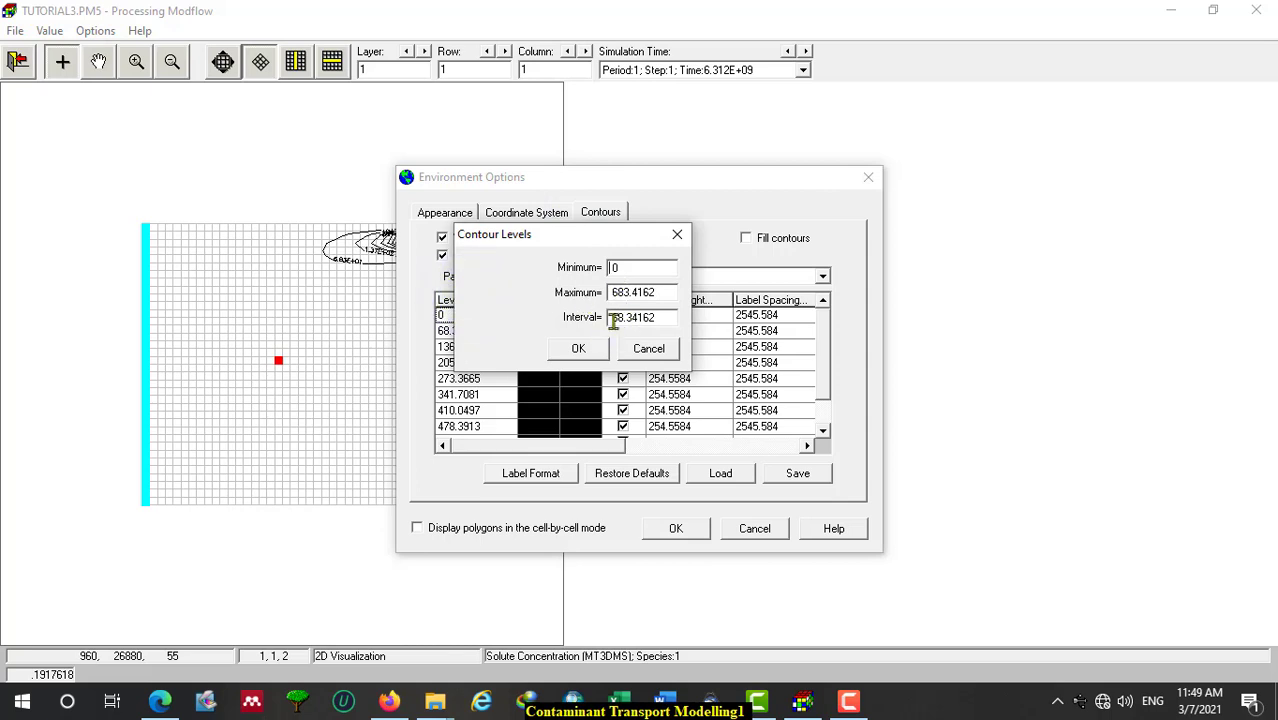
left_click_drag(661, 316, 614, 316)
type("5")
left_click(574, 347)
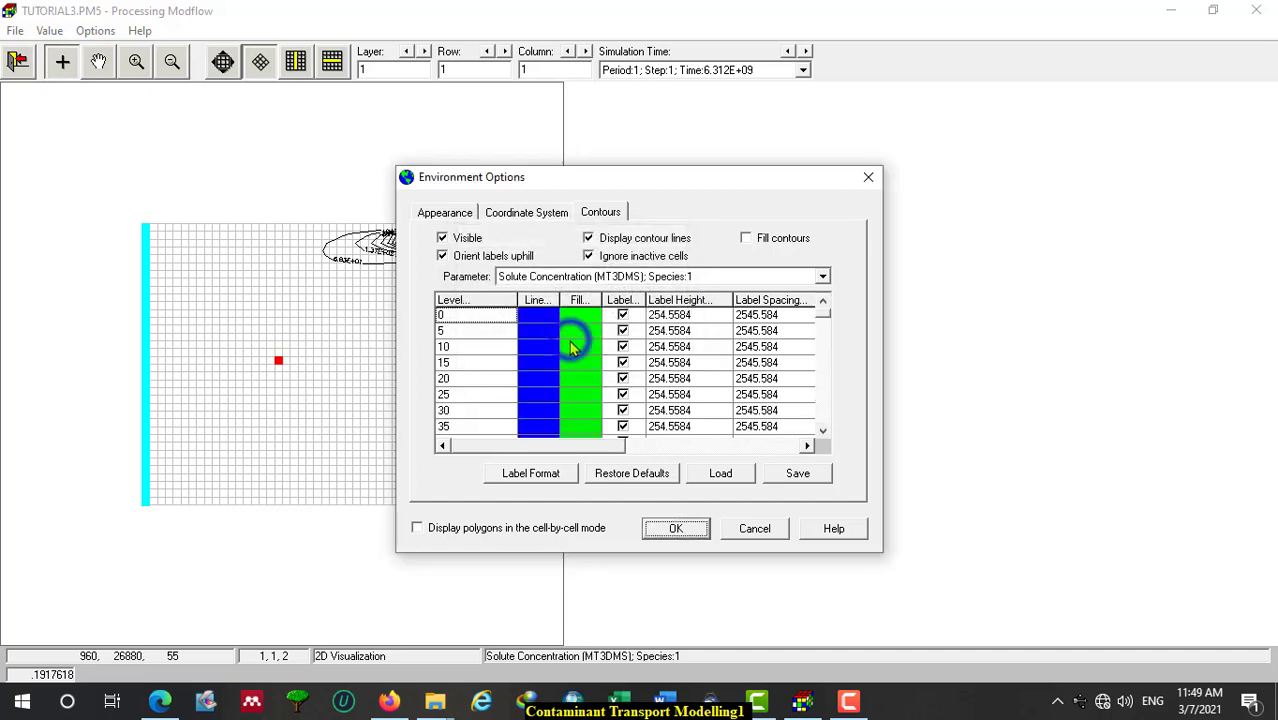
Set the minimum colour of the contour line spectrum to red and apply the contour settings.
left_click(530, 298)
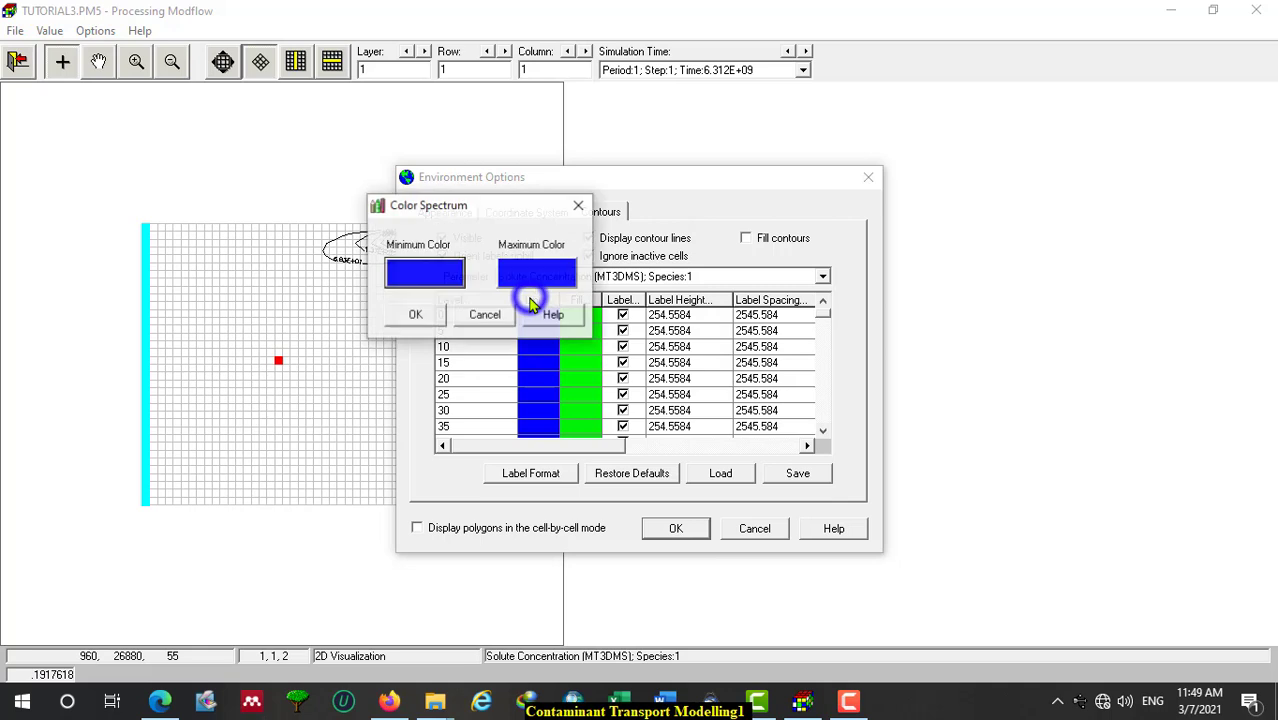
left_click(422, 273)
left_click(45, 57)
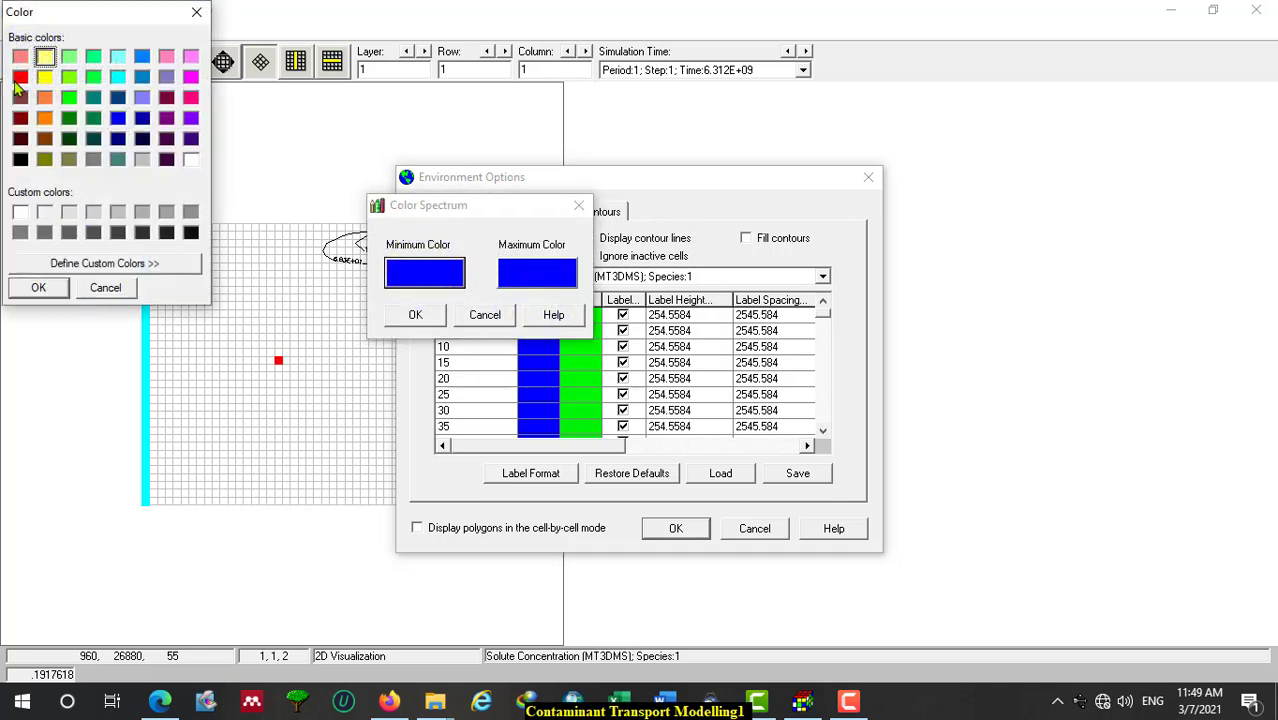
left_click(20, 77)
left_click(40, 286)
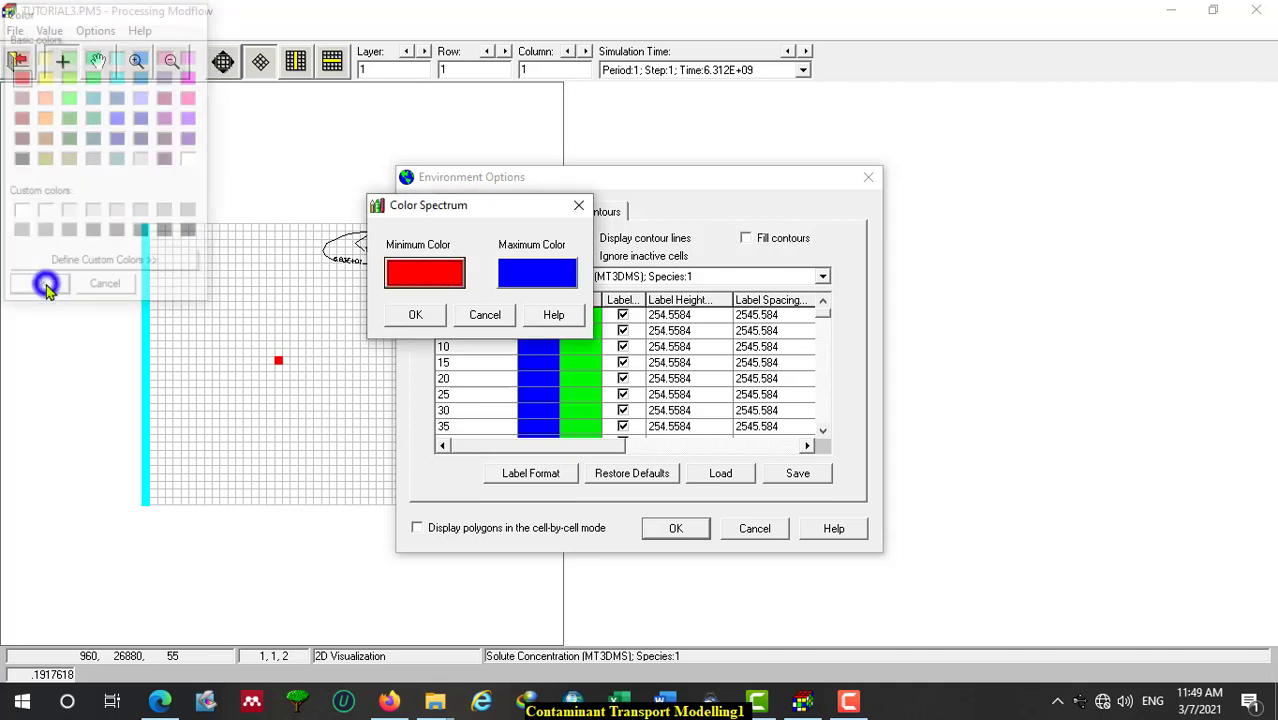
left_click(433, 322)
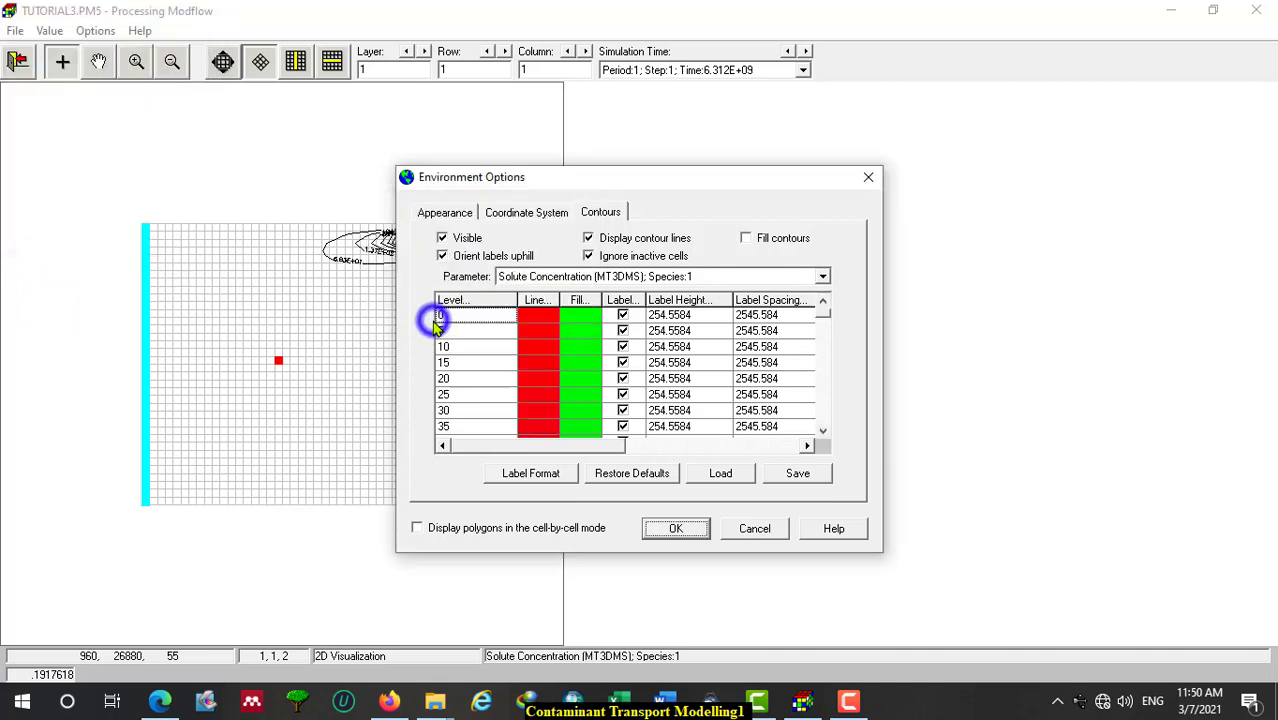
left_click(675, 530)
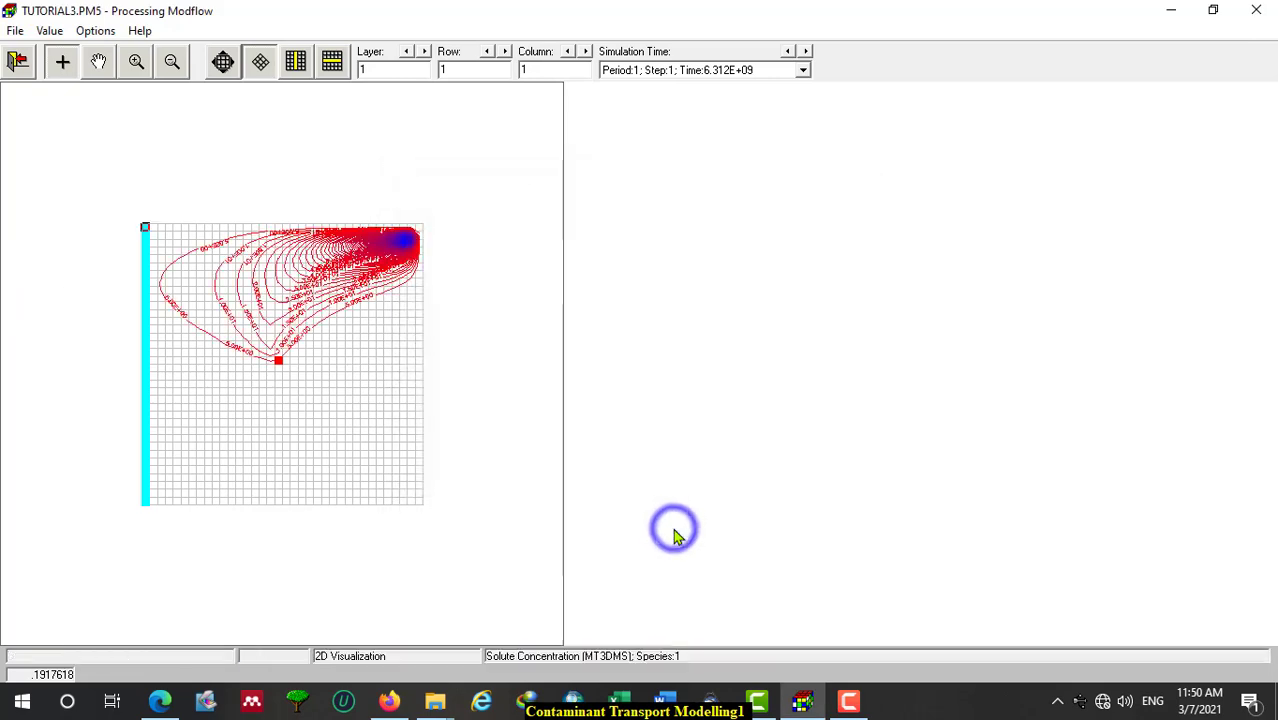
Enlarge the plume plot and review the task questions in the Word document tu3.docx before returning to Processing Modflow.
left_click(222, 63)
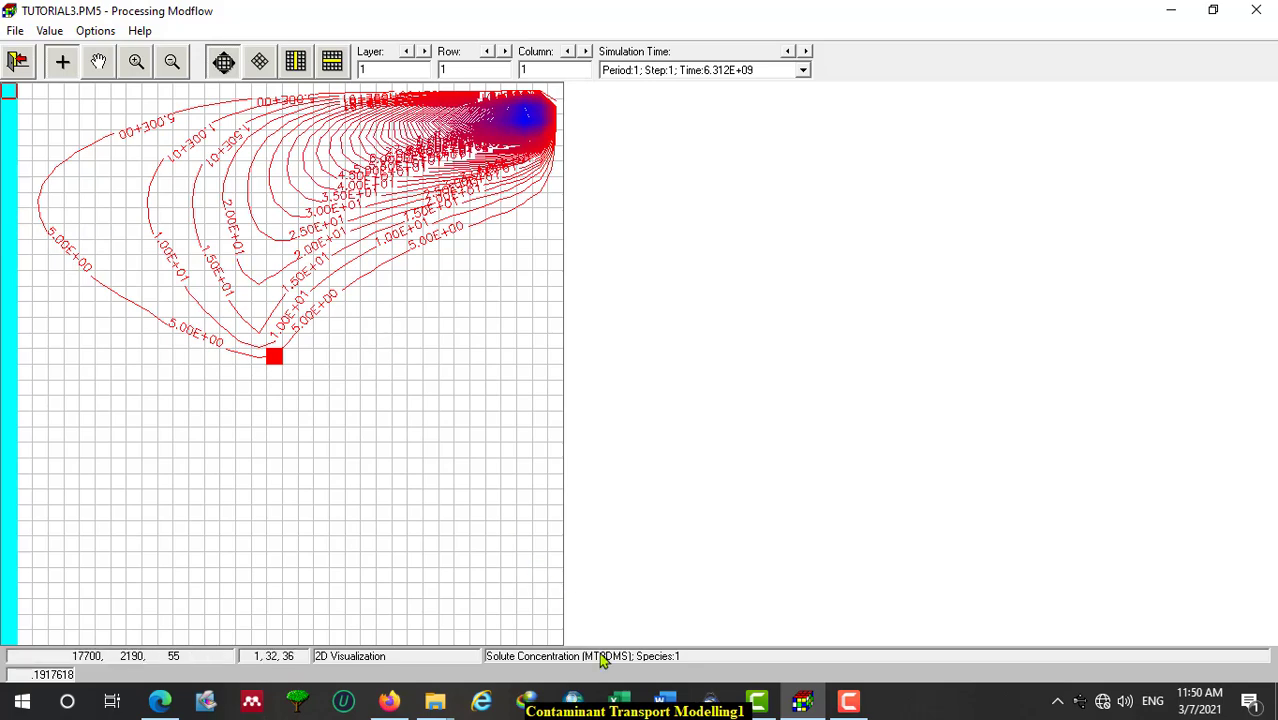
left_click(664, 706)
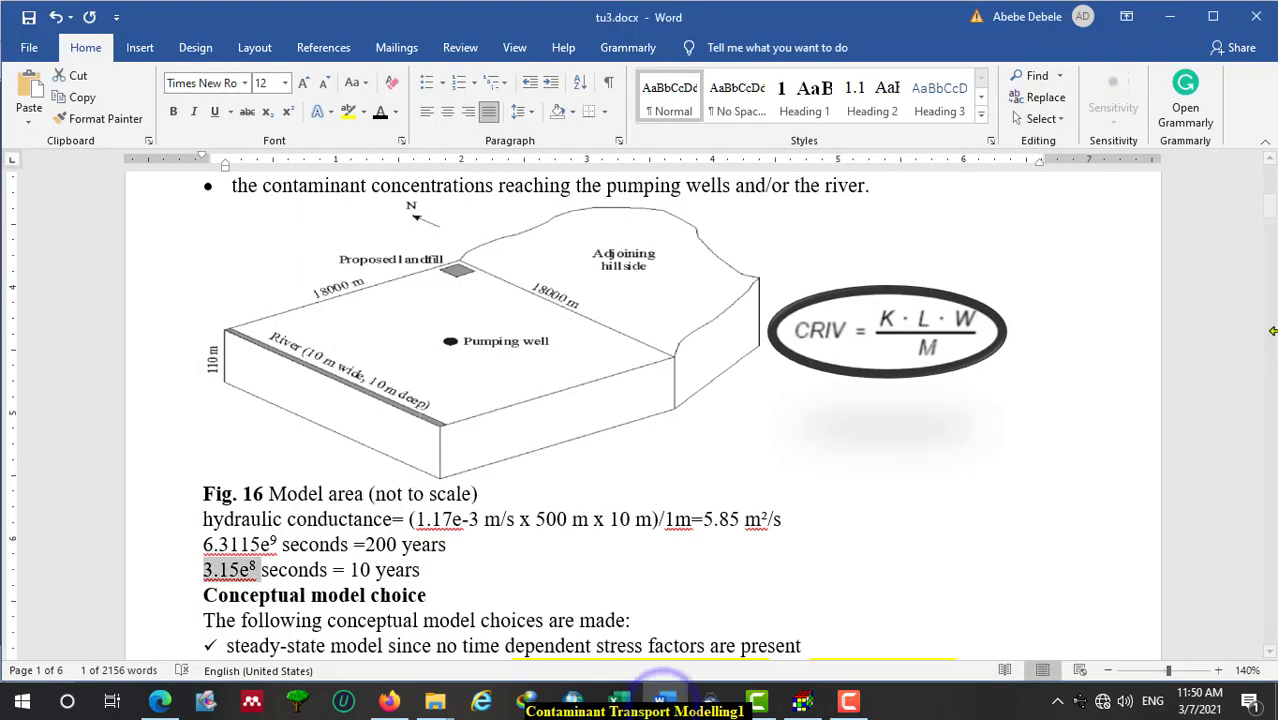
left_click(1268, 160)
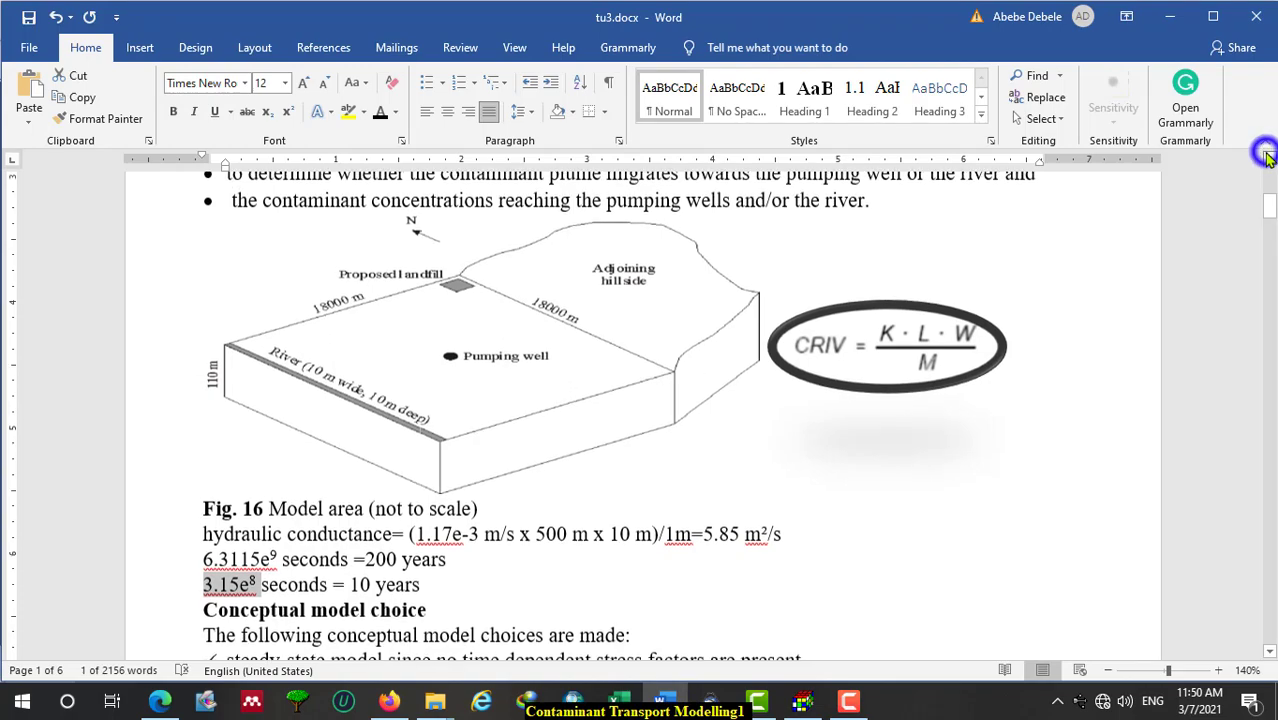
left_click_drag(1268, 160, 1268, 158)
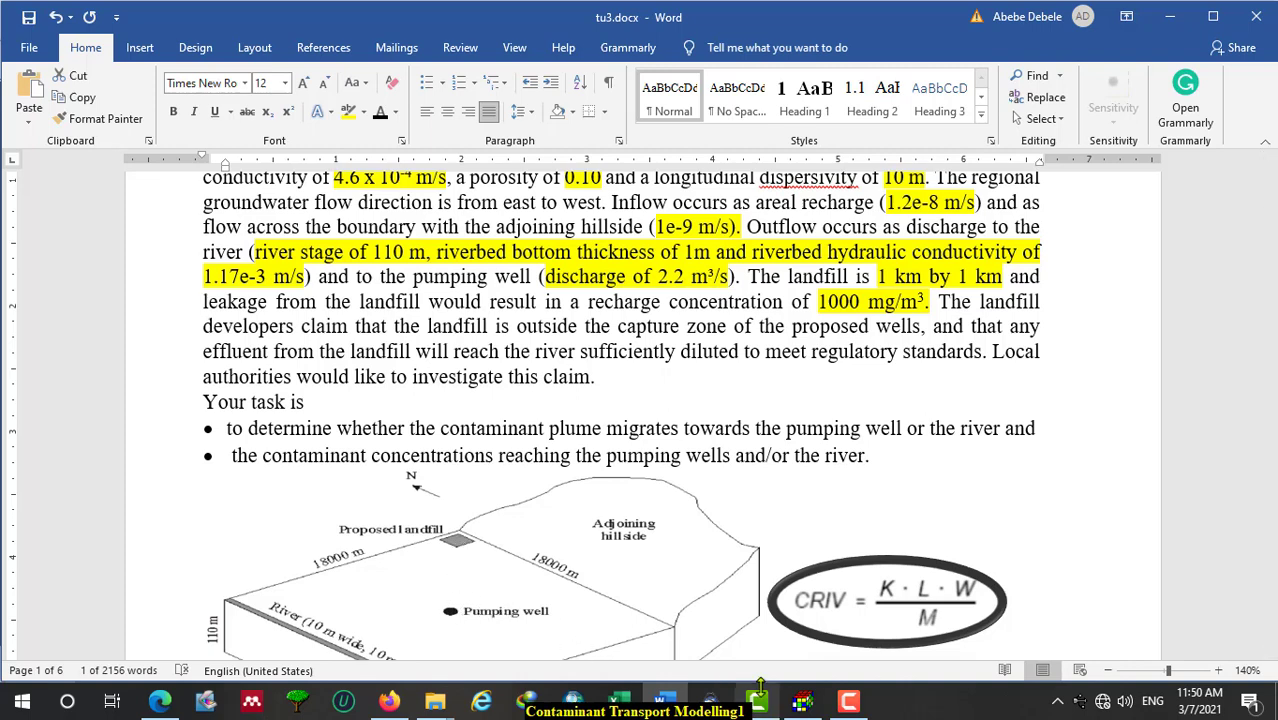
left_click(800, 705)
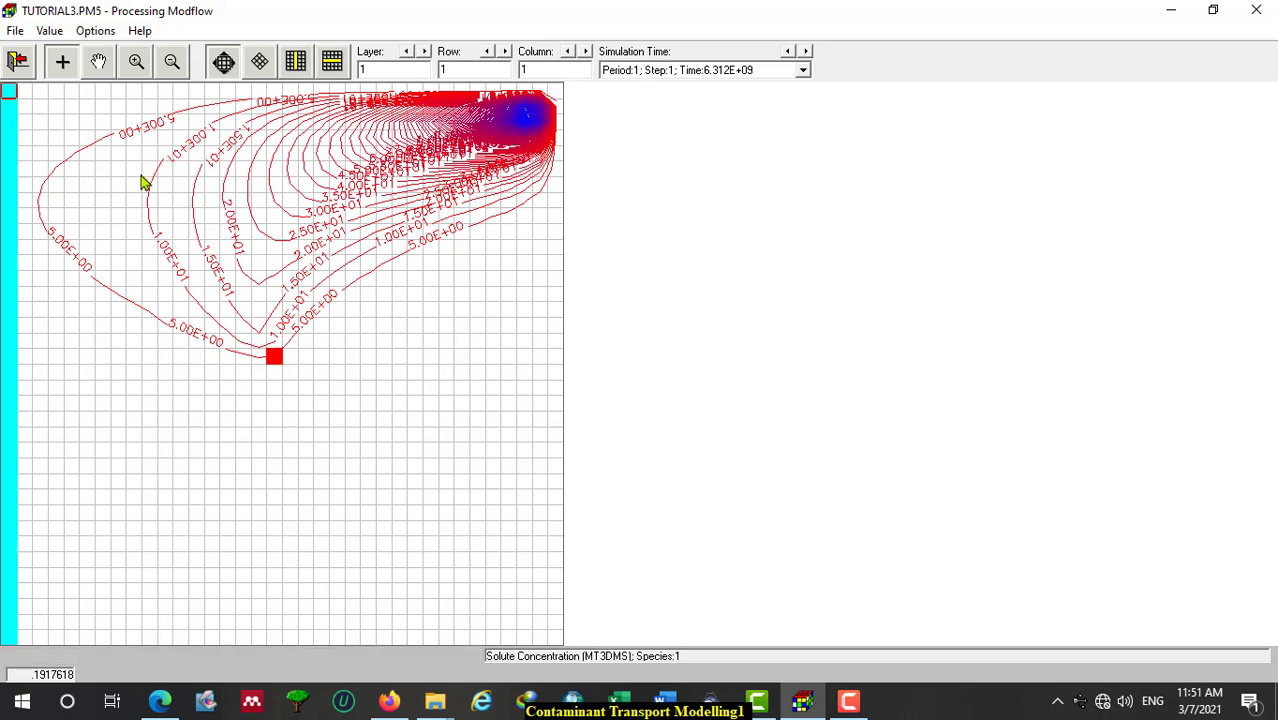
Start a new animation of the plume and create a Desktop folder named animation for its frame files.
left_click(14, 32)
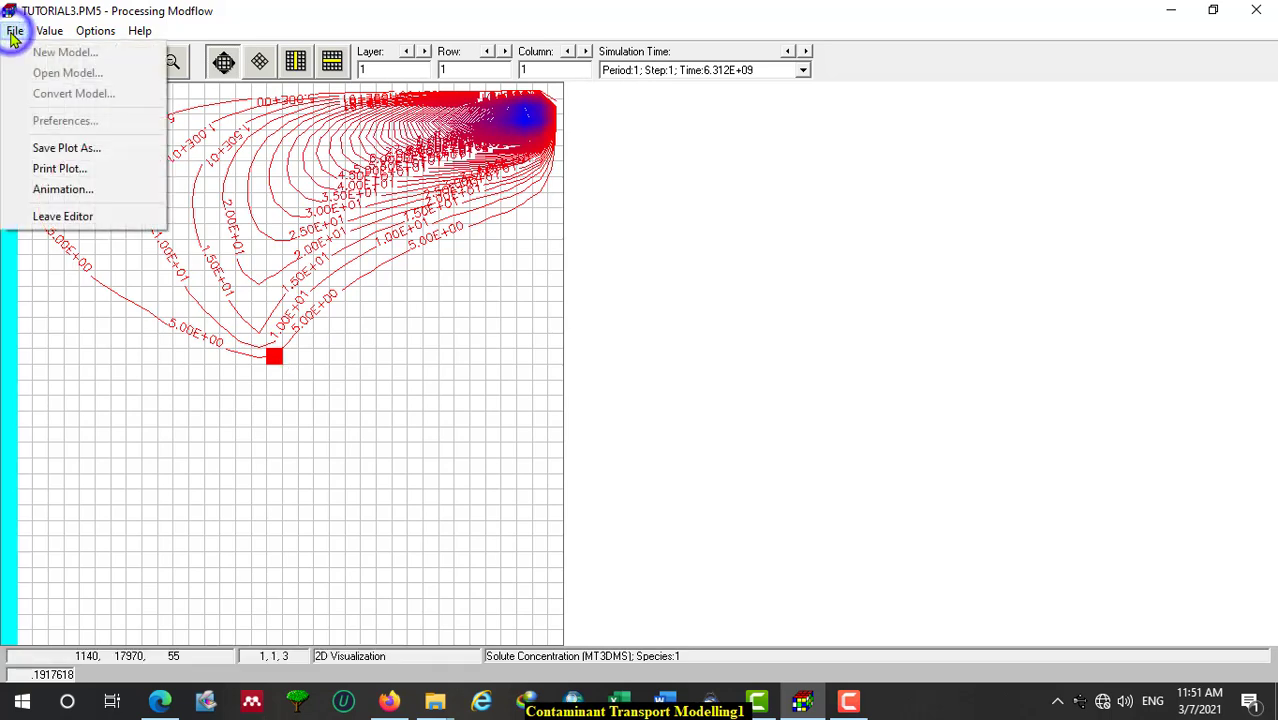
left_click(62, 190)
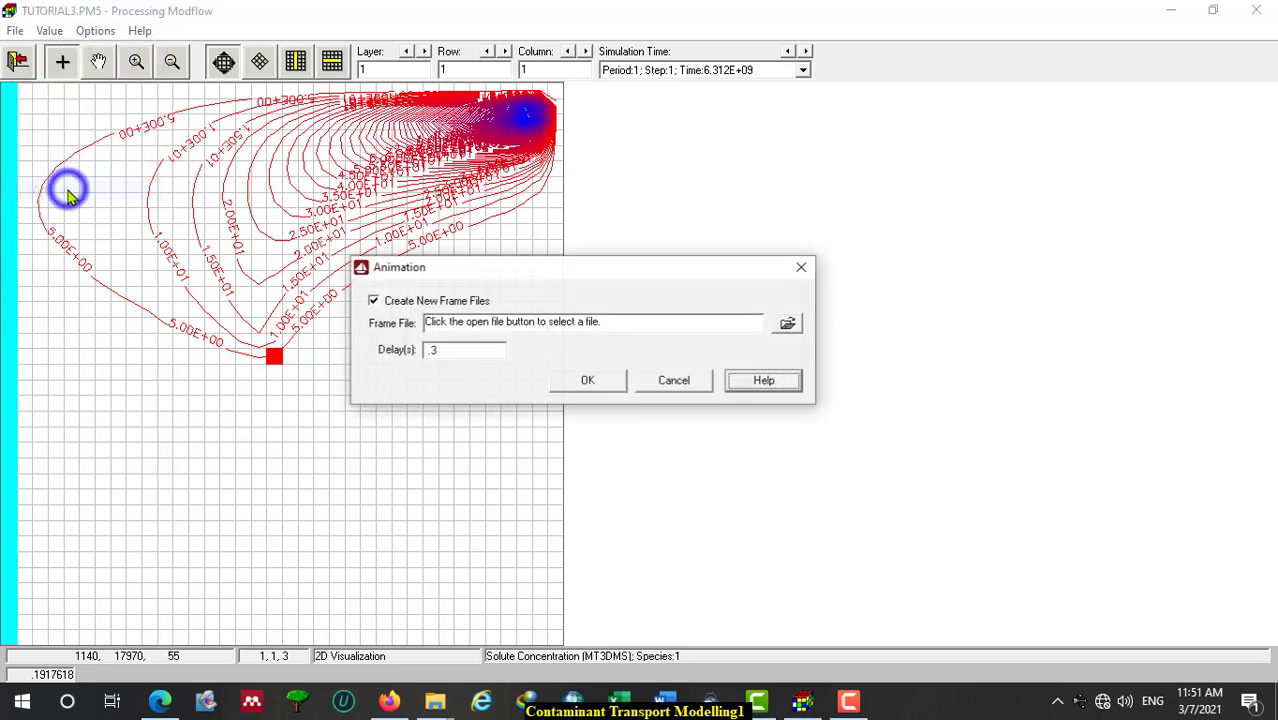
left_click(445, 352)
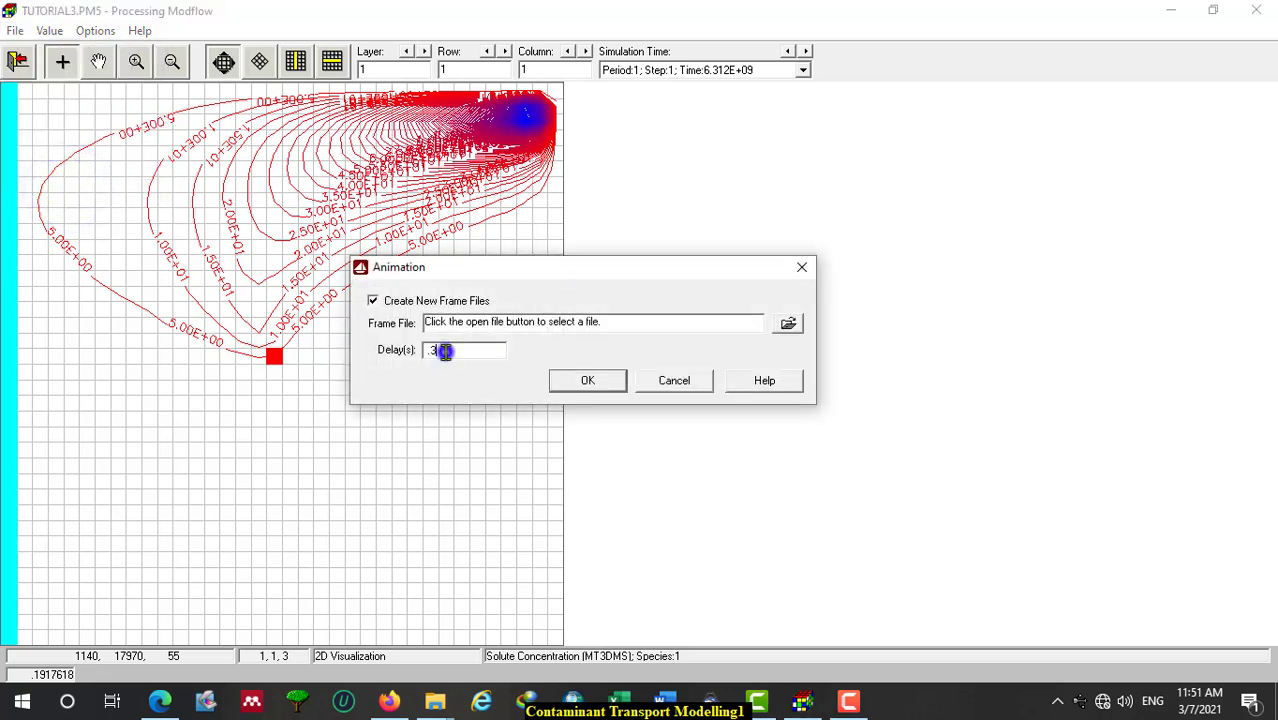
key("BackSpace")
left_click(787, 327)
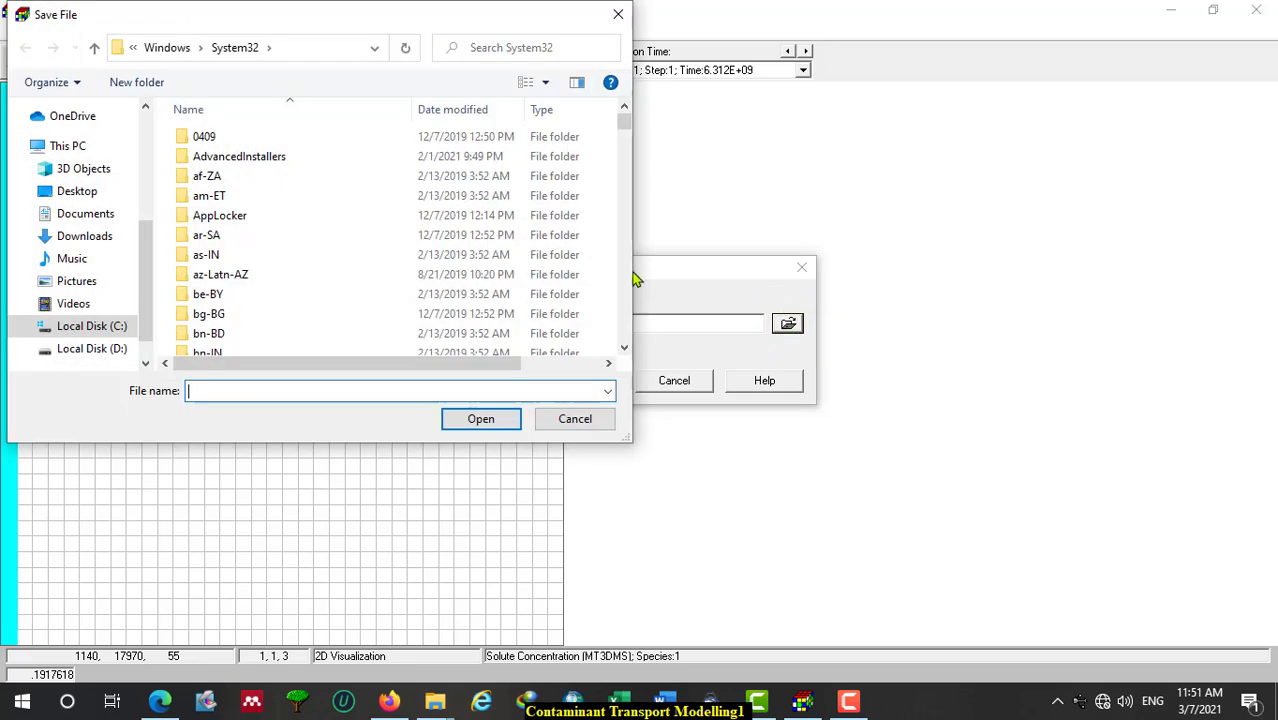
left_click(82, 194)
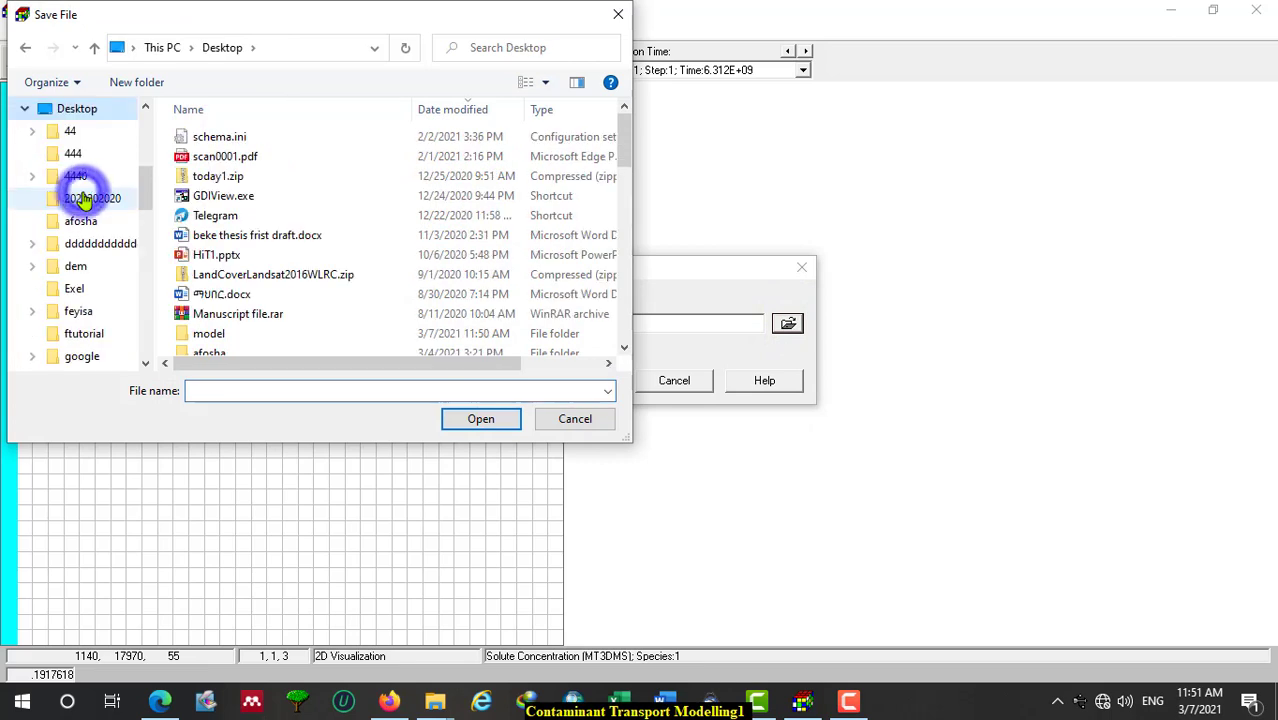
left_click(148, 84)
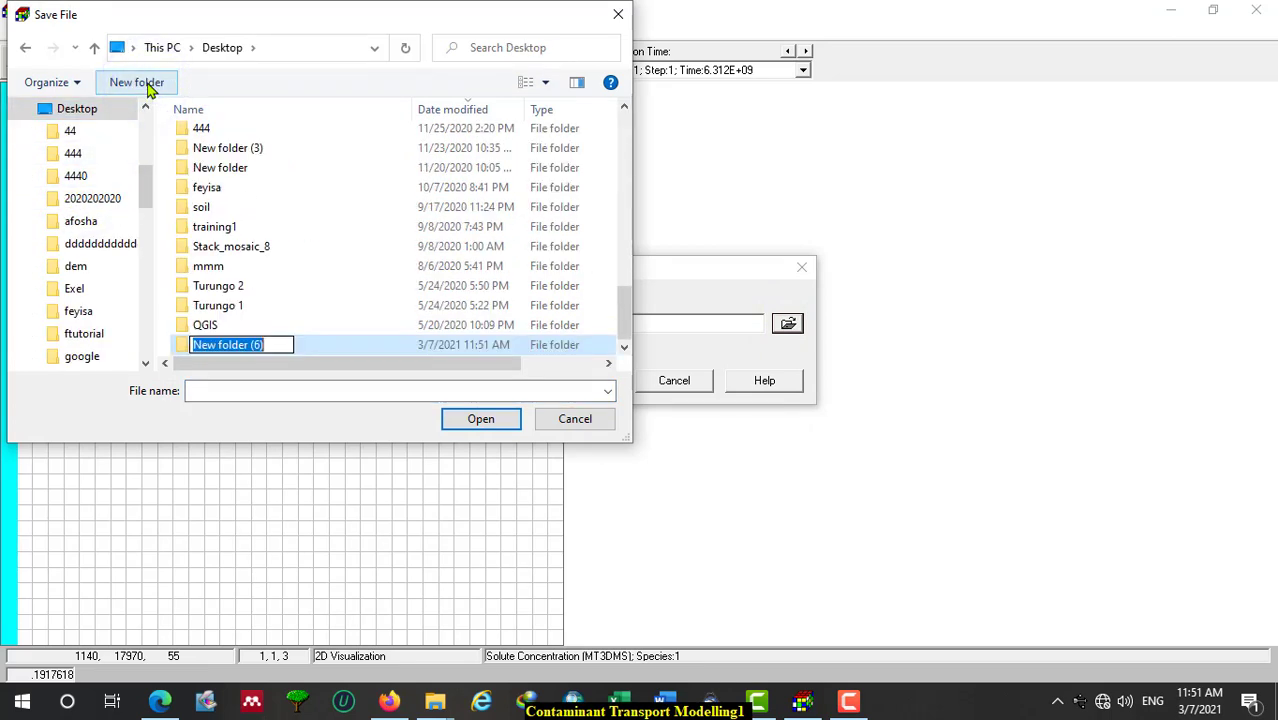
type("a")
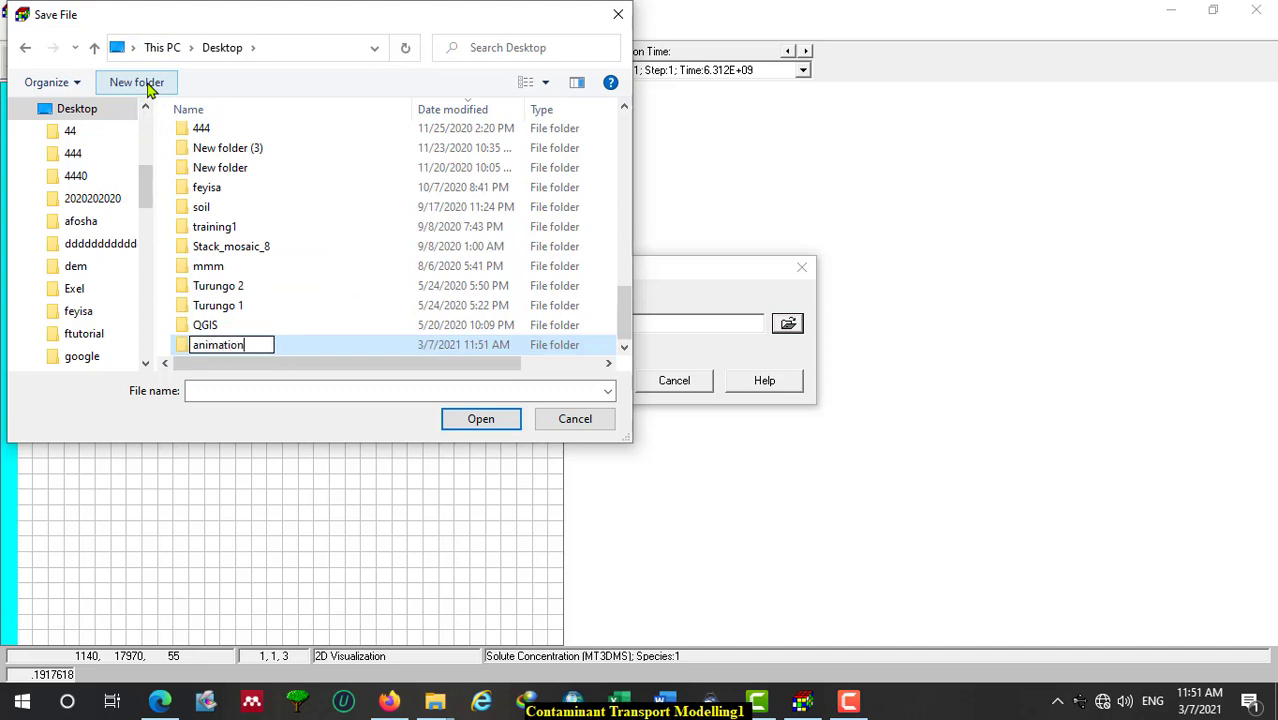
type("nimation")
left_click(302, 342)
double_click(308, 346)
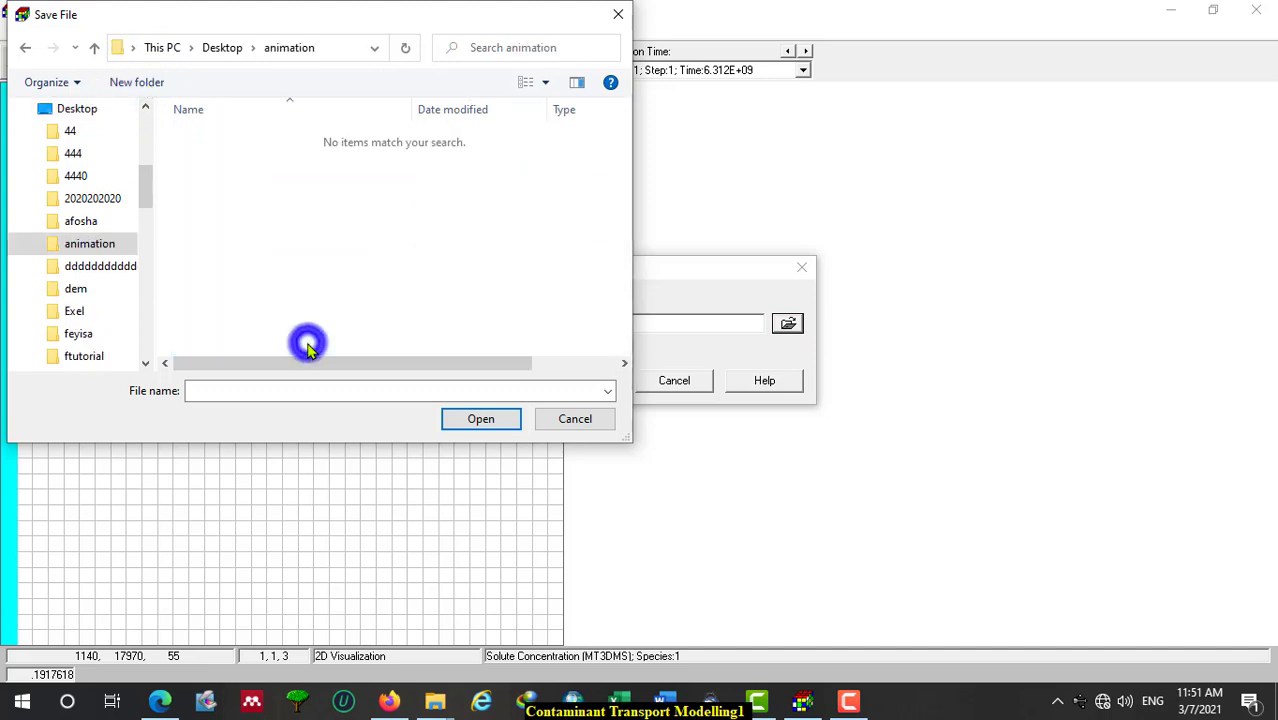
Name the frame file animate, generate and play the plume animation, and stop the playback.
left_click(220, 390)
type("a")
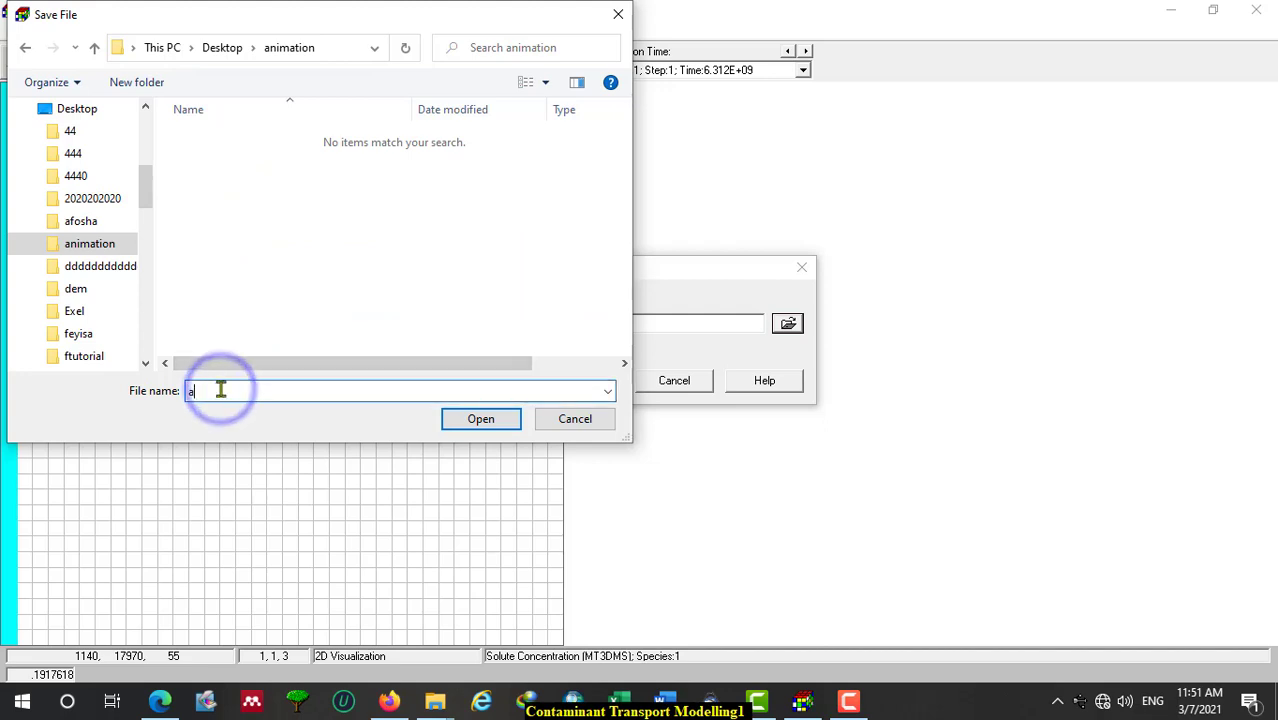
type("nimate")
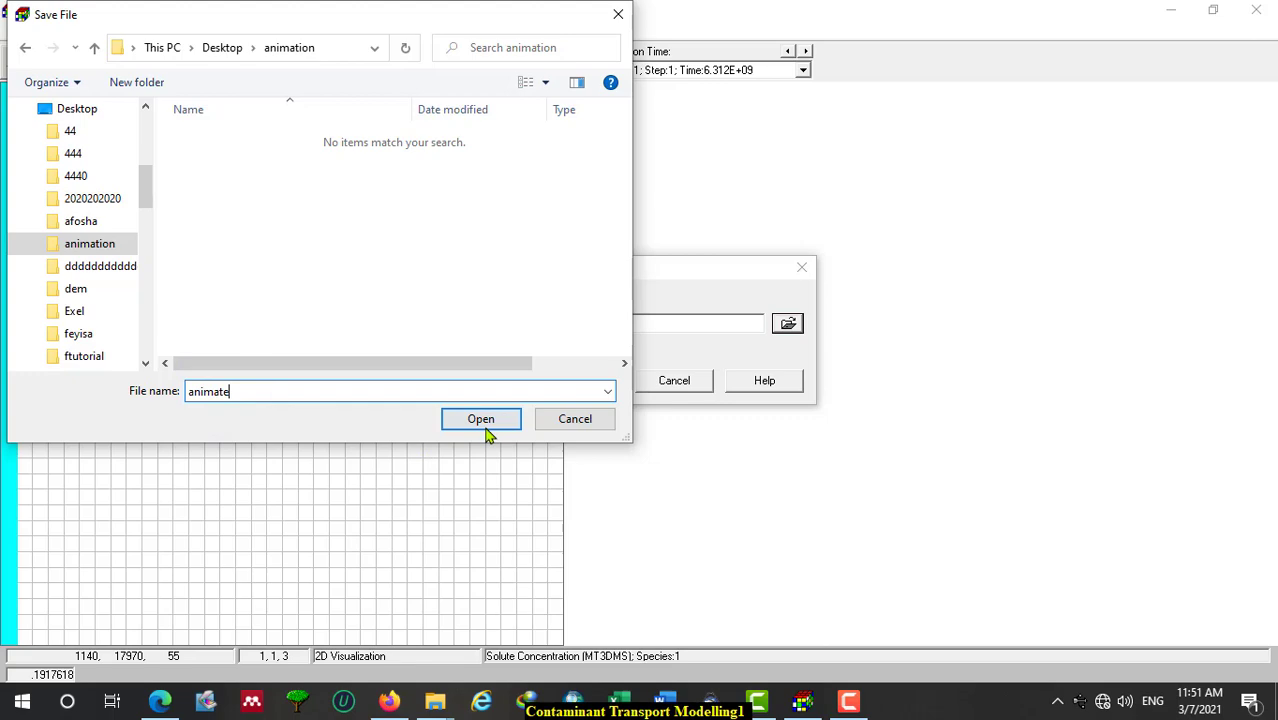
left_click(484, 424)
left_click(592, 384)
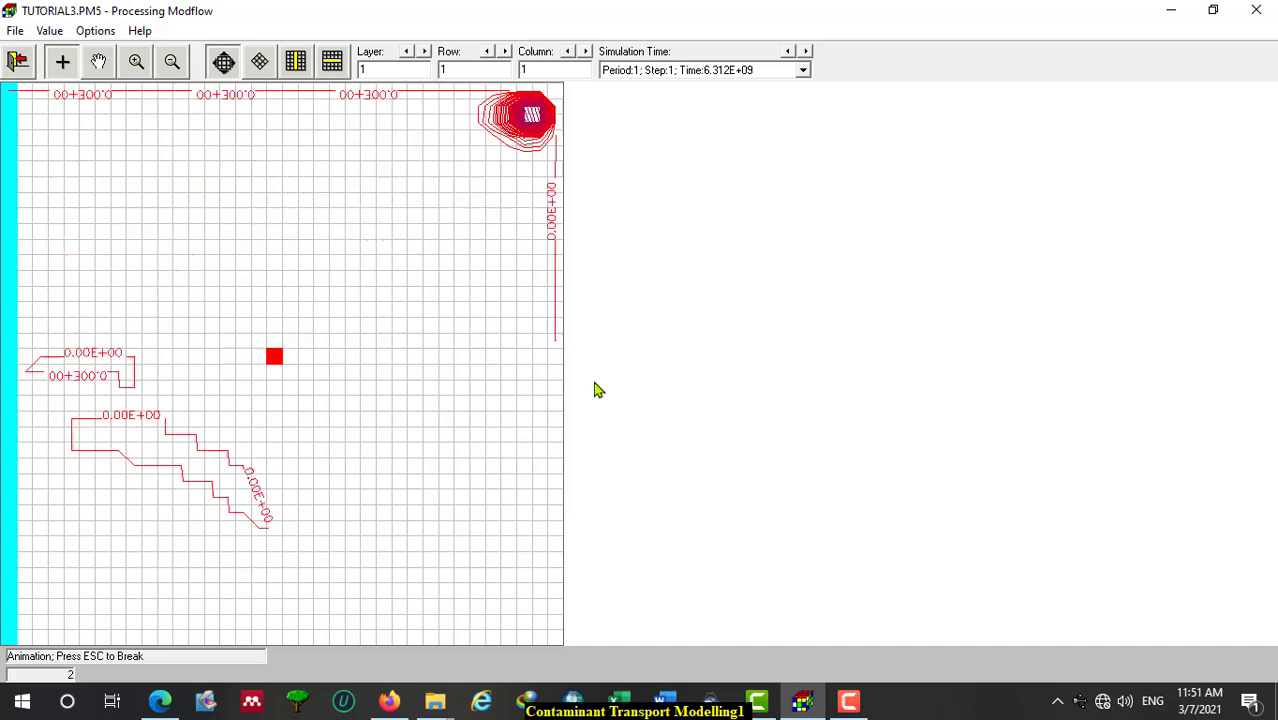
key("Escape")
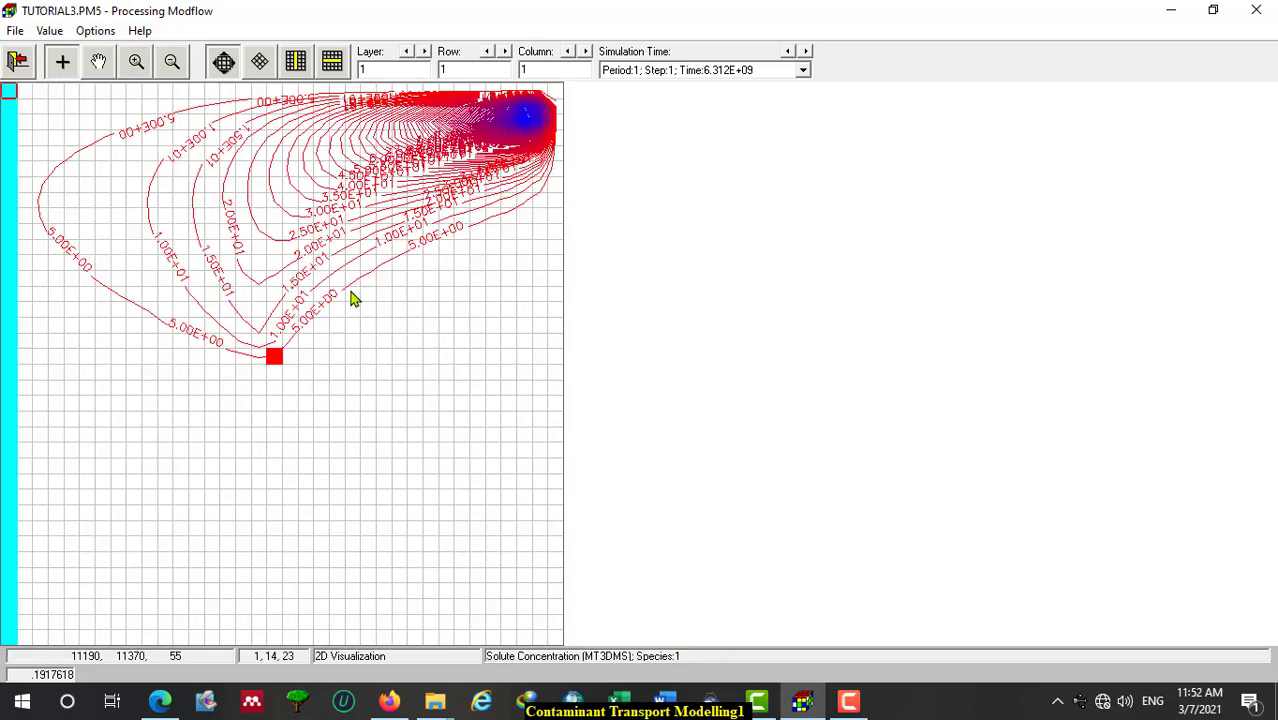
Set the solute concentration contour levels to a minimum of 1 and an interval of 10.
left_click(52, 31)
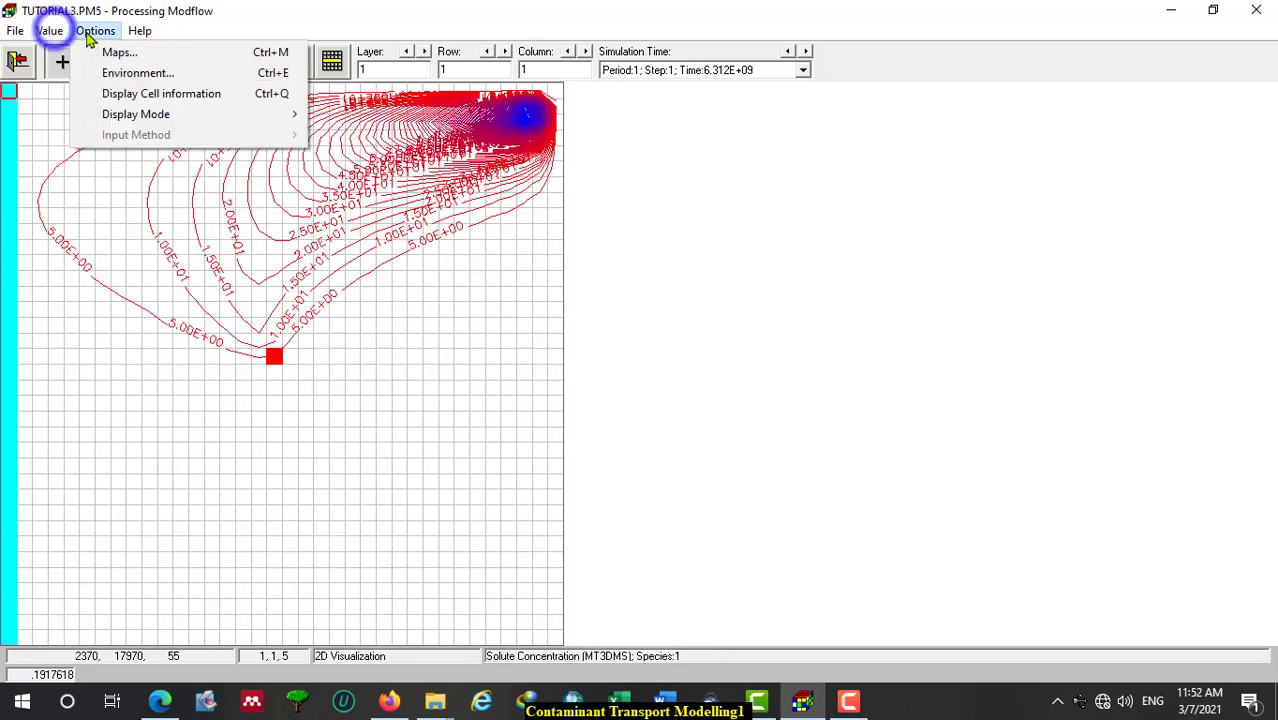
left_click(95, 32)
left_click(95, 32)
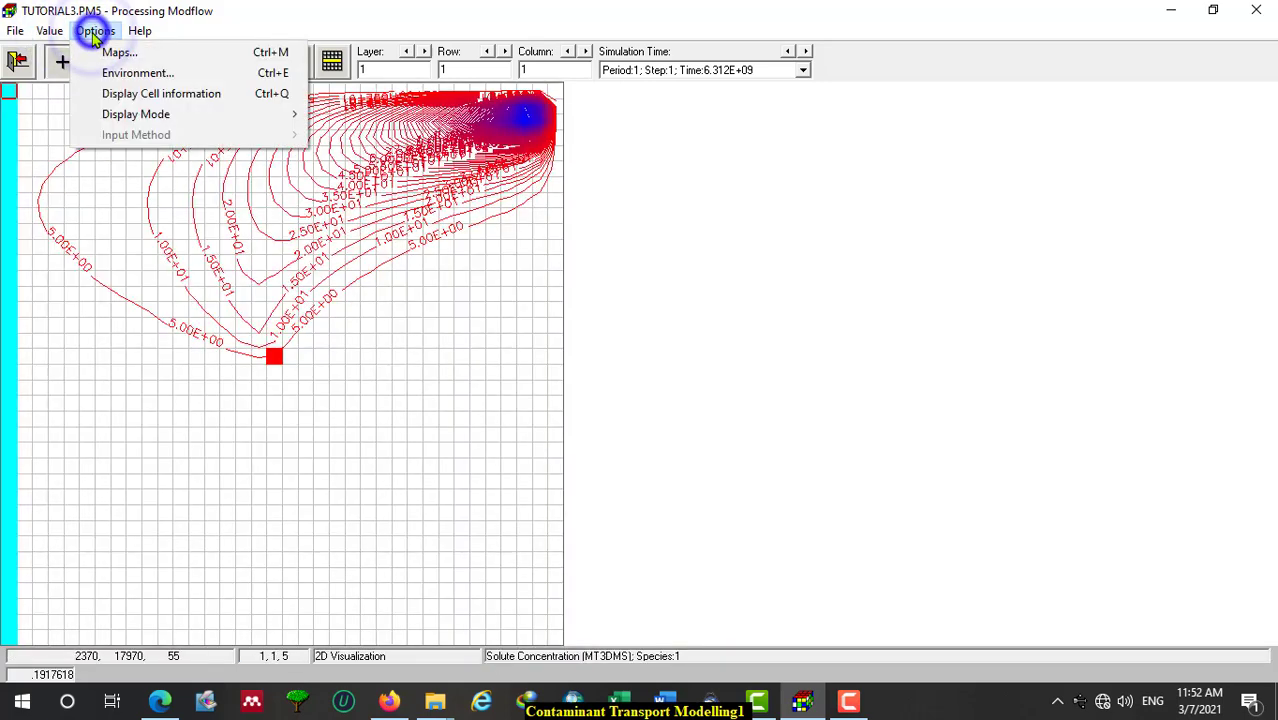
left_click(143, 74)
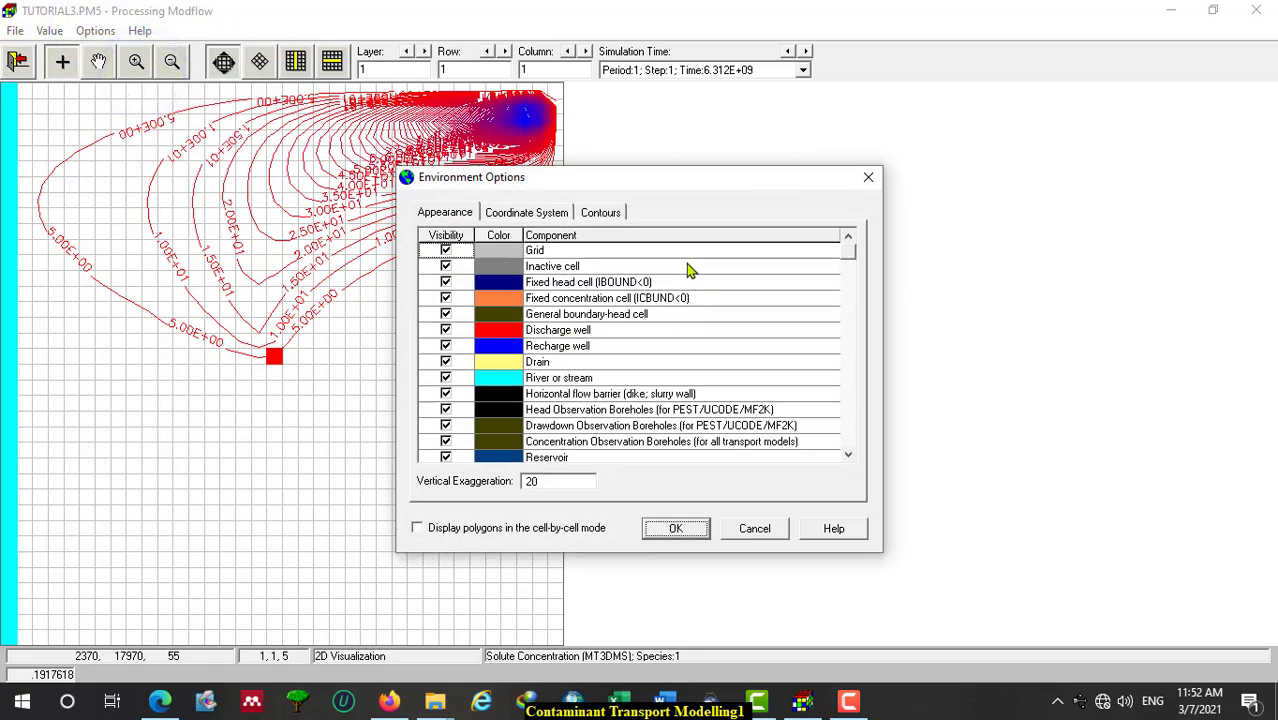
left_click(610, 214)
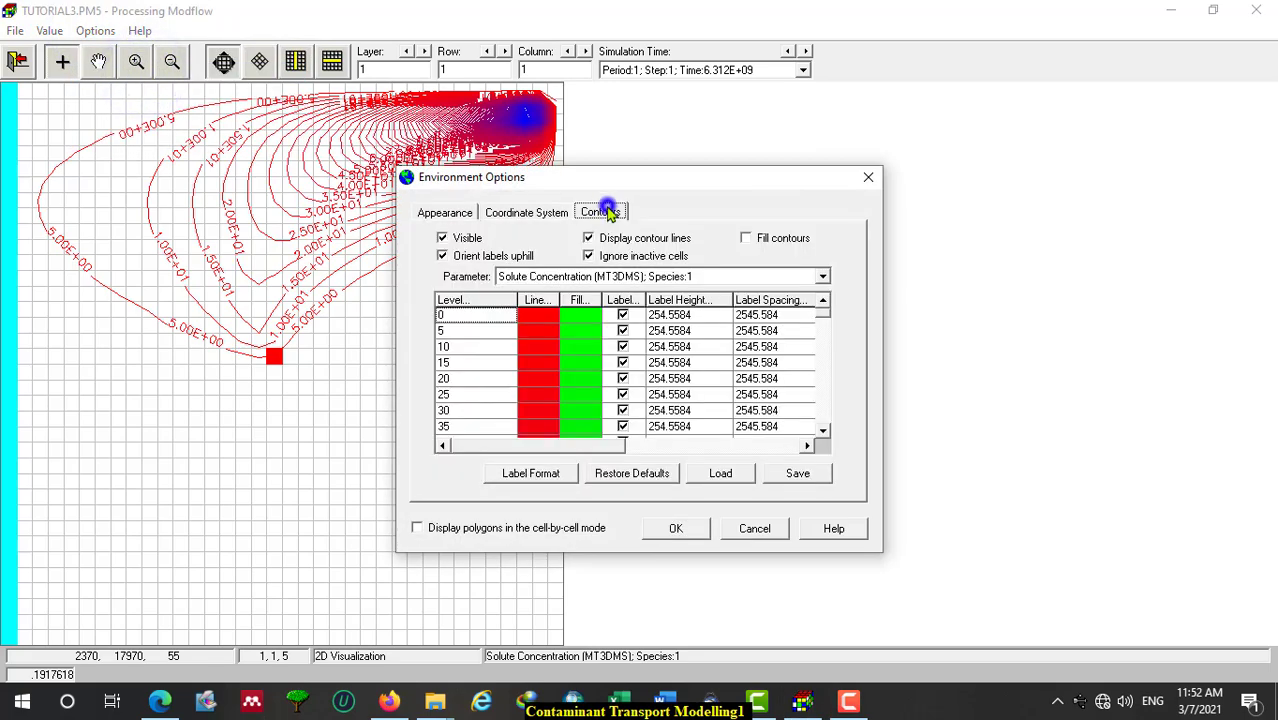
left_click(478, 304)
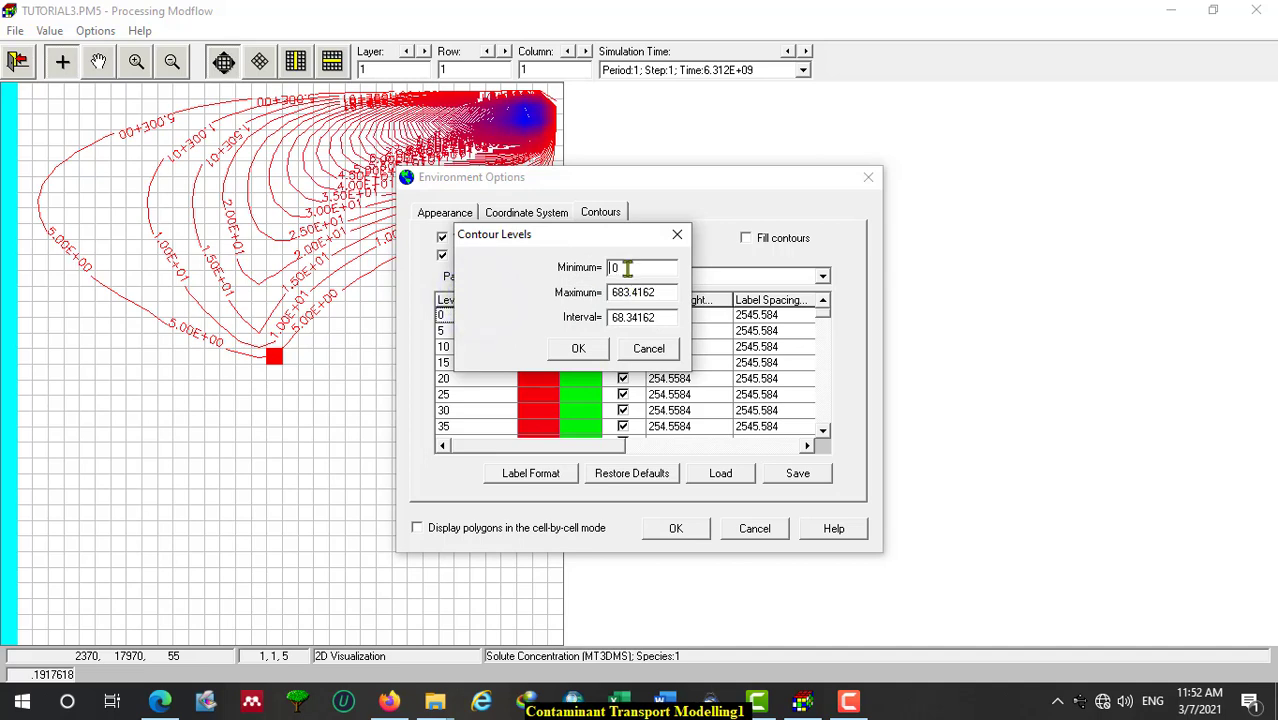
left_click(624, 265)
left_click_drag(624, 265, 603, 267)
left_click_drag(665, 317, 615, 317)
type("10")
left_click(580, 349)
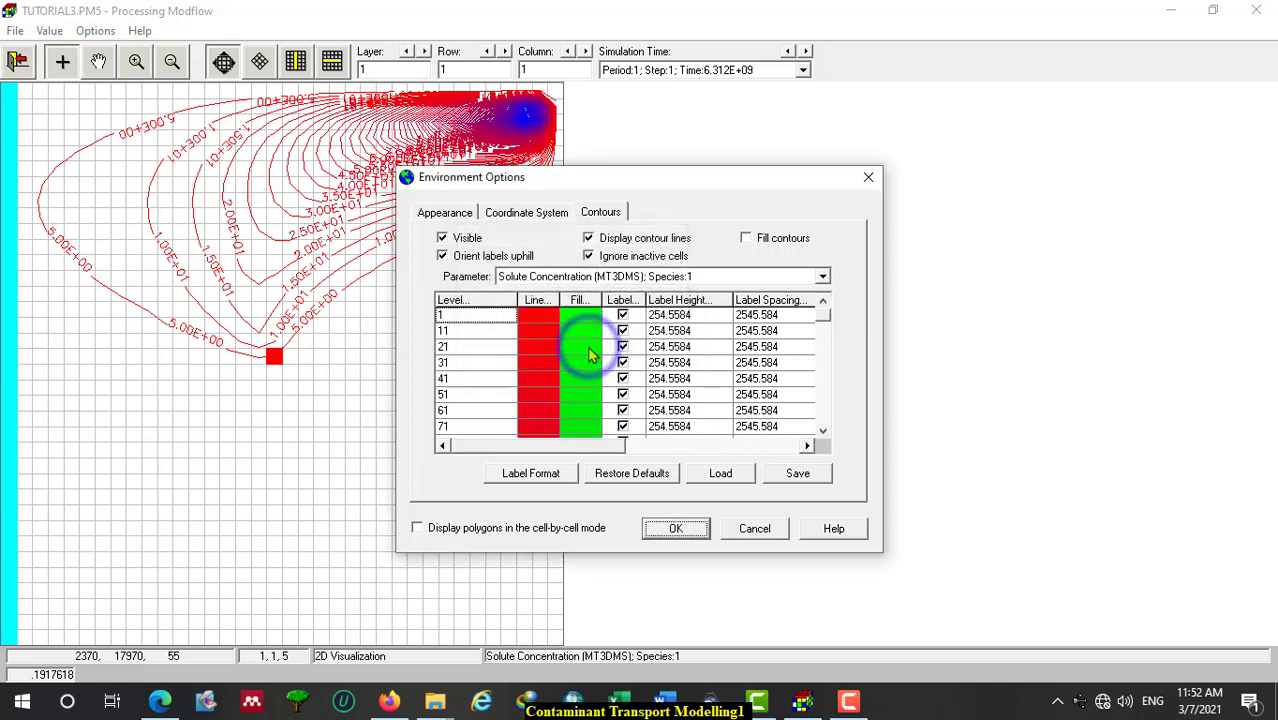
Change the contour label format to fixed and apply the contour settings to the plot.
left_click(535, 476)
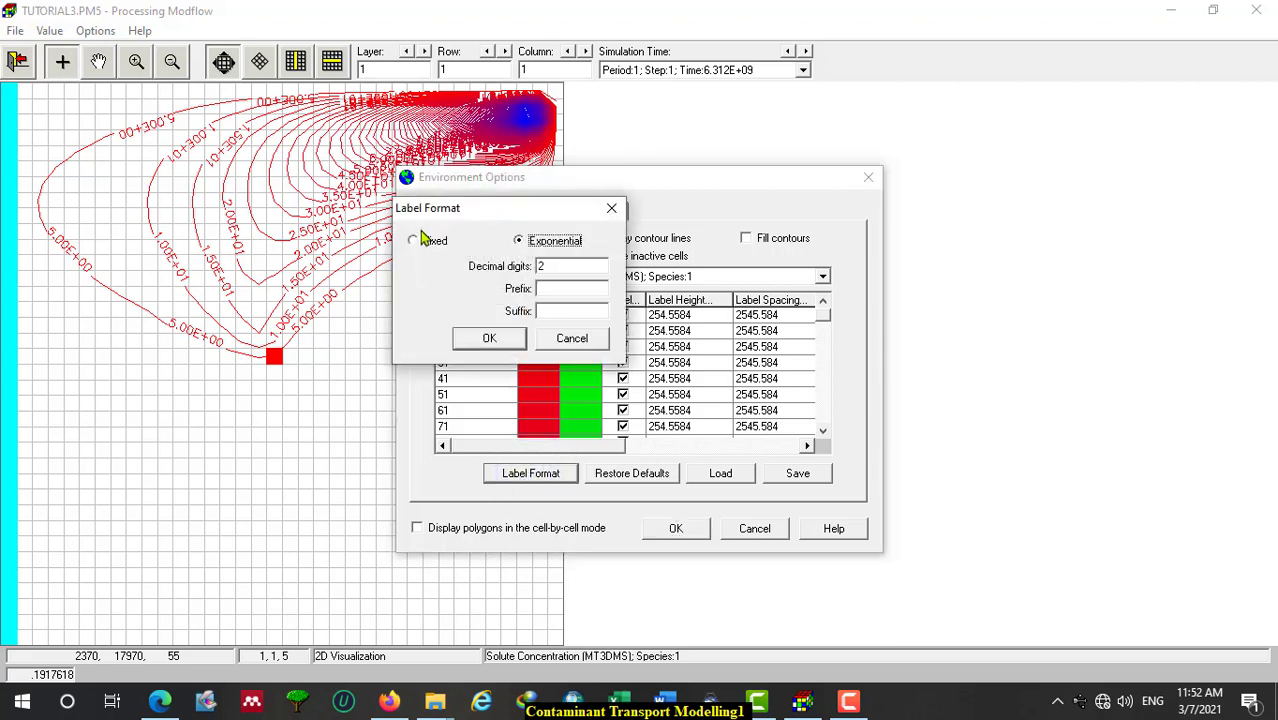
left_click(415, 242)
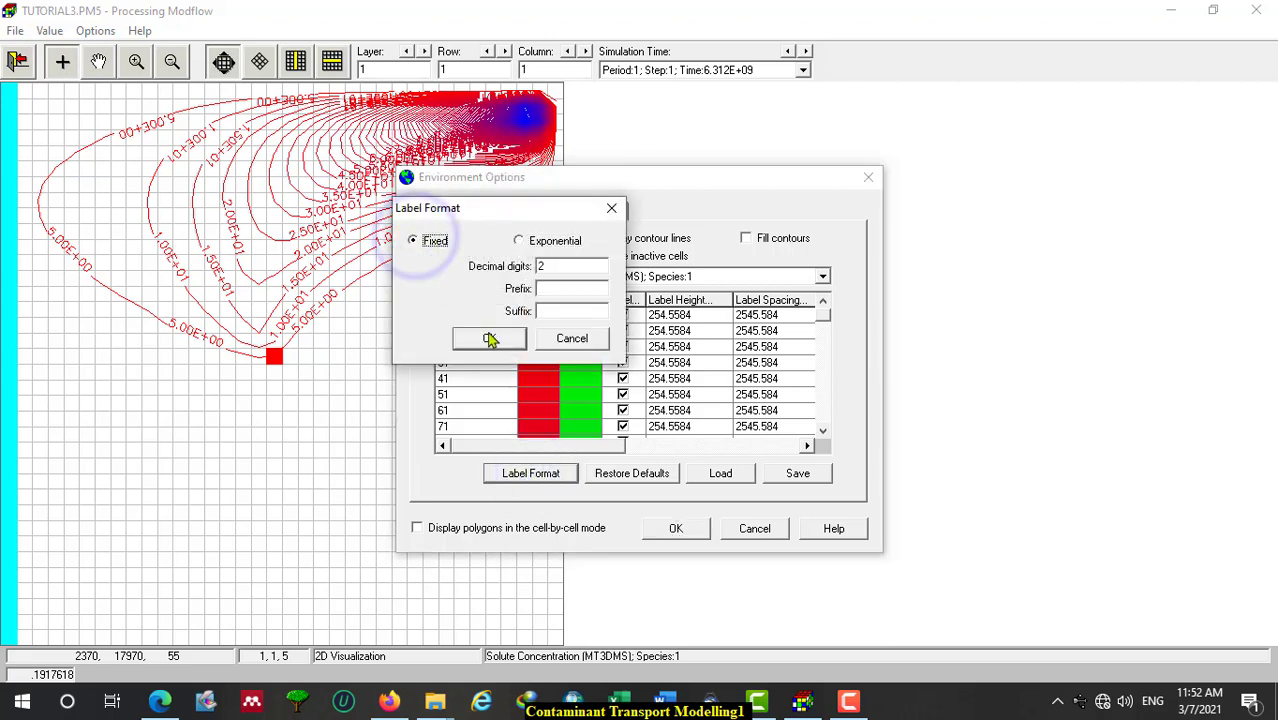
left_click(489, 338)
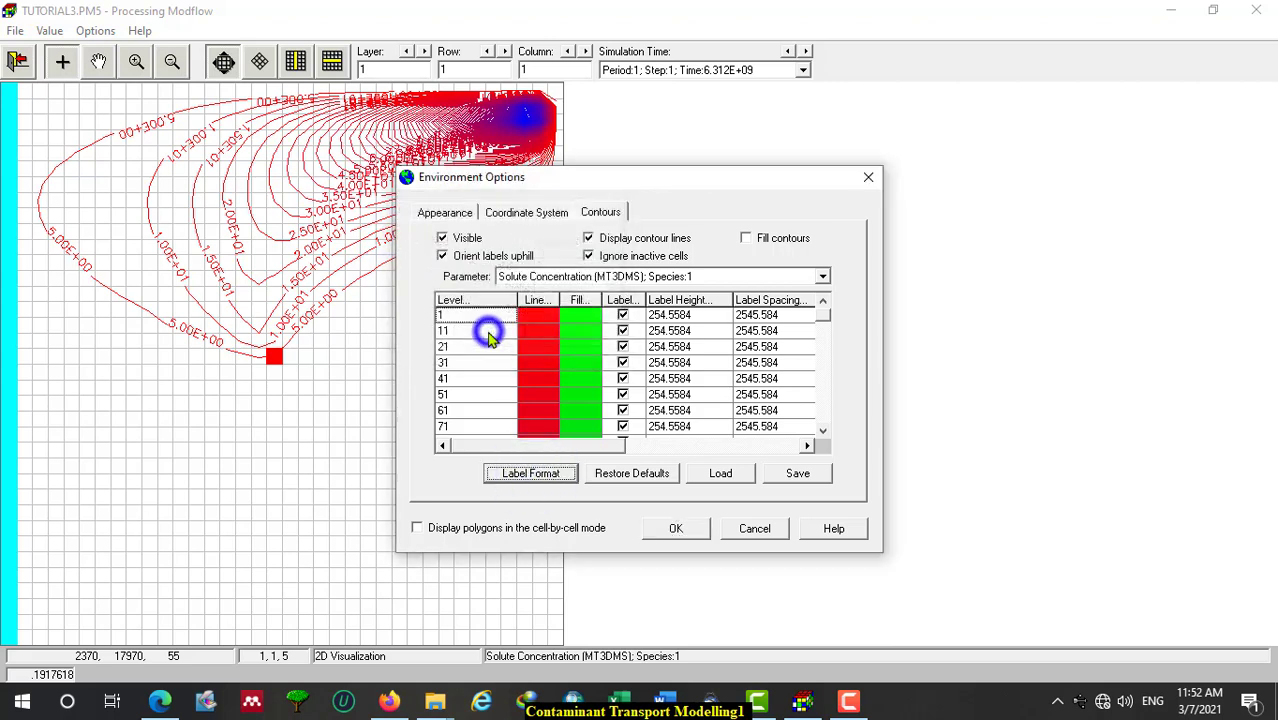
left_click(693, 528)
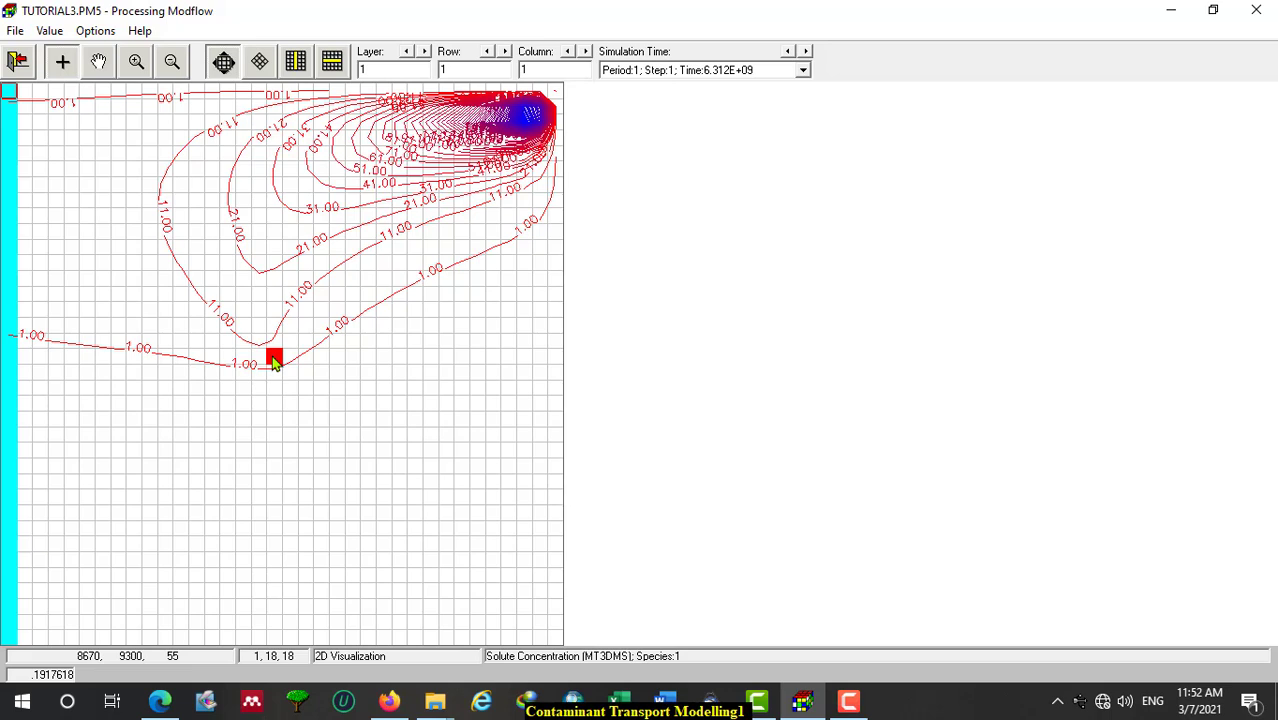
Compare the plume contours at simulation times 5.985E+09, 5.355E+09, 5.04E+09 and 4.725E+09.
left_click(802, 72)
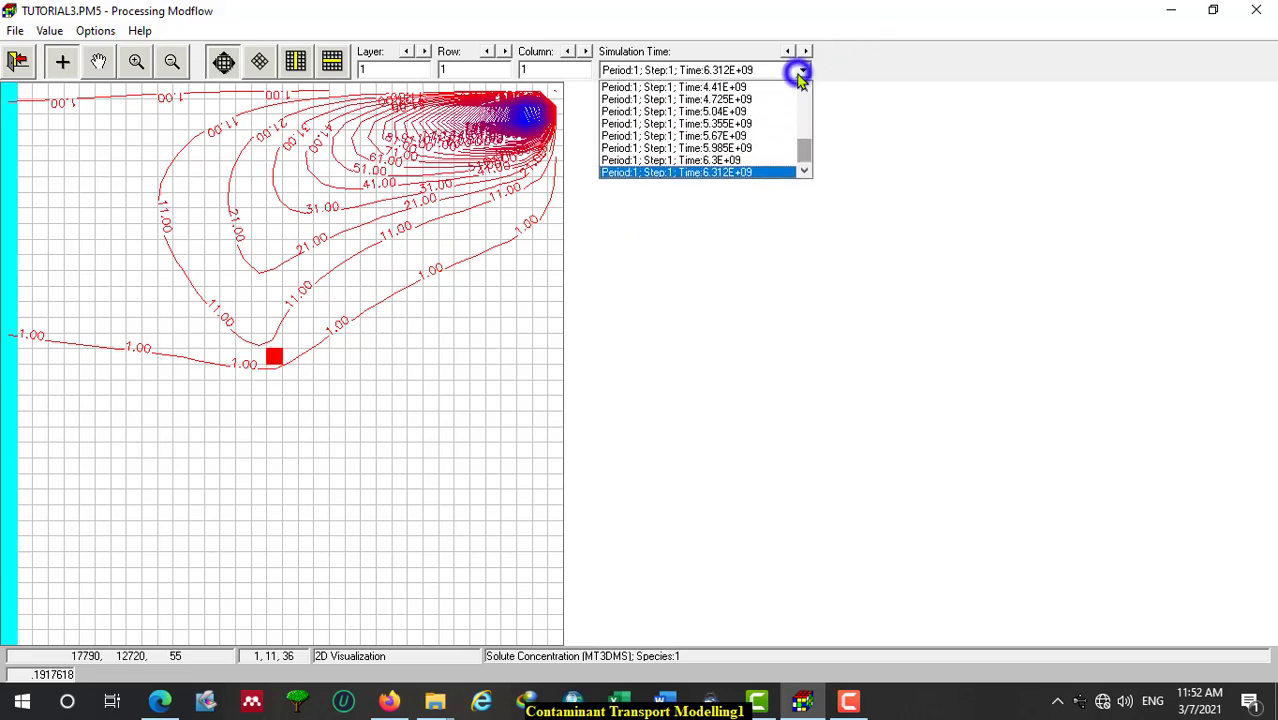
left_click(728, 148)
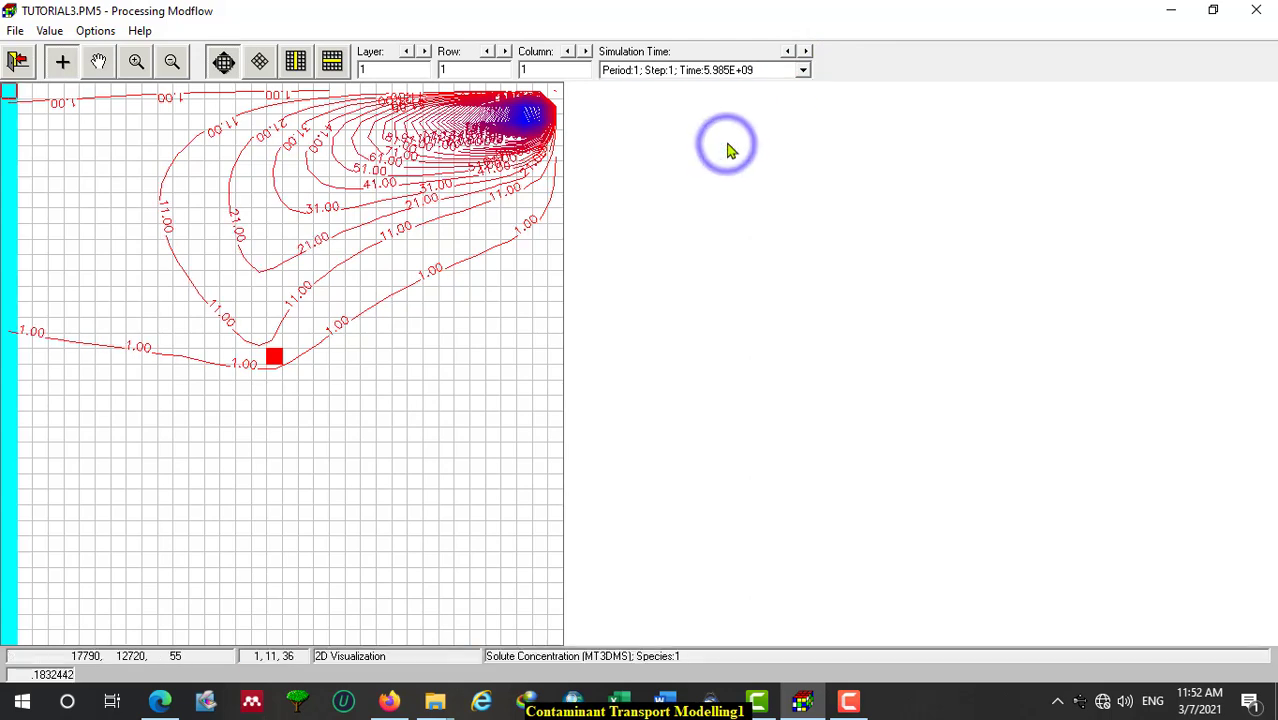
left_click(803, 70)
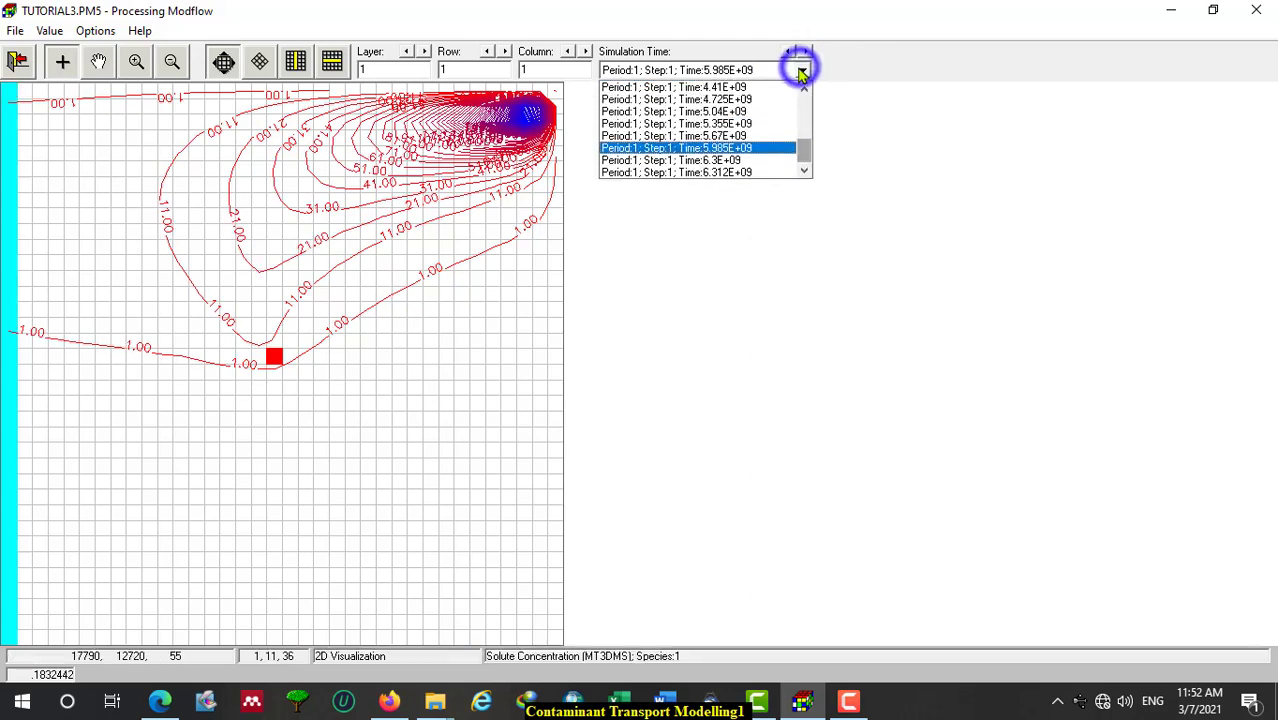
left_click(725, 123)
left_click(803, 72)
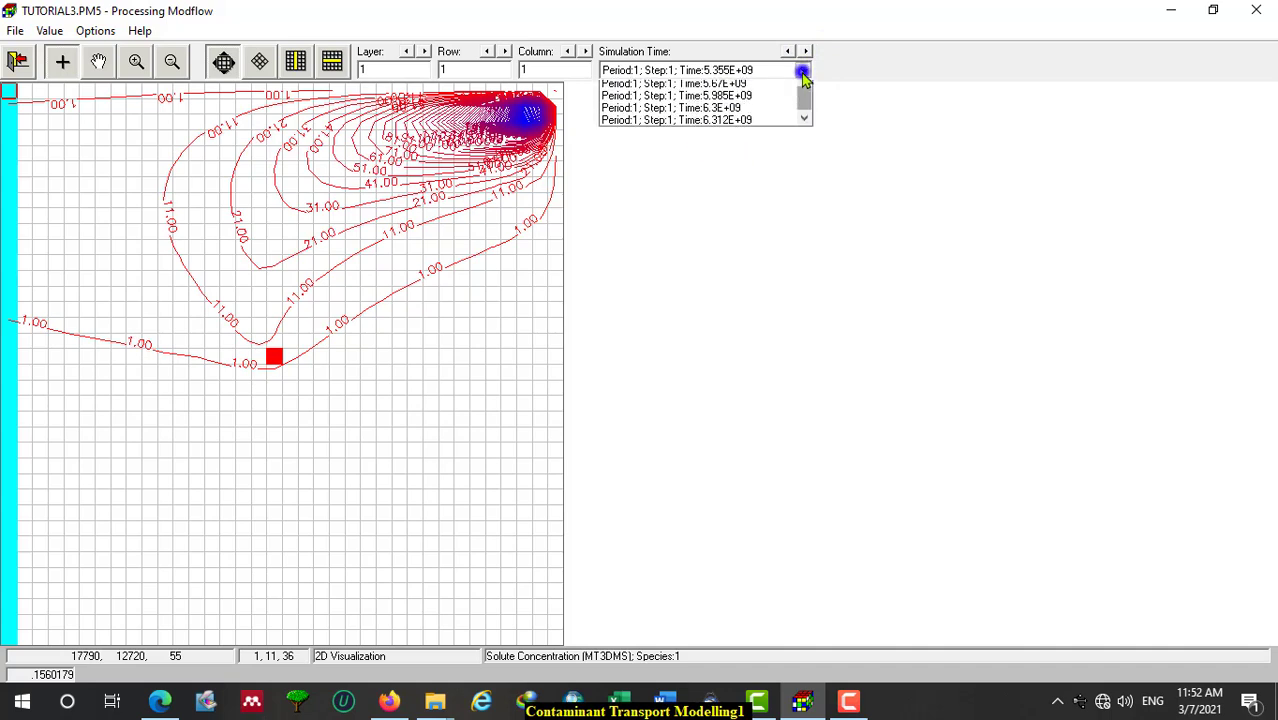
left_click(724, 111)
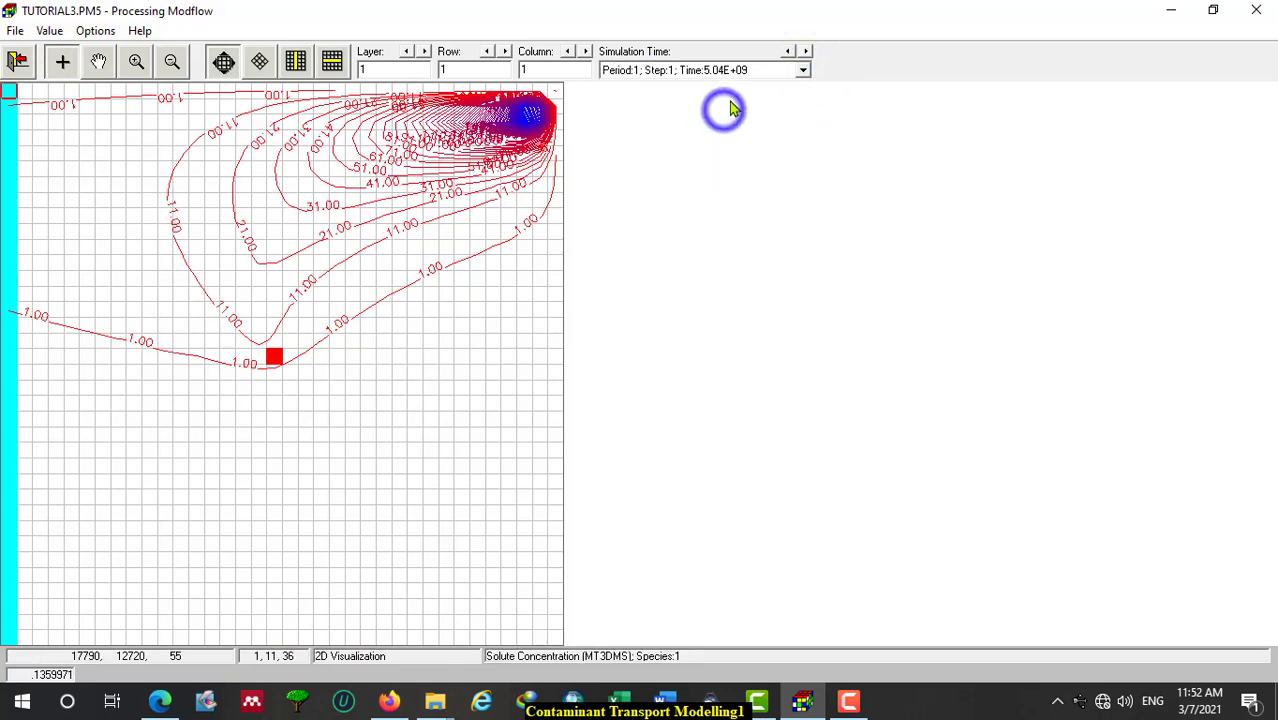
left_click(802, 70)
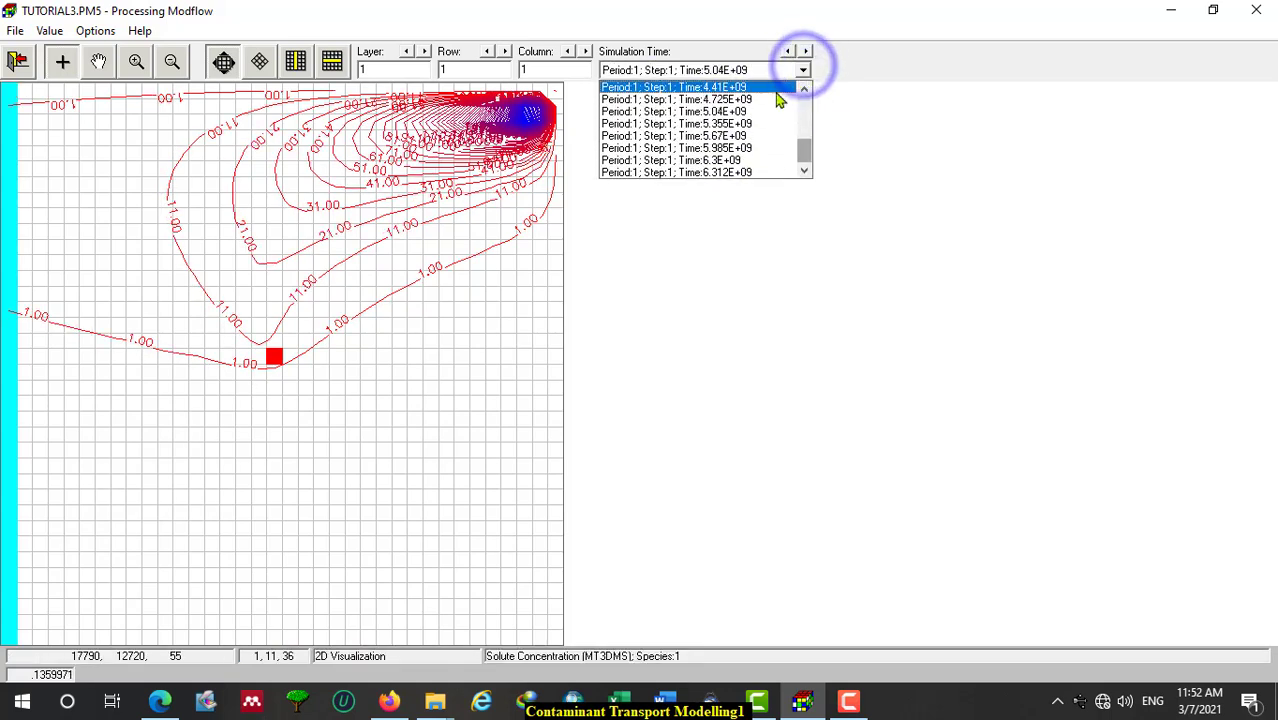
left_click(736, 100)
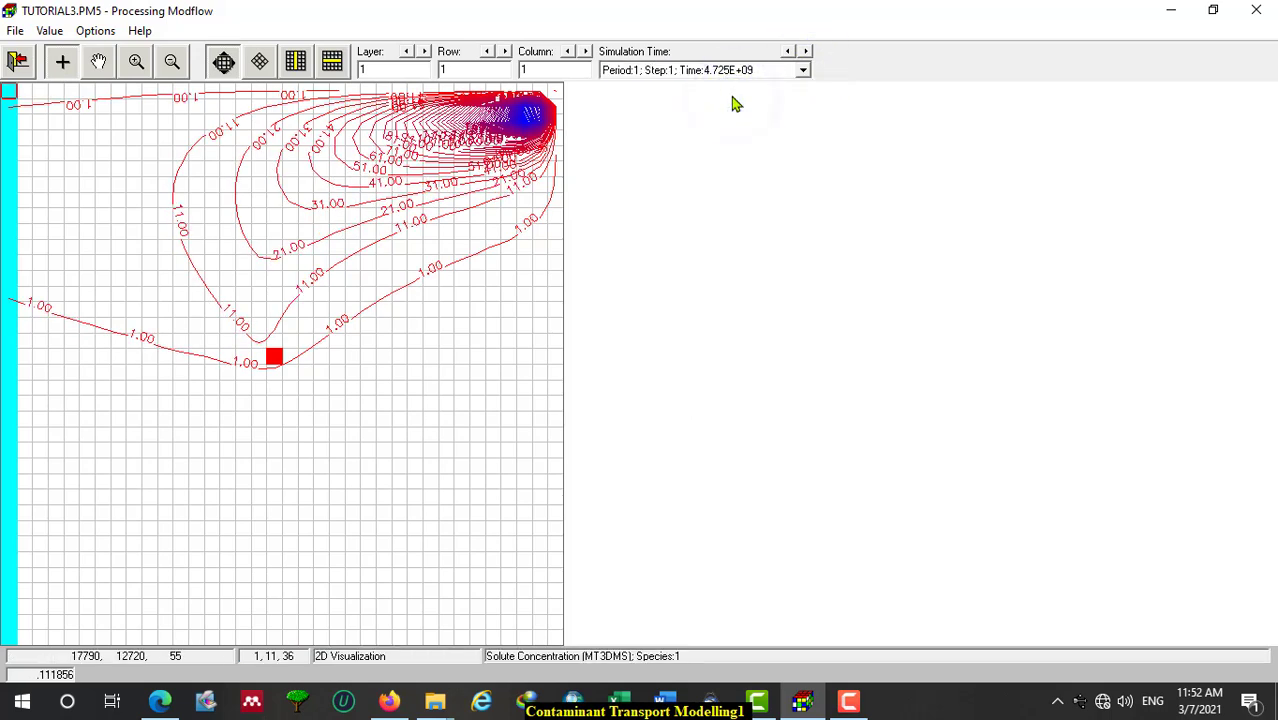